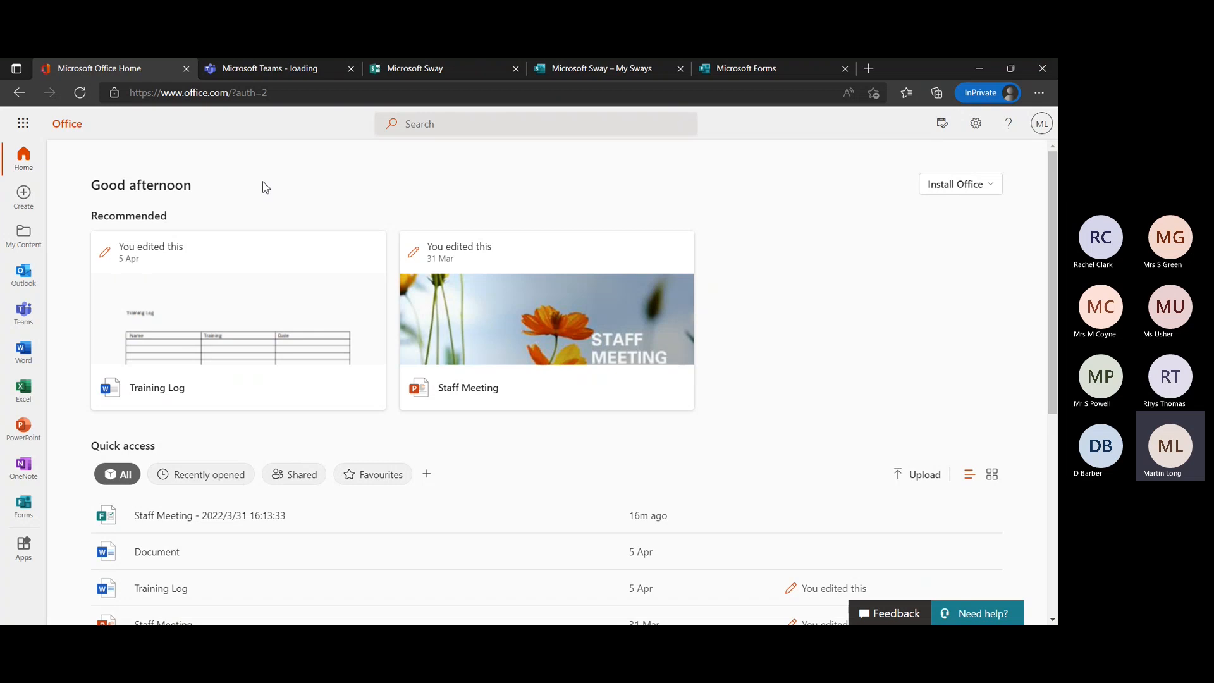
Look through the app launcher and the full list of apps, including the options for Lists.
click(17, 124)
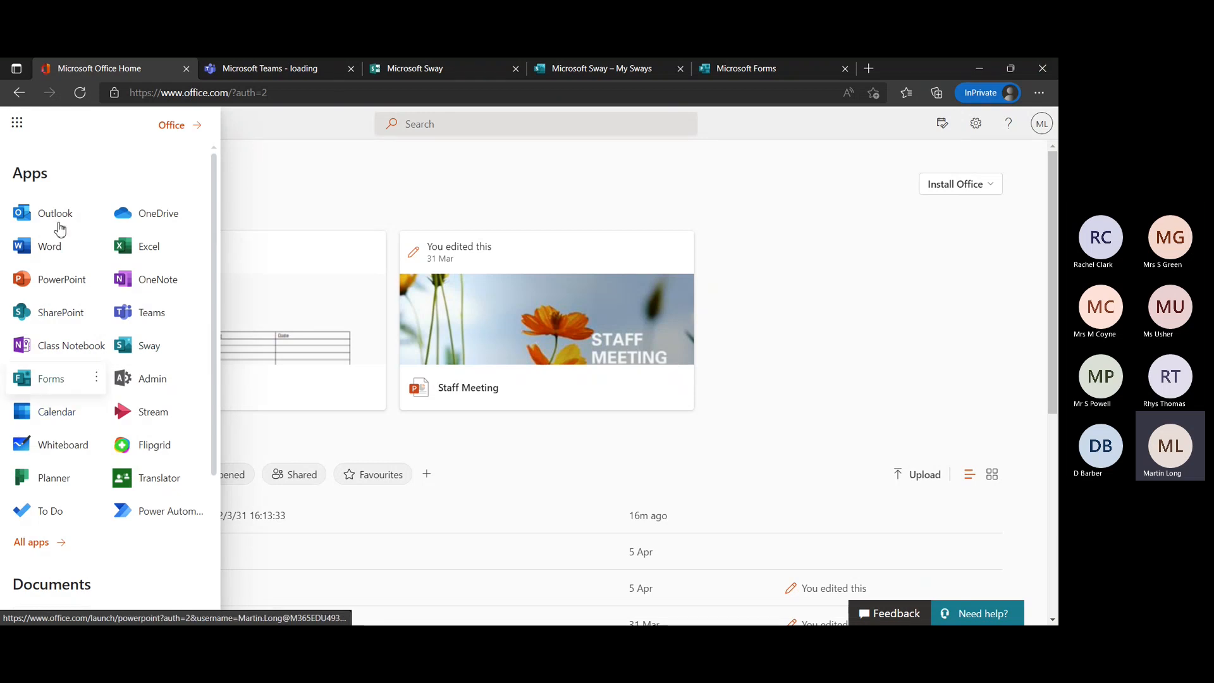
click(17, 123)
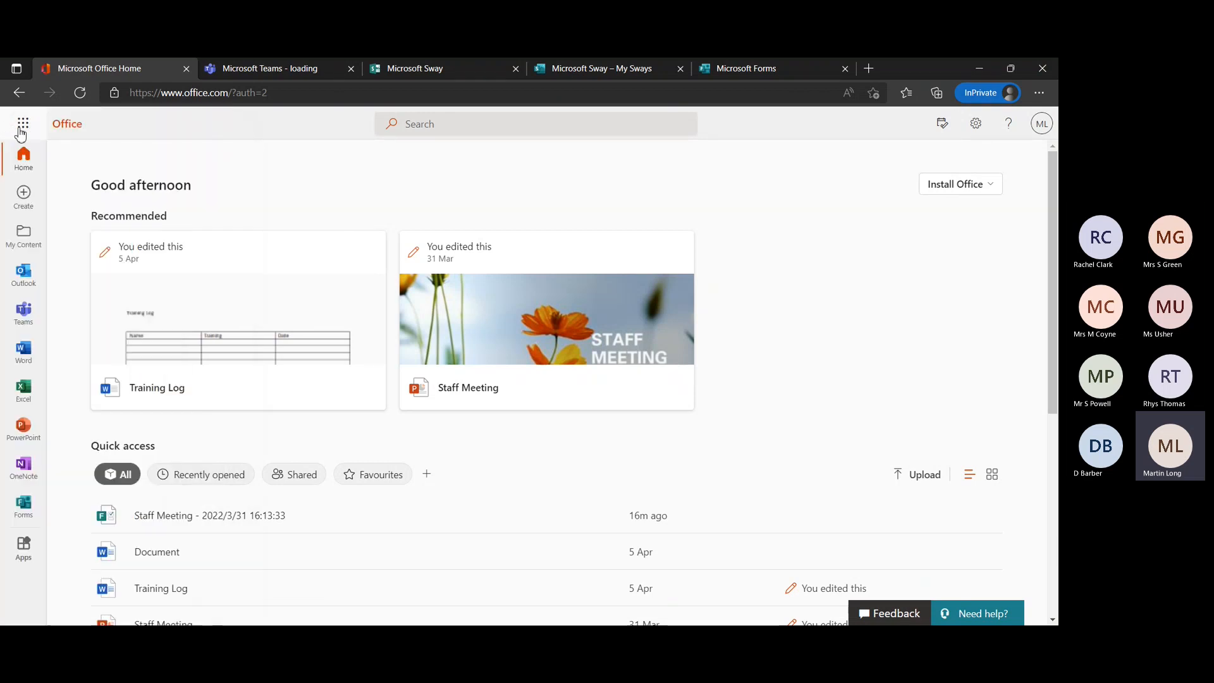
click(24, 127)
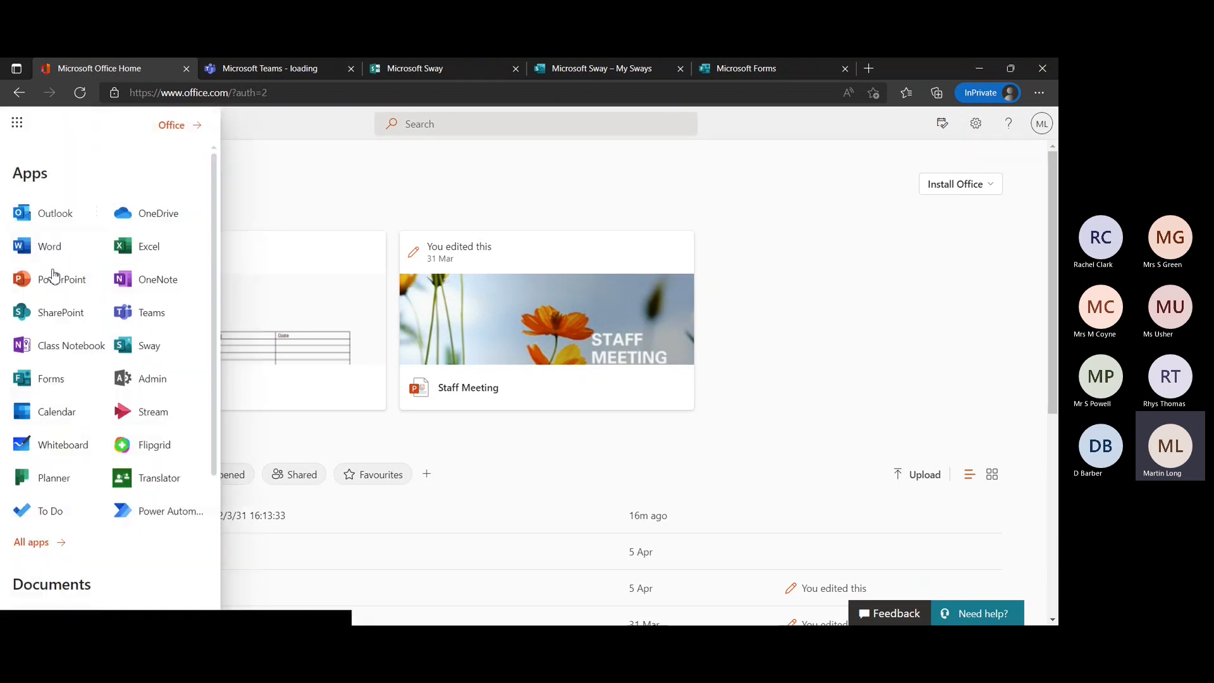
click(35, 548)
scroll(87, 511, down, 4)
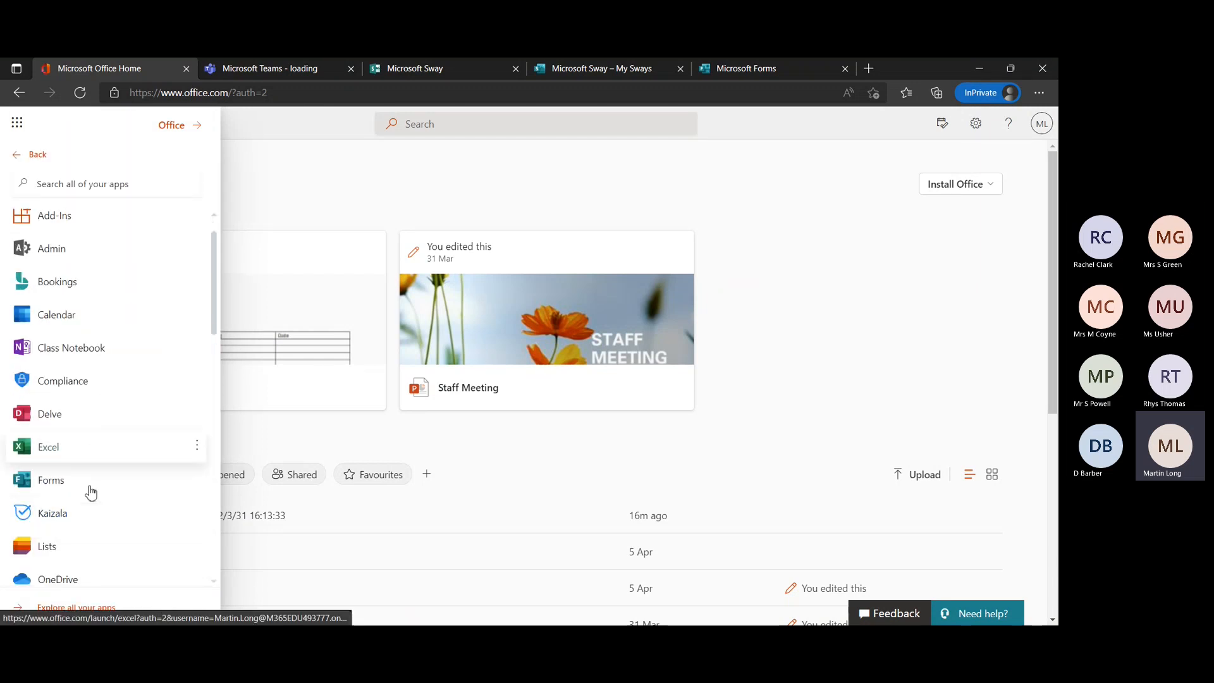
scroll(90, 493, down, 1)
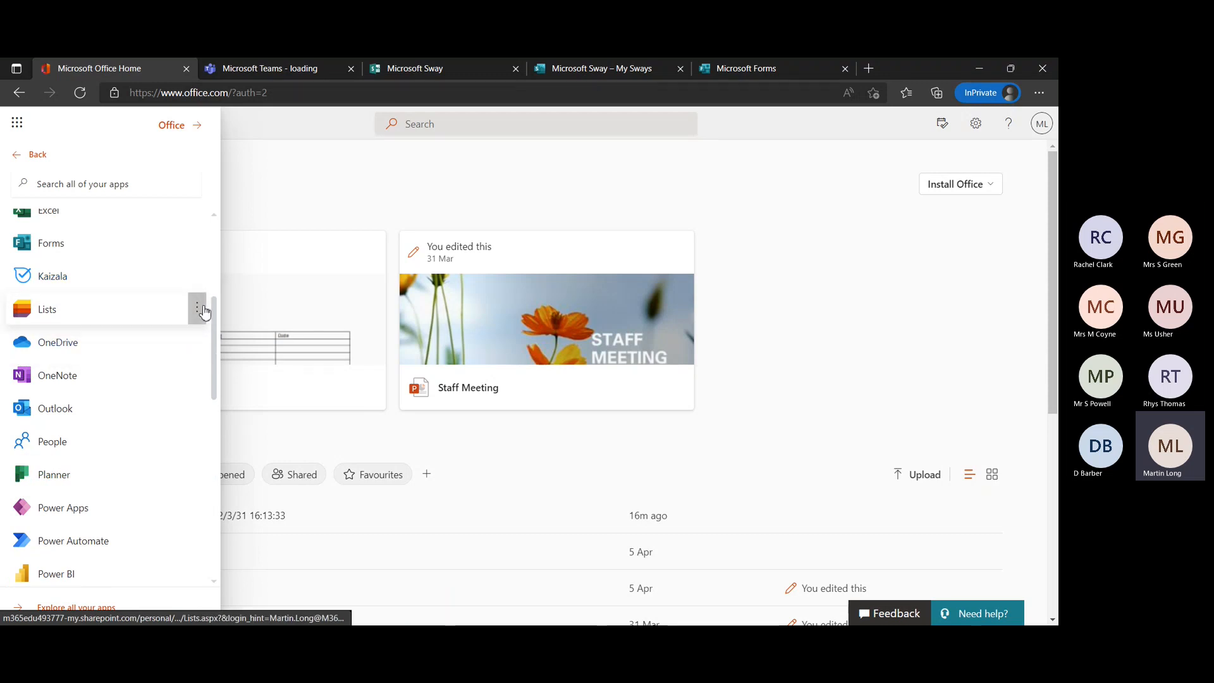
click(202, 308)
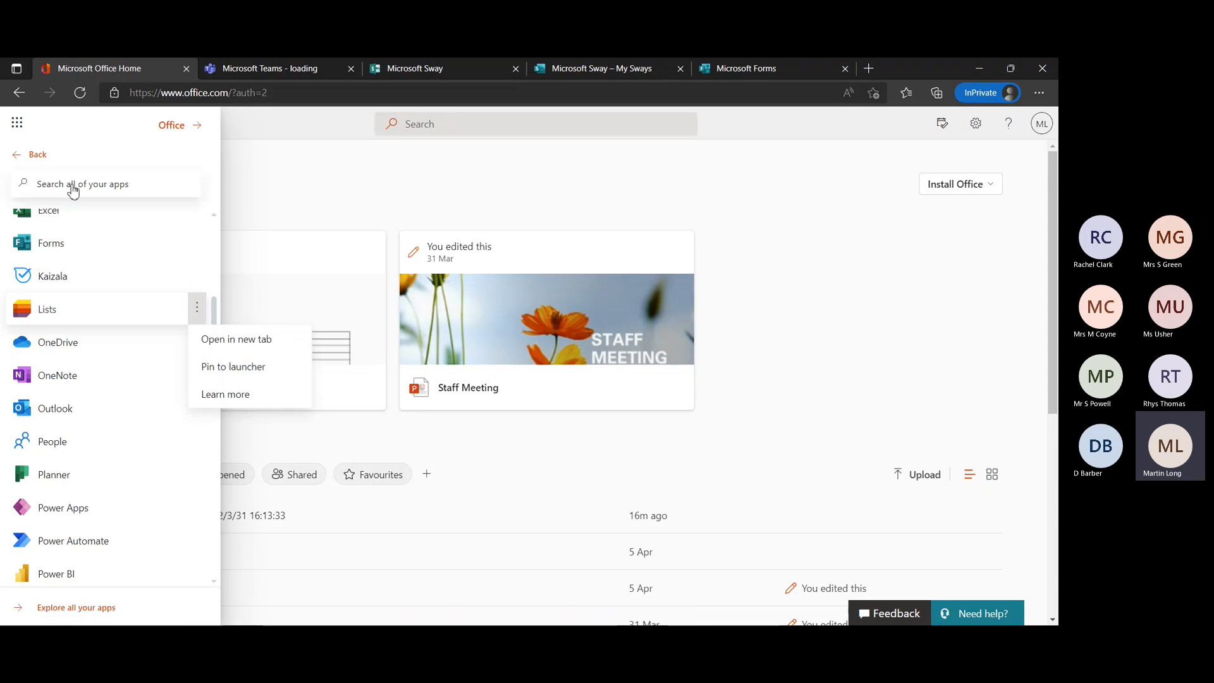
click(22, 122)
click(22, 123)
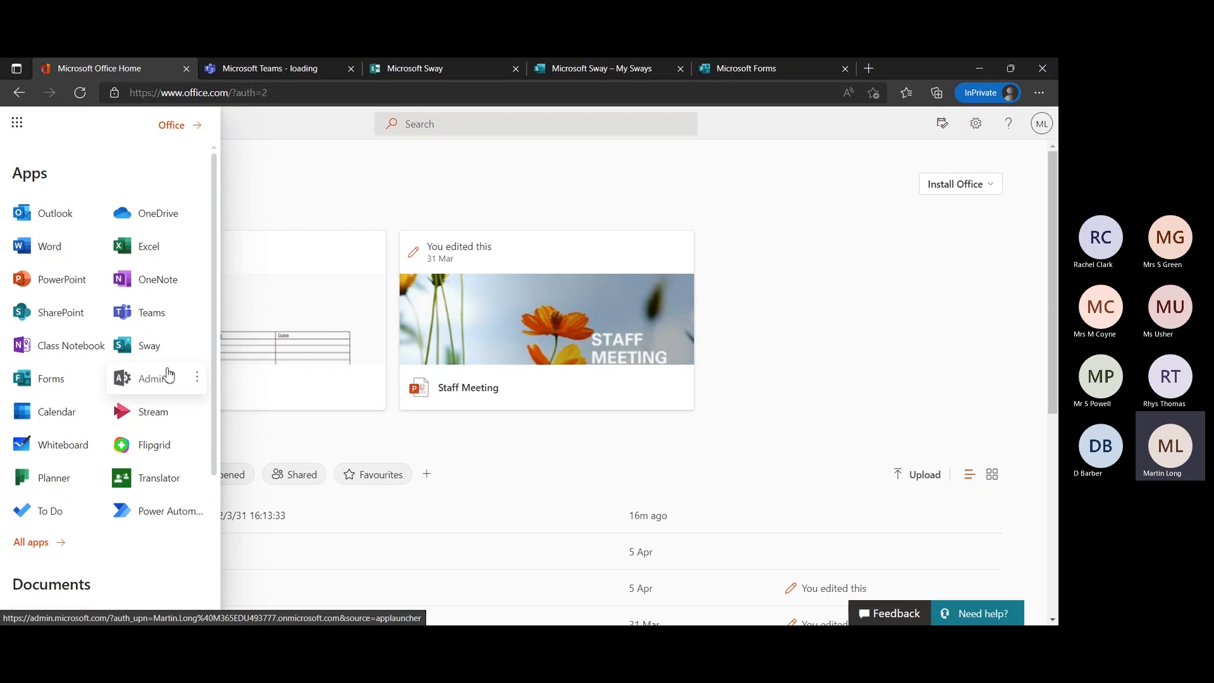
Switch to Microsoft Forms and review the pinned, shared and recent forms.
click(749, 69)
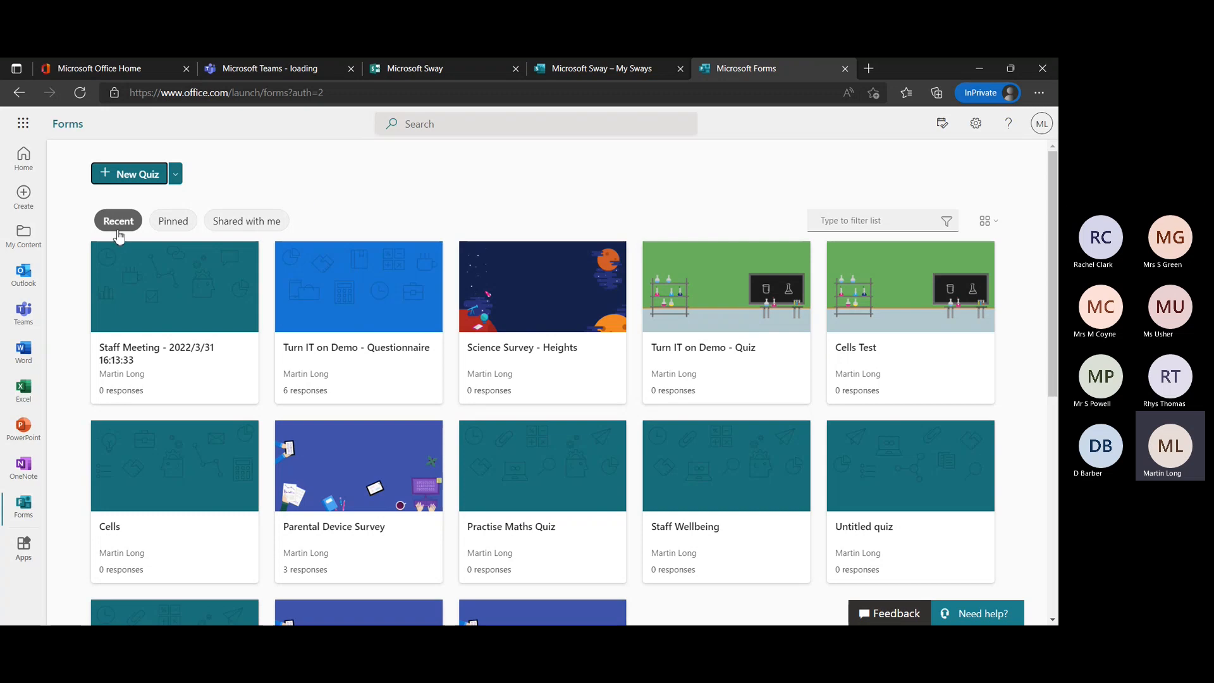
click(173, 231)
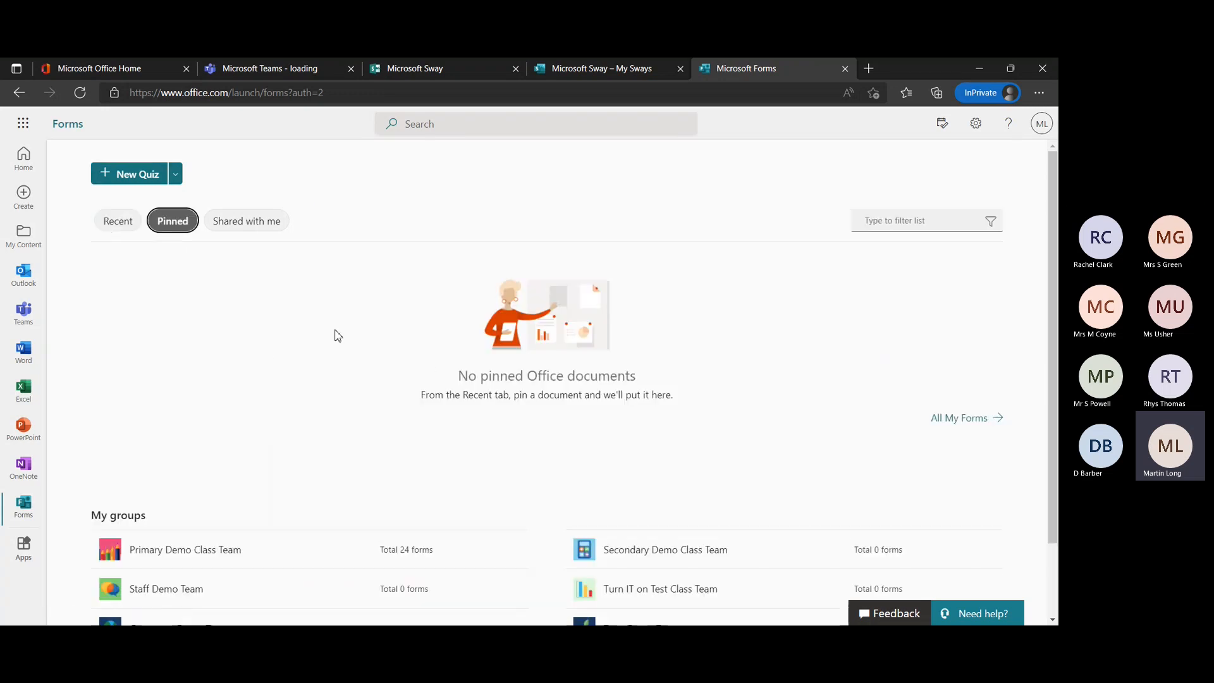
click(242, 229)
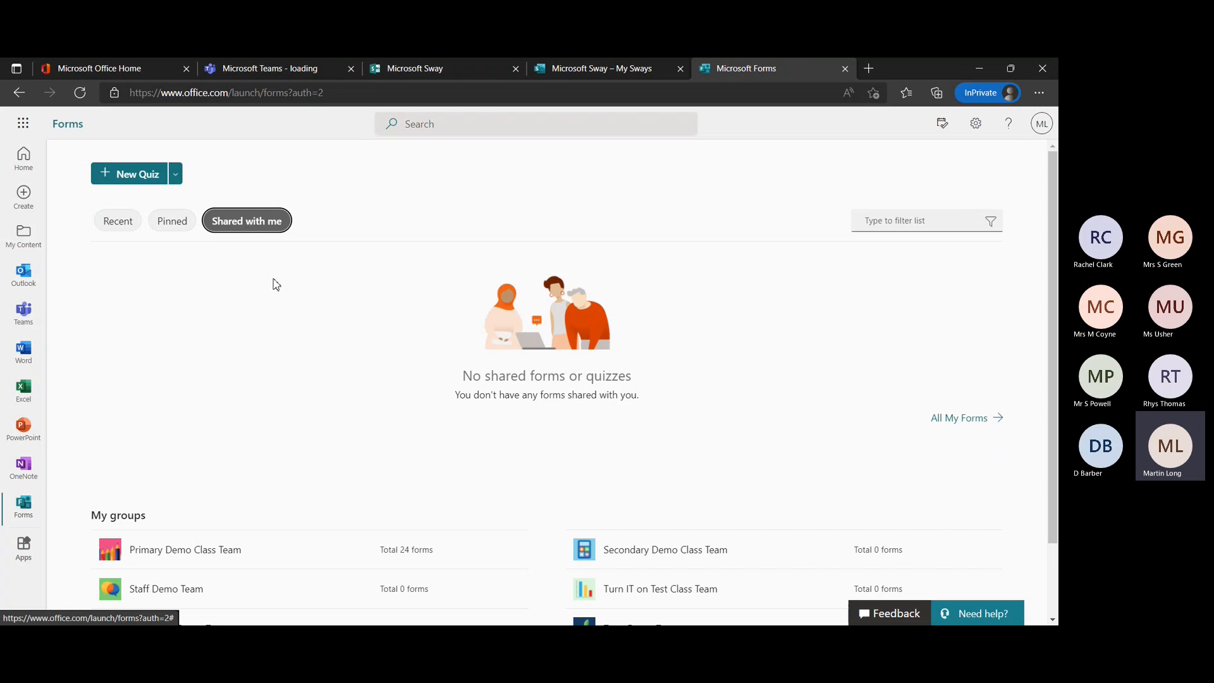
click(112, 225)
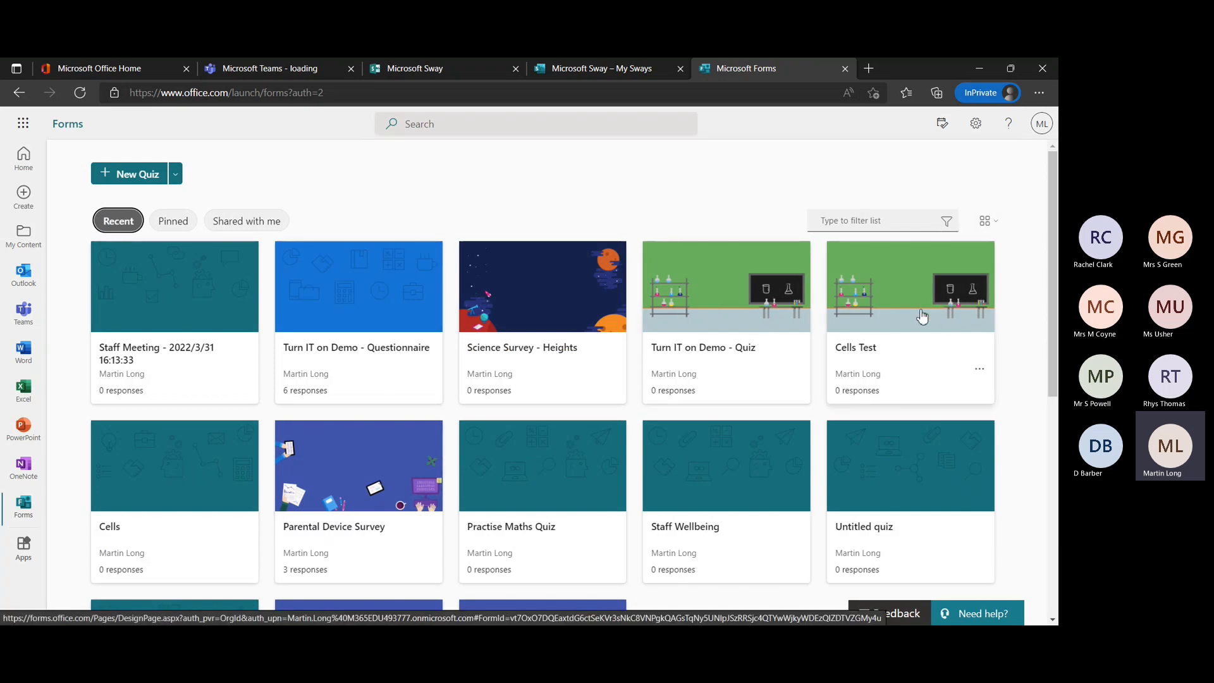
Switch the recent forms to the list layout and back to tiles.
click(999, 228)
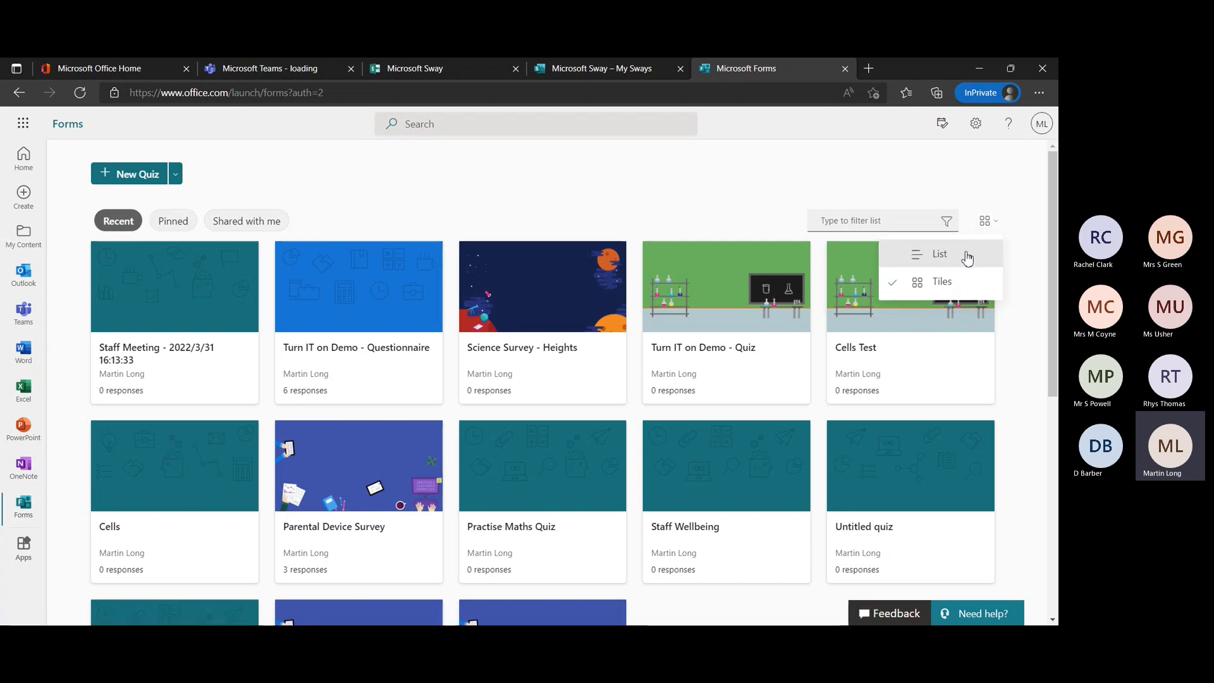
click(967, 258)
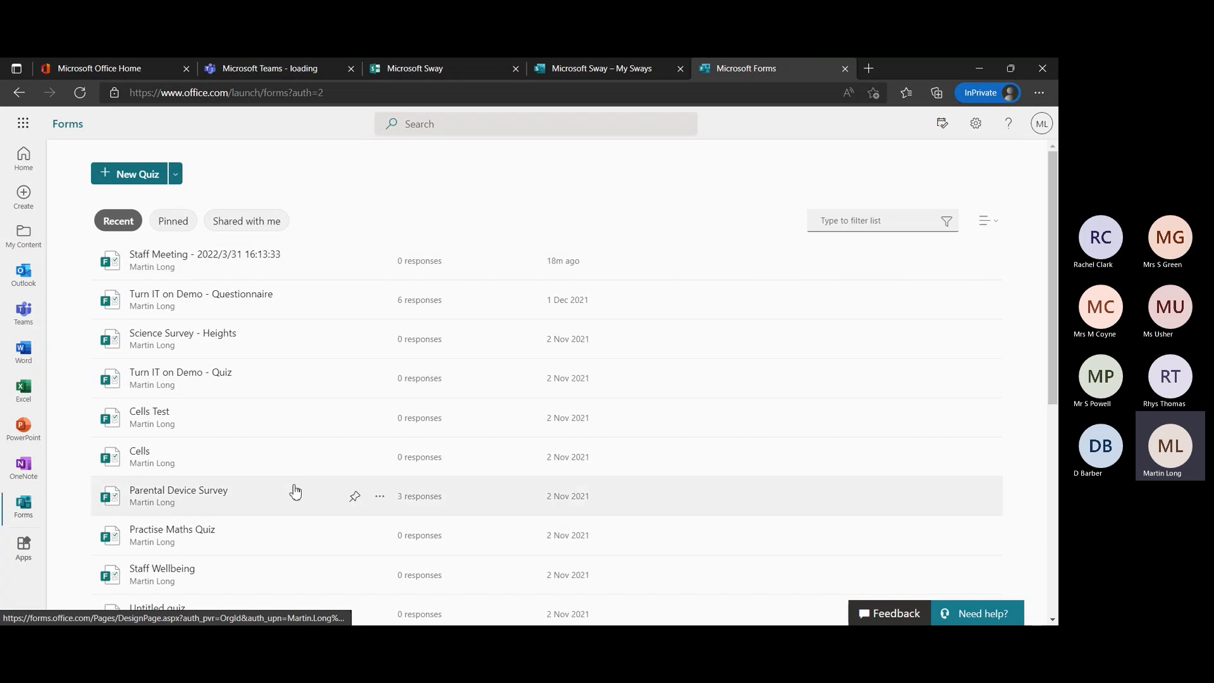
click(995, 227)
click(943, 279)
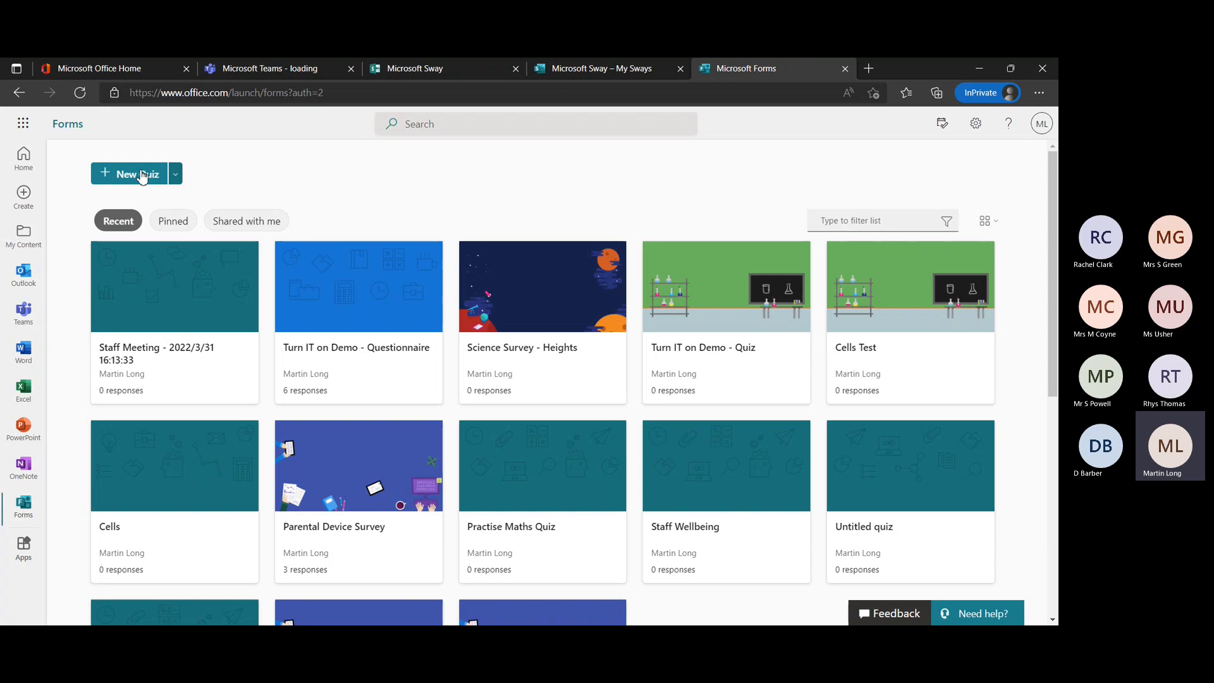
Create a new blank form rather than a quiz.
click(176, 175)
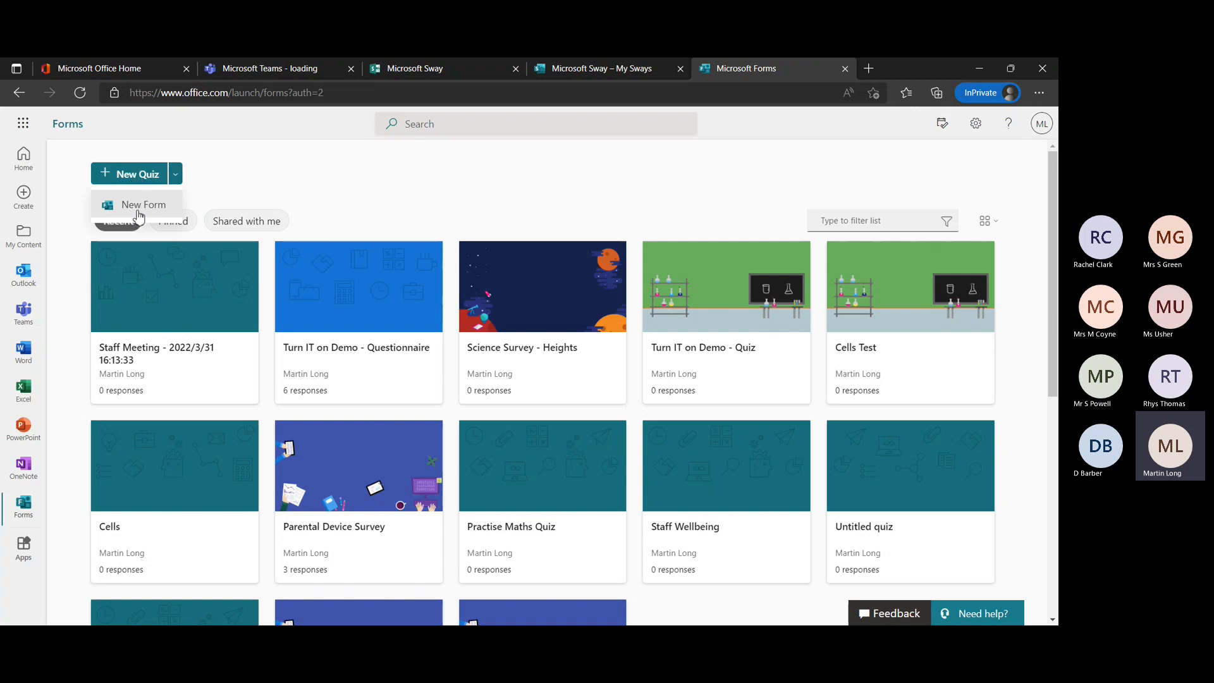
click(375, 186)
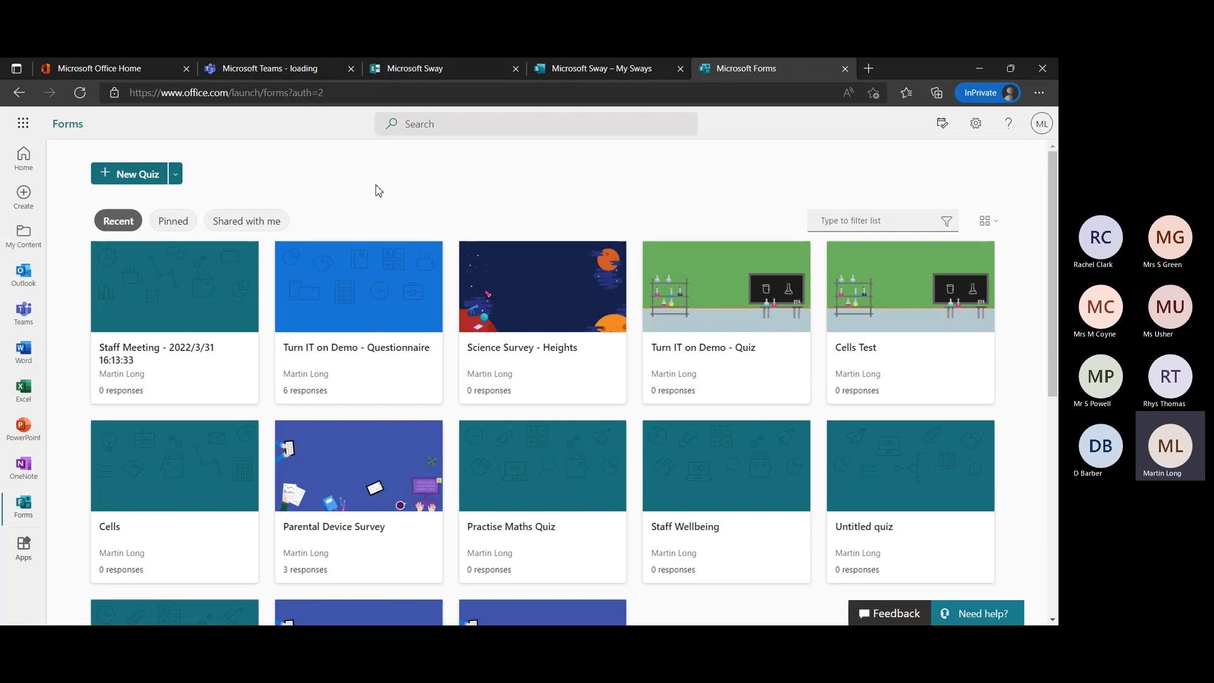
click(176, 182)
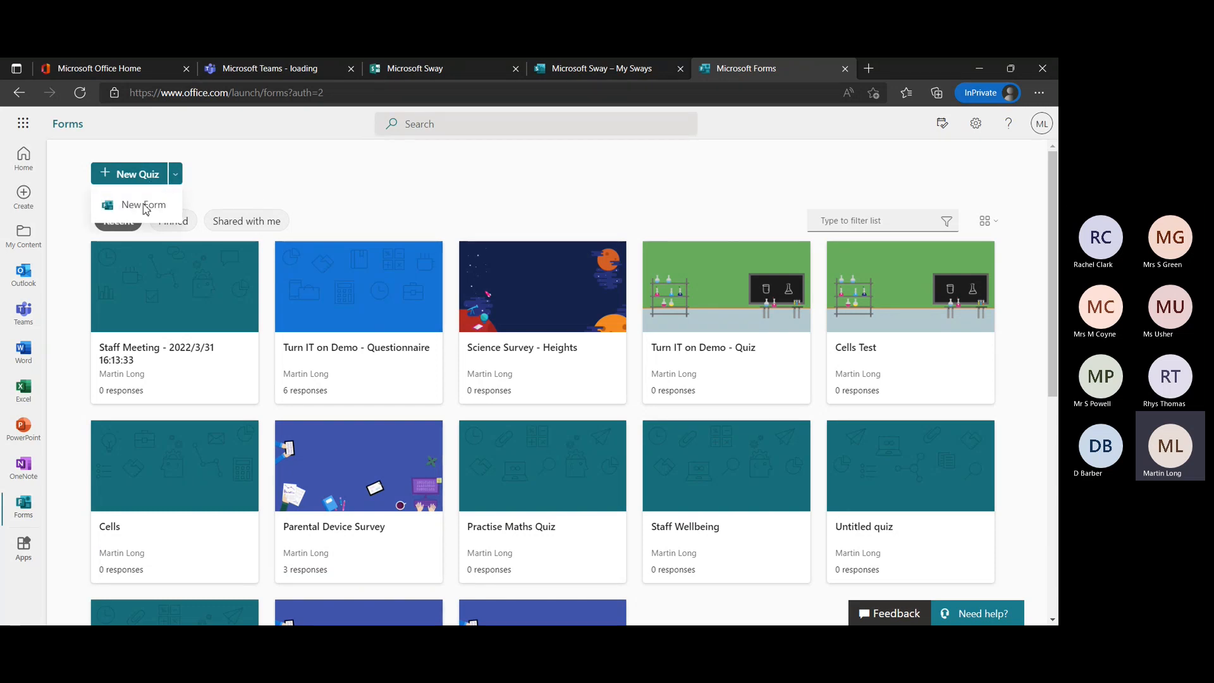
click(144, 206)
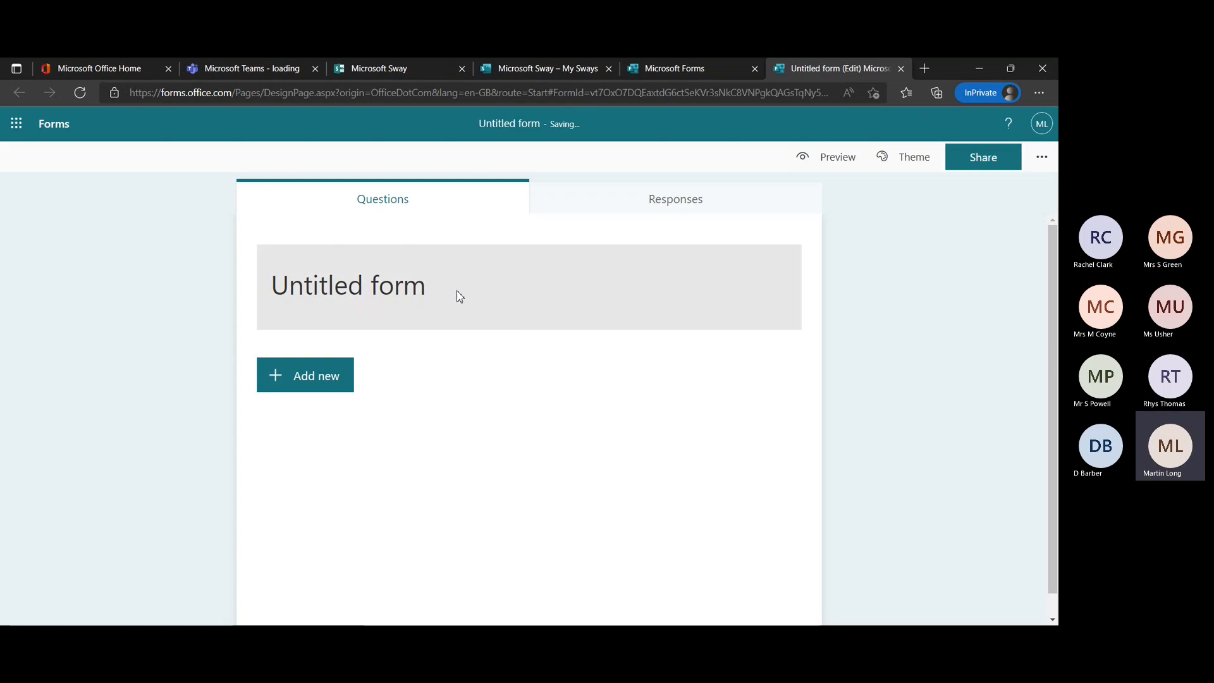
Title the form "Demo" and give it the description "Test only".
click(457, 295)
text(A)
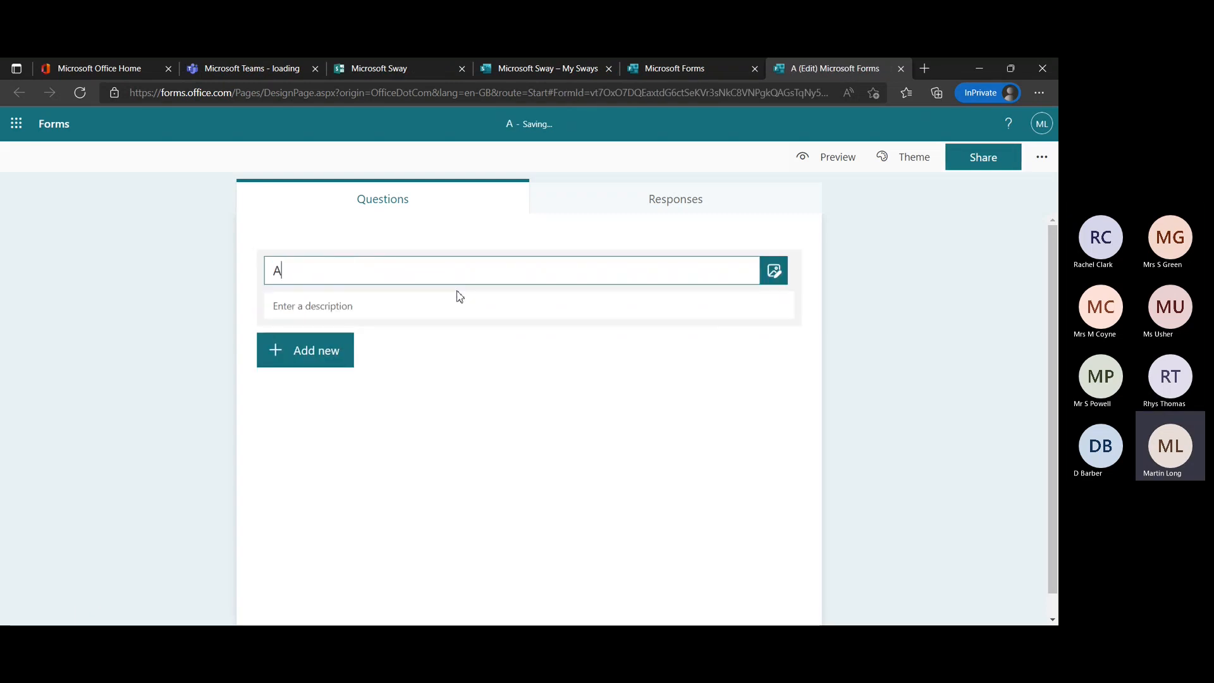
text(S)
key(BackSpace)
key(BackSpace)
text(Demo)
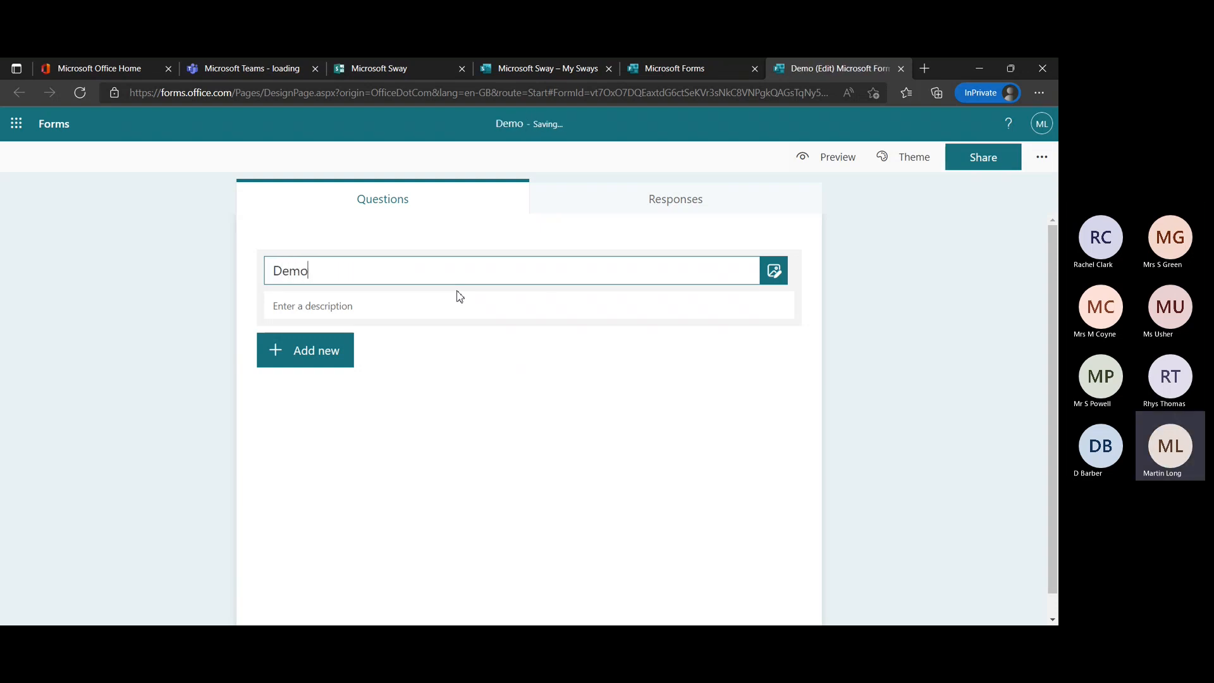
click(402, 304)
text(Test only)
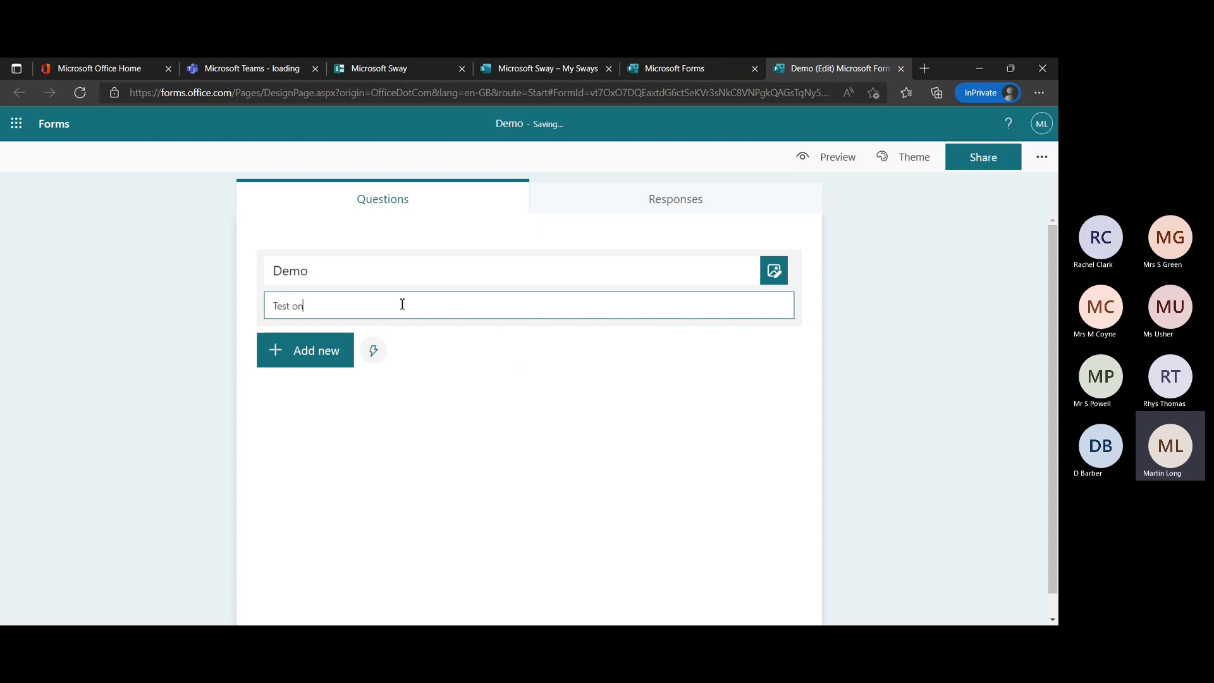
Examine the available question types and the questions recommended from the past form.
click(310, 358)
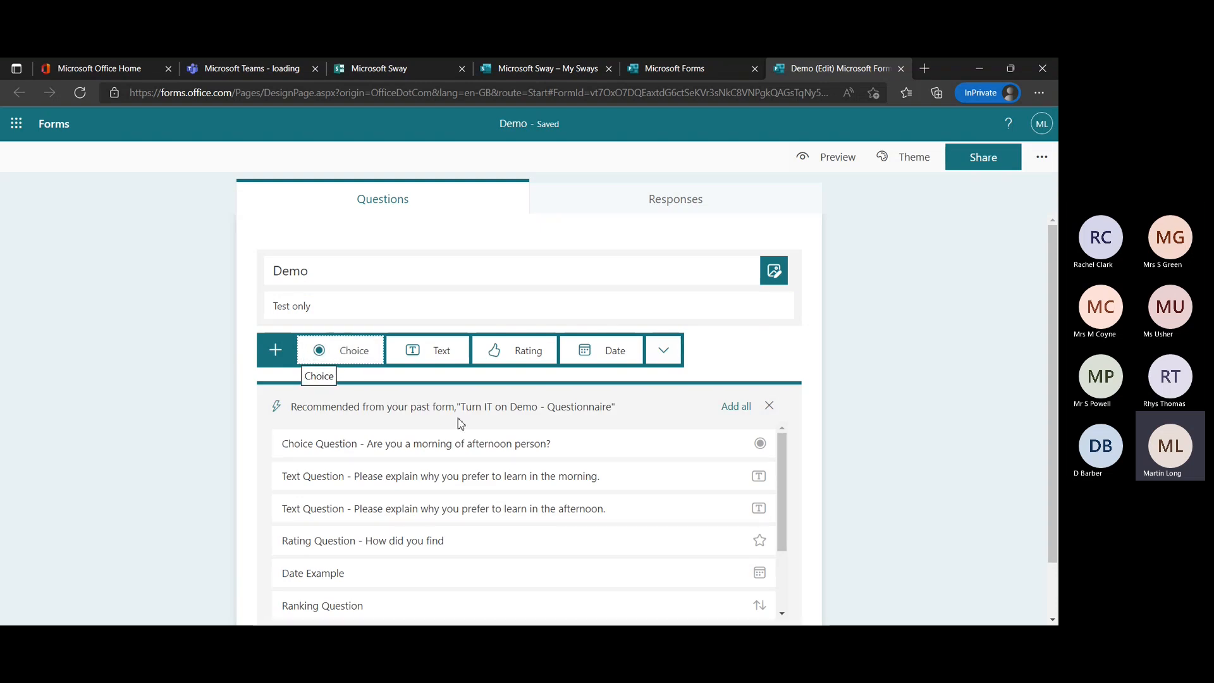
scroll(483, 441, down, 1)
scroll(483, 440, up, 1)
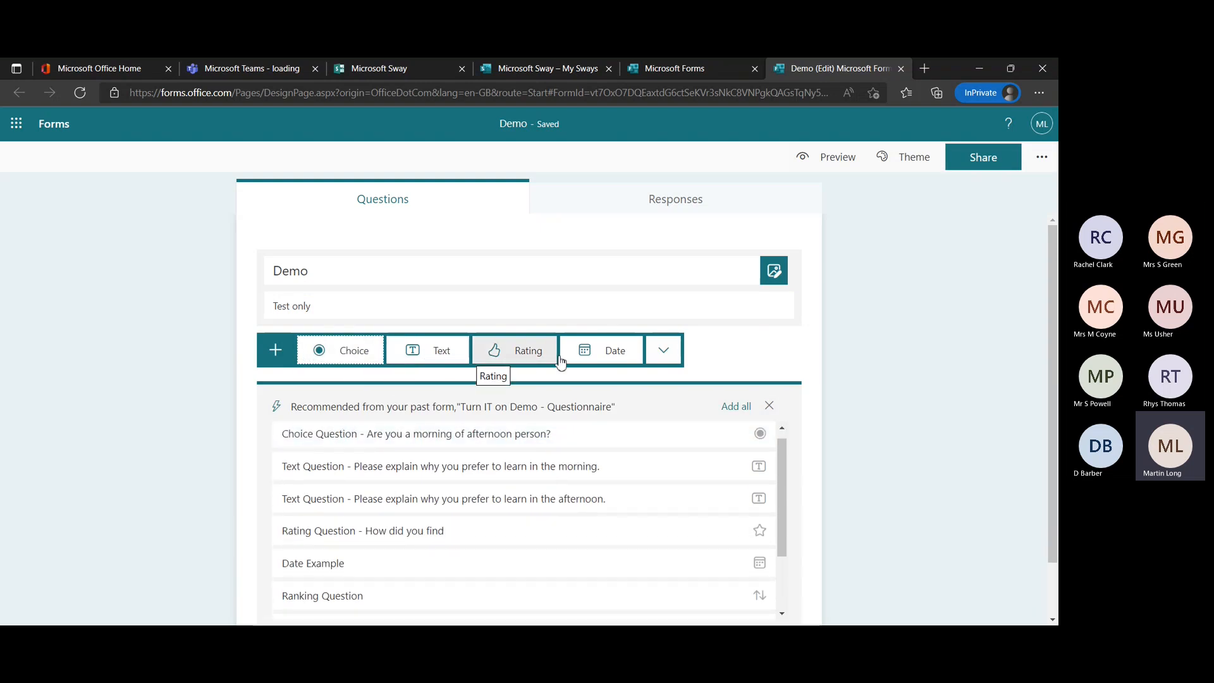
click(674, 357)
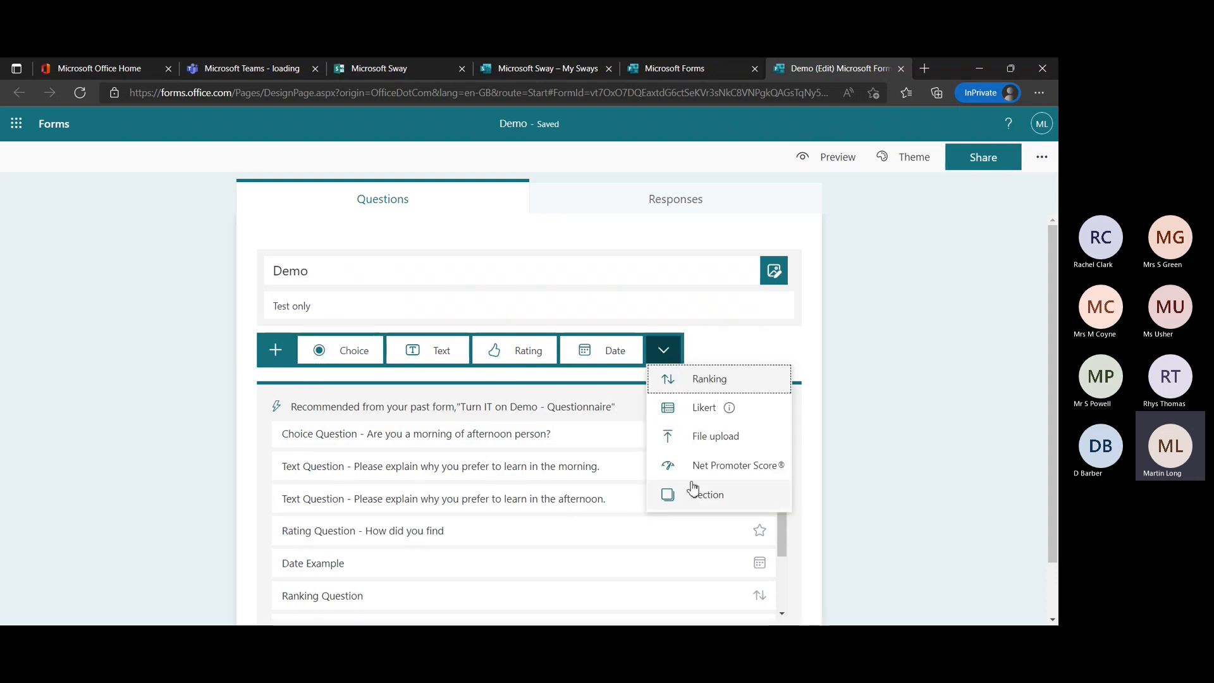
mouse_move(708, 407)
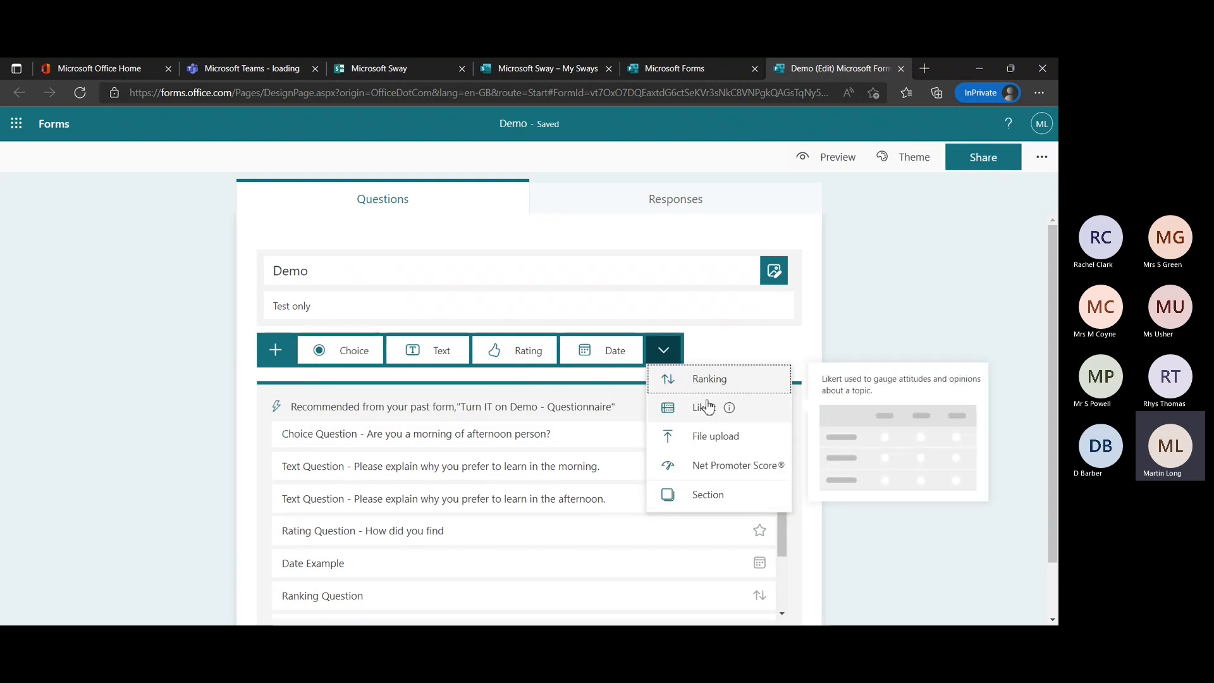
click(726, 361)
scroll(770, 374, down, 1)
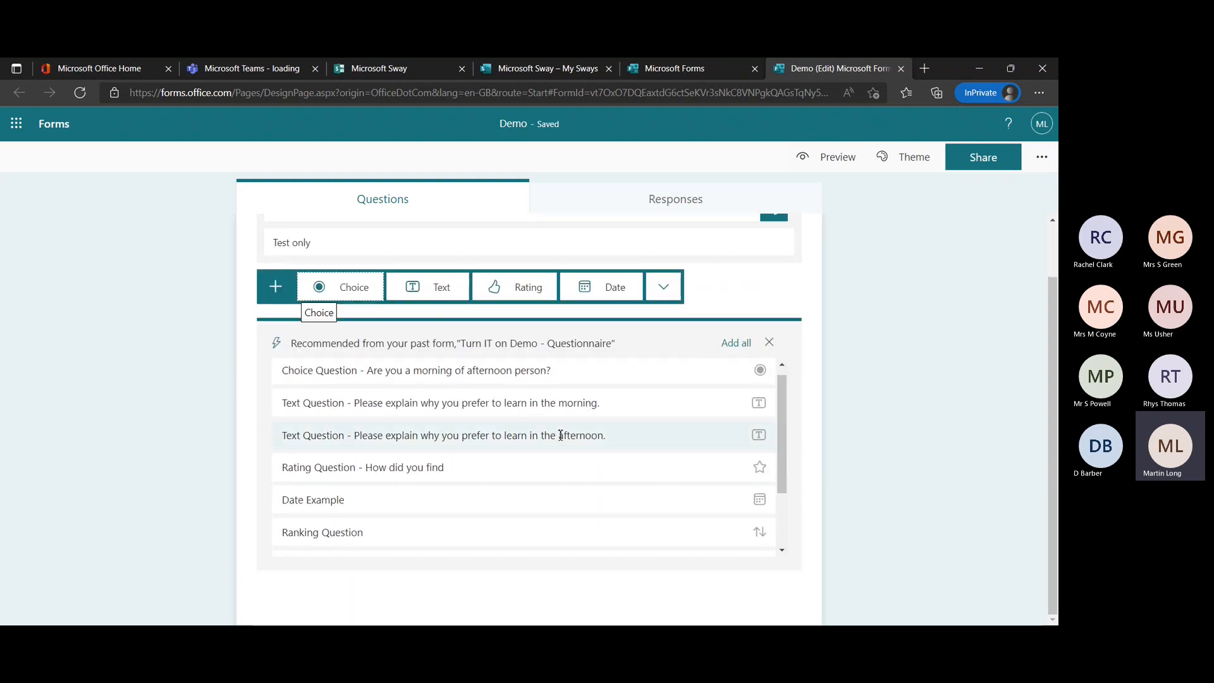
scroll(652, 441, up, 1)
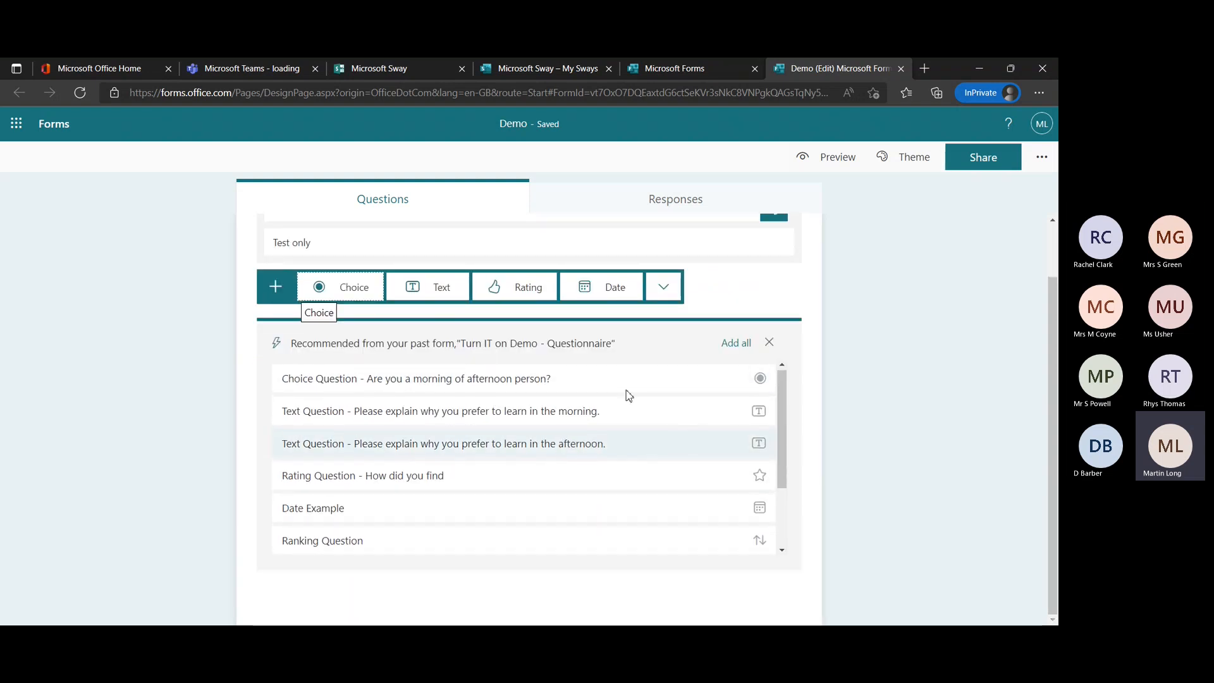
scroll(759, 298, up, 1)
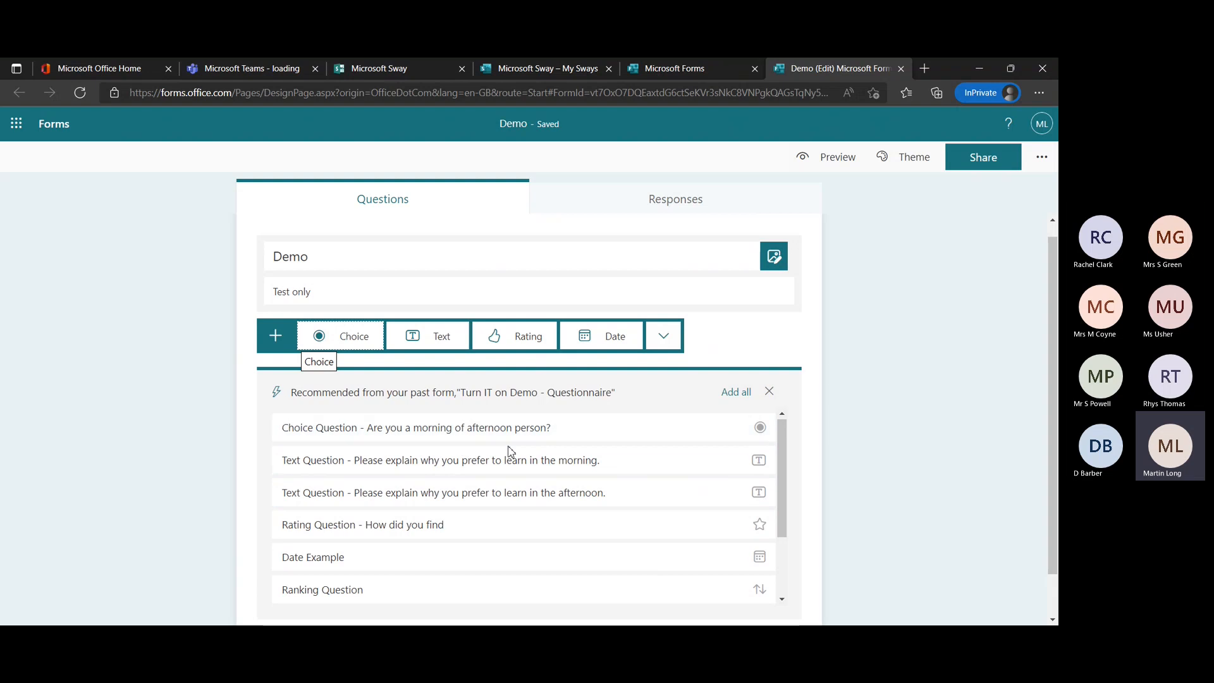
click(446, 430)
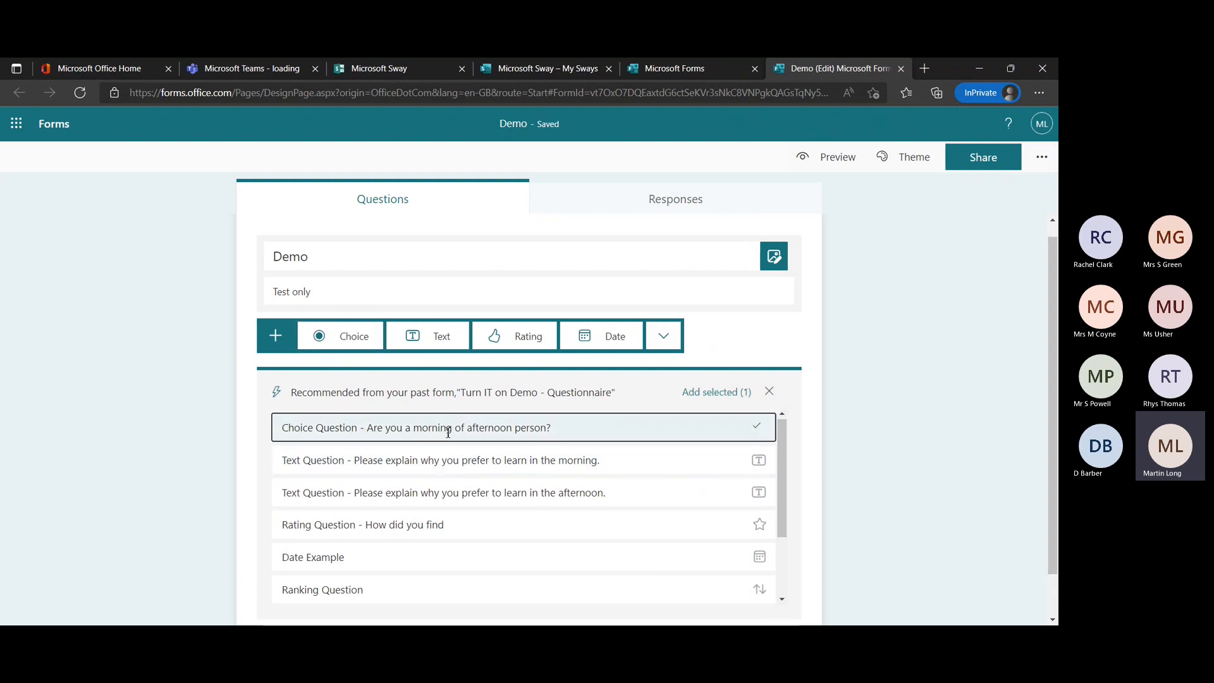
scroll(856, 446, down, 1)
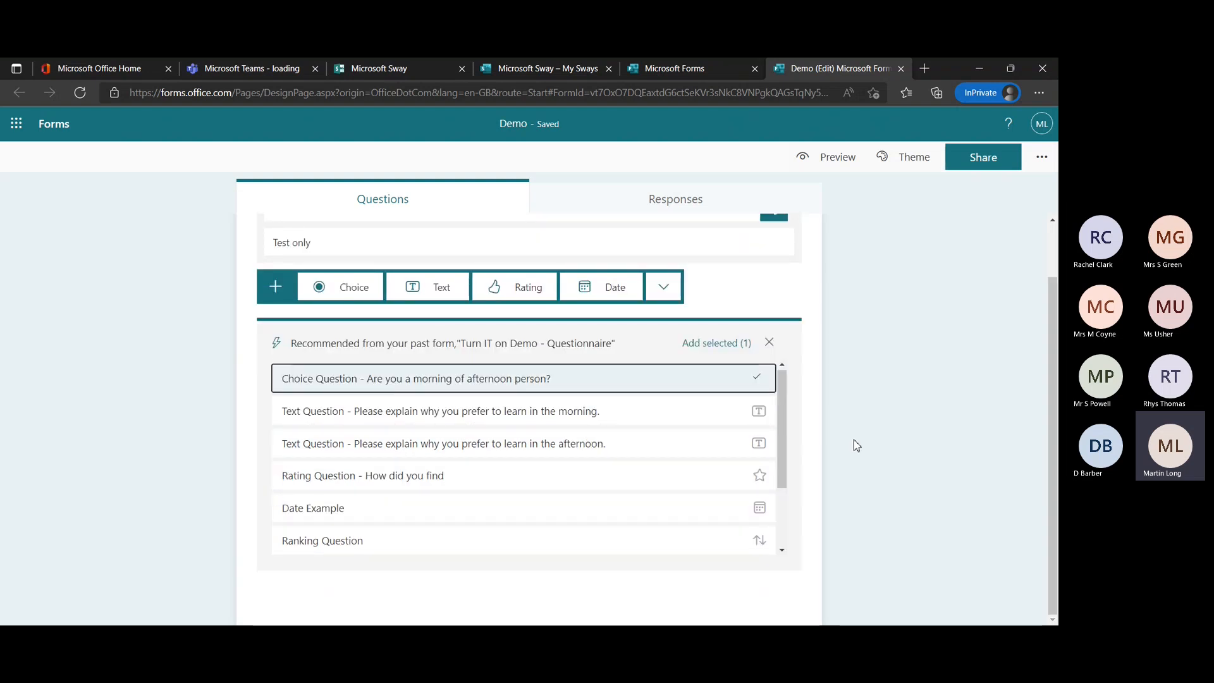
click(613, 577)
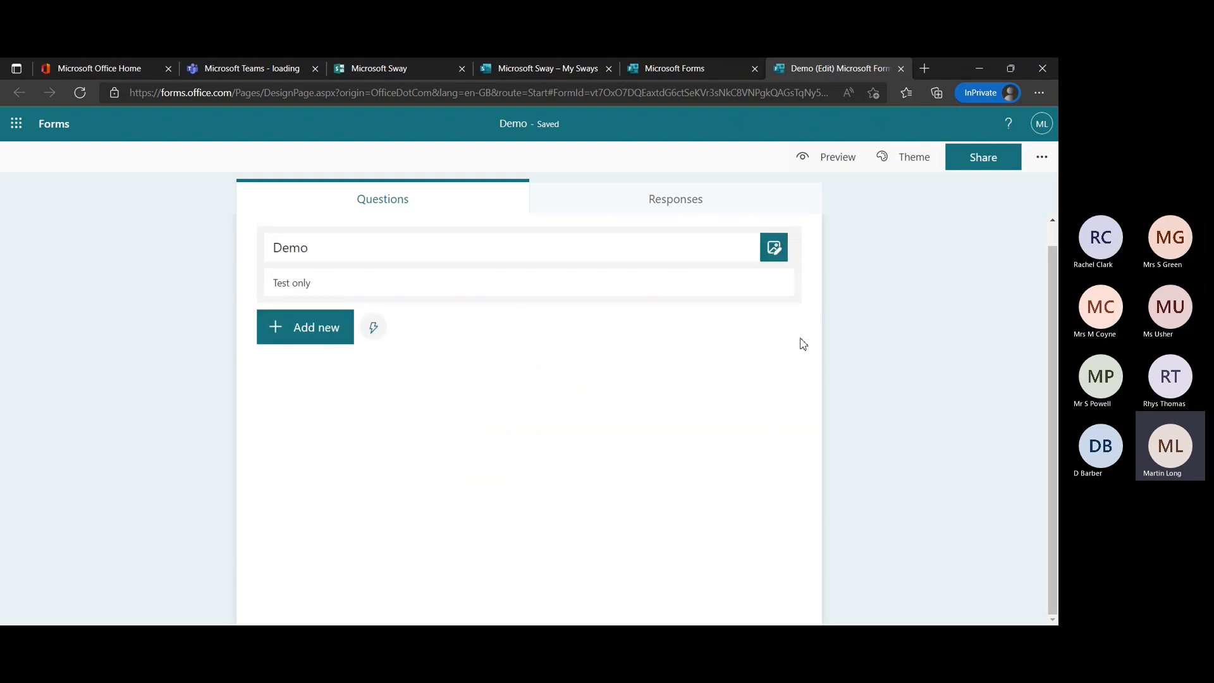
Search the web images for "Primary School" and add the brick school building picture as the form's title image.
click(773, 248)
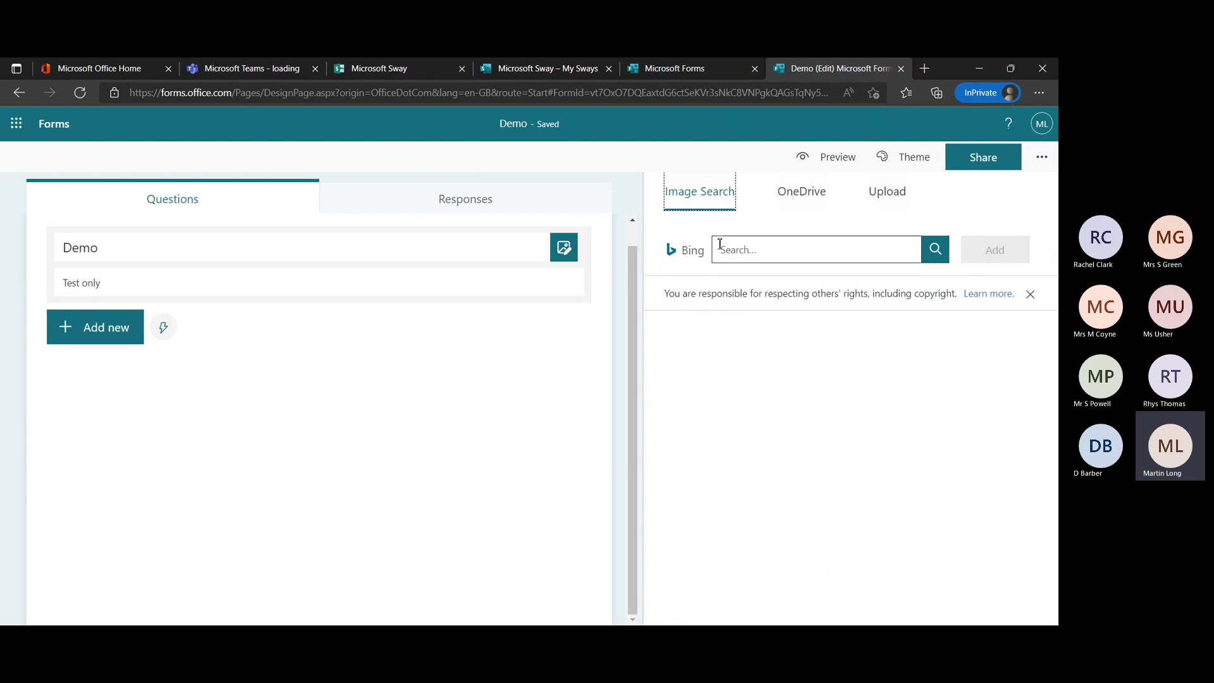
click(748, 254)
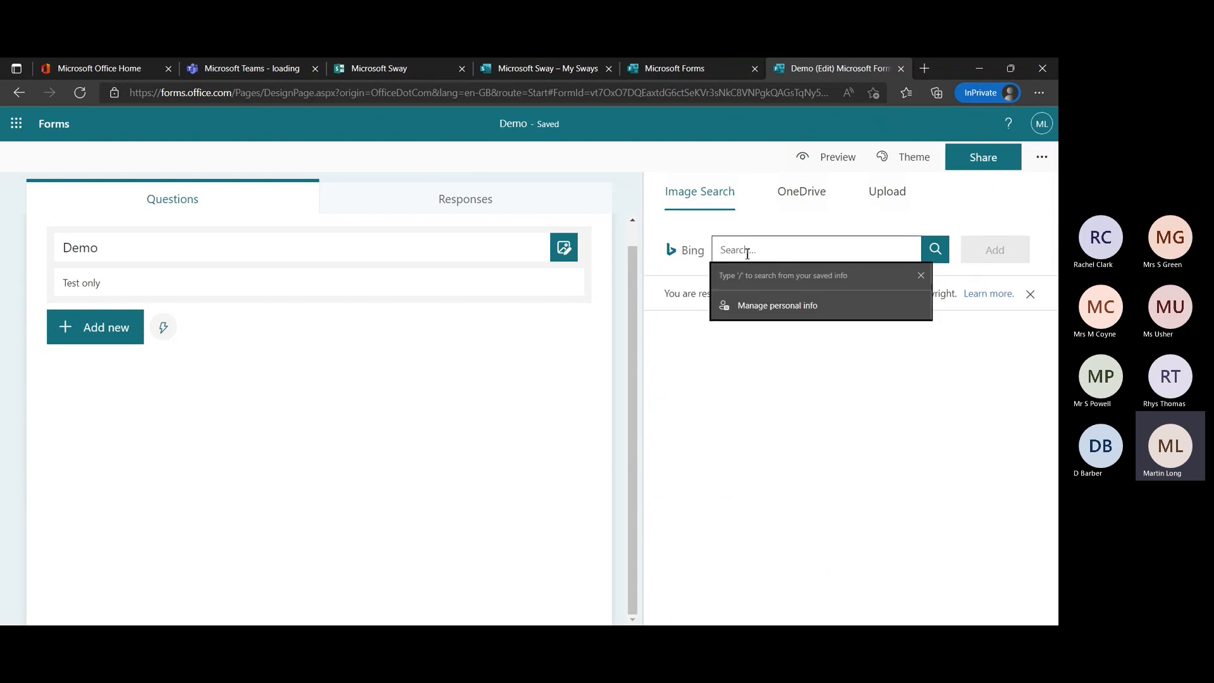
text(Primary School)
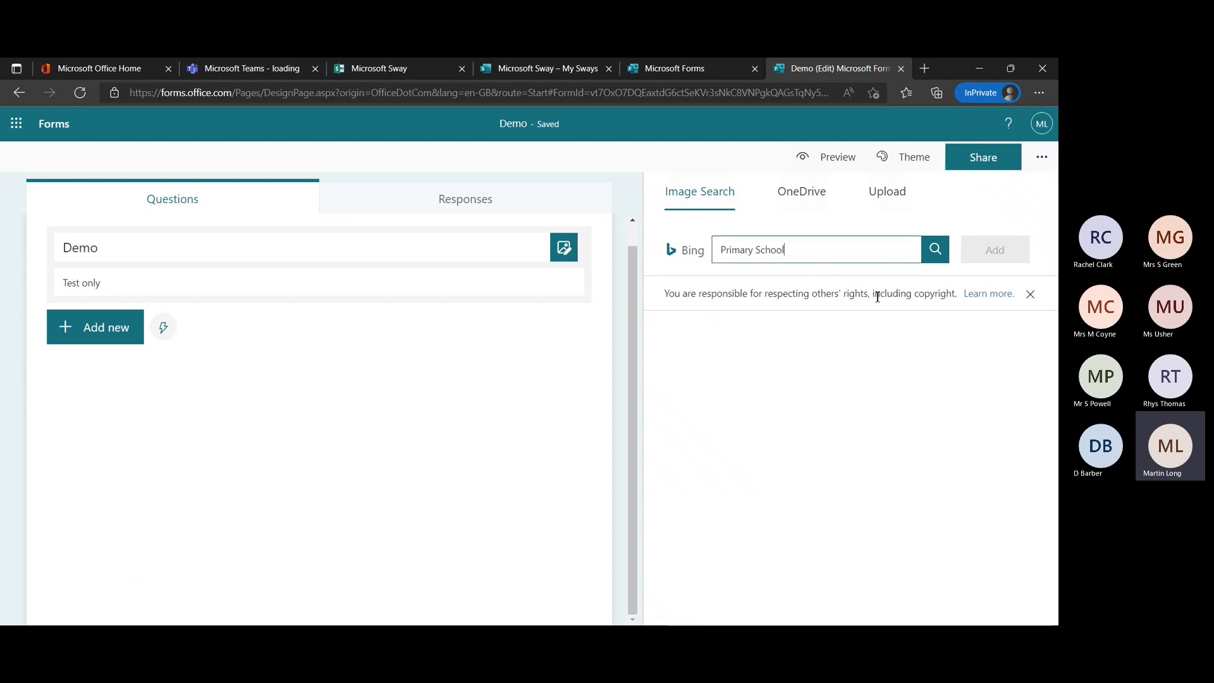
click(932, 256)
scroll(839, 465, down, 2)
scroll(839, 465, up, 1)
scroll(839, 466, up, 1)
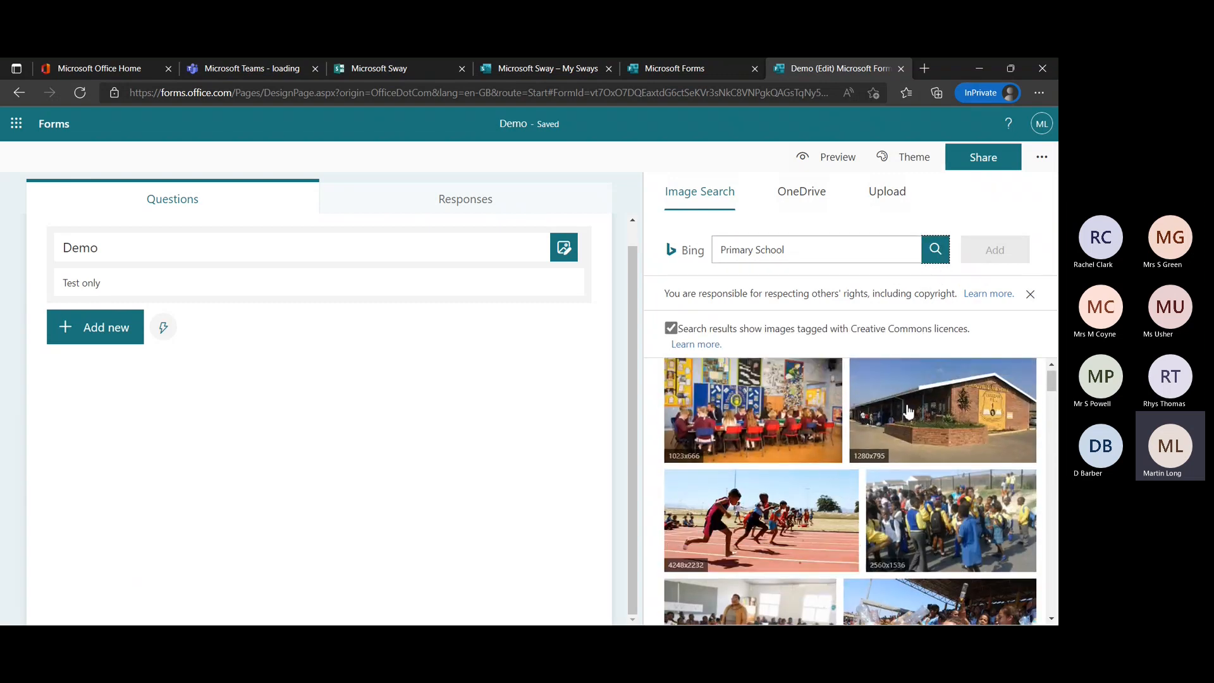
click(943, 388)
double_click(942, 388)
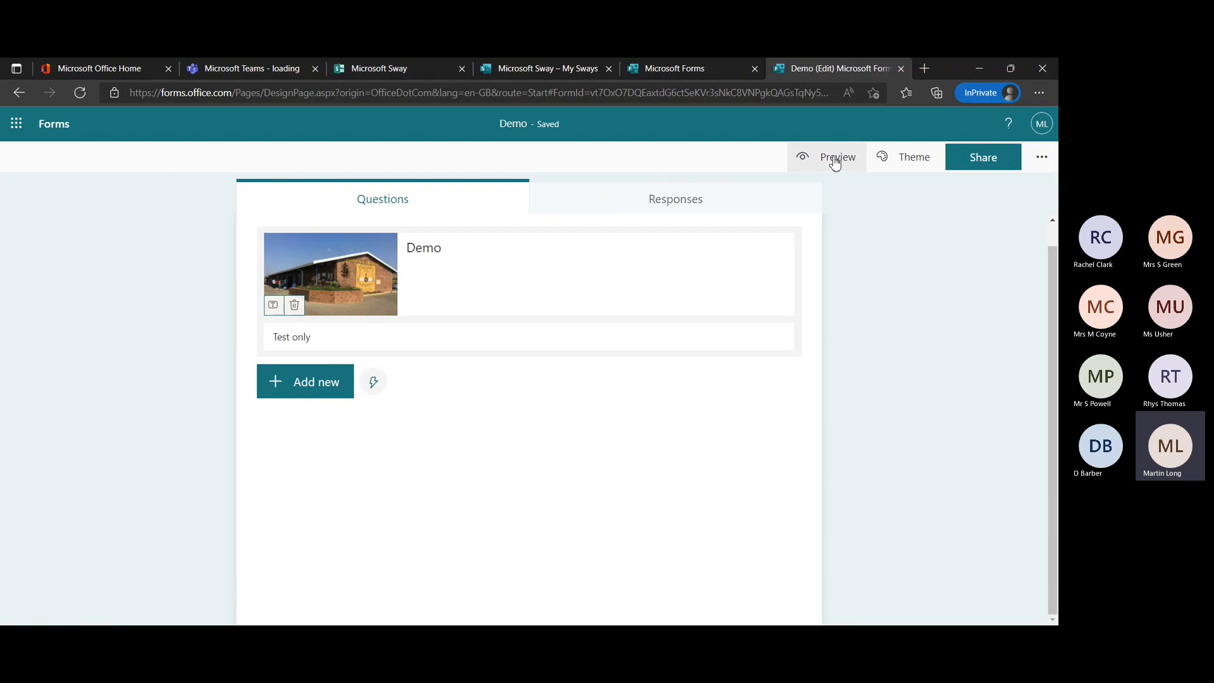
Apply the snowboarder picture theme to the Demo form and look at the custom theme colour option.
click(918, 157)
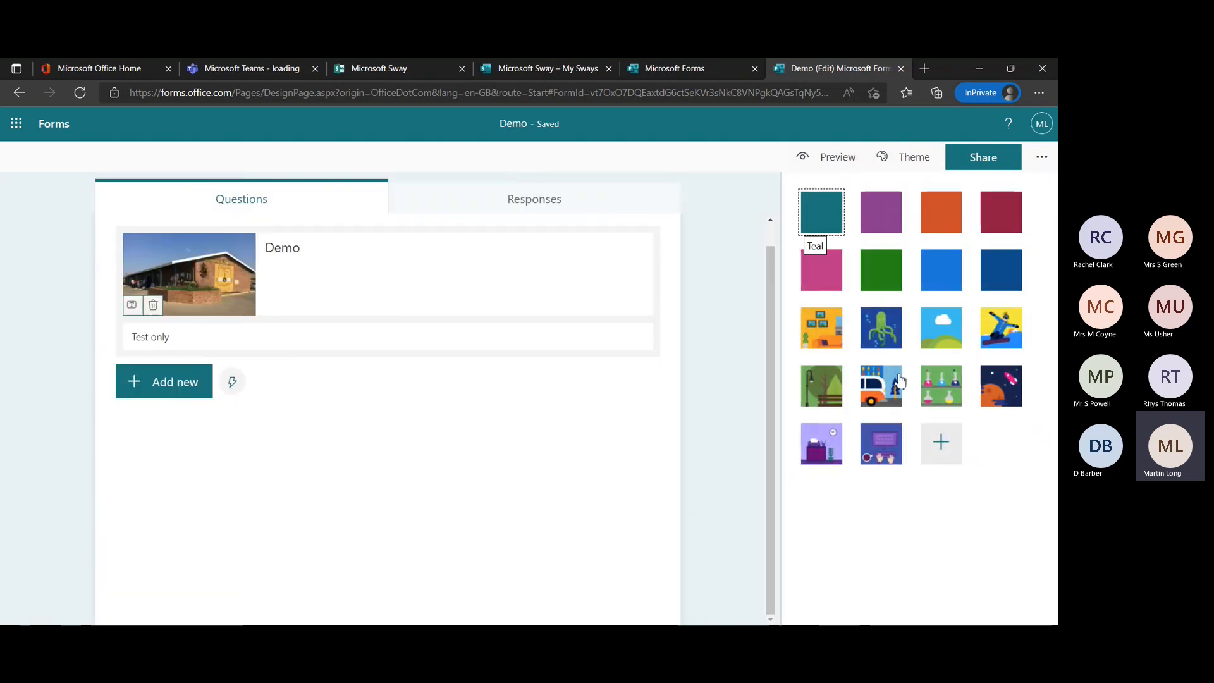
click(934, 231)
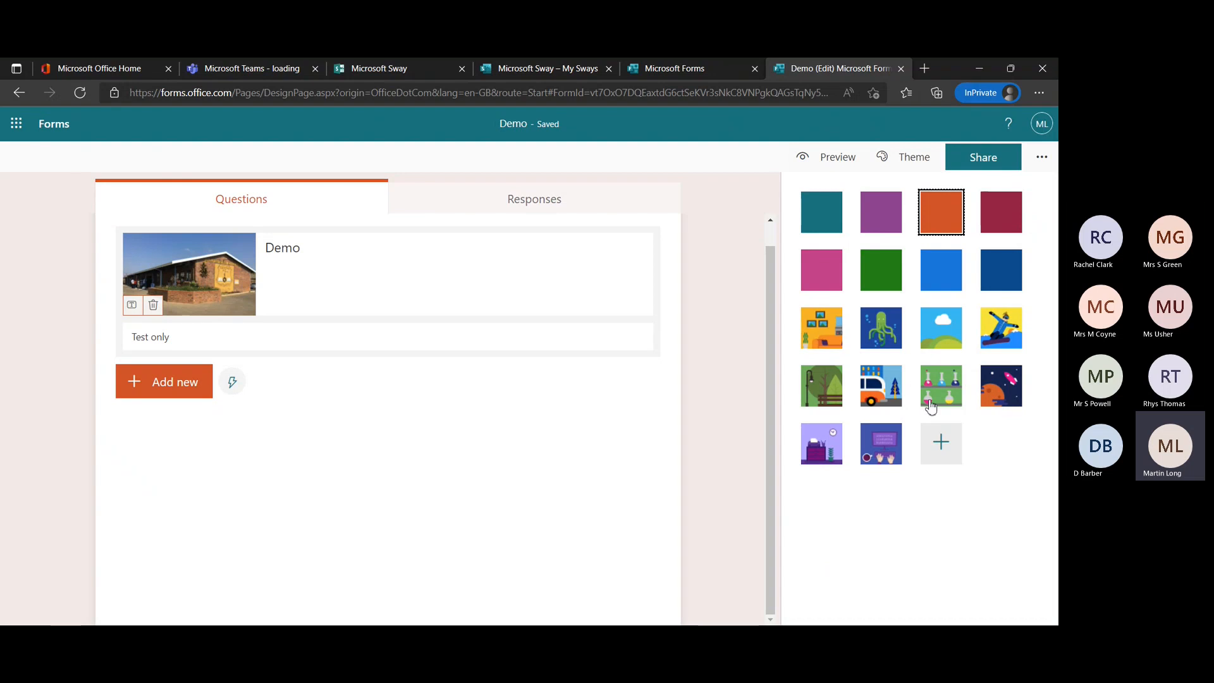
click(998, 338)
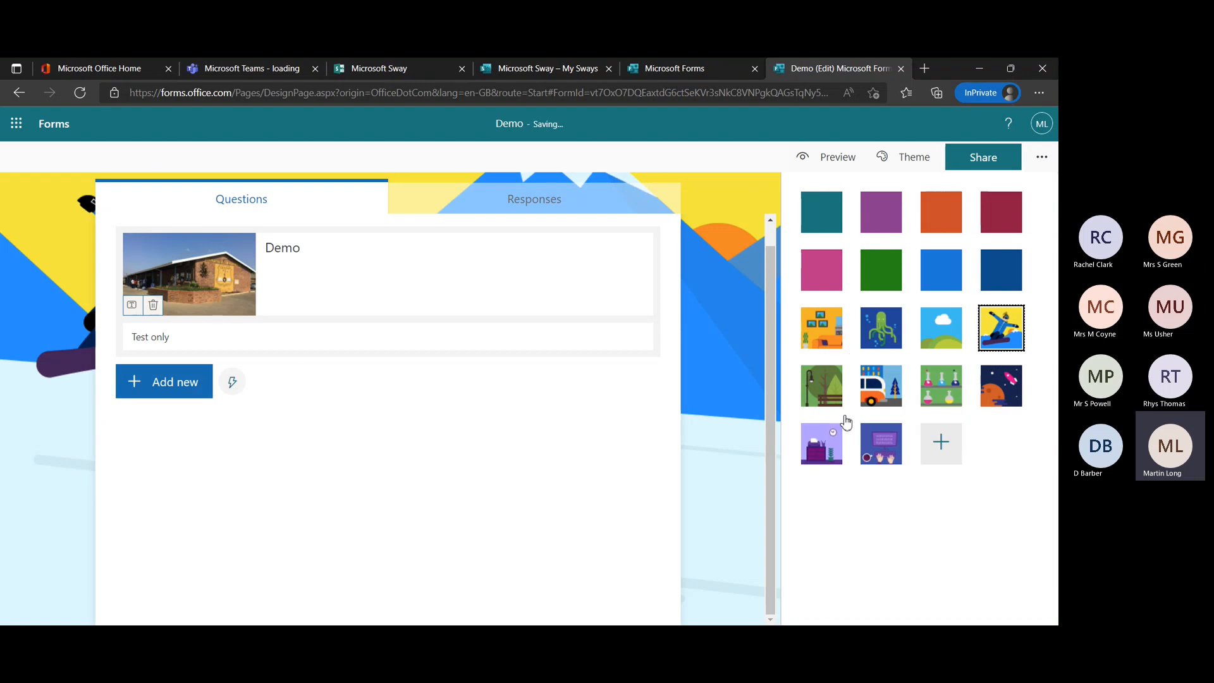
click(938, 445)
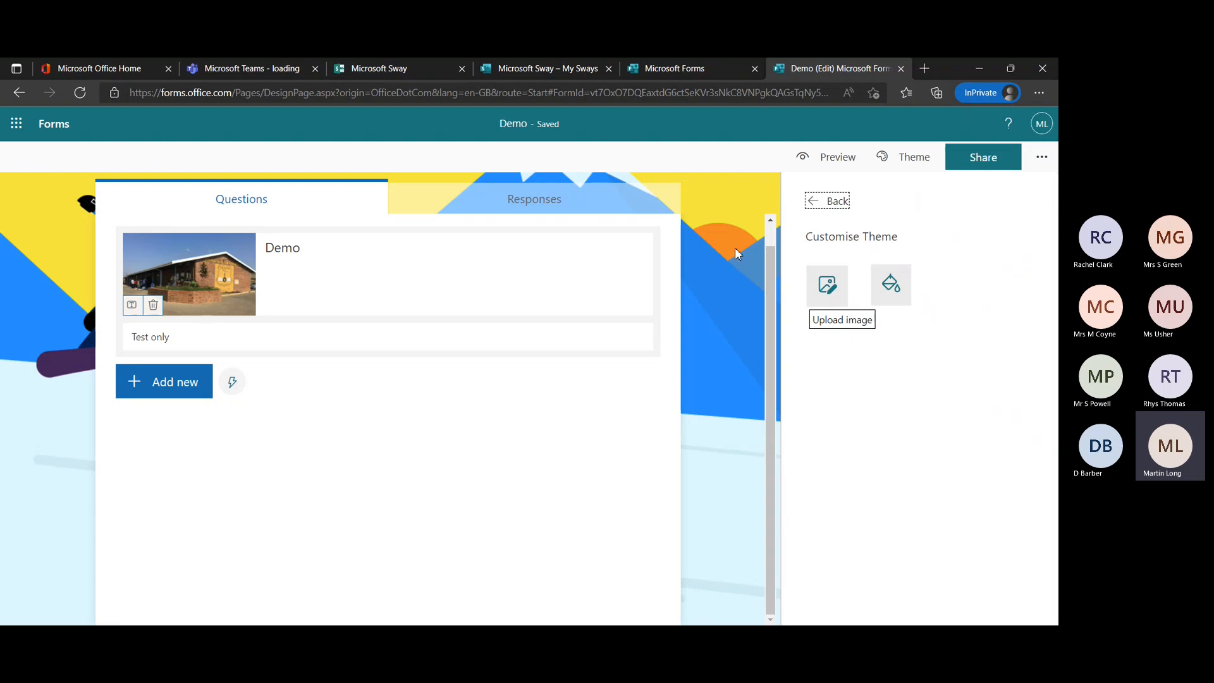
click(889, 288)
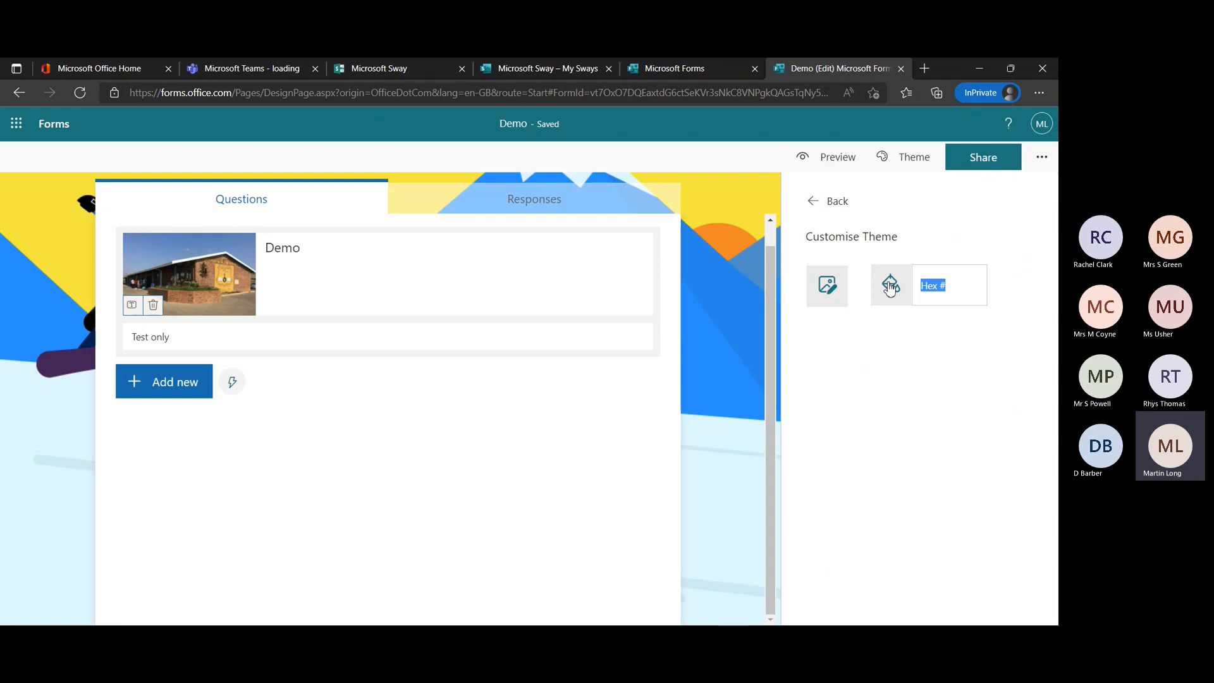
click(814, 201)
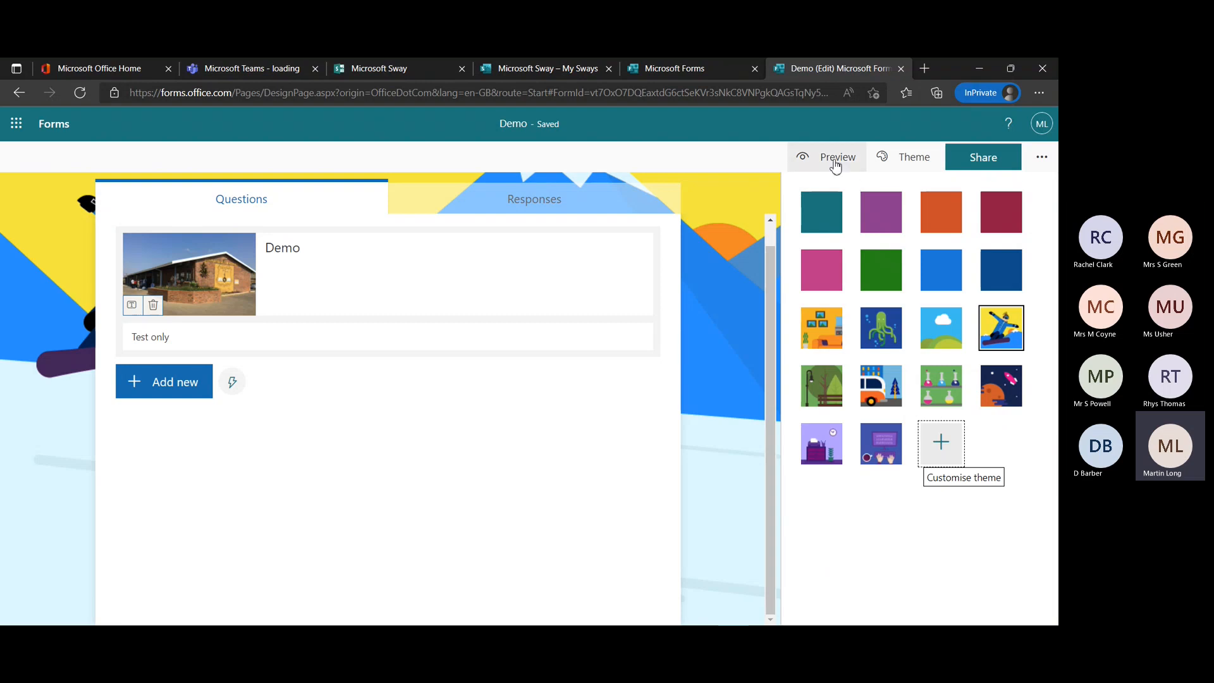
Return to the Forms home page, pin the Demo form, and check the pinned list before going back to the recent forms.
click(53, 125)
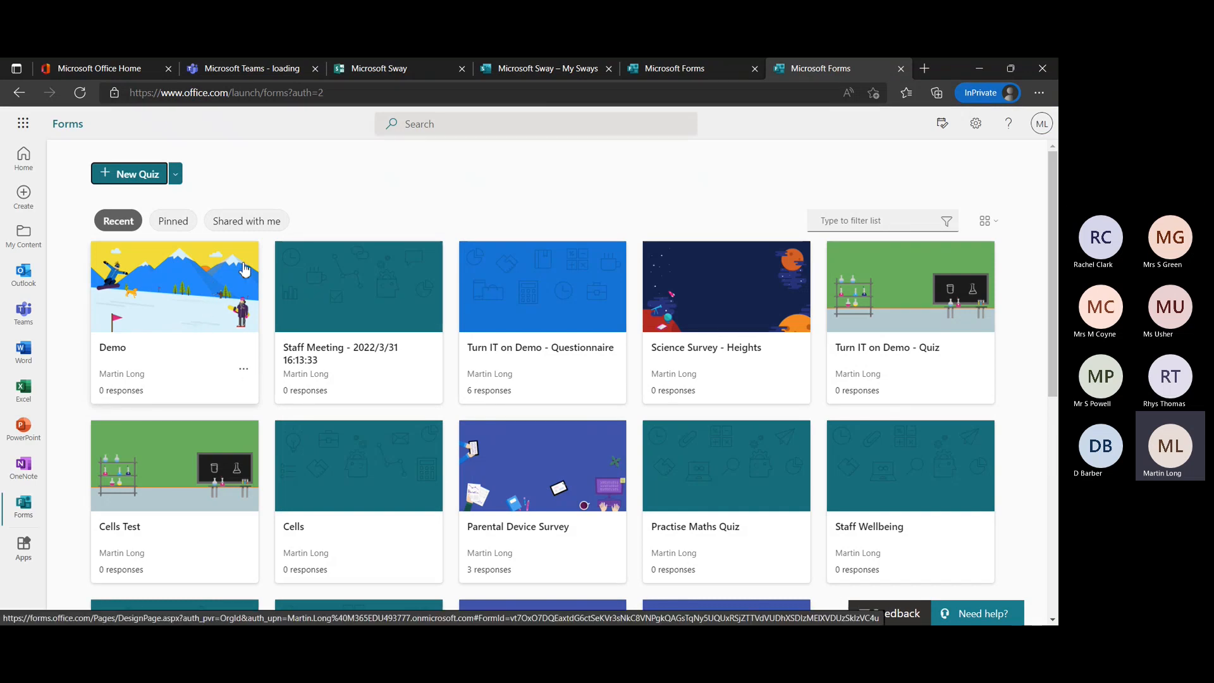
click(244, 373)
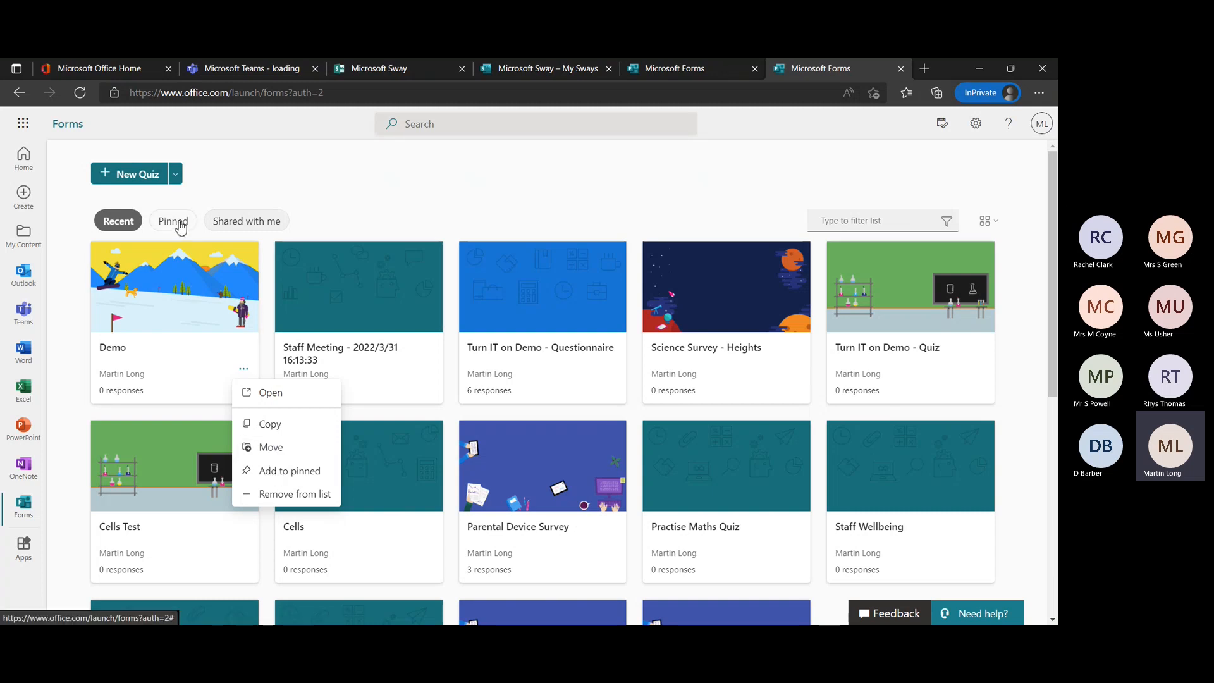
click(284, 476)
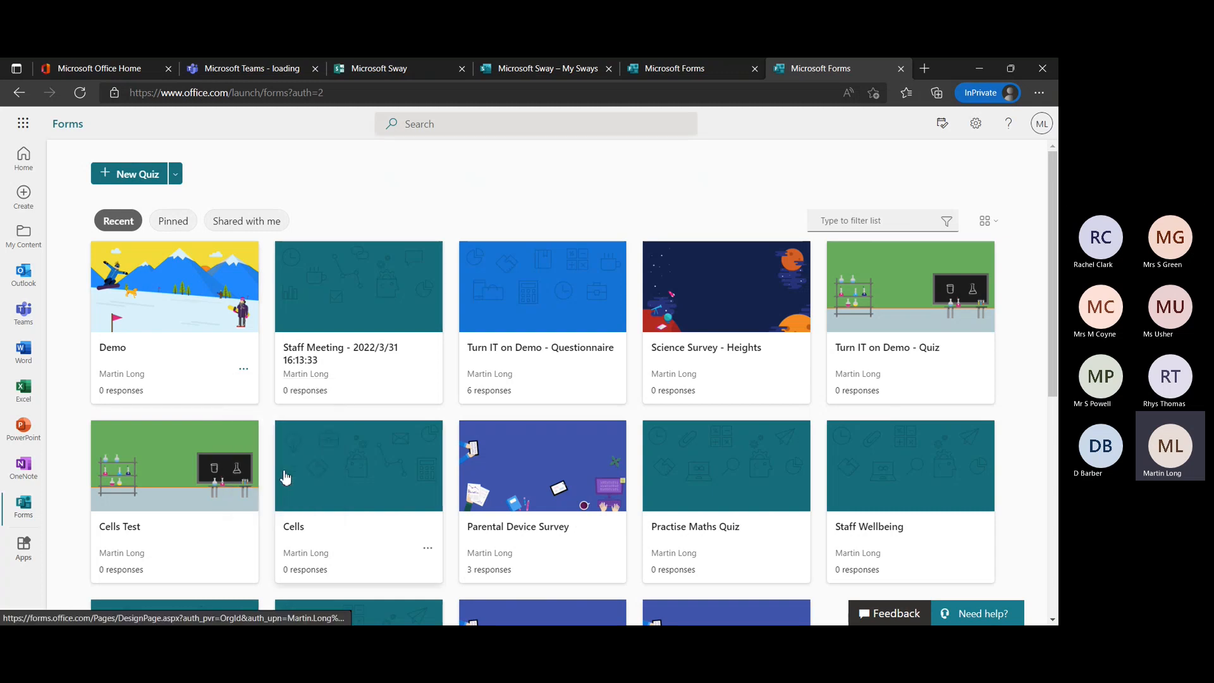
click(172, 221)
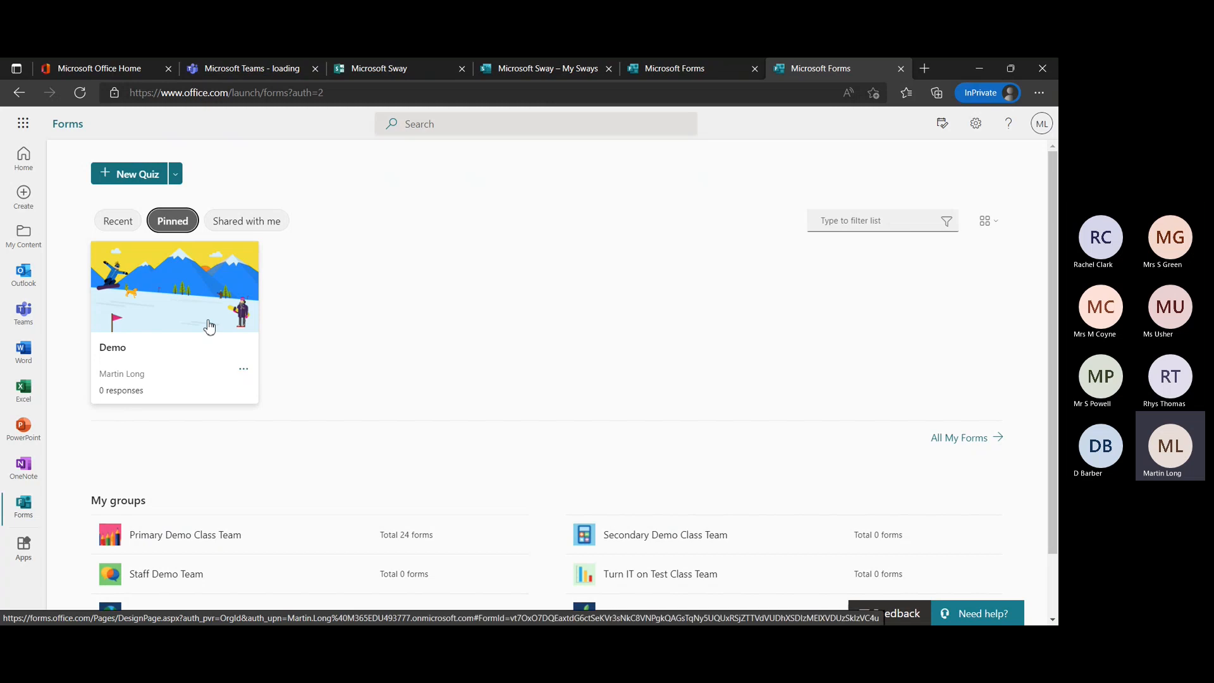
click(118, 222)
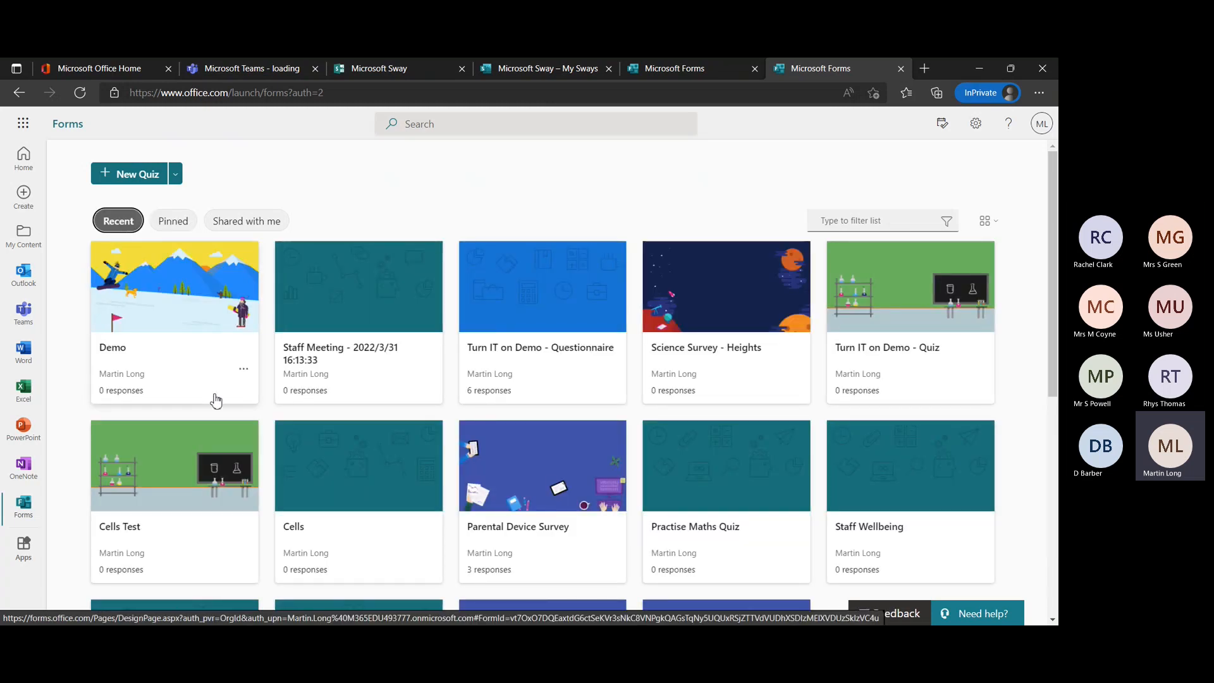
Examine the group destinations for moving the Demo form and its remaining options without moving it.
click(243, 371)
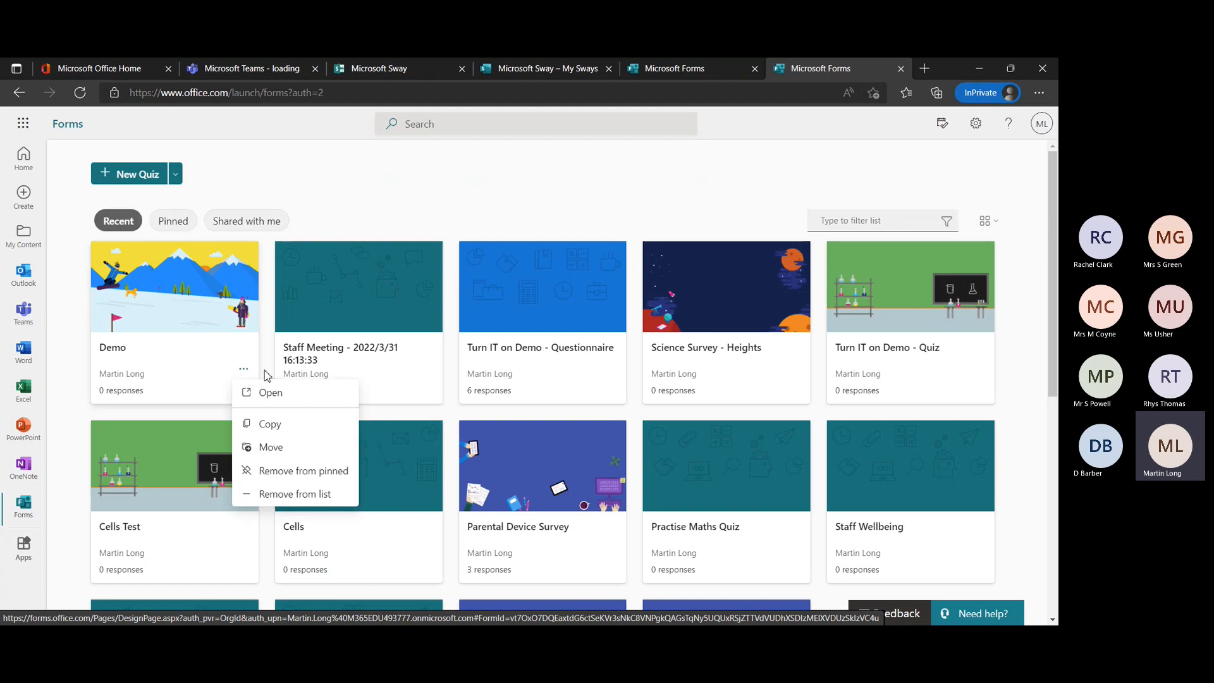
click(271, 449)
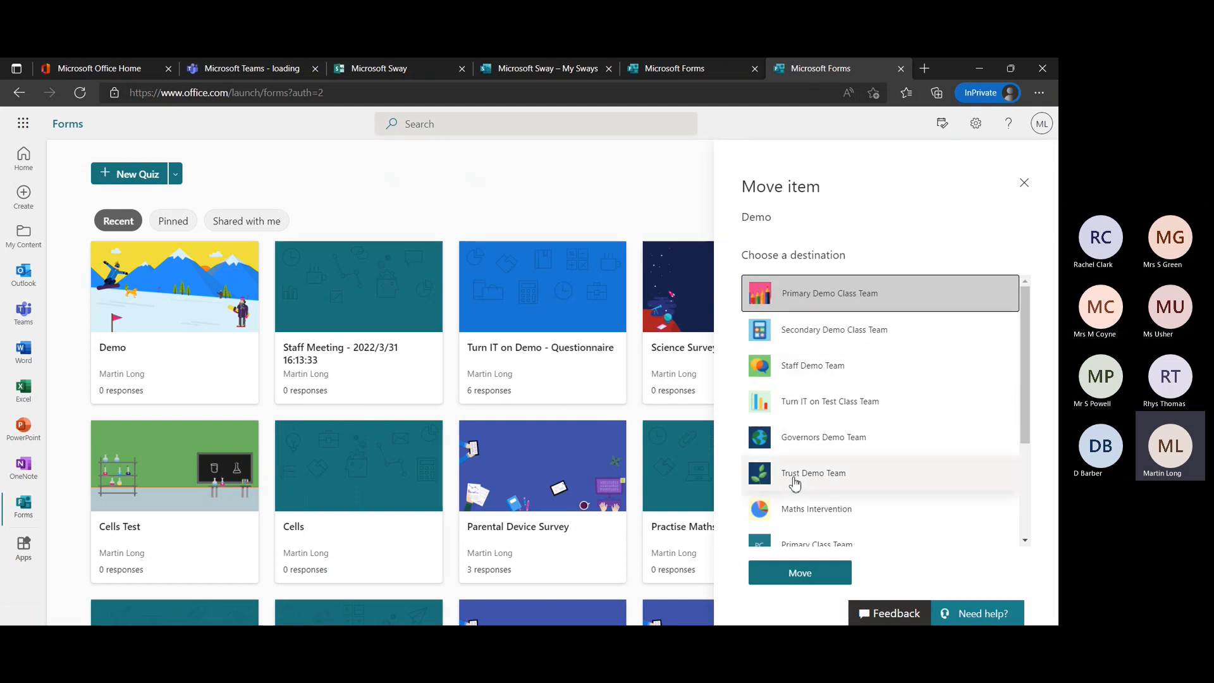
click(1024, 183)
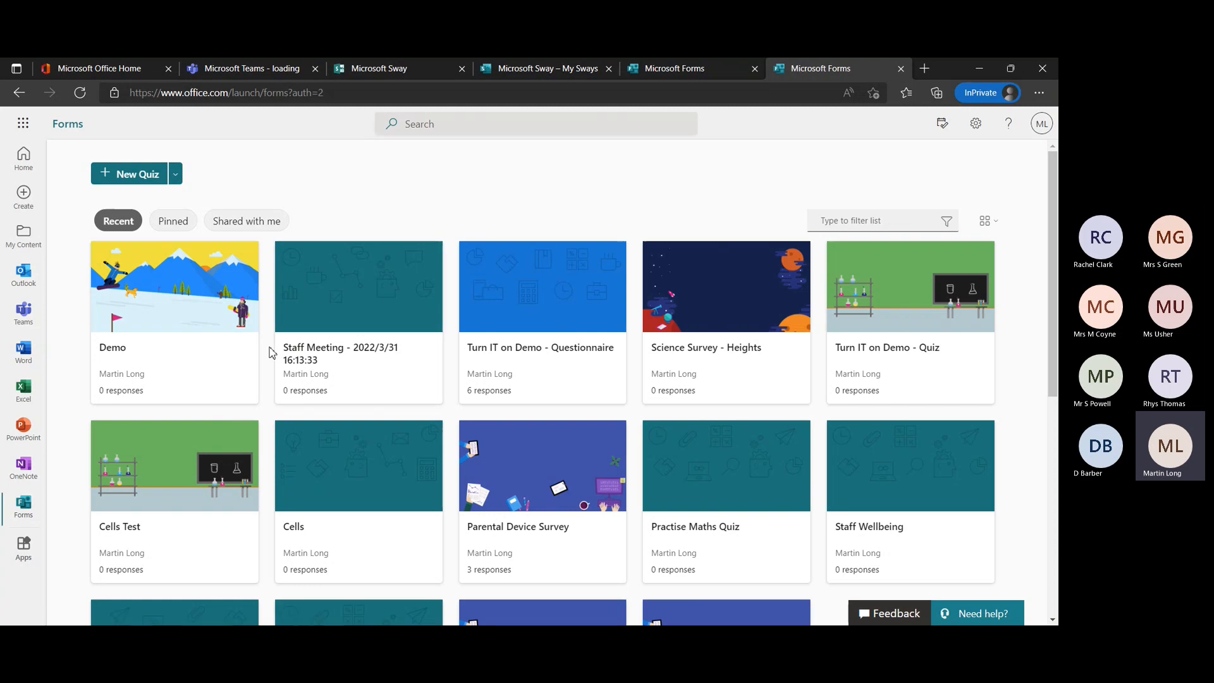
click(244, 369)
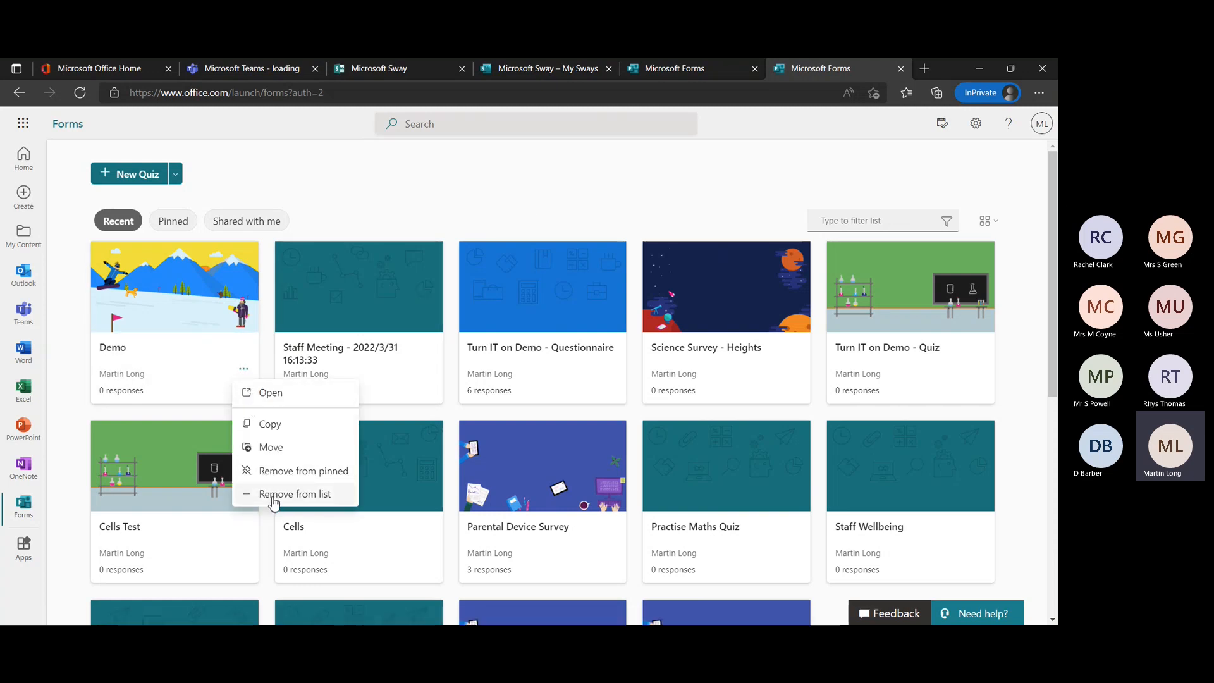
click(502, 174)
Open the full My forms list and delete the Demo form from it.
scroll(499, 169, down, 7)
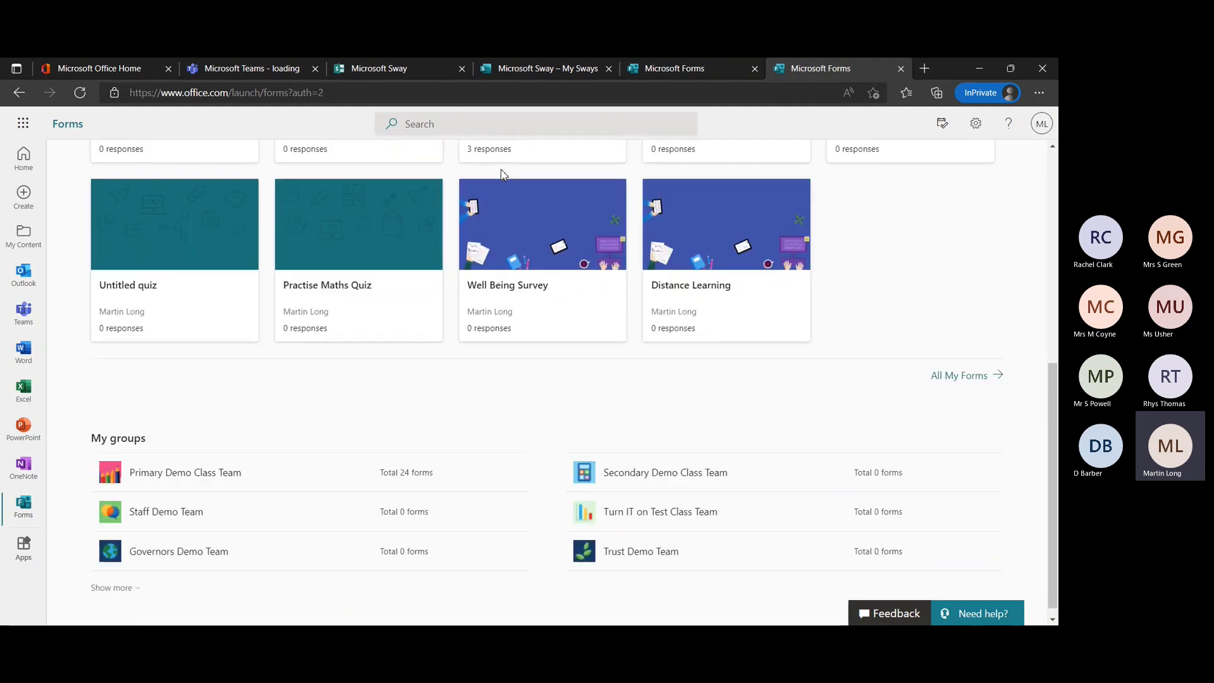
click(950, 365)
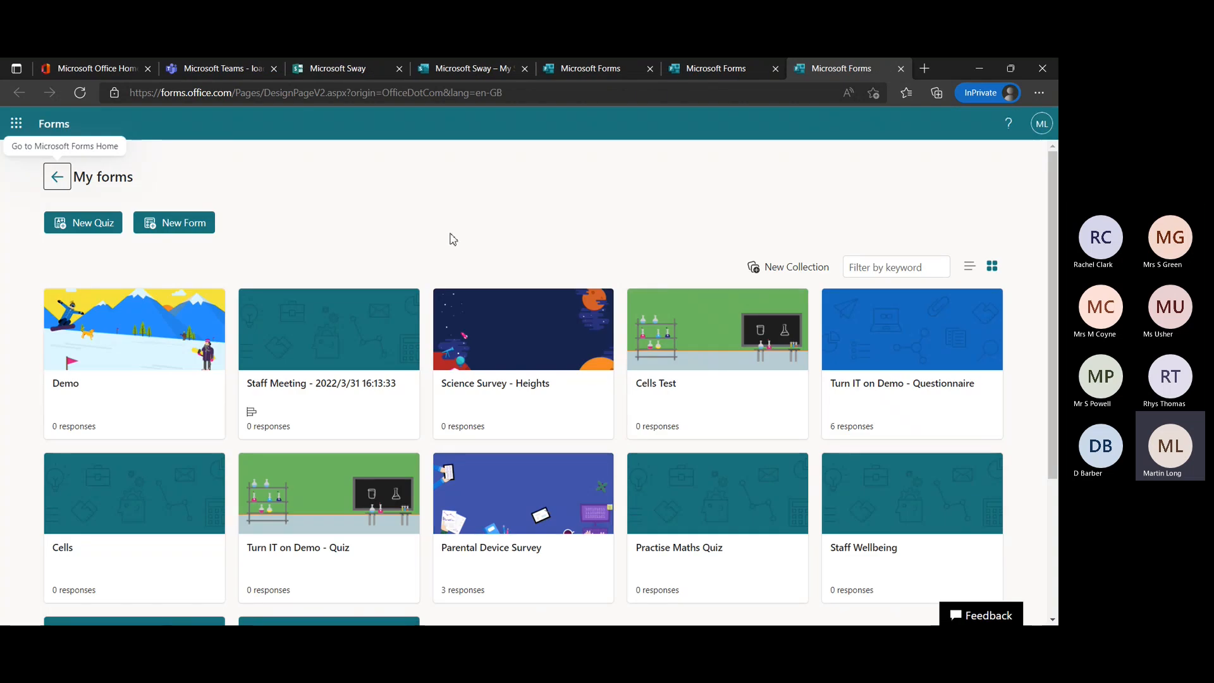
scroll(461, 239, down, 1)
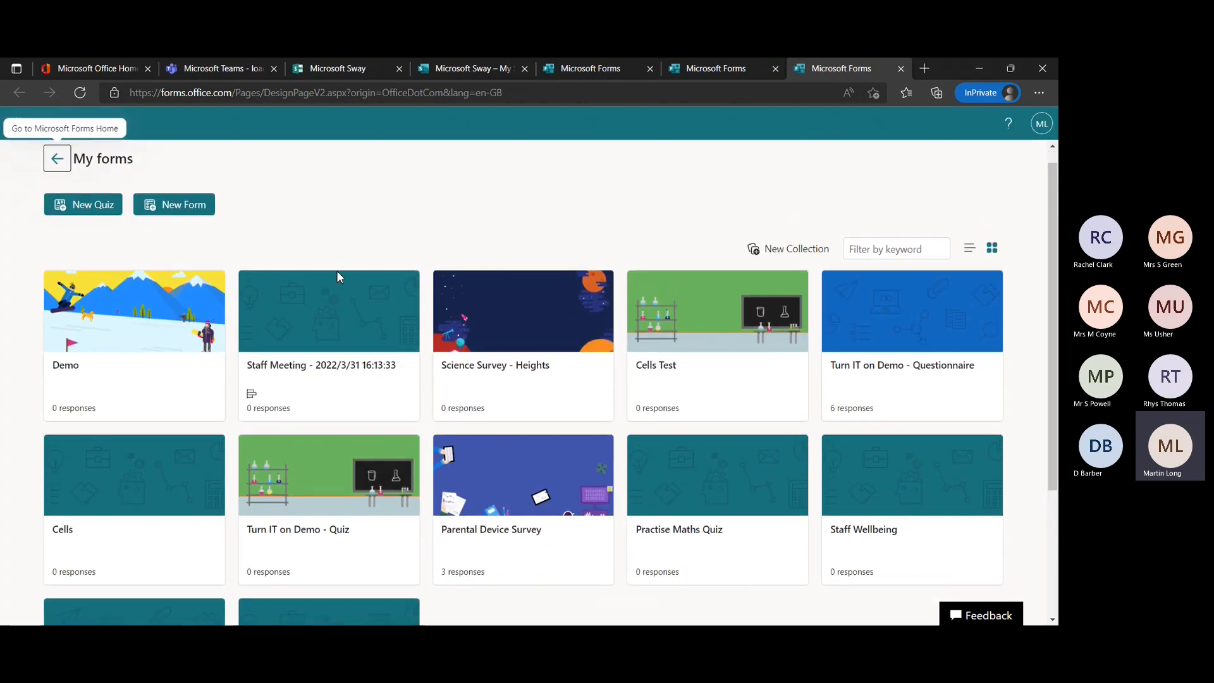
click(211, 408)
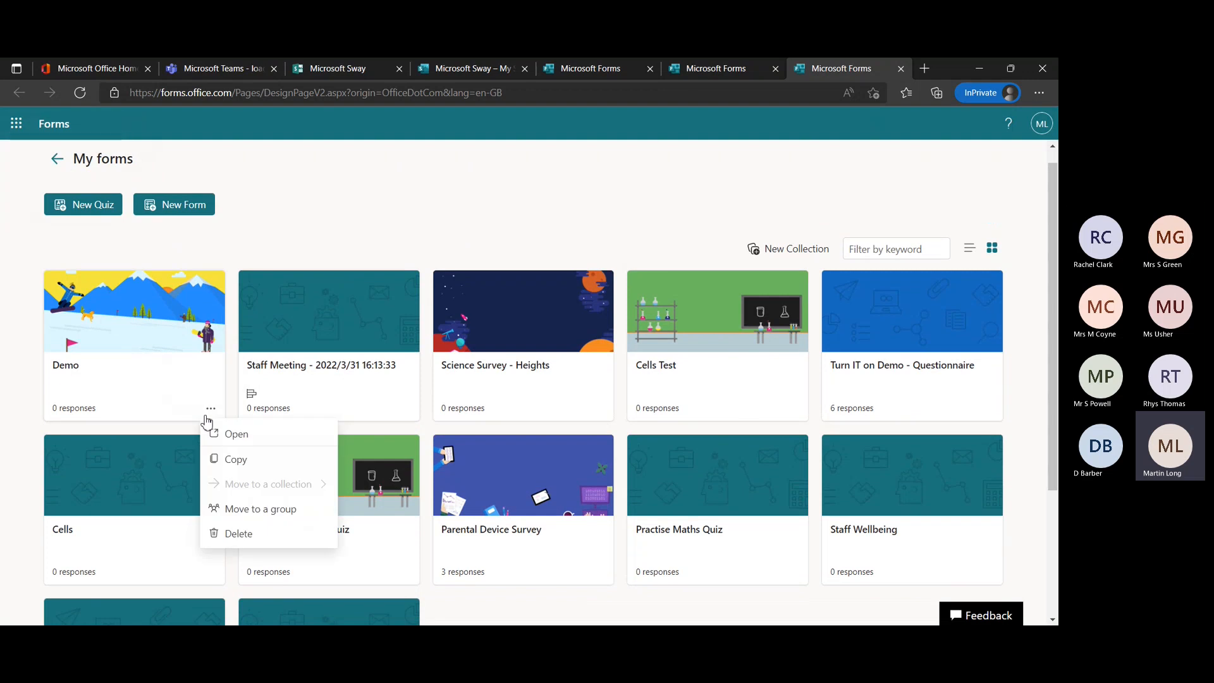
click(239, 532)
click(669, 411)
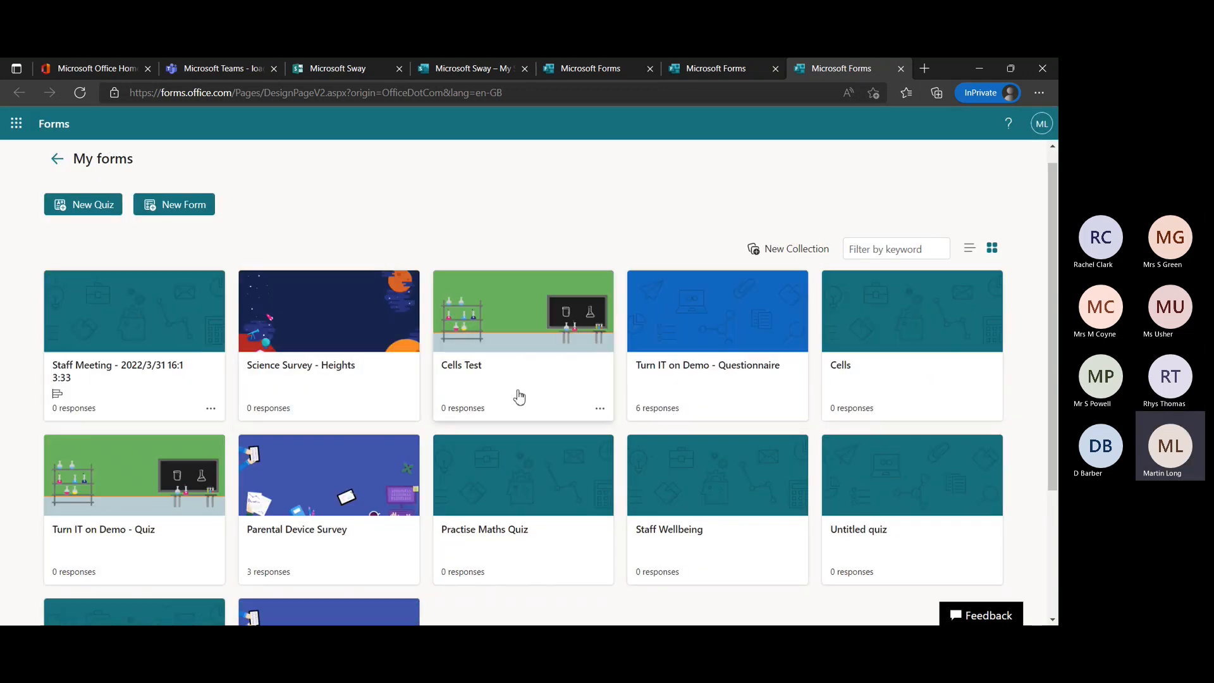
click(212, 411)
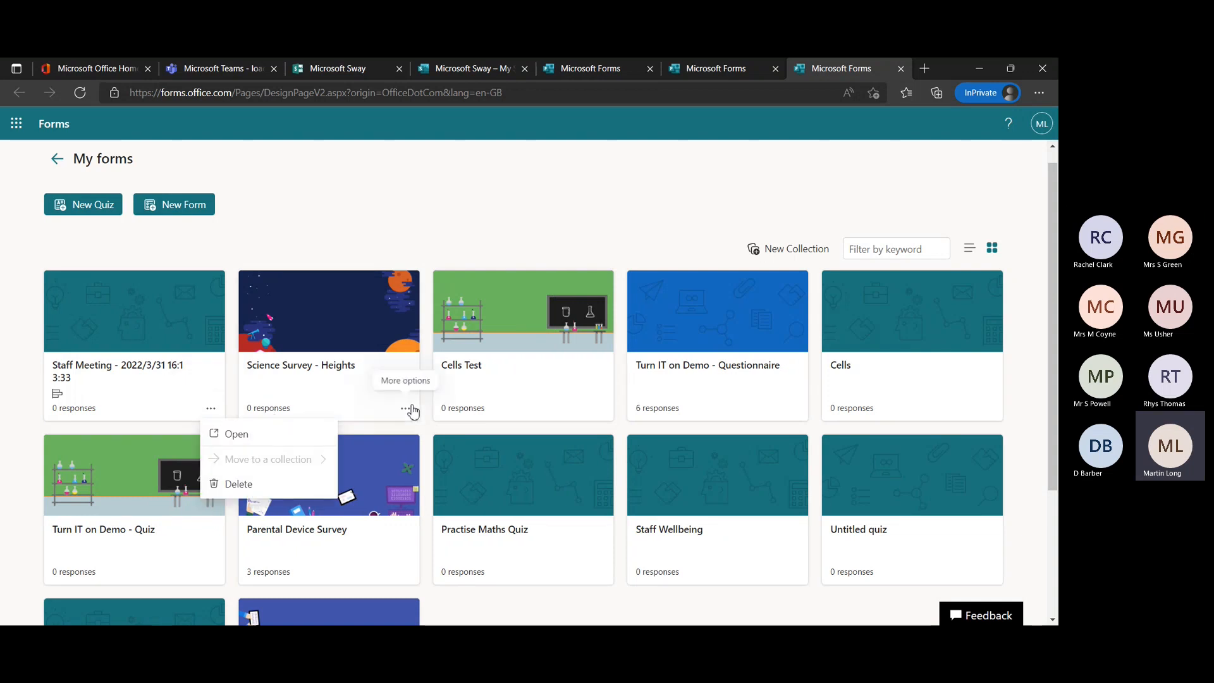
click(408, 409)
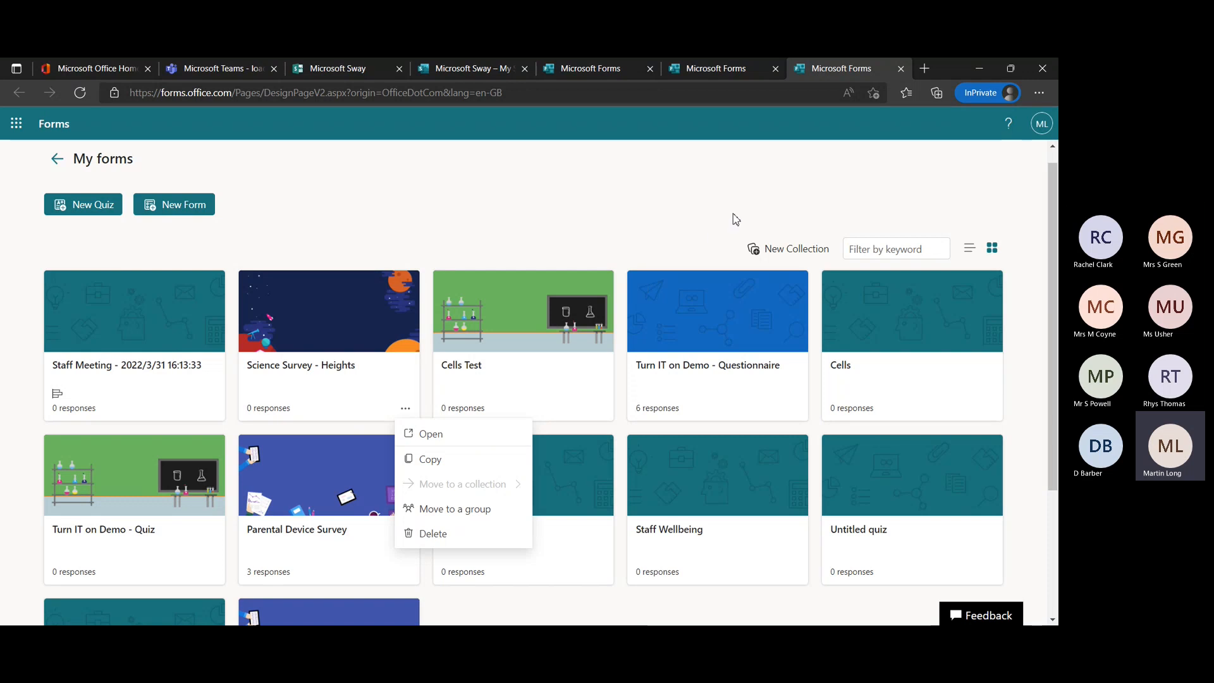
key(Escape)
Create a new collection named "Classroom Quizes" in My forms.
click(774, 248)
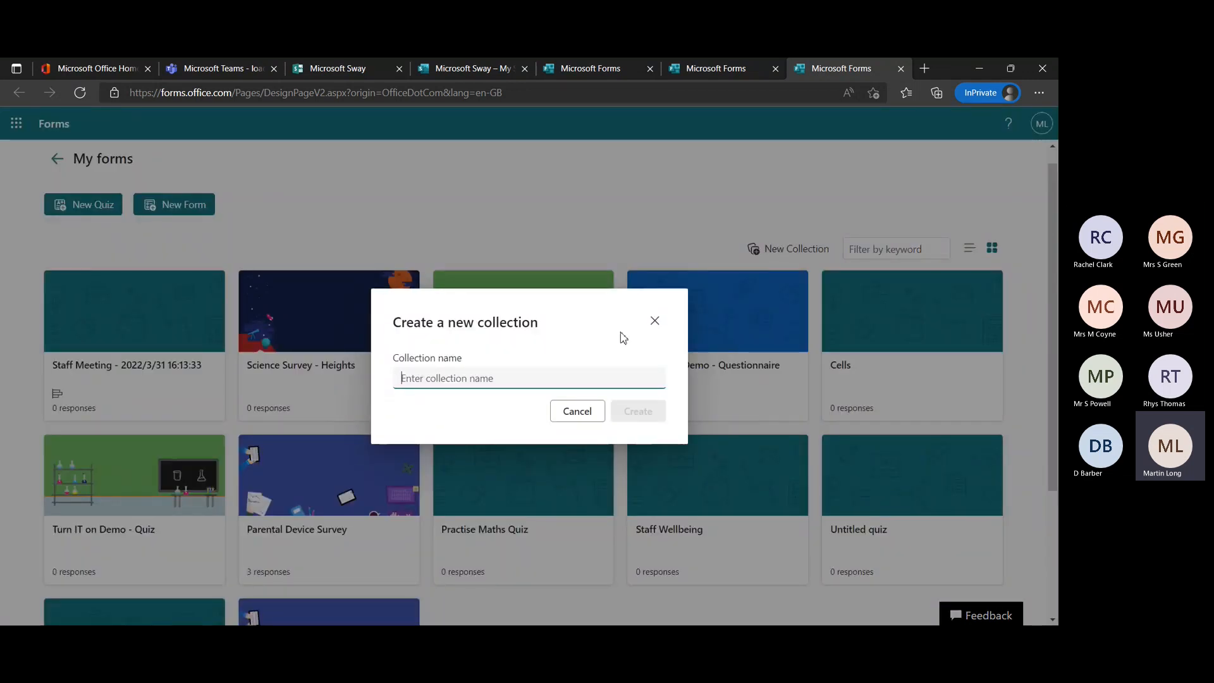
text(C)
key(BackSpace)
key(BackSpace)
key(BackSpace)
key(BackSpace)
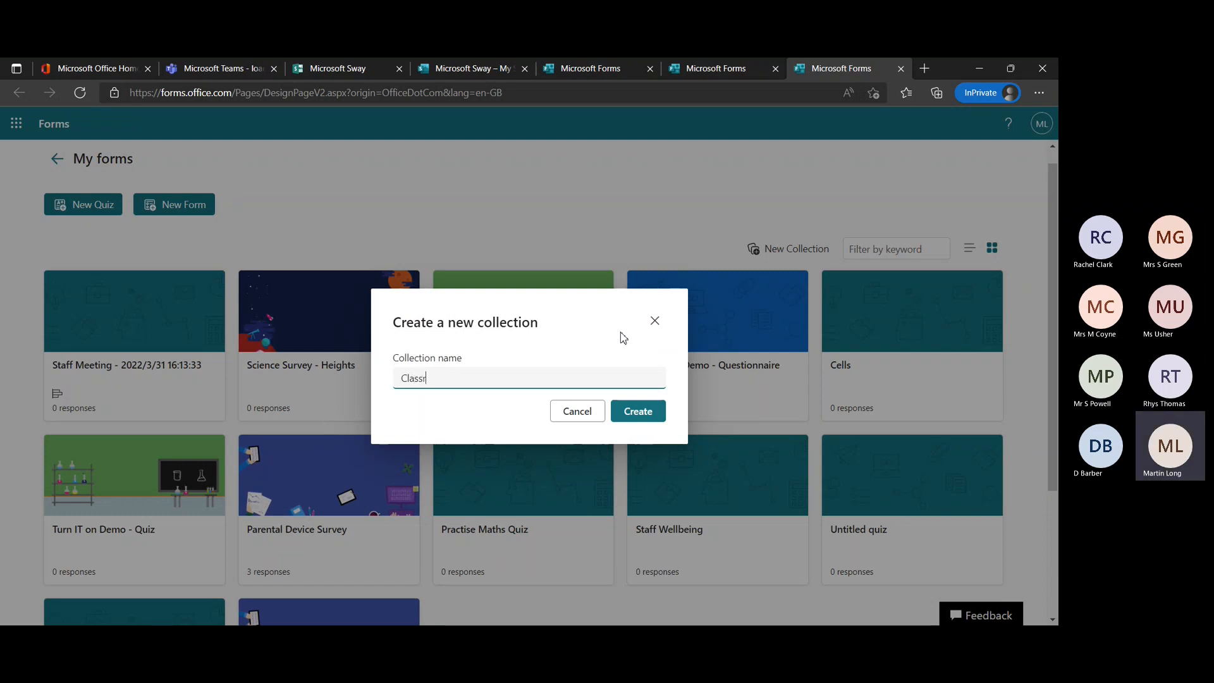
text(lassroom Quizes)
click(640, 417)
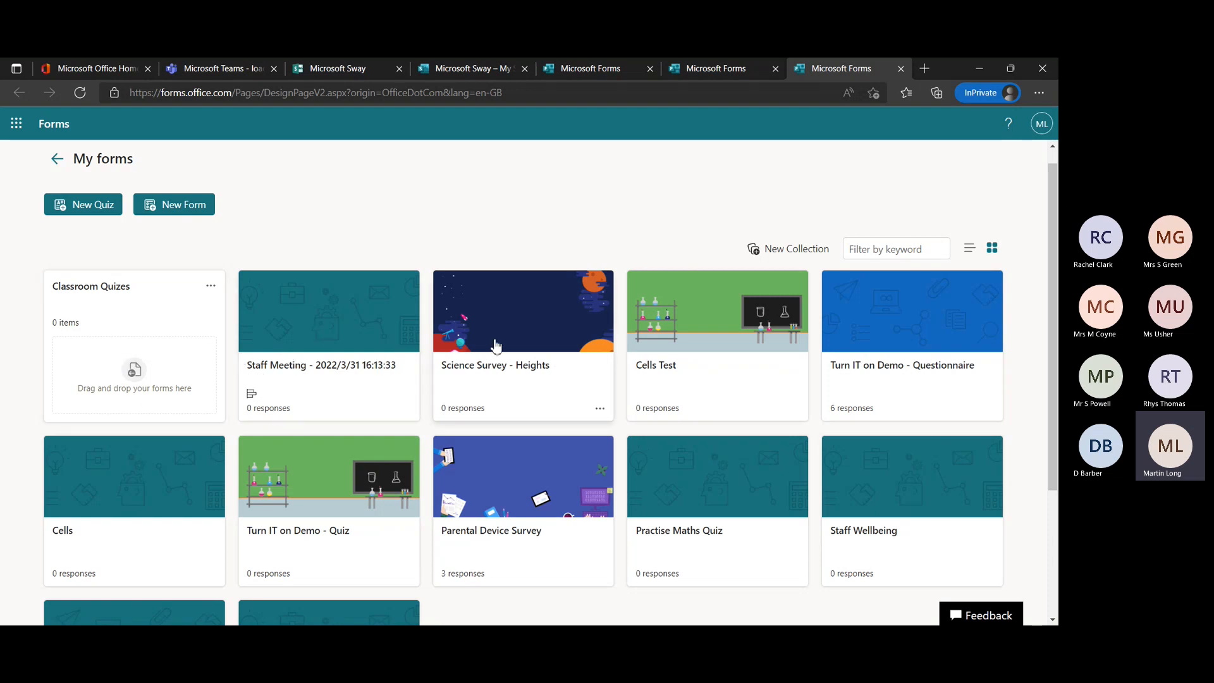
Open the Science Survey - Heights form from My forms.
drag(466, 344, 503, 345)
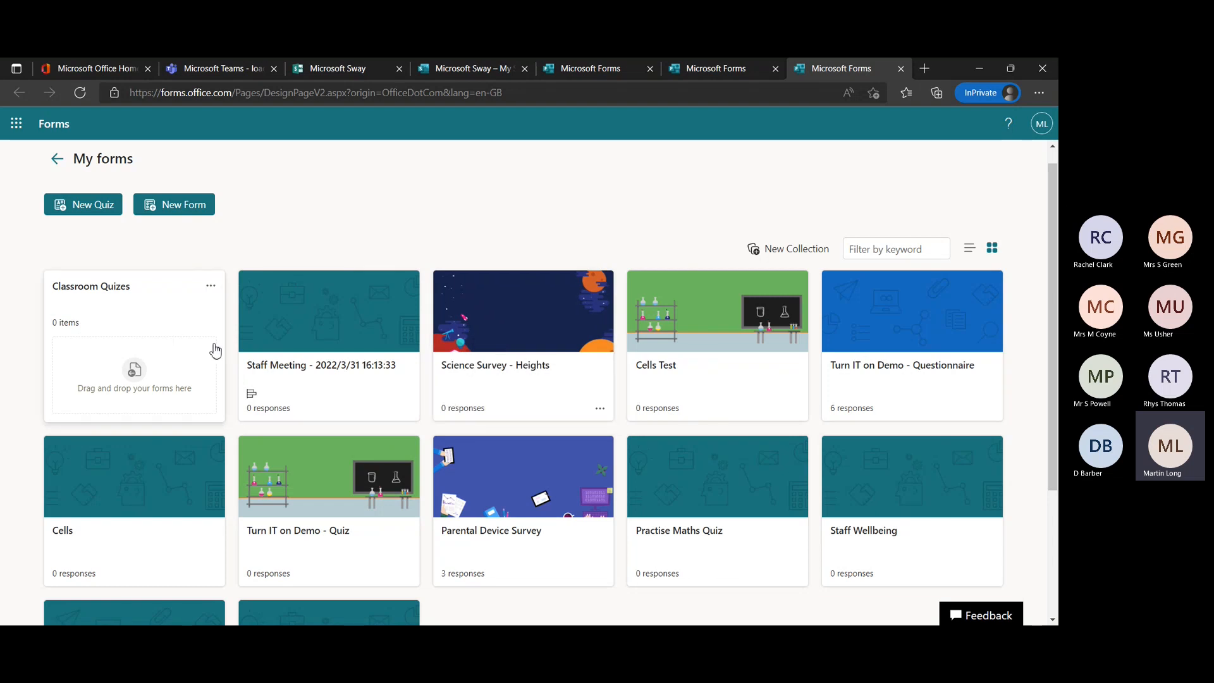
scroll(630, 366, down, 3)
scroll(630, 367, up, 3)
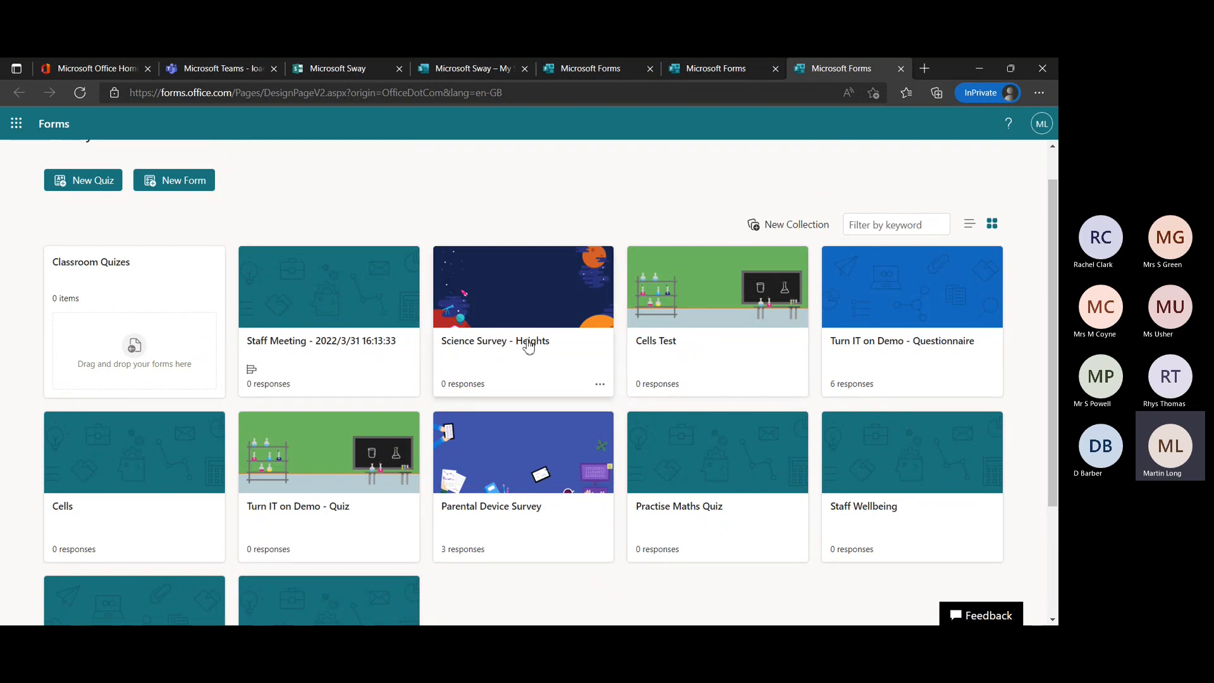
scroll(495, 490, down, 3)
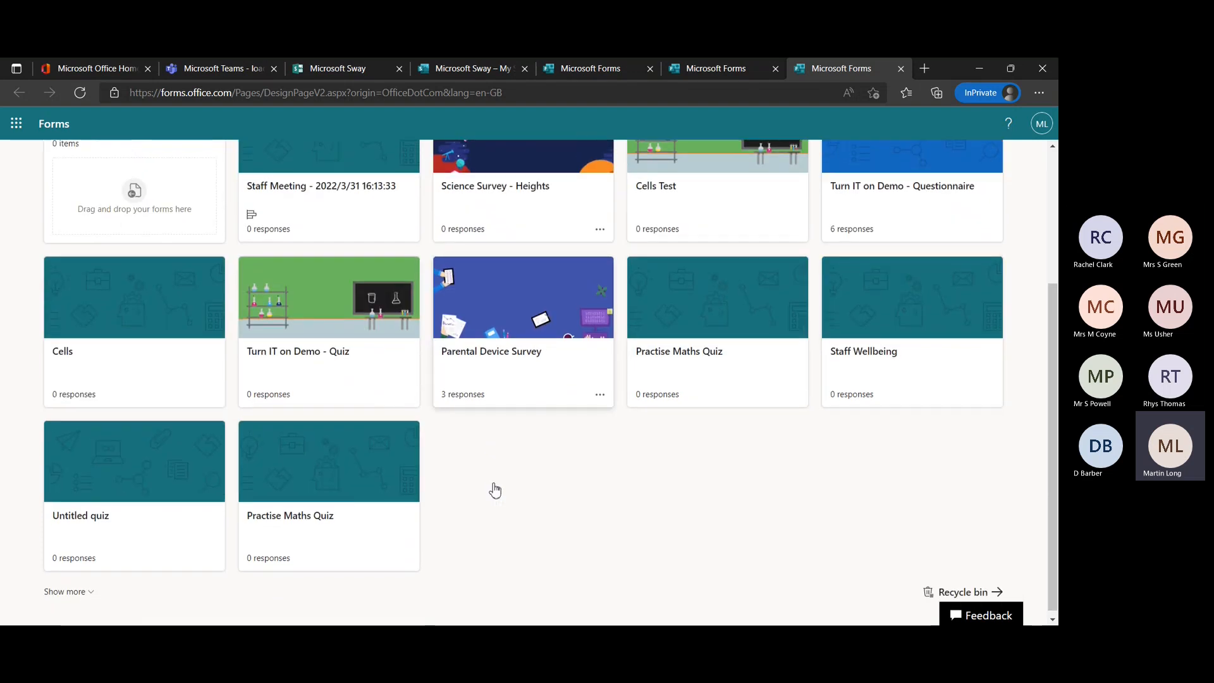
scroll(602, 397, up, 4)
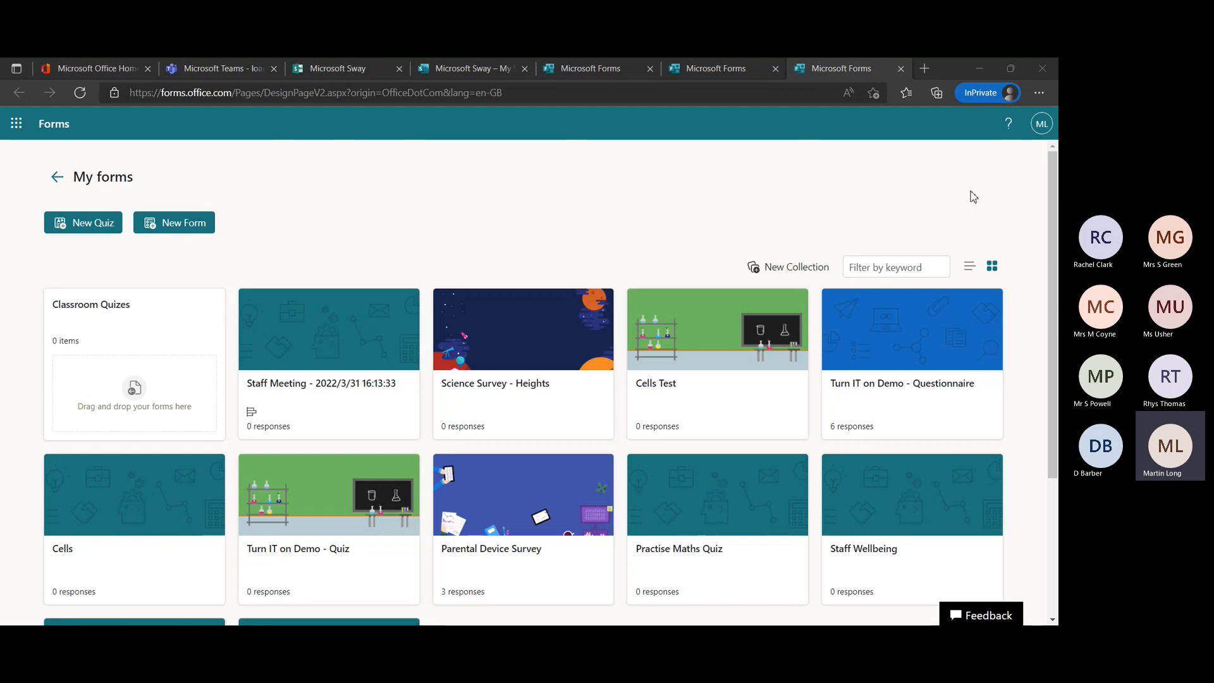
click(520, 362)
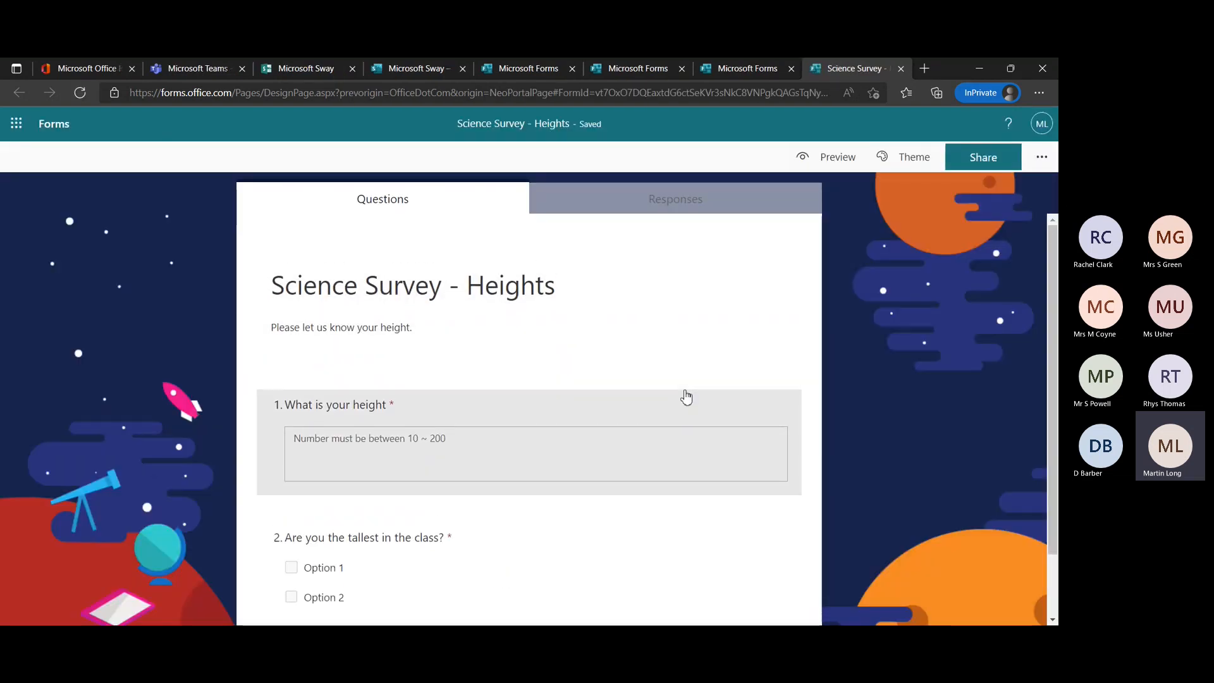
Examine the Science Survey - Heights questions and open the height question to inspect its Between restriction limits.
scroll(643, 393, down, 1)
scroll(646, 393, up, 1)
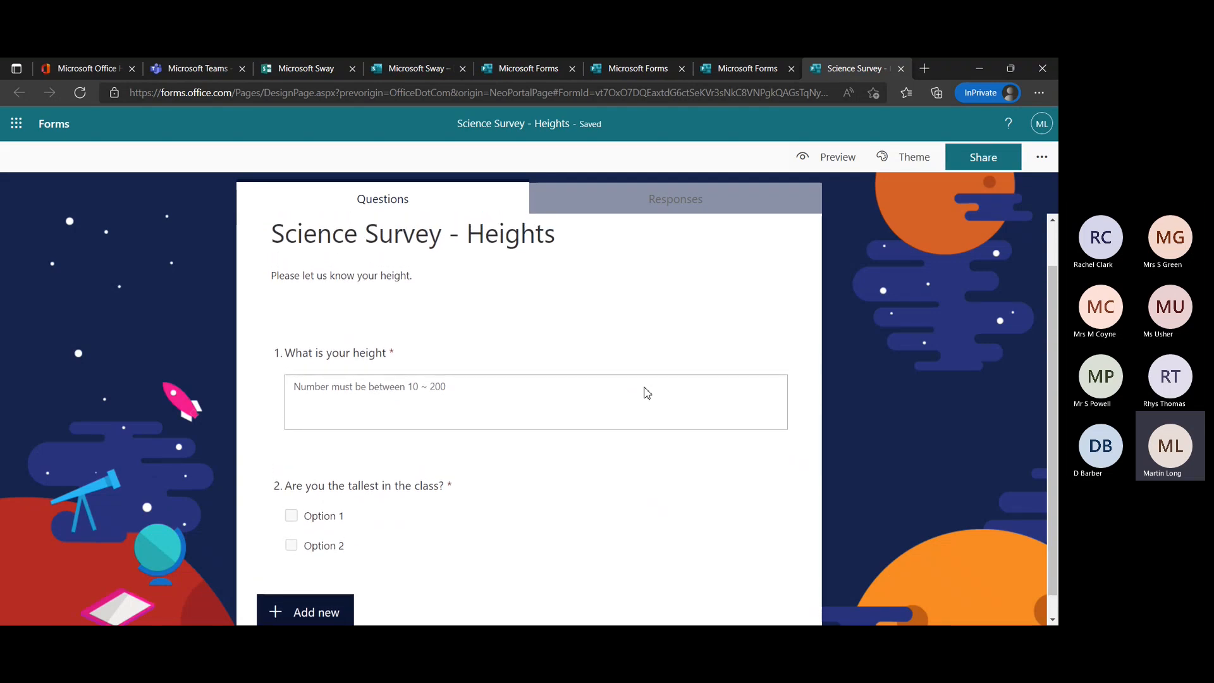
scroll(498, 482, down, 1)
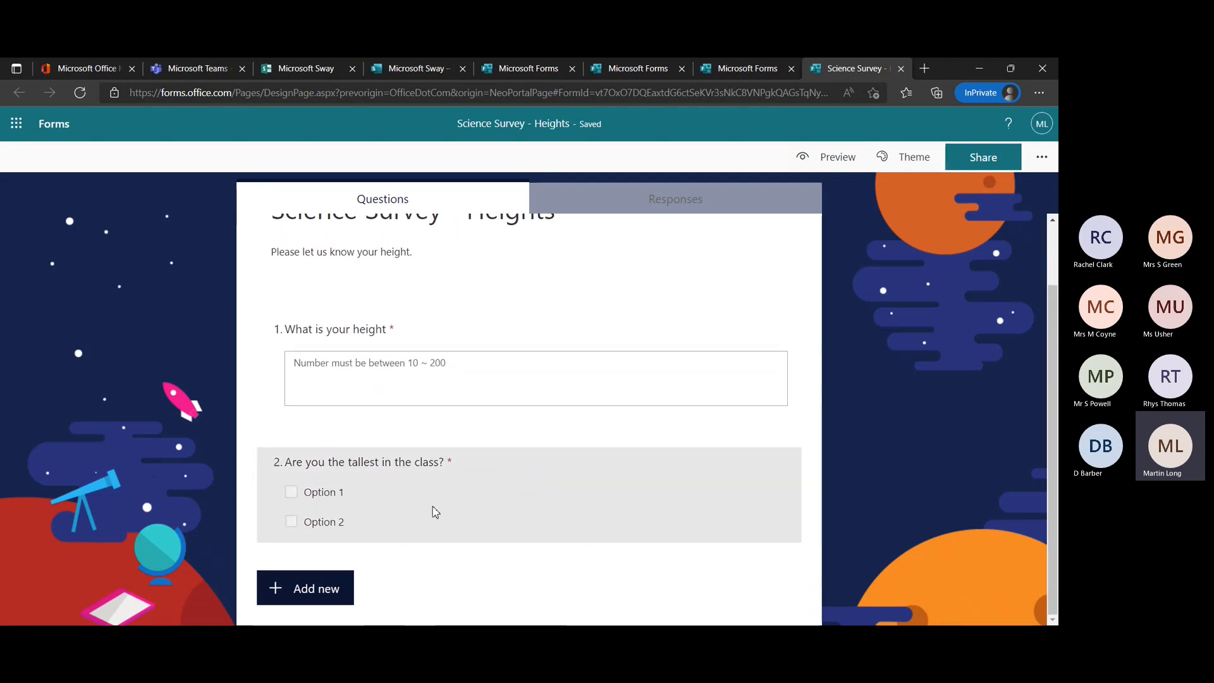
scroll(461, 328, up, 1)
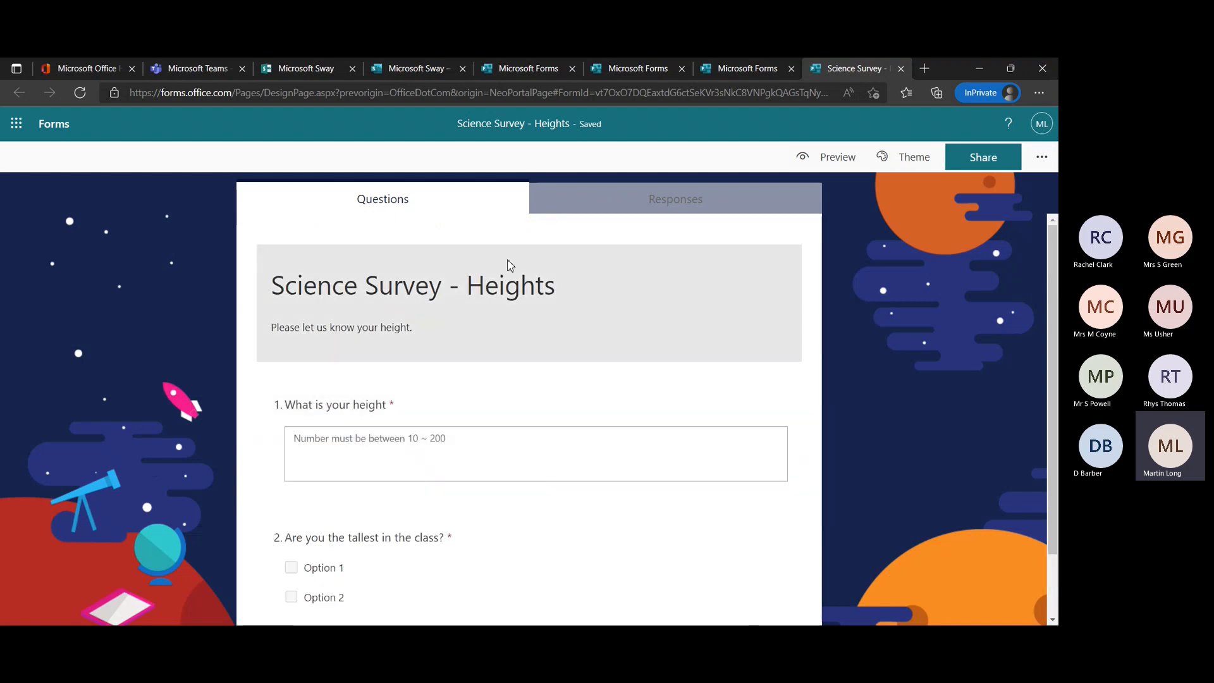
click(495, 407)
scroll(504, 478, down, 1)
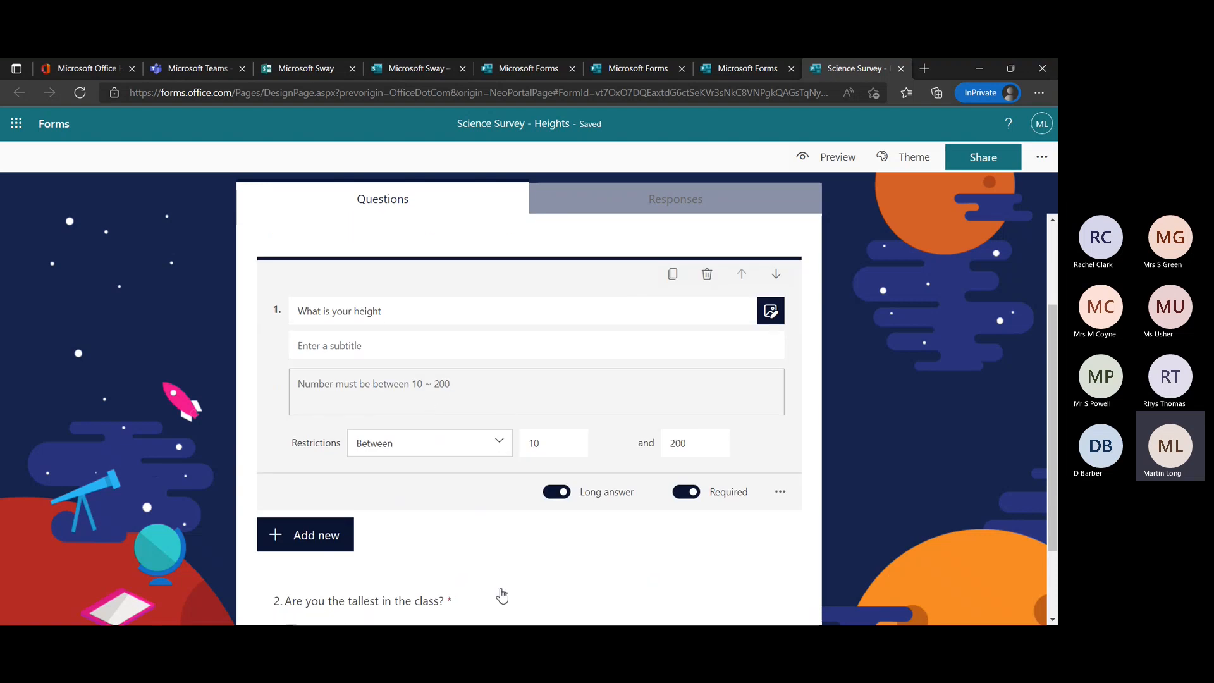
scroll(503, 596, down, 1)
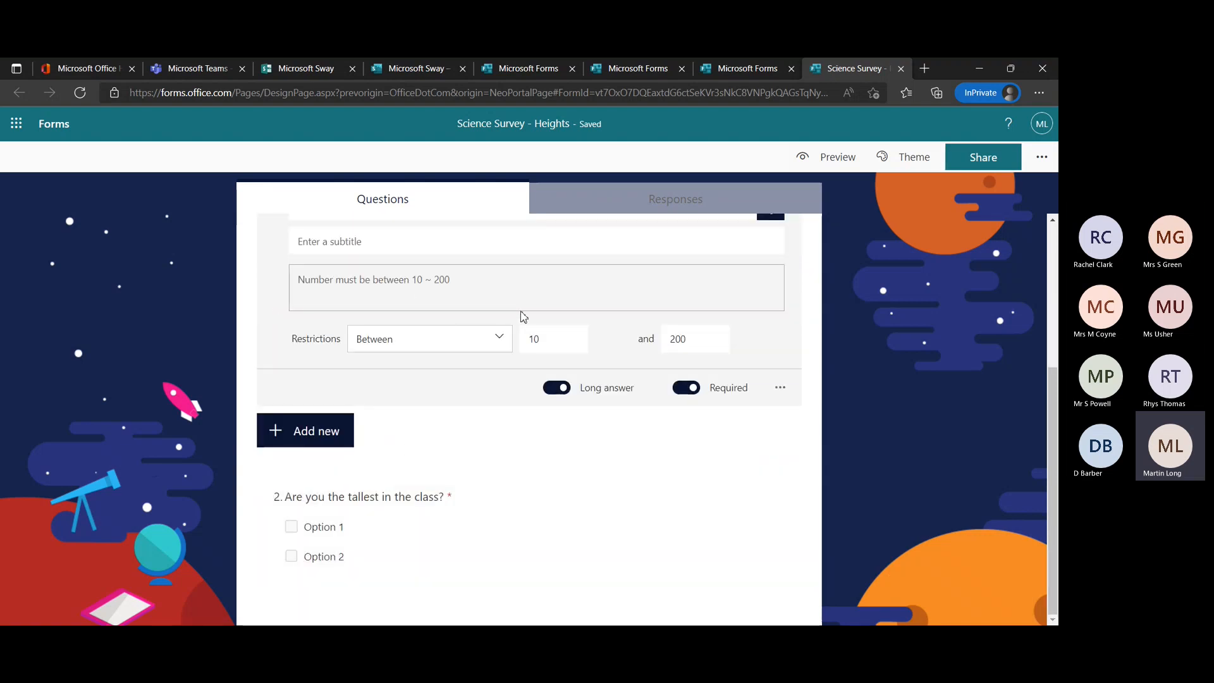
click(559, 343)
click(701, 342)
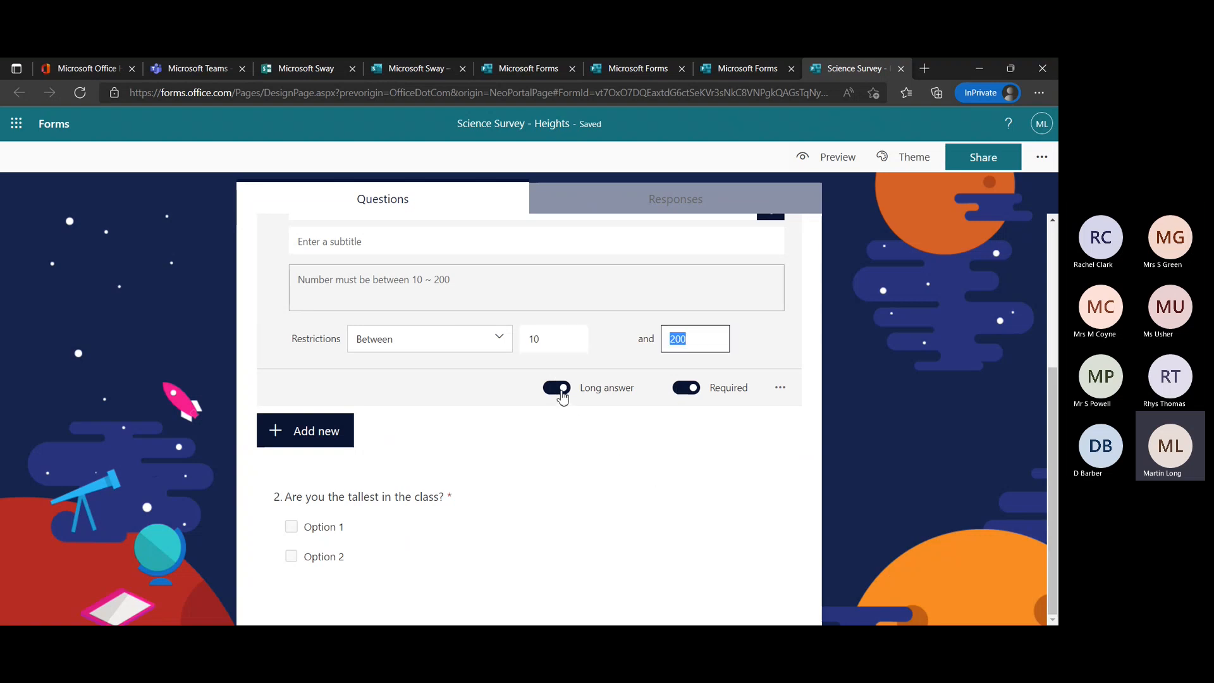
Switch the height question's Long answer and Required settings off and back on.
click(557, 388)
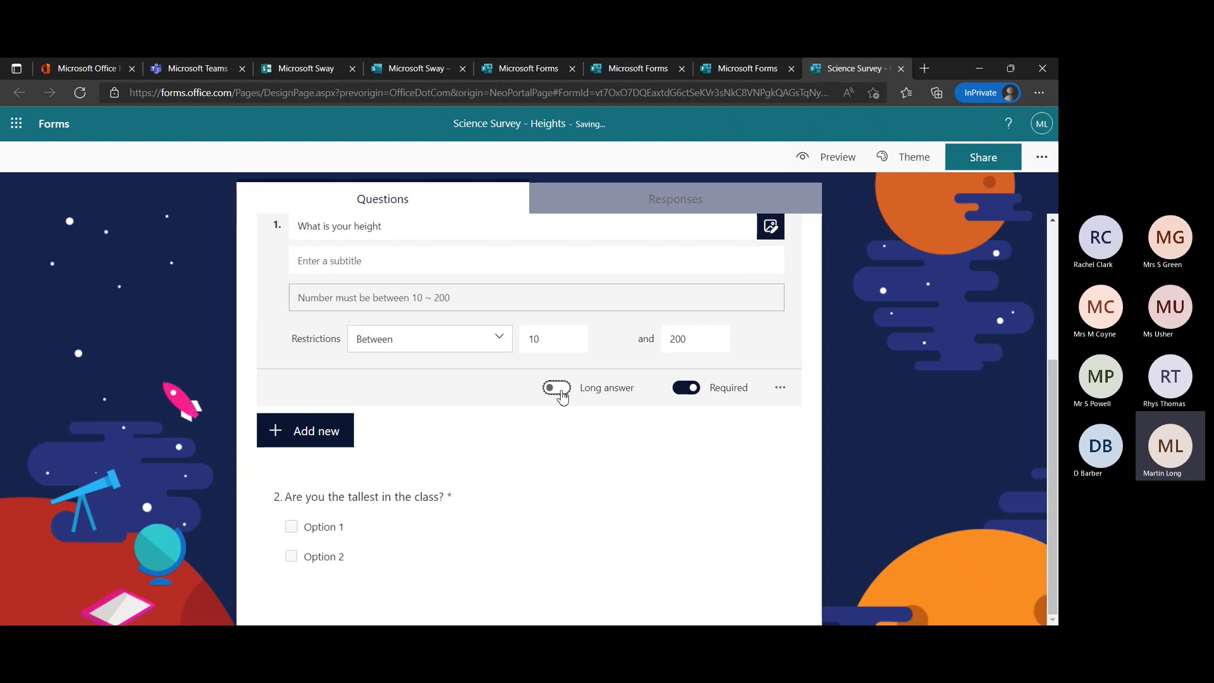
click(558, 389)
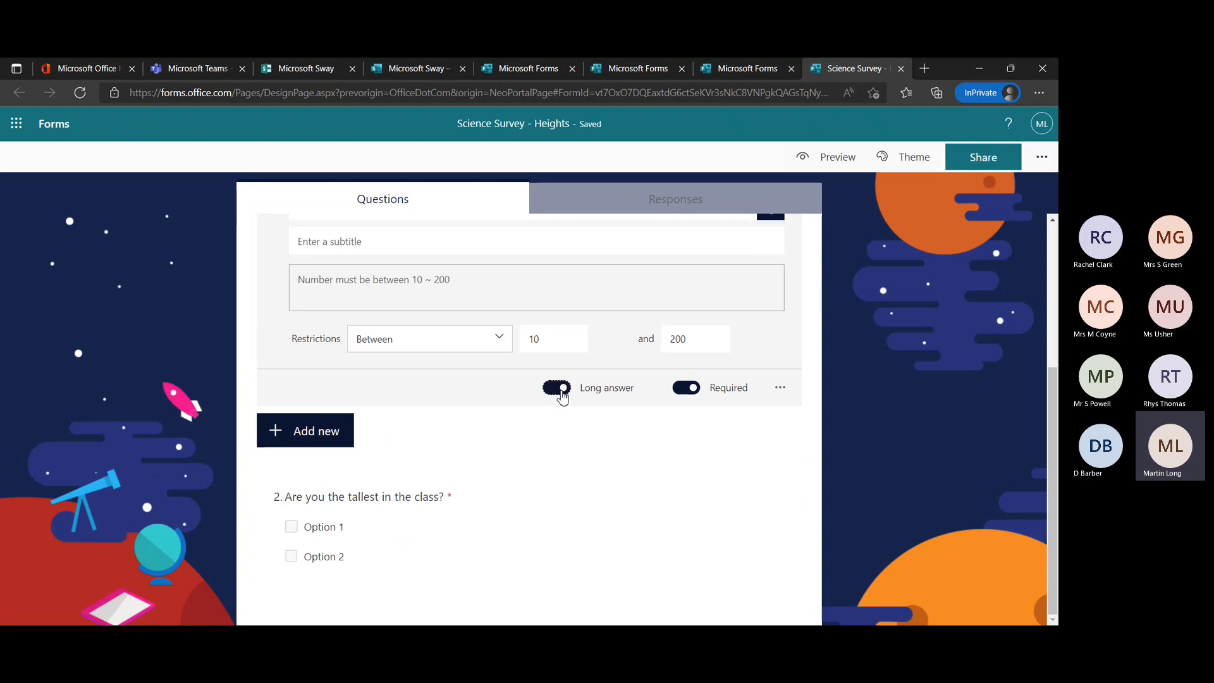
click(696, 390)
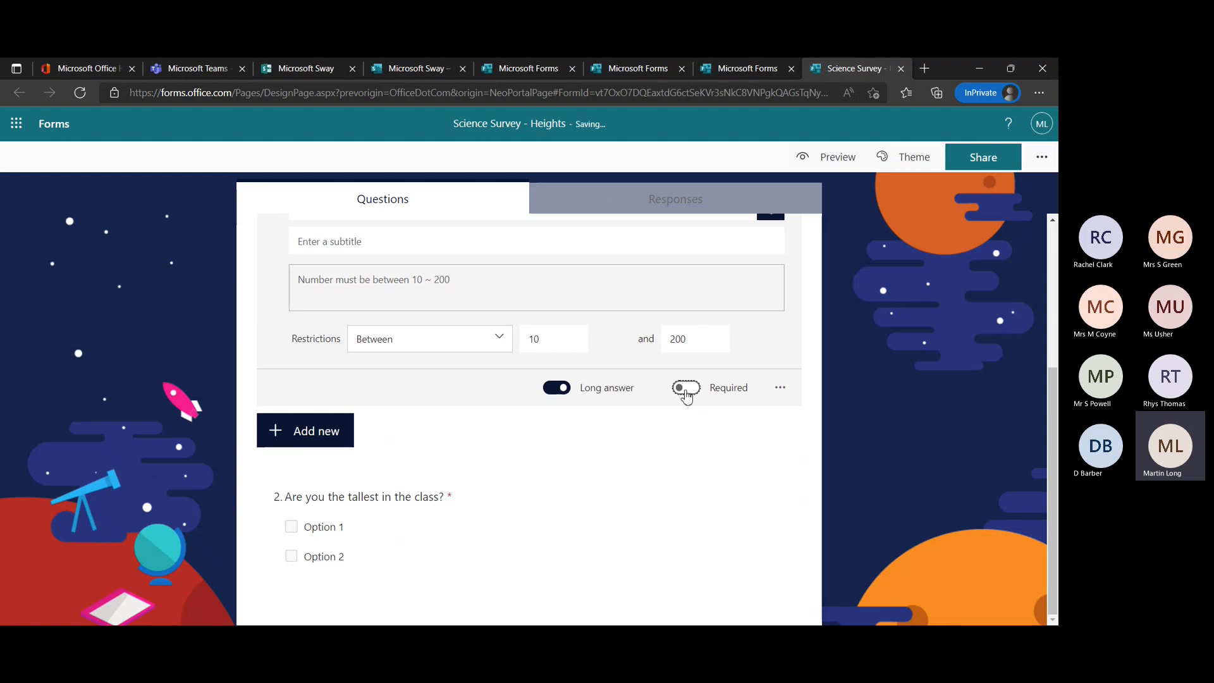
click(687, 395)
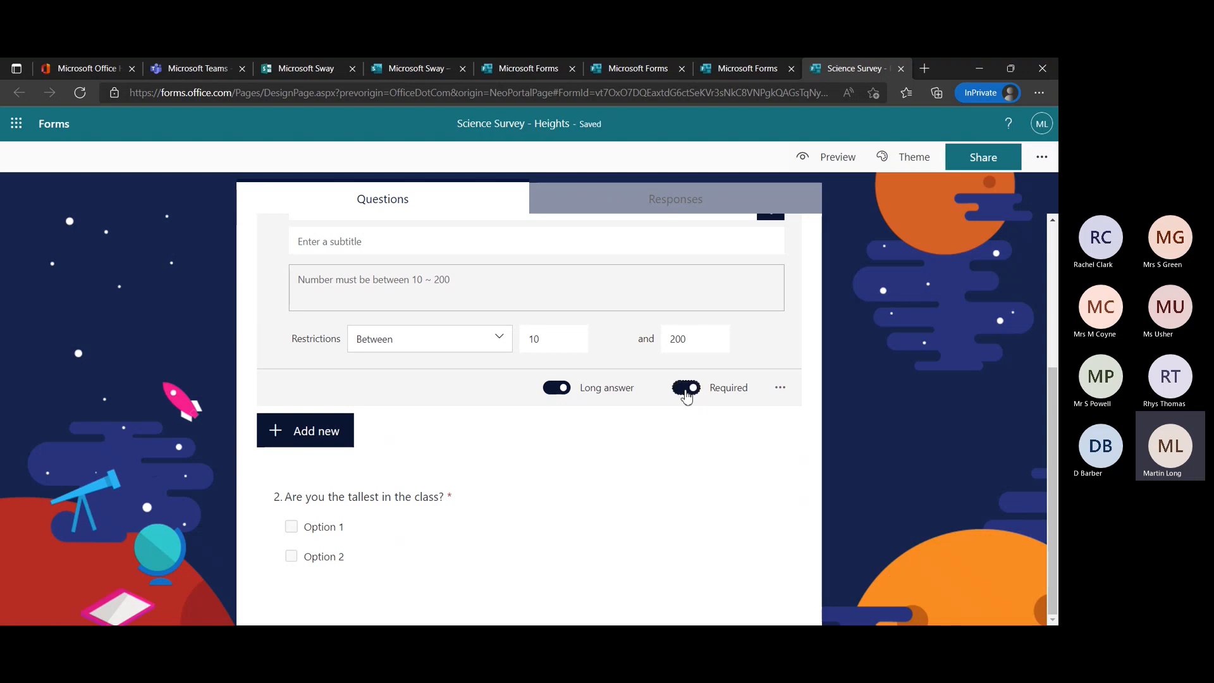
Check the height question's additional settings and add the subtitle "We would like to establish your height.".
click(782, 390)
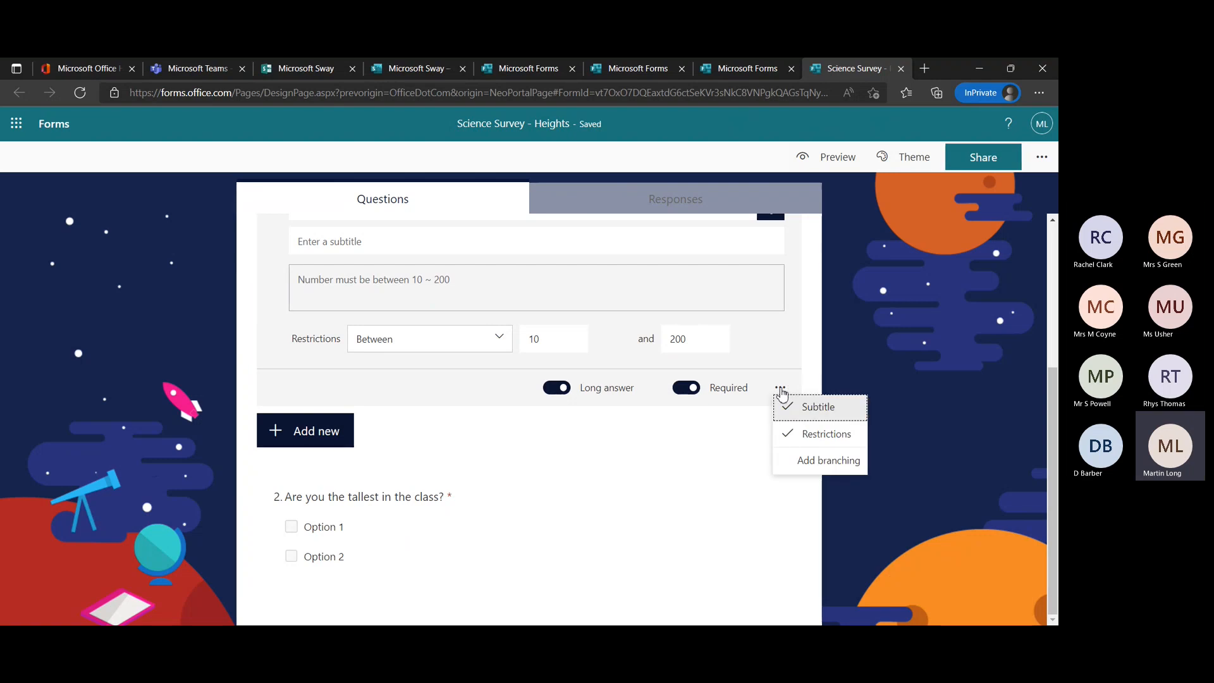
scroll(794, 375, up, 1)
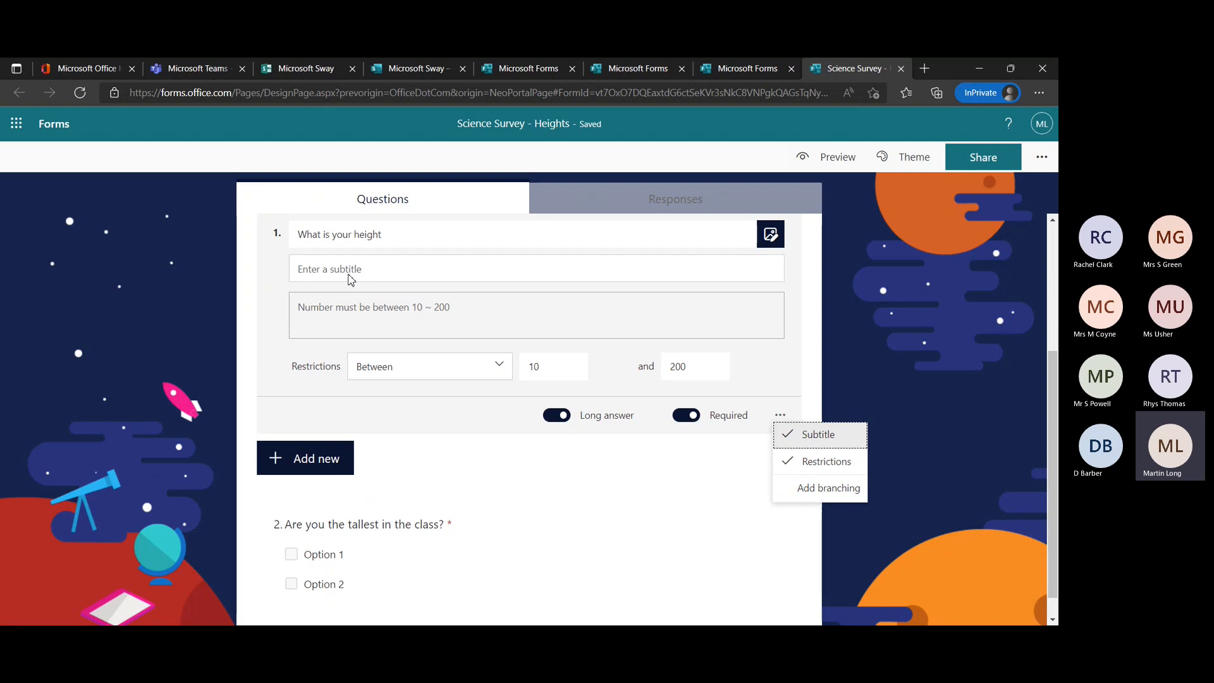
click(394, 271)
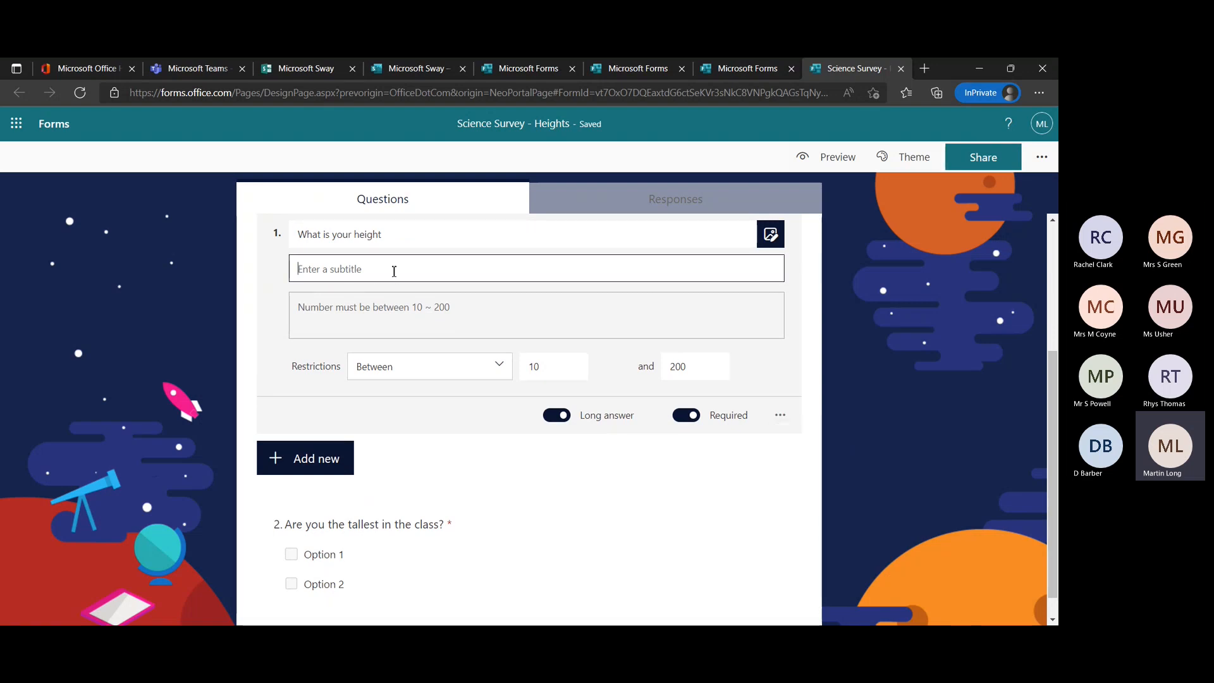
text(We wou)
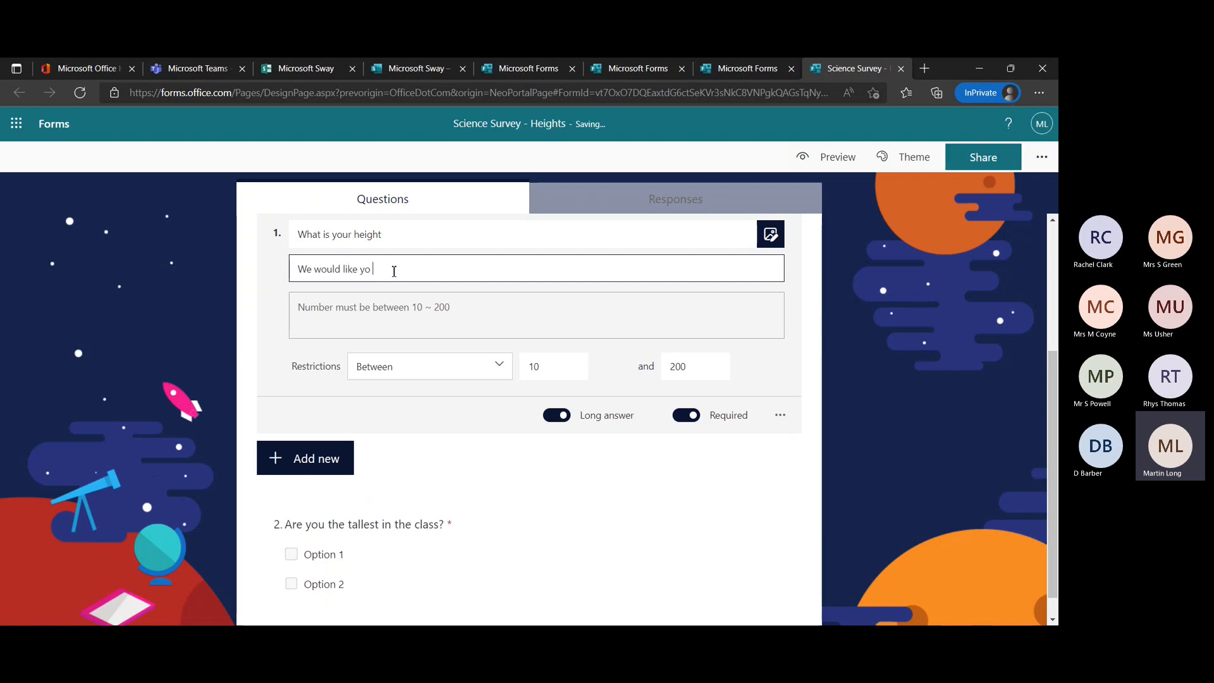
text(ld like to establish your height)
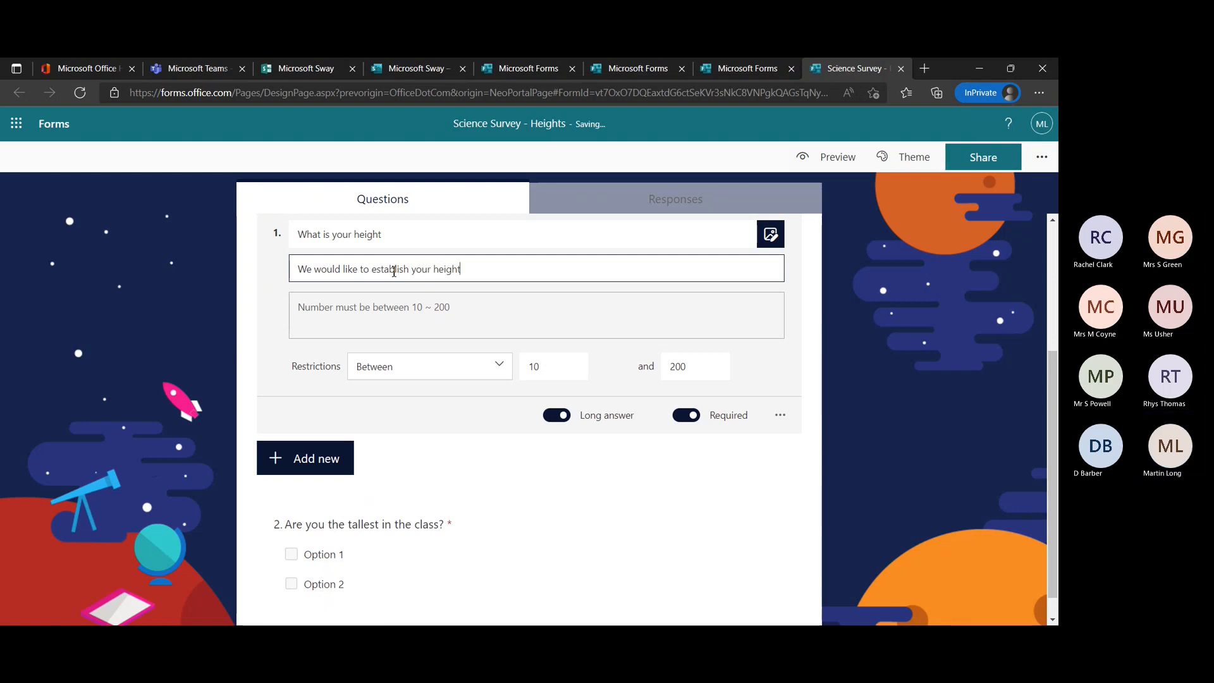
text(.)
click(449, 493)
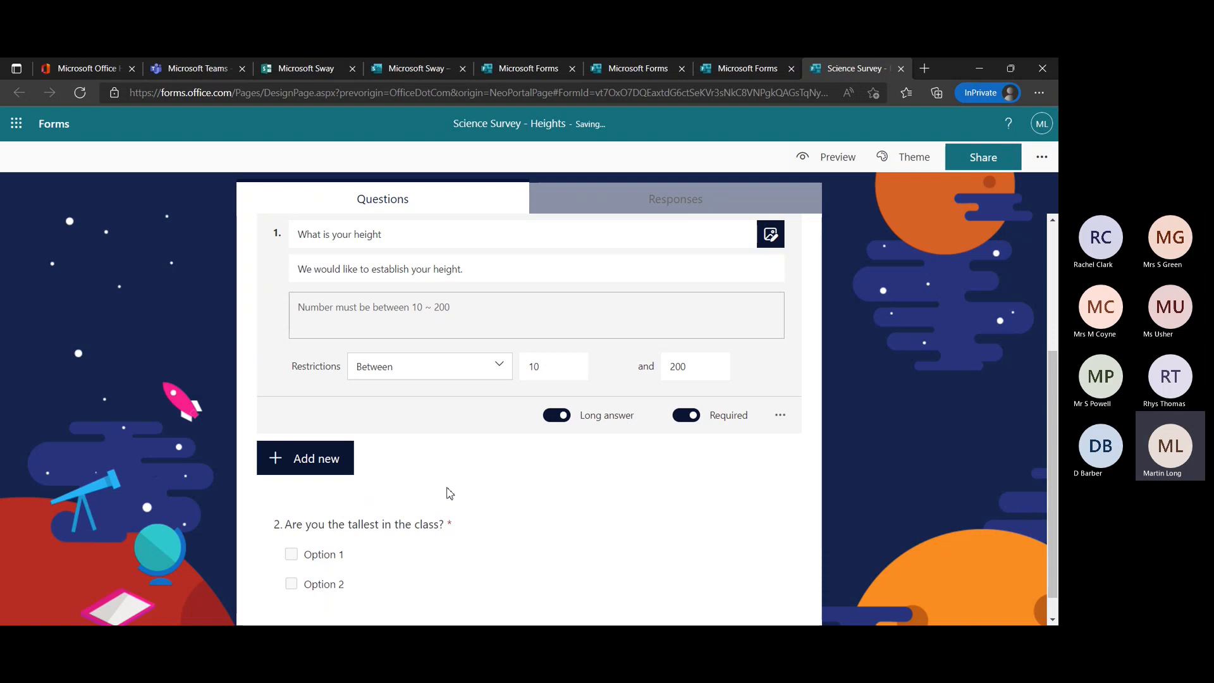
Replace the placeholder options of "Are you the tallest in the class?" with the suggested answers Yes and No, and dismiss the branching tip.
scroll(500, 549, down, 1)
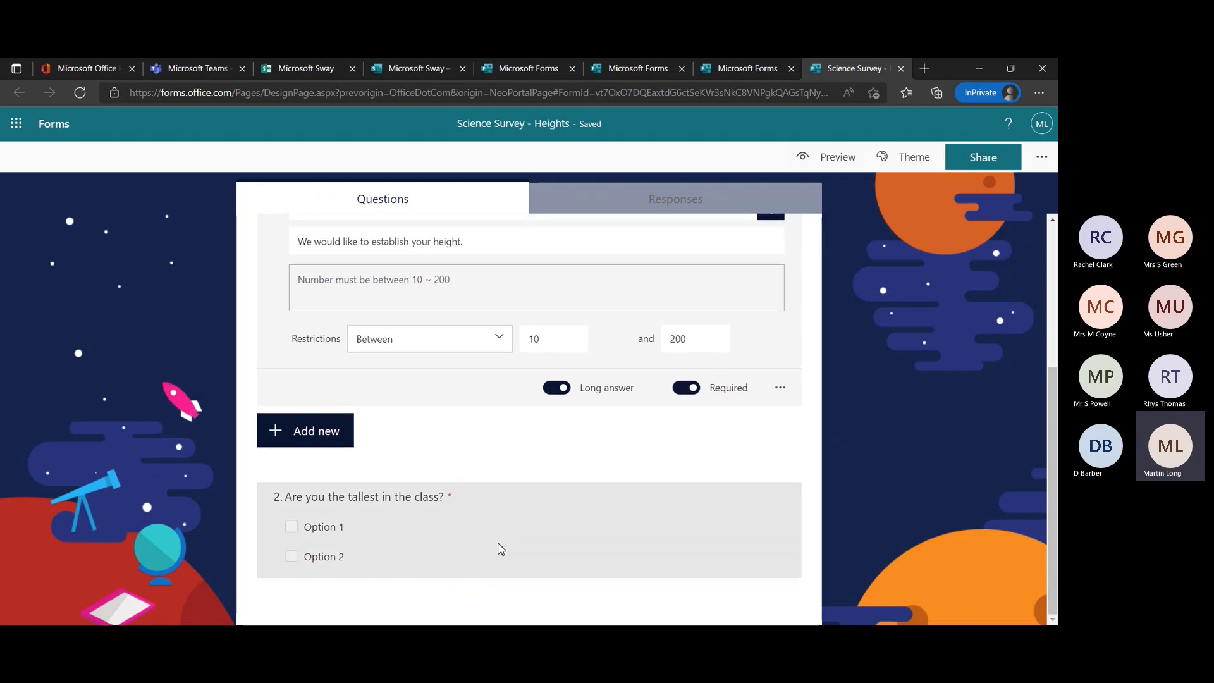
click(487, 511)
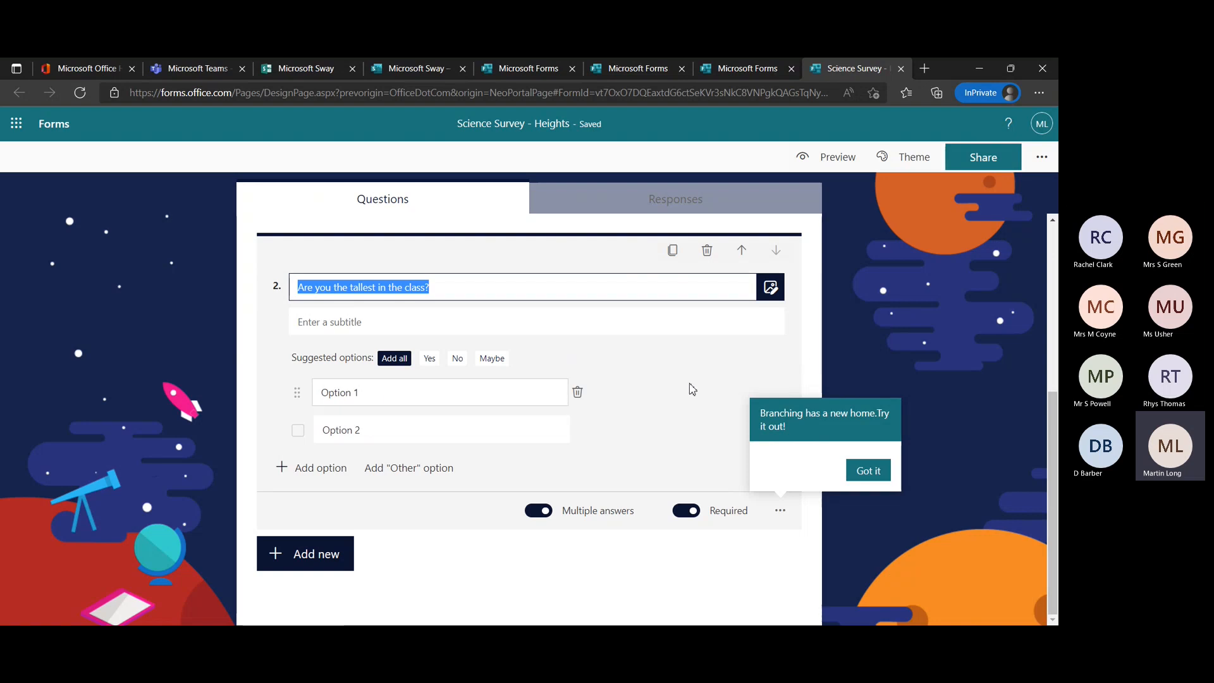
click(727, 378)
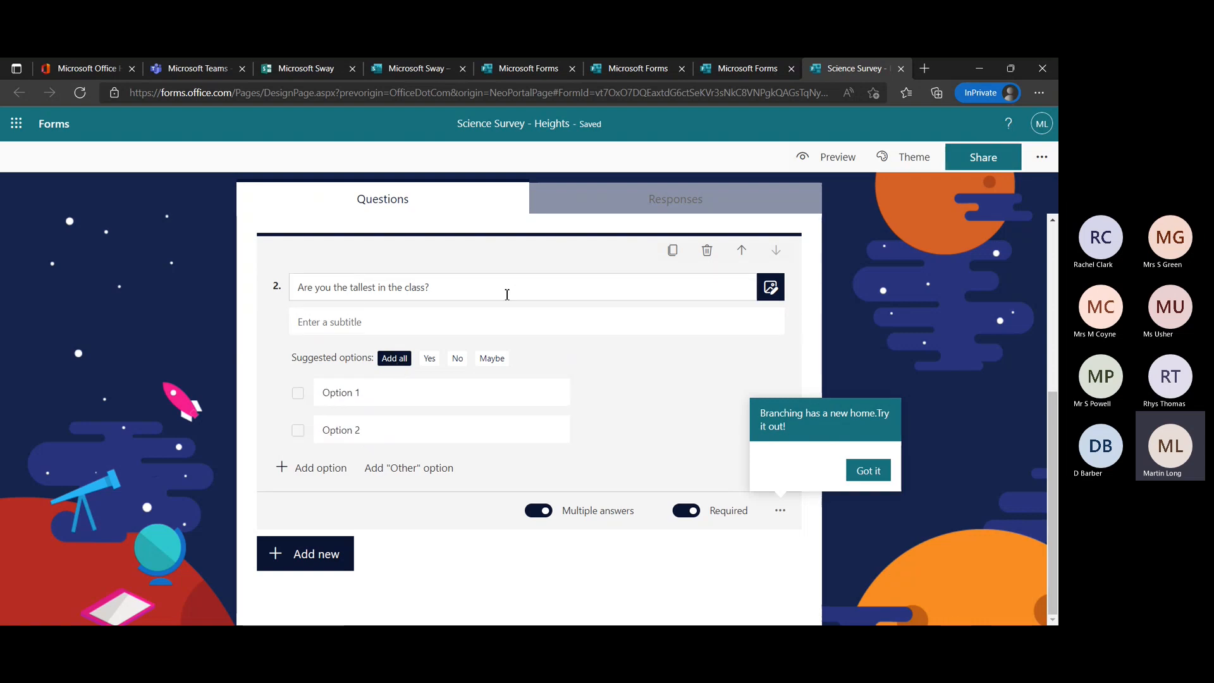
click(430, 360)
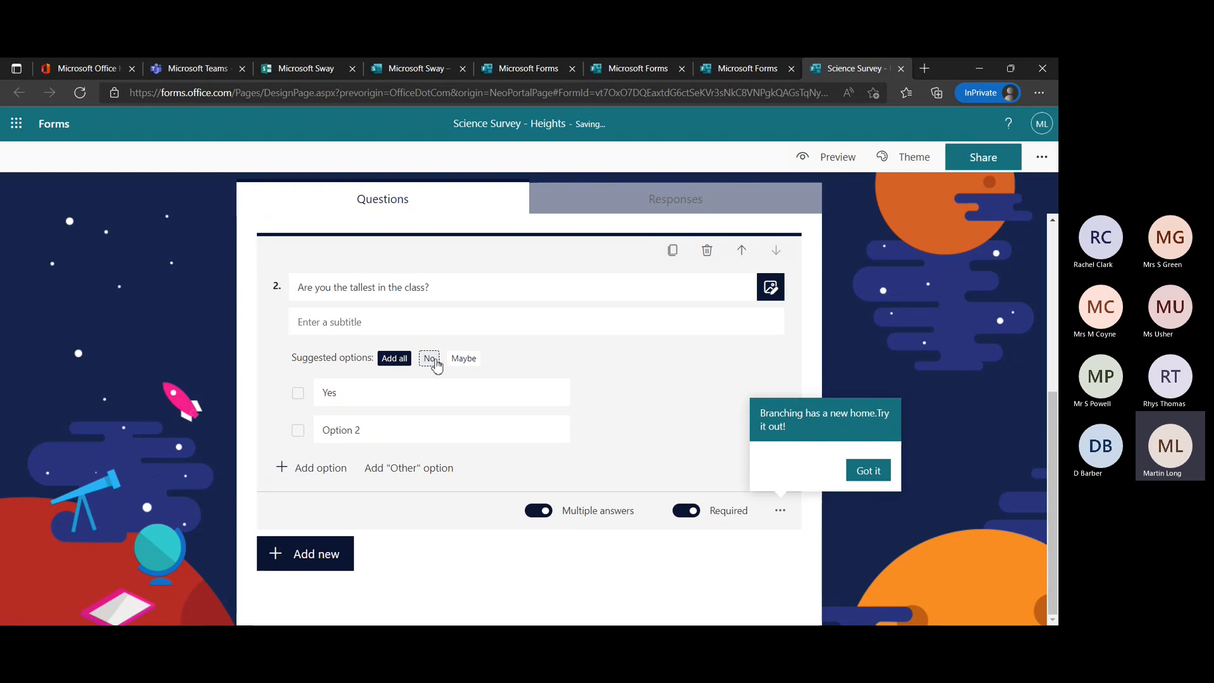
click(434, 361)
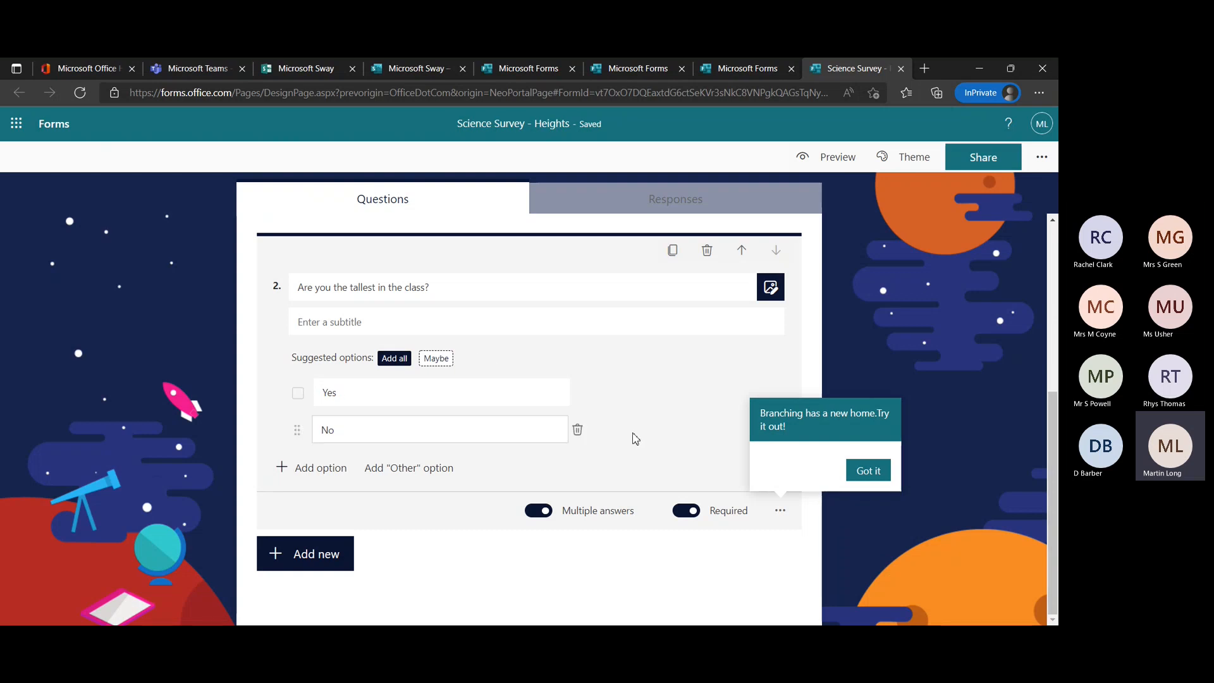
click(392, 391)
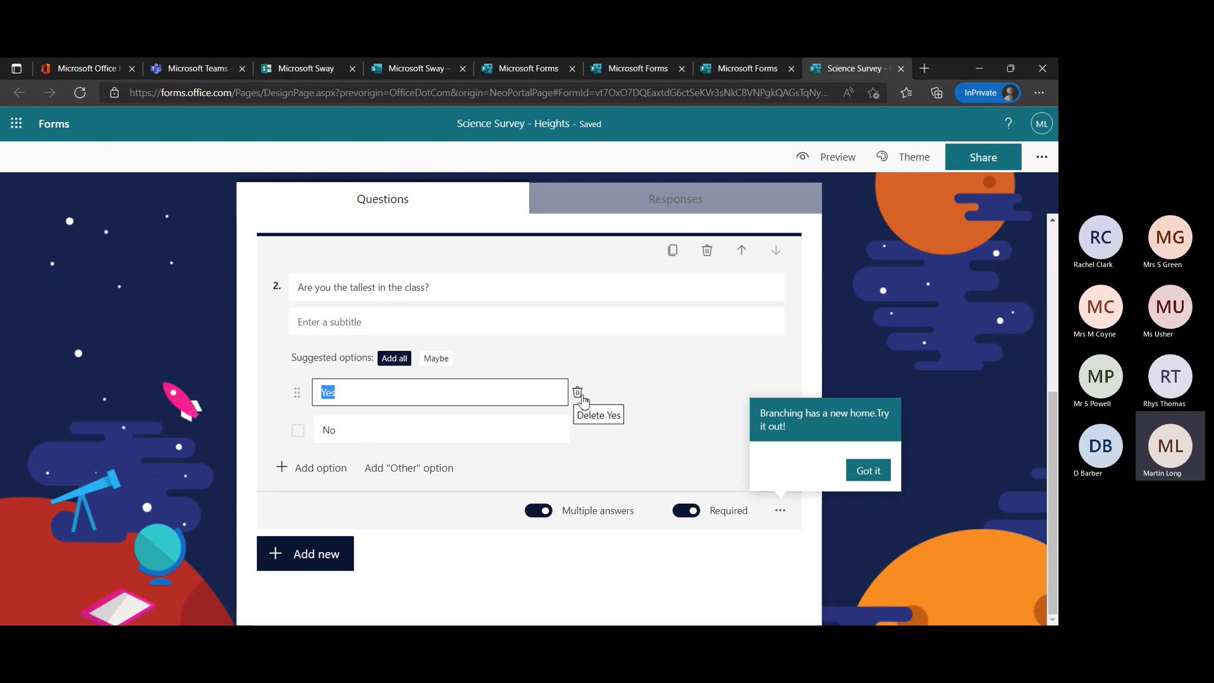
mouse_move(303, 399)
mouse_down()
mouse_move(298, 438)
mouse_move(294, 396)
mouse_up()
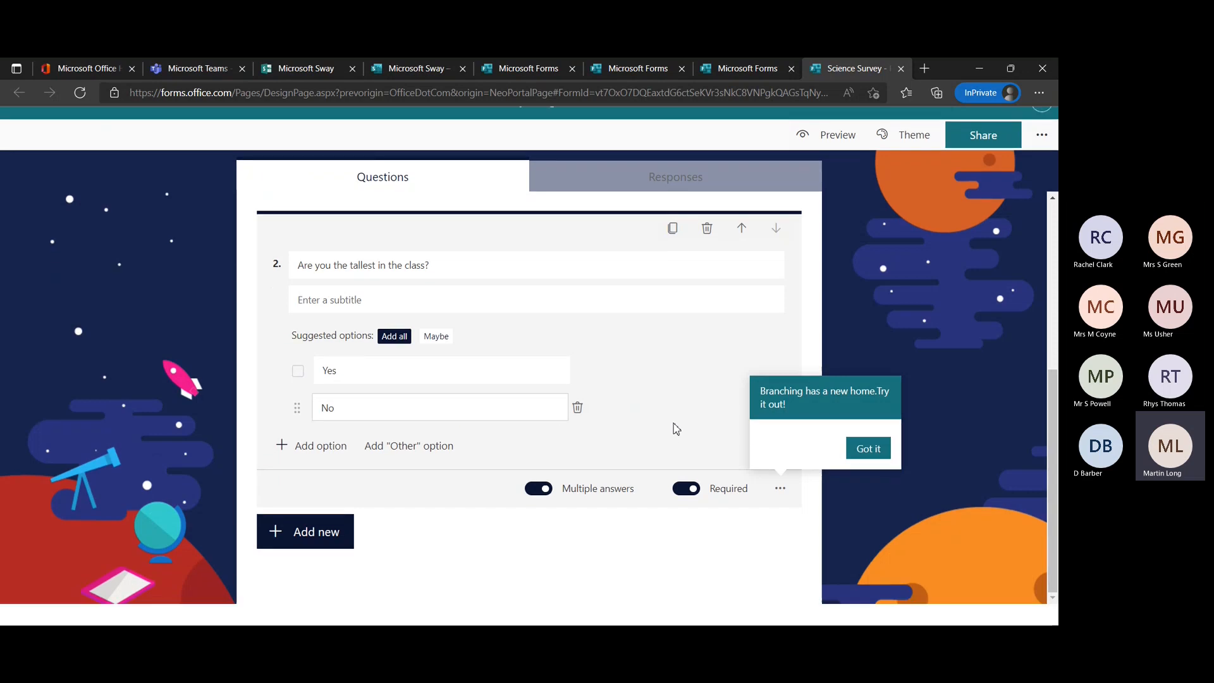
click(865, 476)
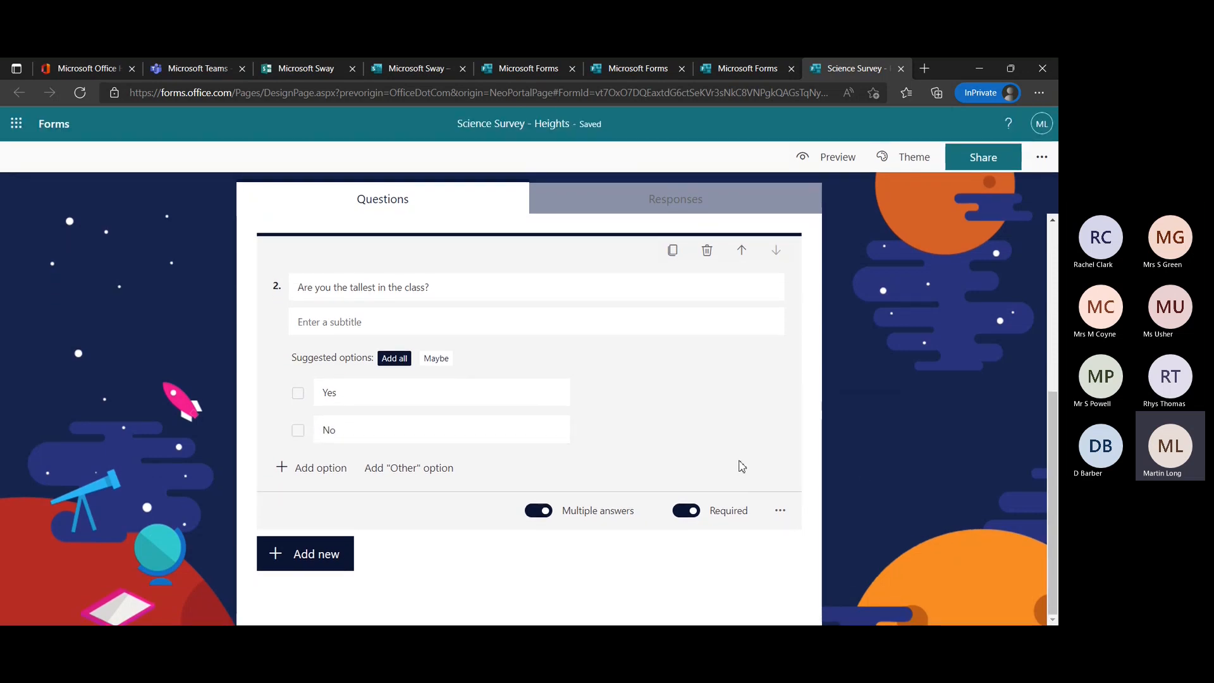
Add a Ranking question after question 2 and set its first two options to 10-20 and 20-30.
click(351, 563)
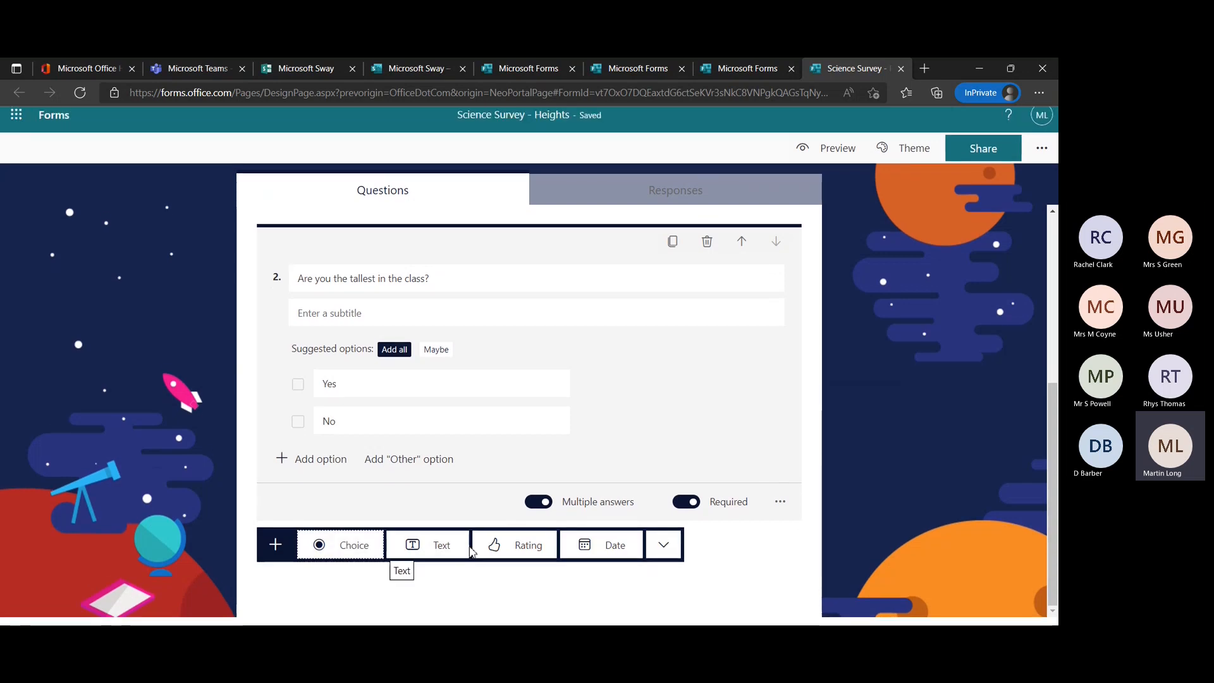
click(661, 559)
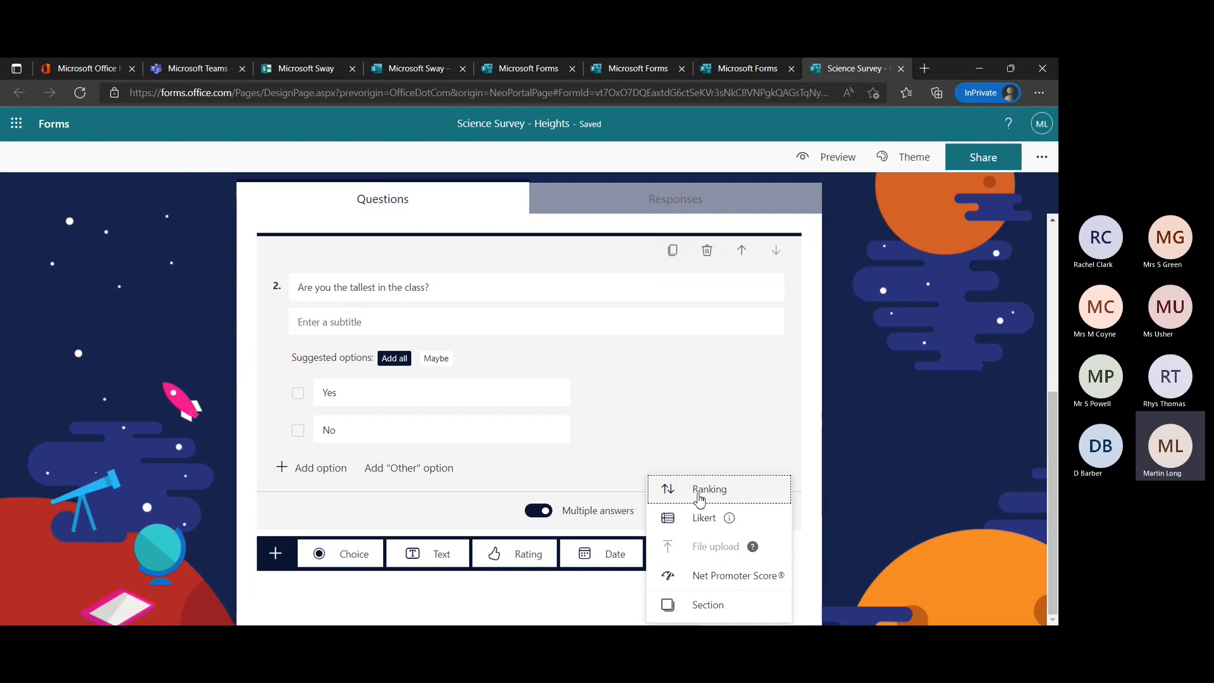
click(699, 499)
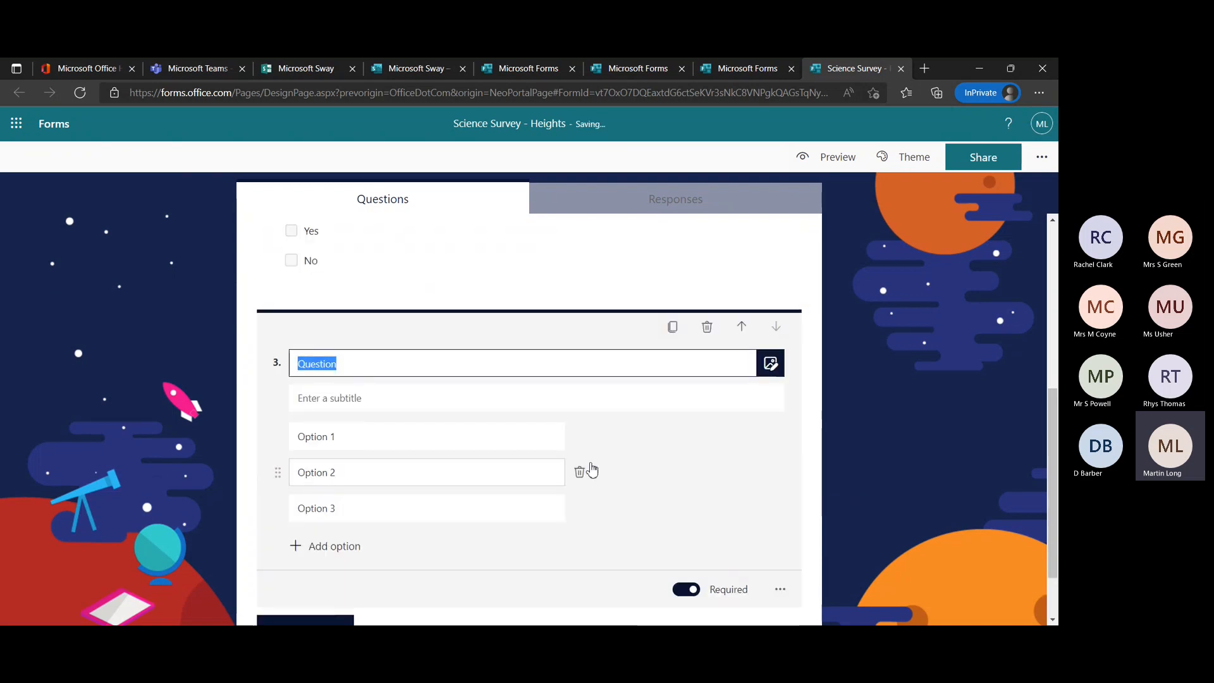
click(392, 446)
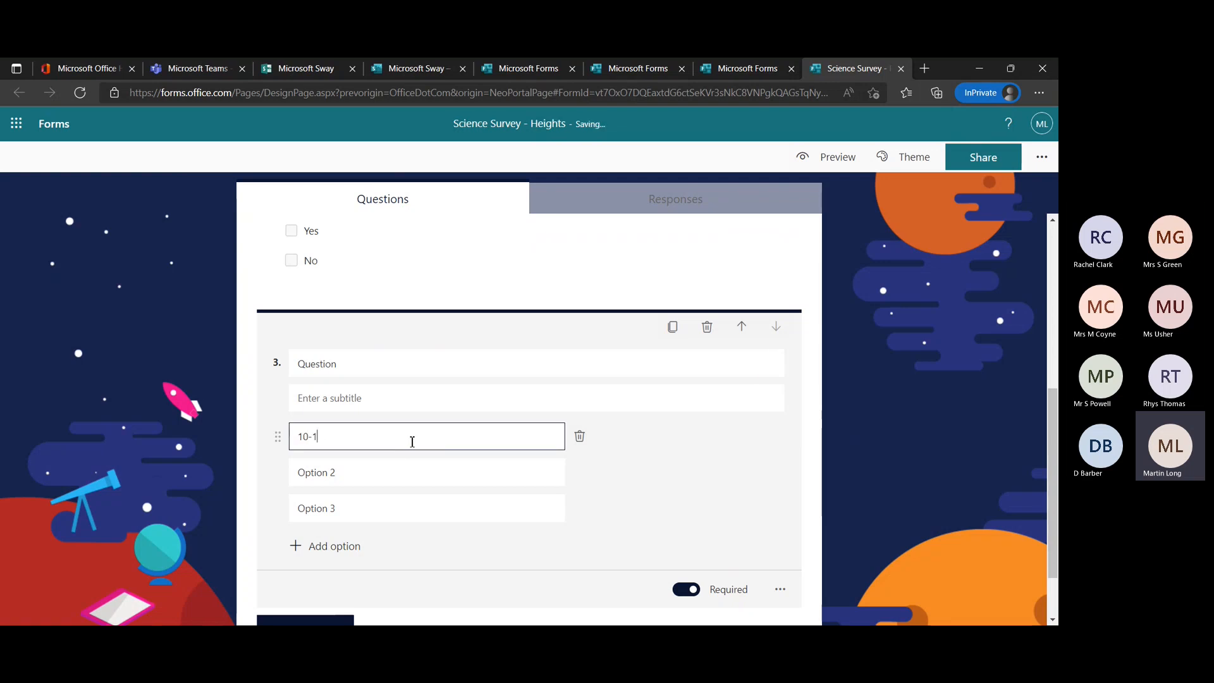
text(20)
click(391, 483)
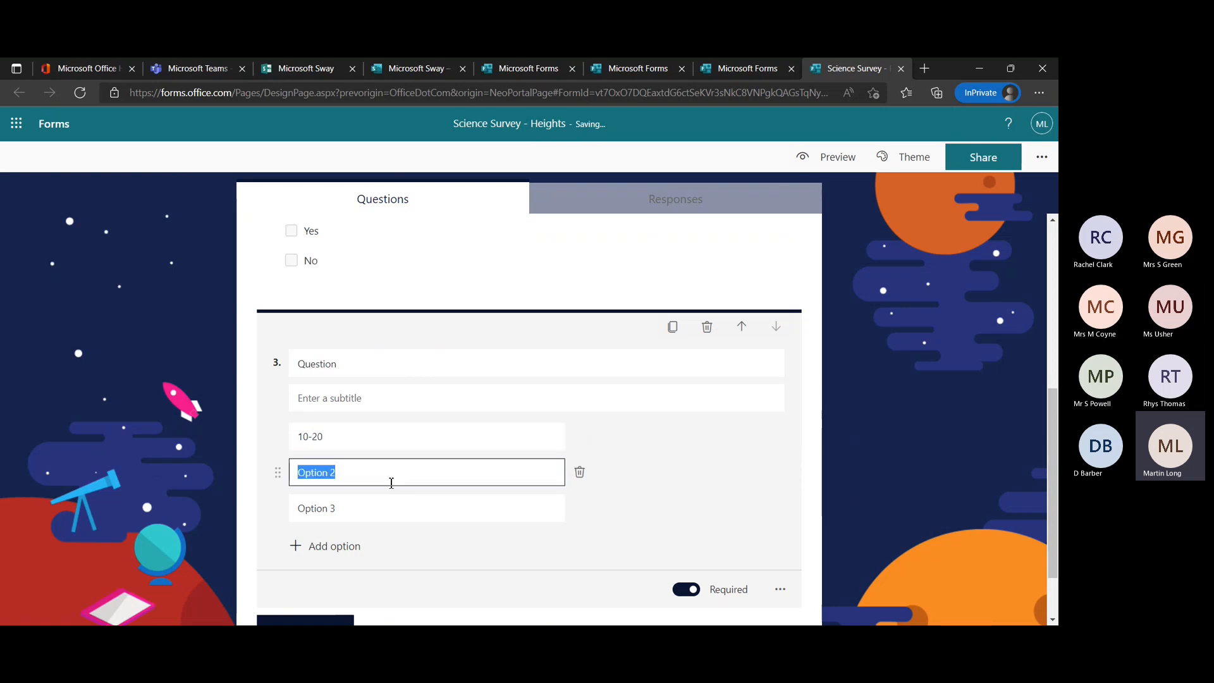
text(20-30)
Title the new ranking question "Order your height" and close its editing view.
click(457, 370)
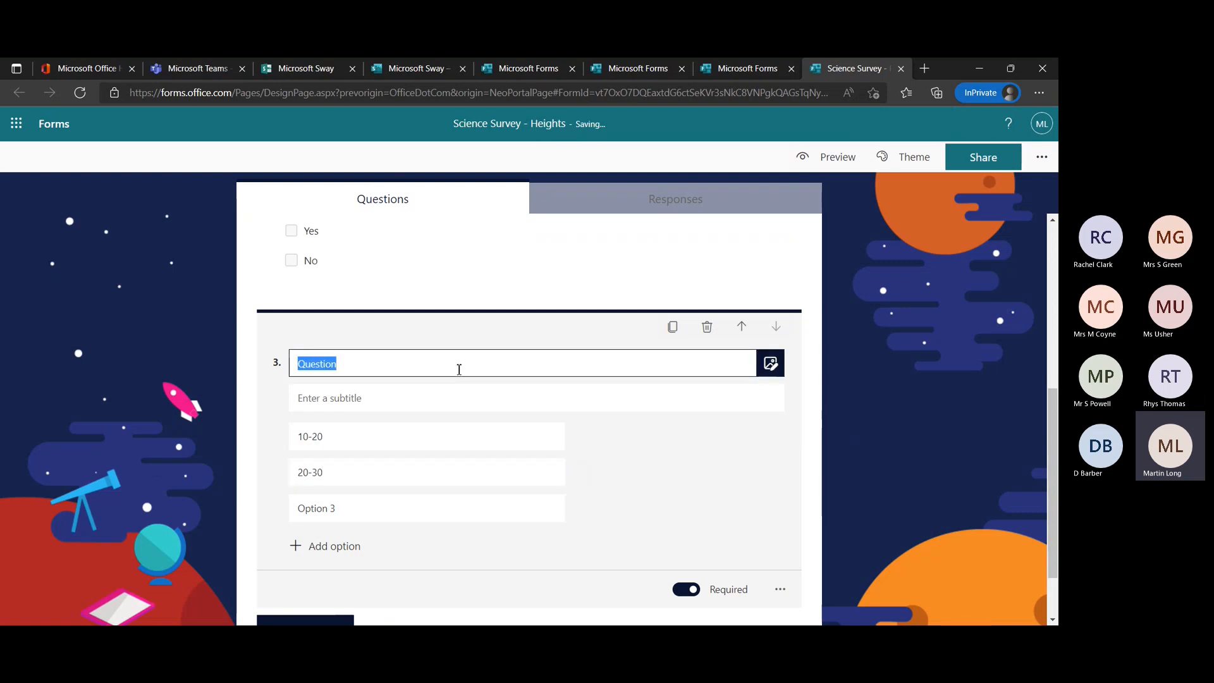
text(Order your height)
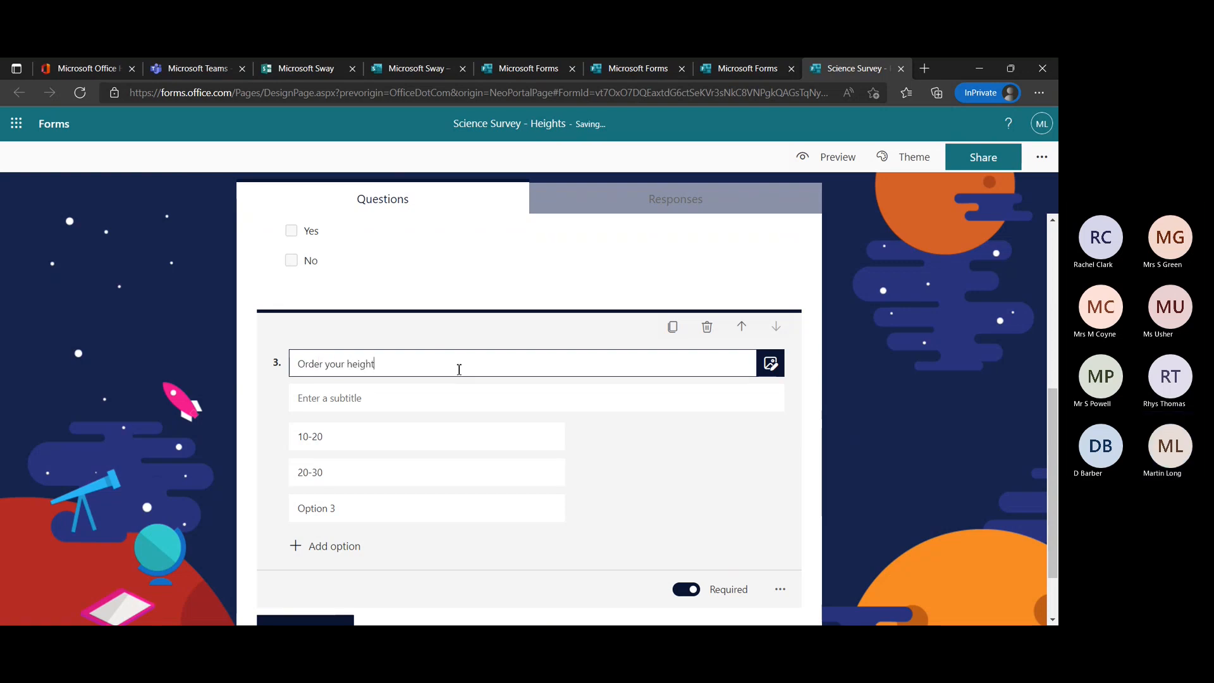
click(836, 461)
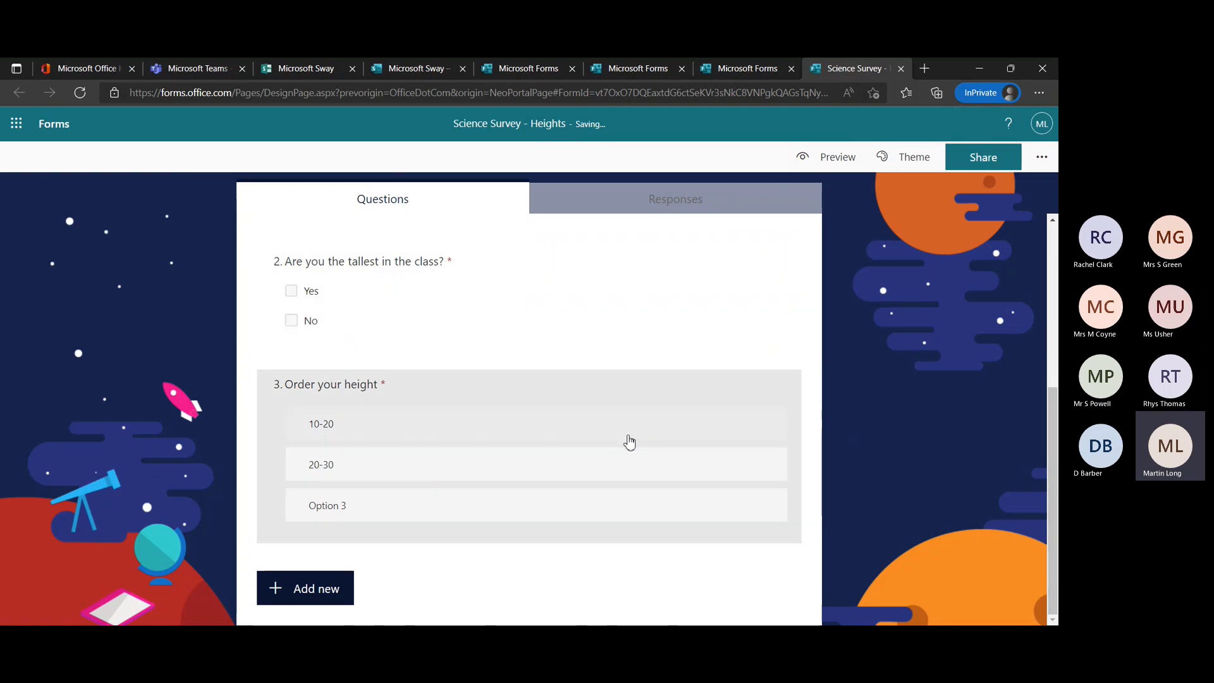
Open the computer preview of the Science Survey - Heights form.
click(629, 442)
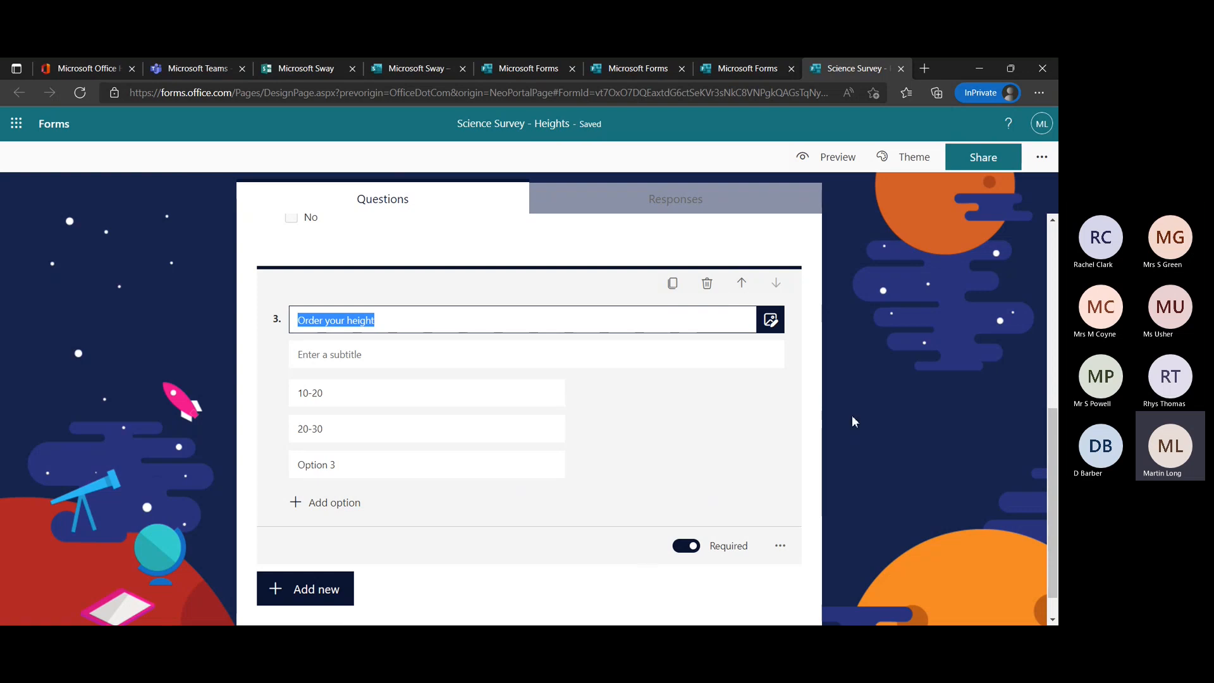
scroll(852, 415, up, 8)
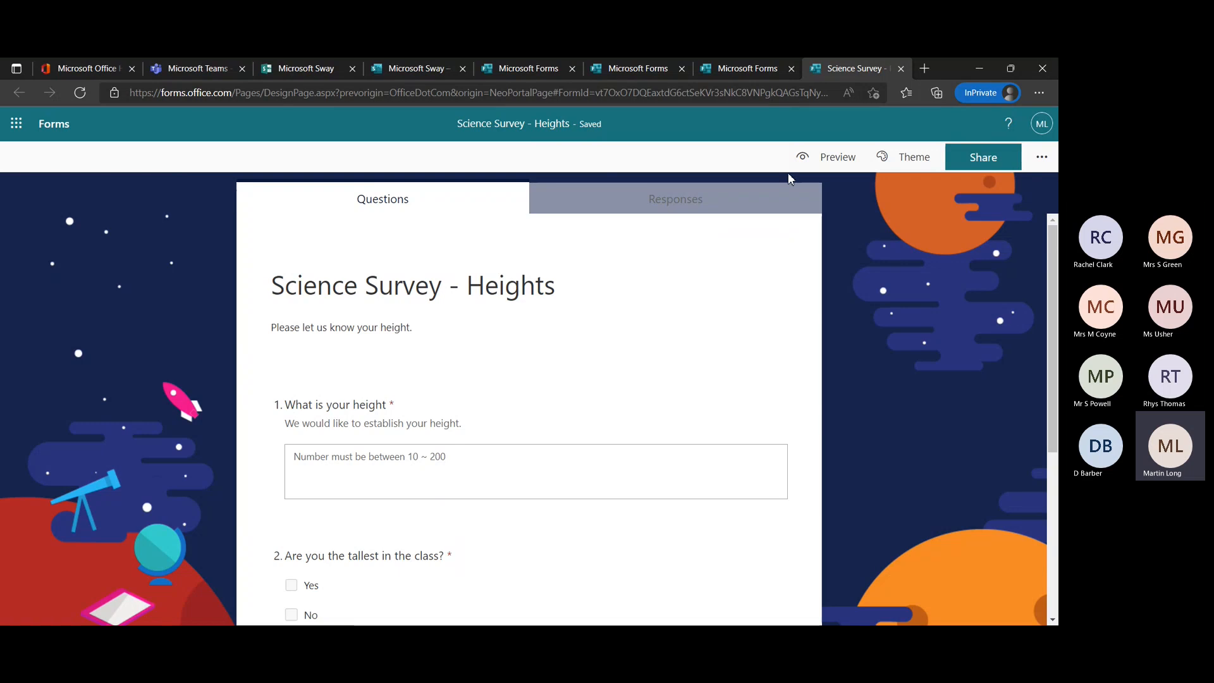
click(816, 164)
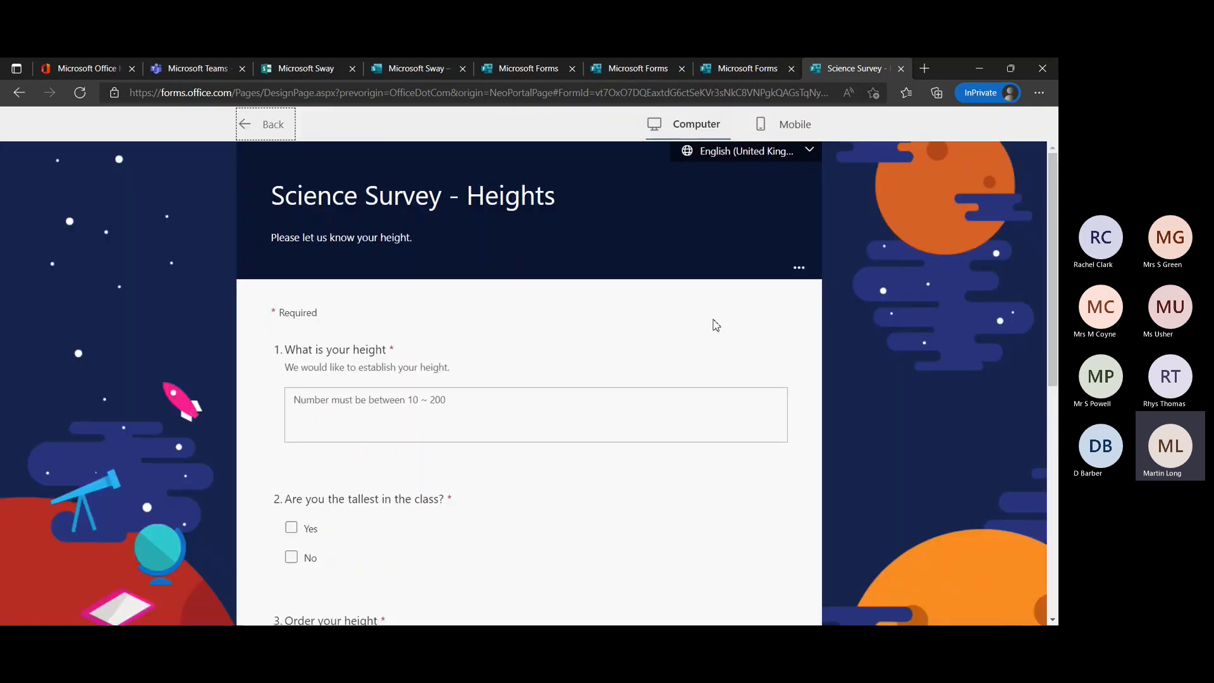
Look through the survey's computer preview from the title down to the ranking question and back.
scroll(712, 317, down, 4)
scroll(716, 325, down, 3)
scroll(716, 325, up, 7)
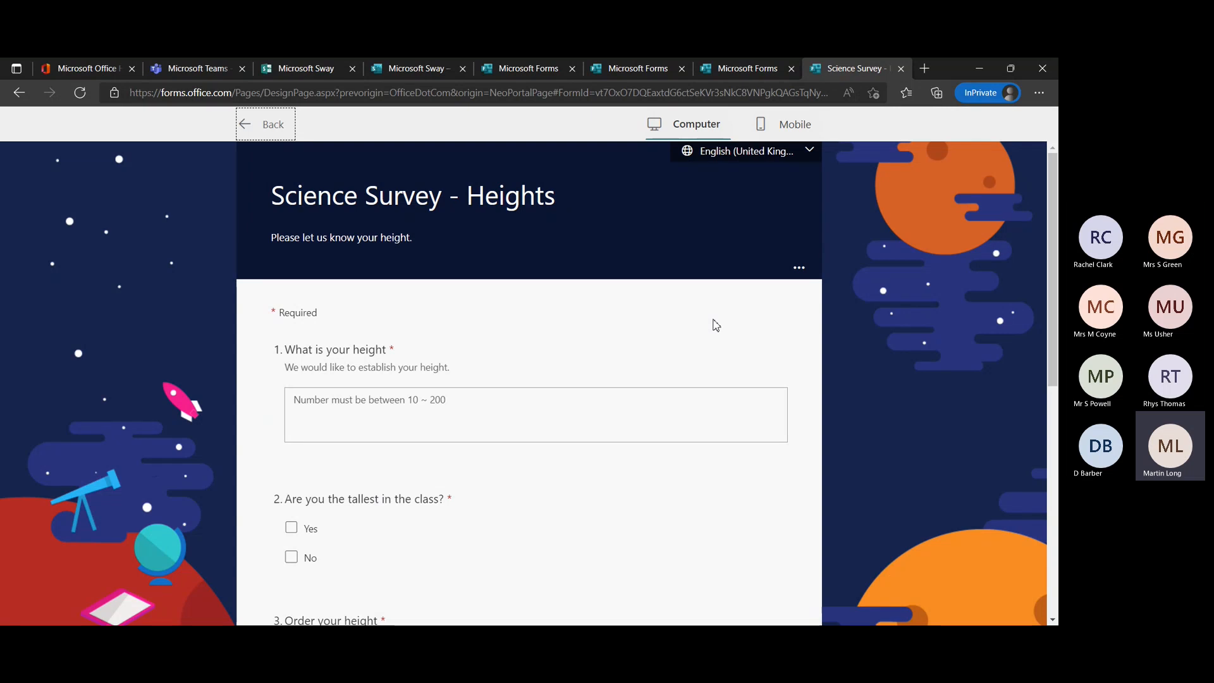
scroll(731, 401, down, 3)
scroll(732, 401, up, 3)
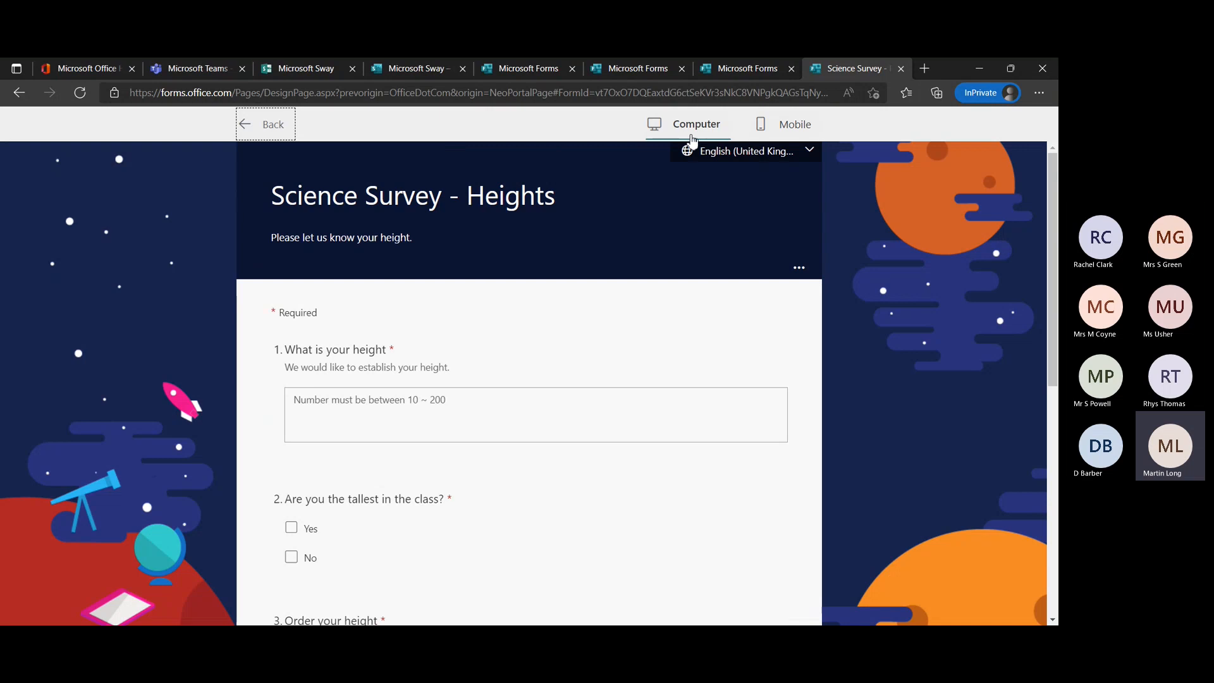
scroll(685, 371, down, 5)
scroll(688, 373, up, 5)
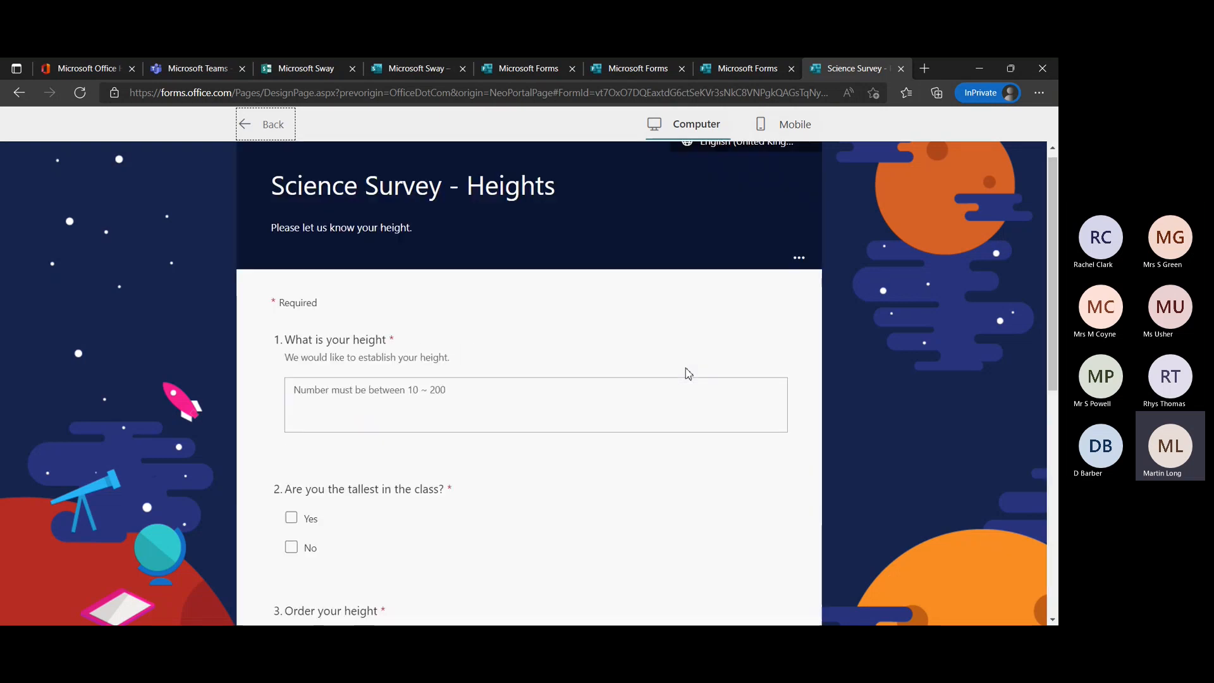
Switch the survey preview to Mobile, look through its questions and Immersive Reader options, and return to editing.
click(795, 125)
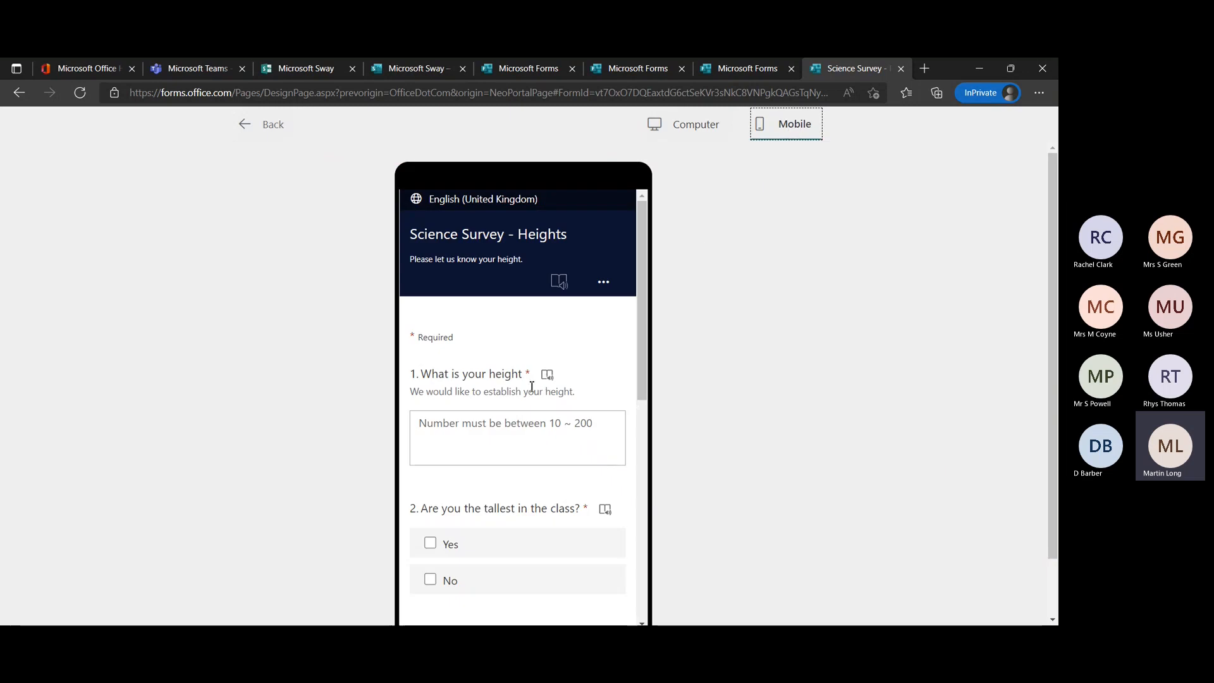
scroll(689, 390, down, 1)
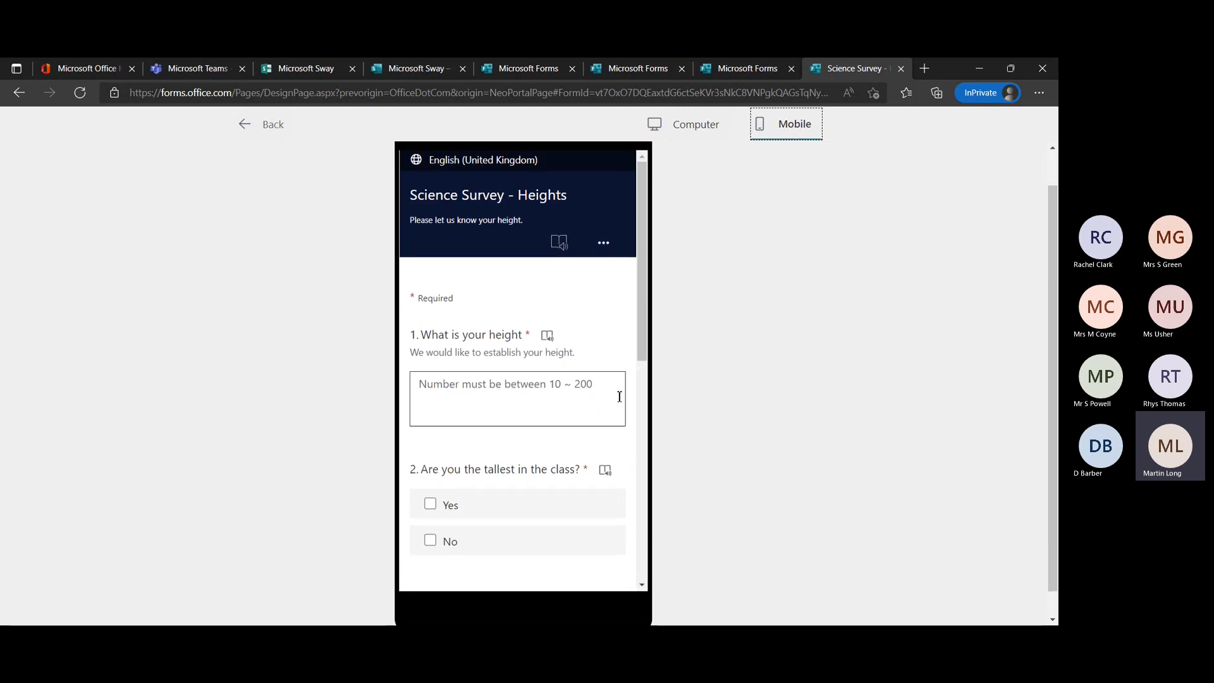
scroll(619, 397, down, 5)
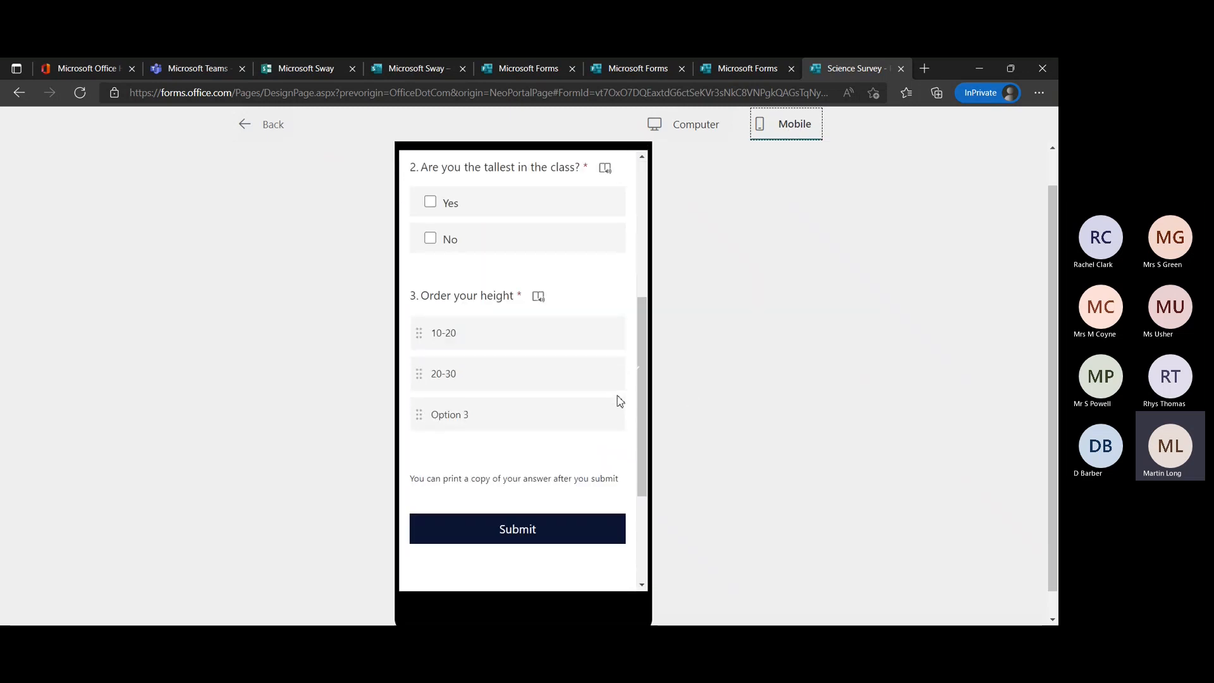
scroll(617, 400, up, 6)
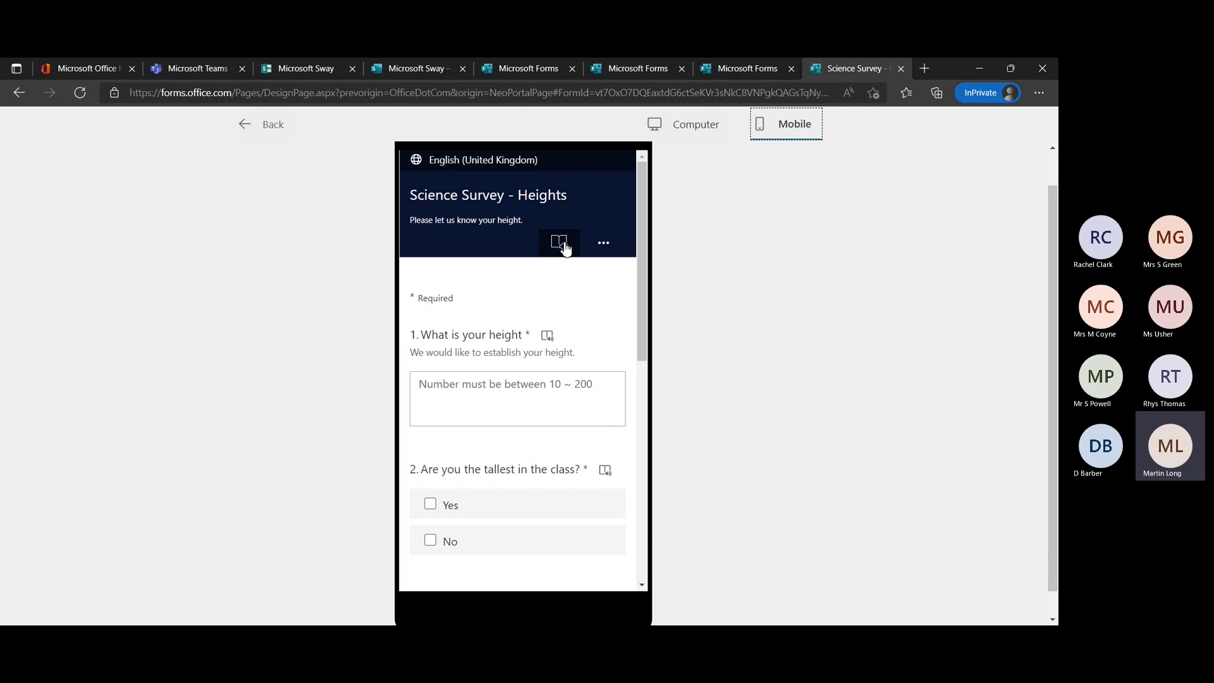
click(548, 339)
click(260, 124)
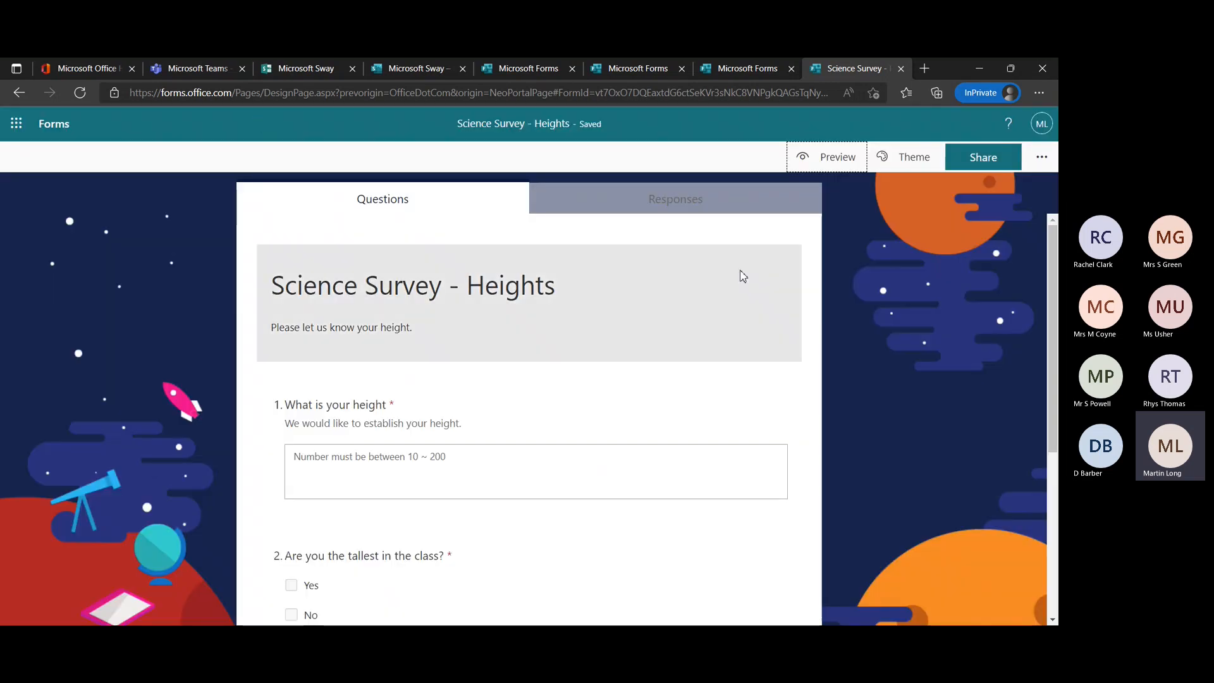
Preview the survey again, check which languages respondents can choose, and return to editing.
click(823, 162)
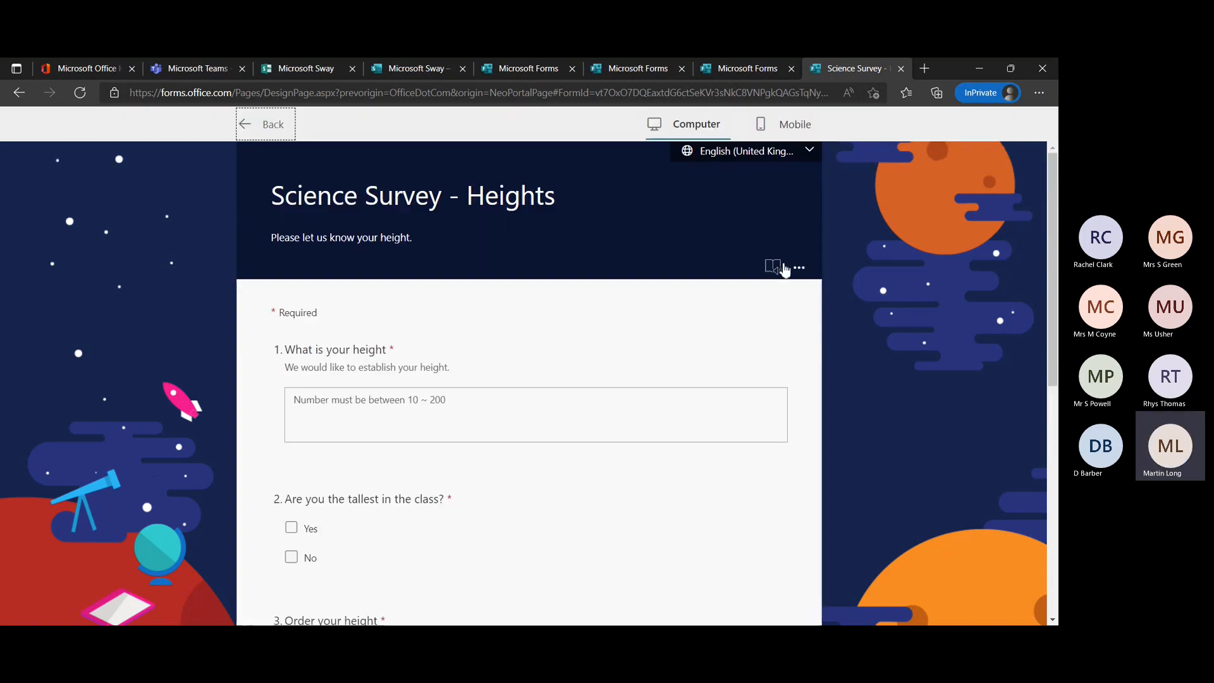
click(805, 153)
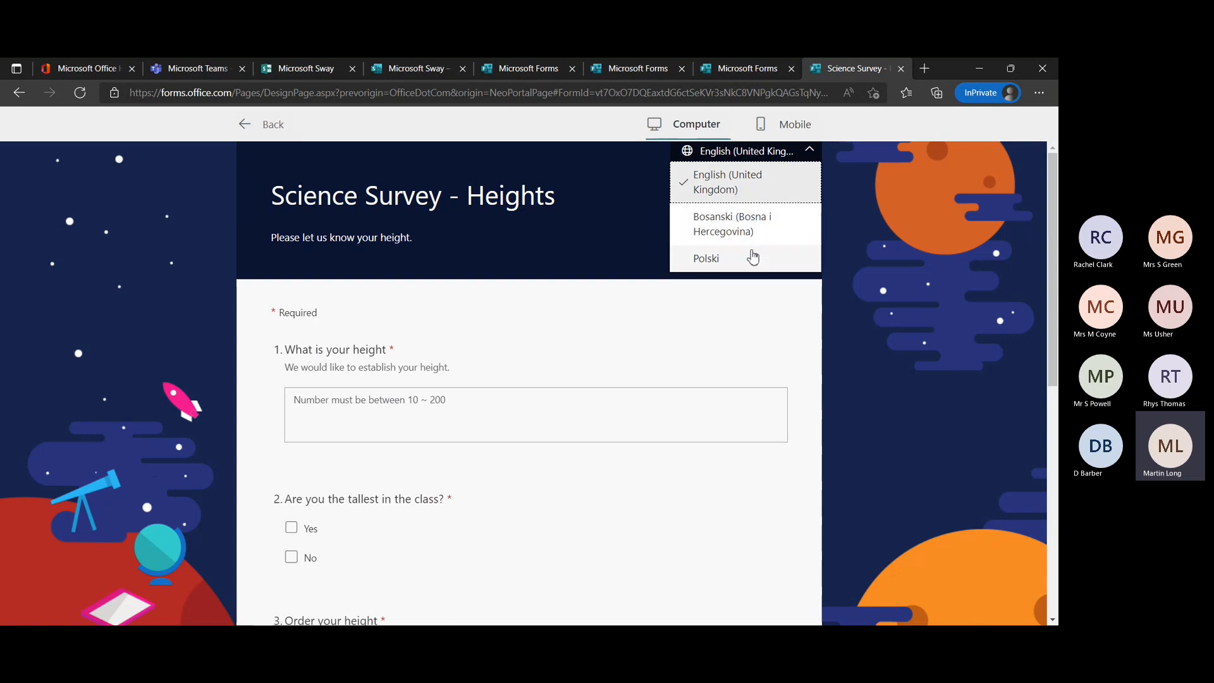
click(808, 153)
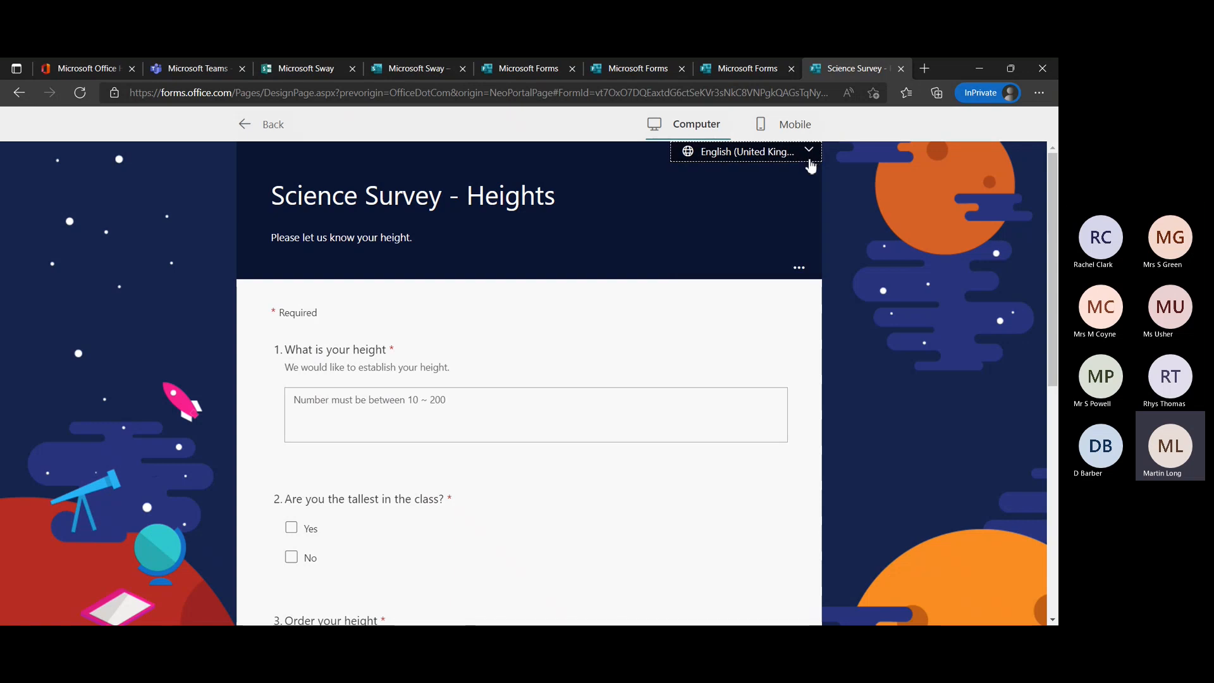
click(272, 124)
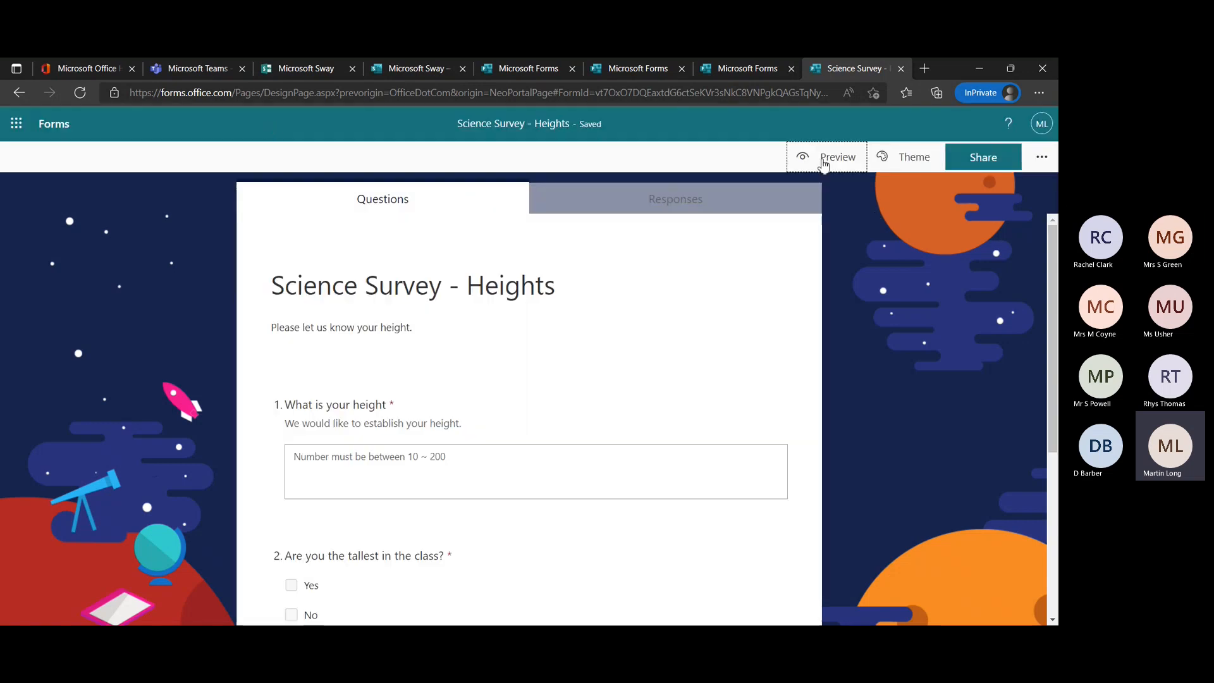
Add Español (España, alfabetización internacional) as an additional language of the survey and delete Bosanski (Bosna i Hercegovina).
click(1042, 161)
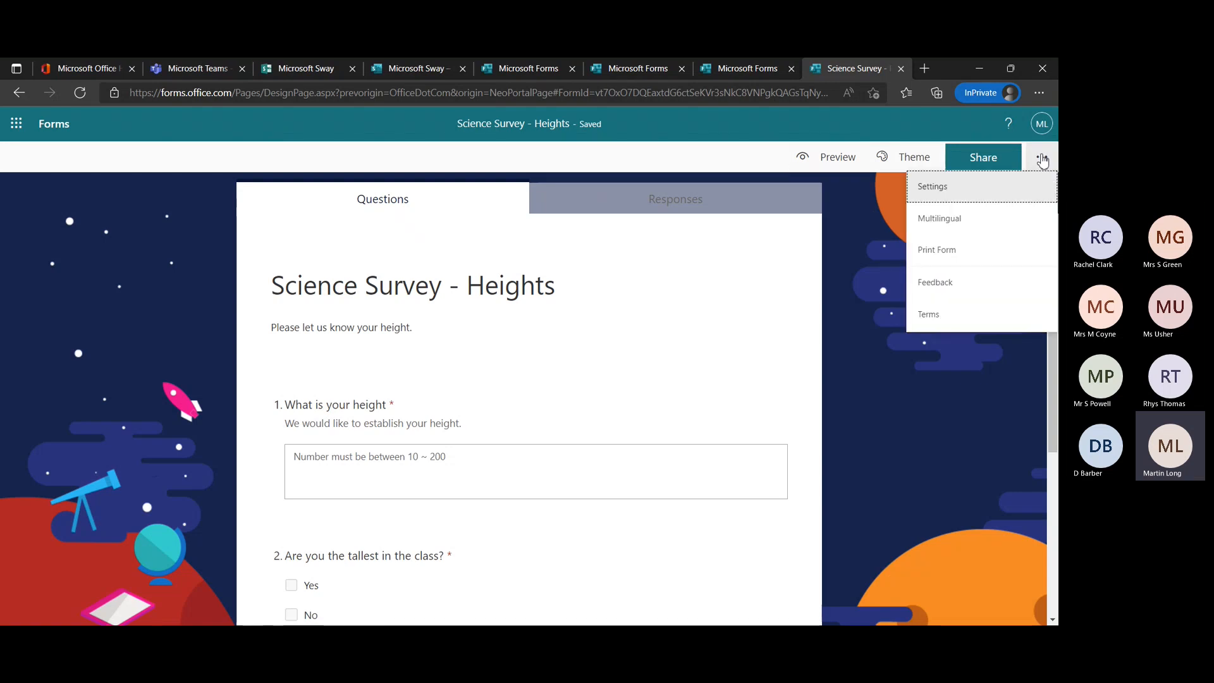
click(972, 222)
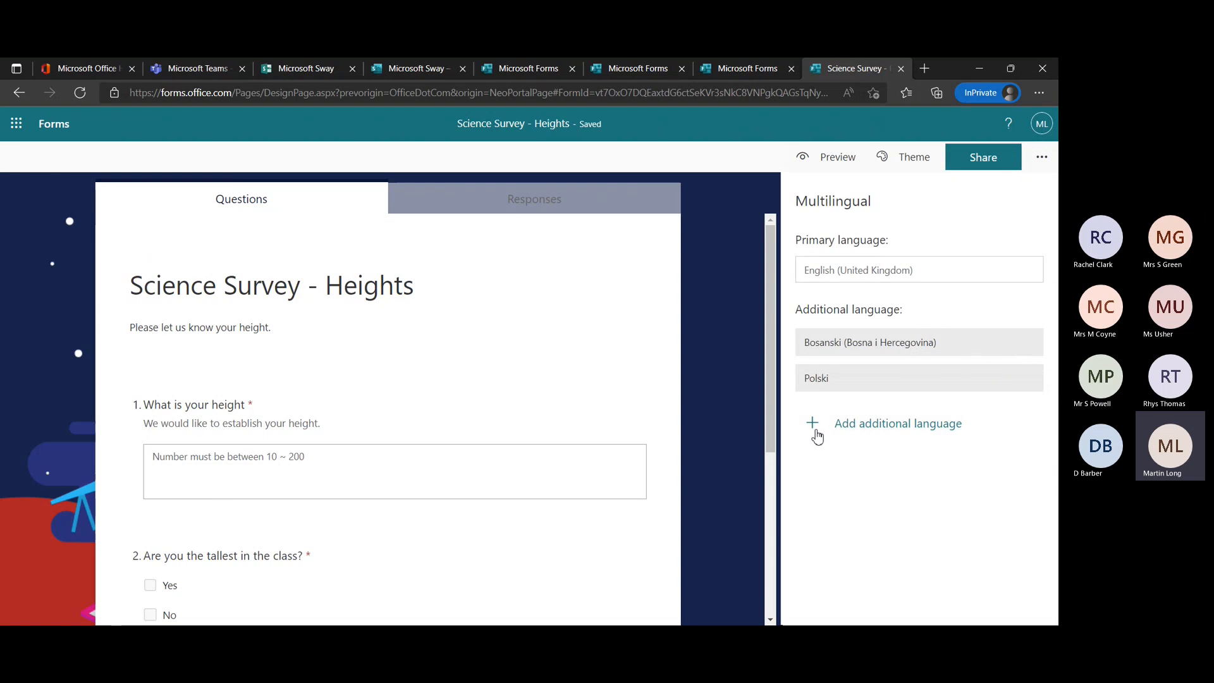
click(815, 430)
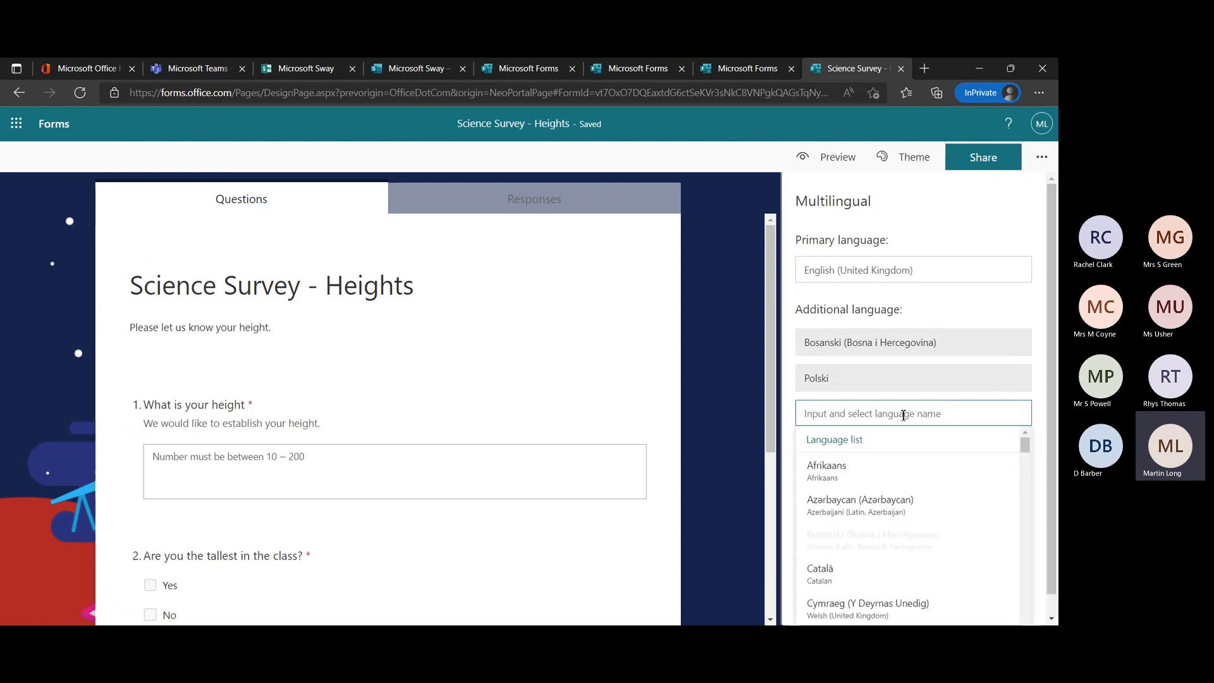
text(span)
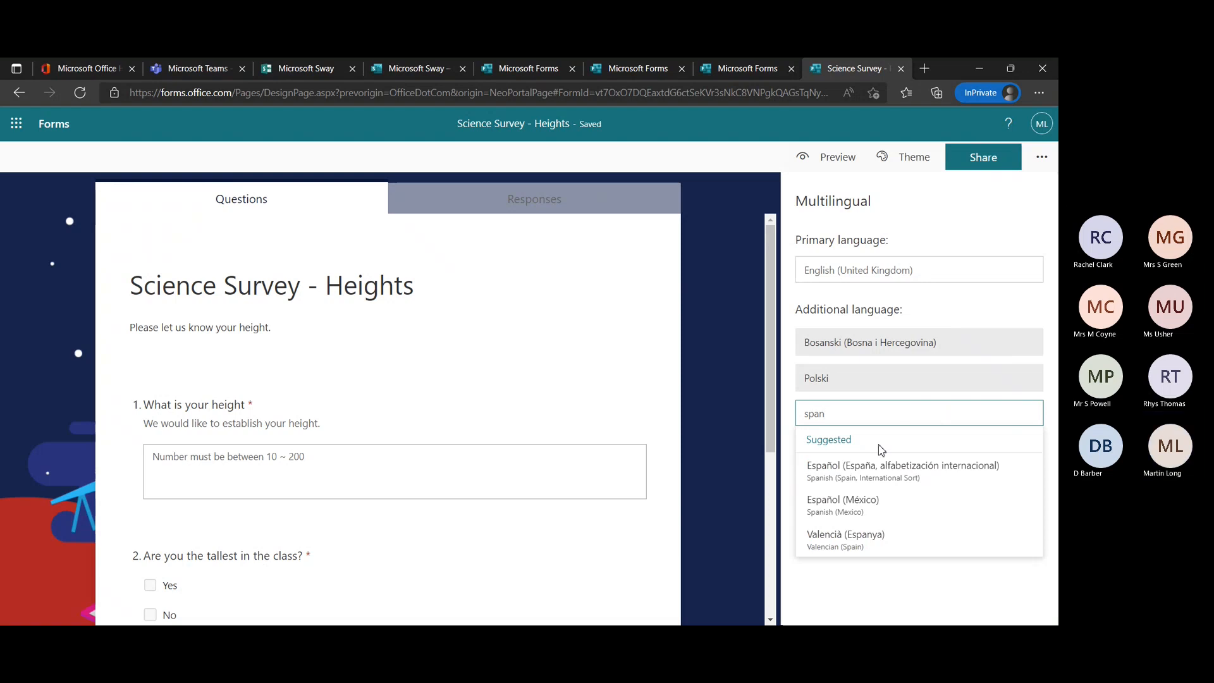
click(852, 475)
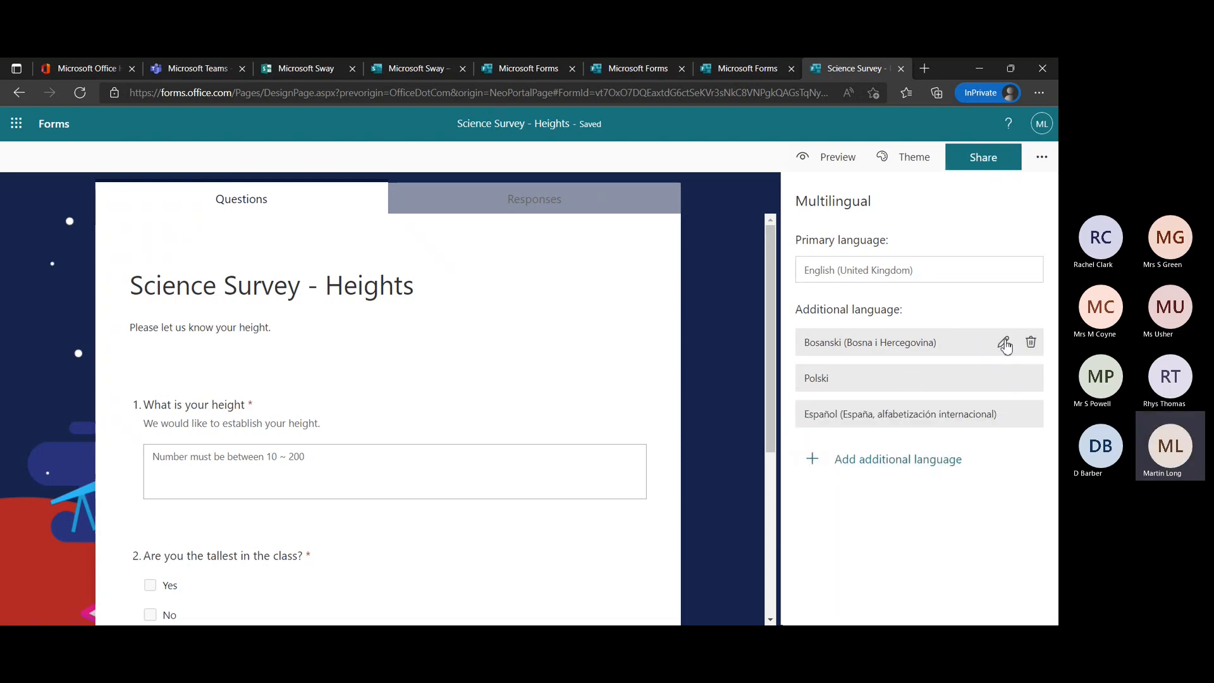
click(1032, 342)
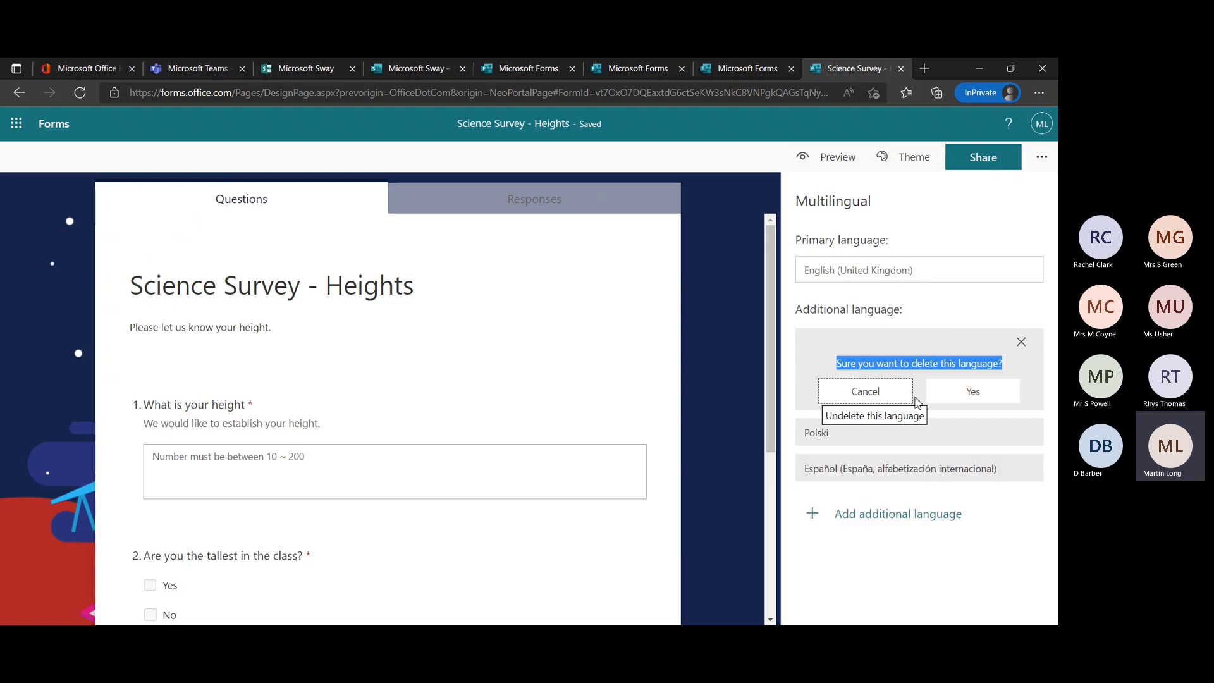
click(967, 398)
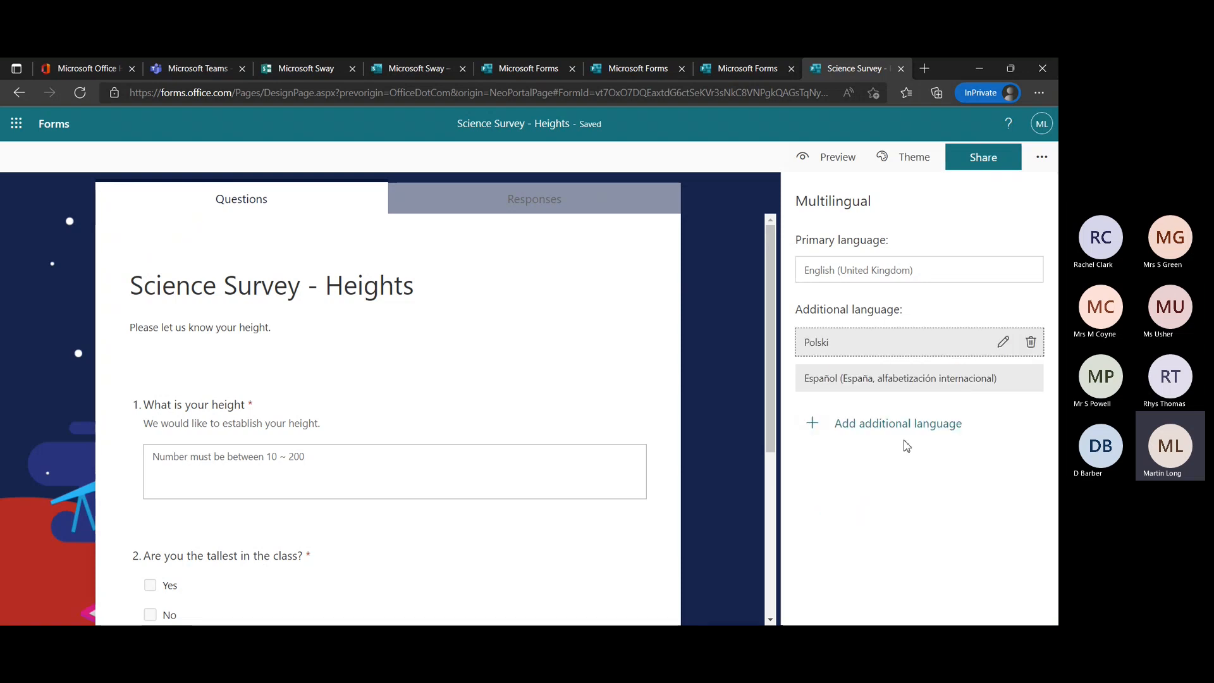
View the Polski translation page of the survey and return to the multilingual settings.
click(1003, 342)
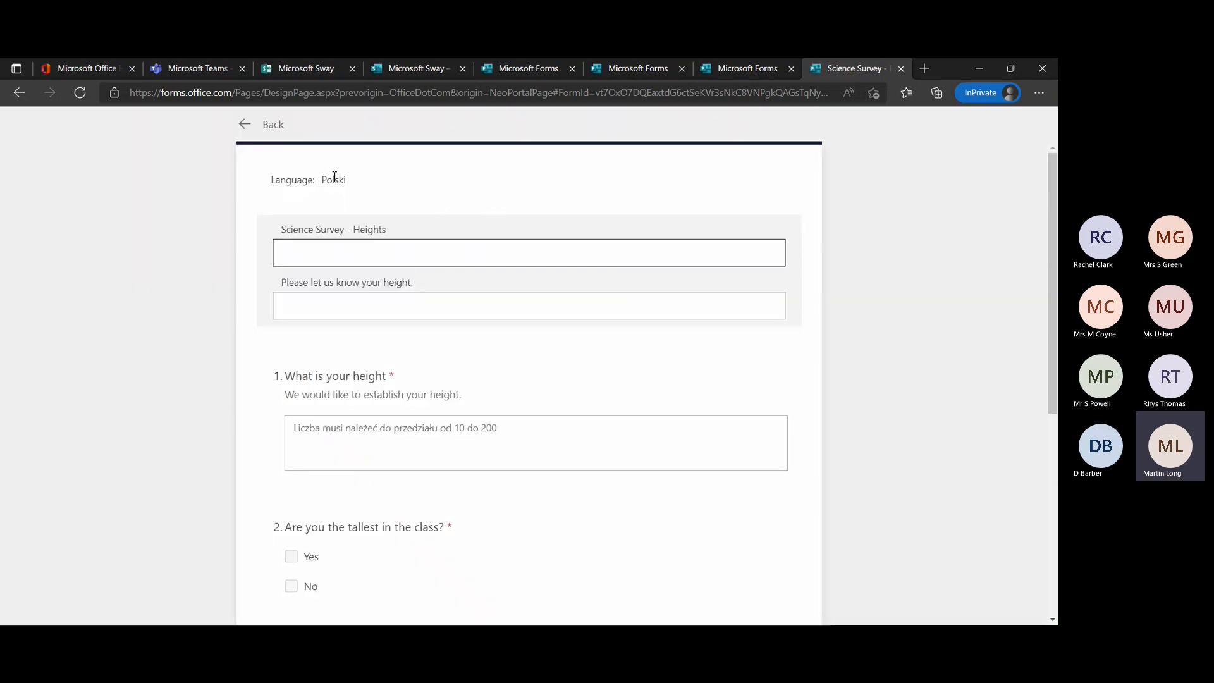
click(237, 125)
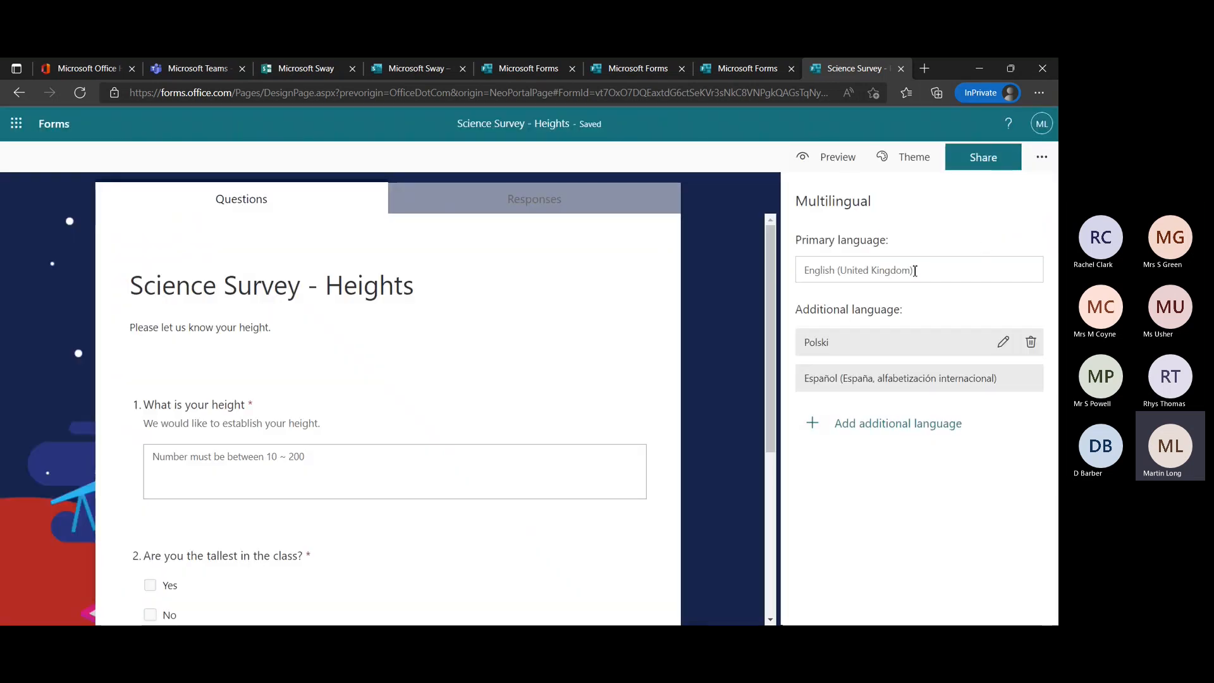
Look over the additional form settings and the Feedback choices, and close the feedback pane.
click(1042, 158)
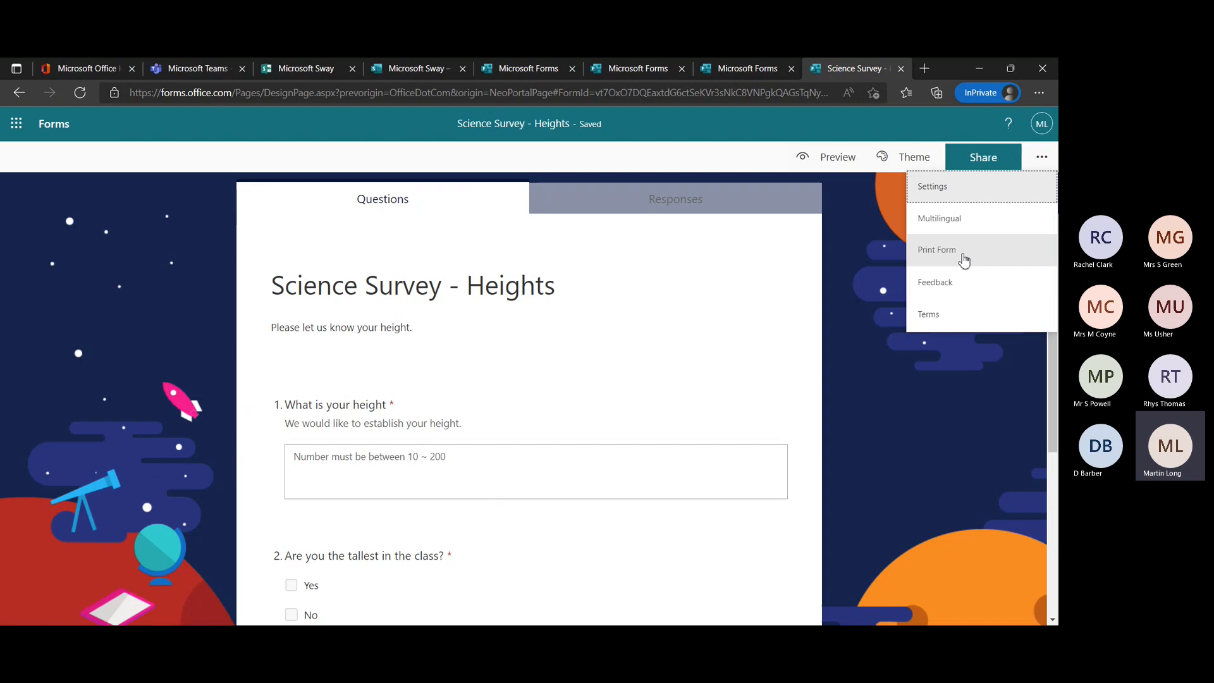
click(935, 282)
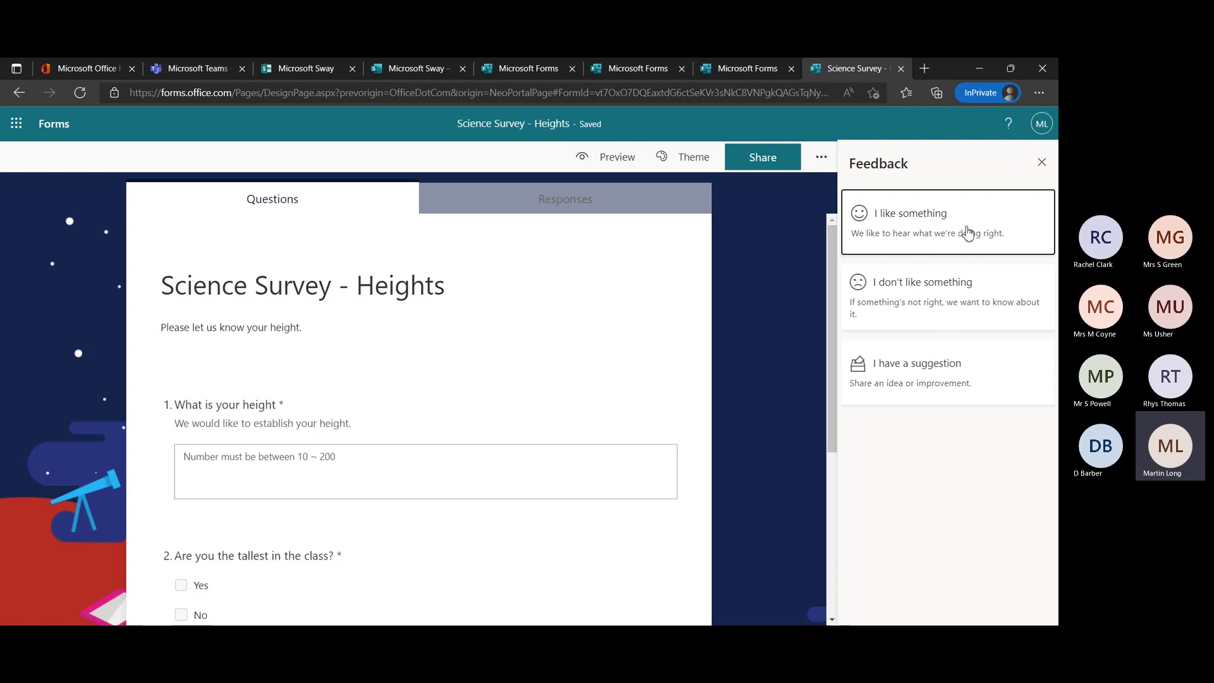
click(1042, 163)
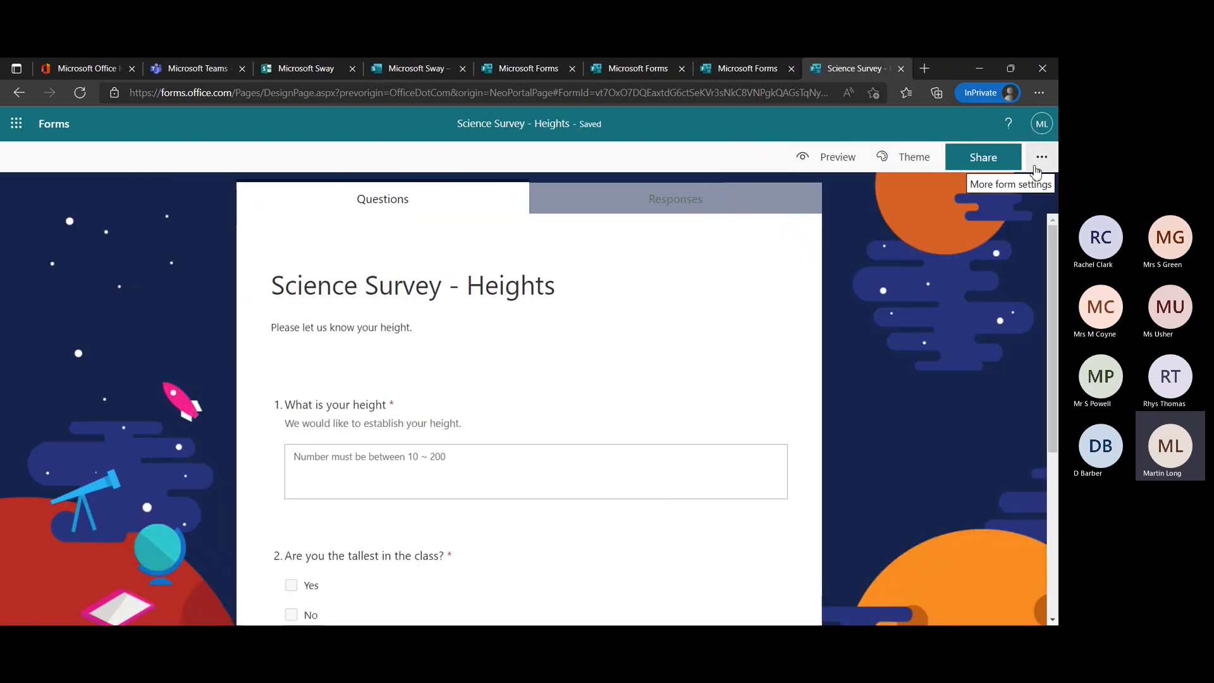
click(1048, 163)
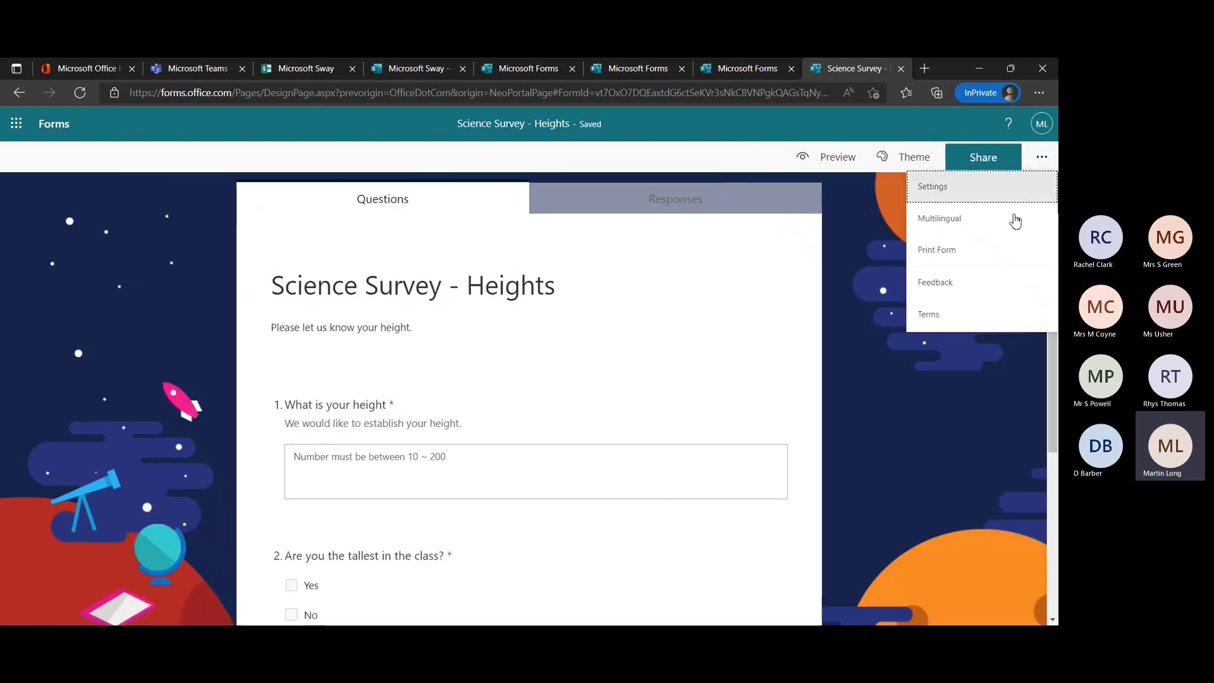
Check who can respond in the survey's sharing options, and shorten and copy the response URL.
click(986, 156)
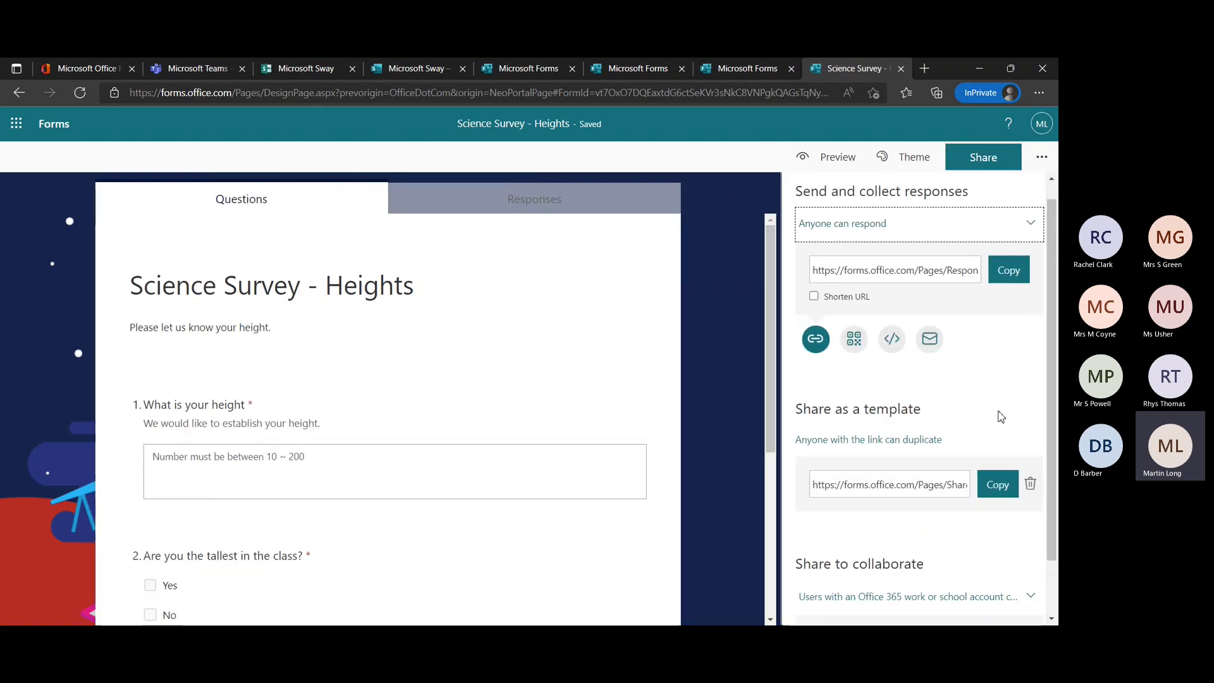
click(970, 245)
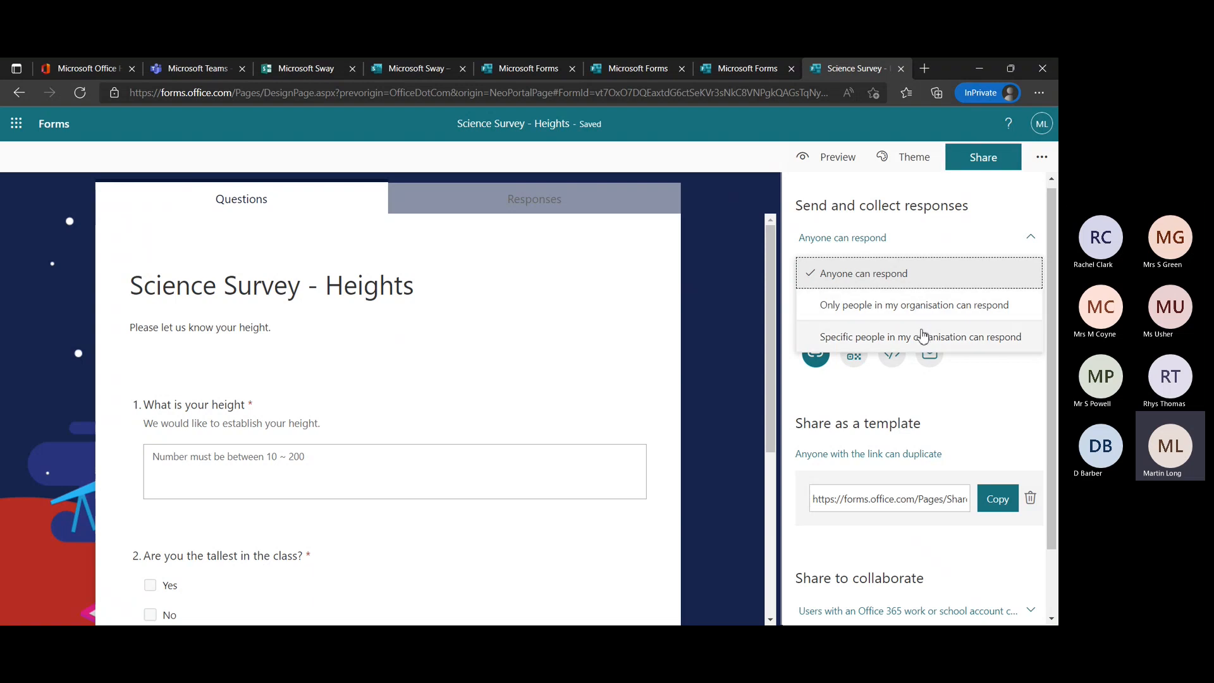
click(970, 389)
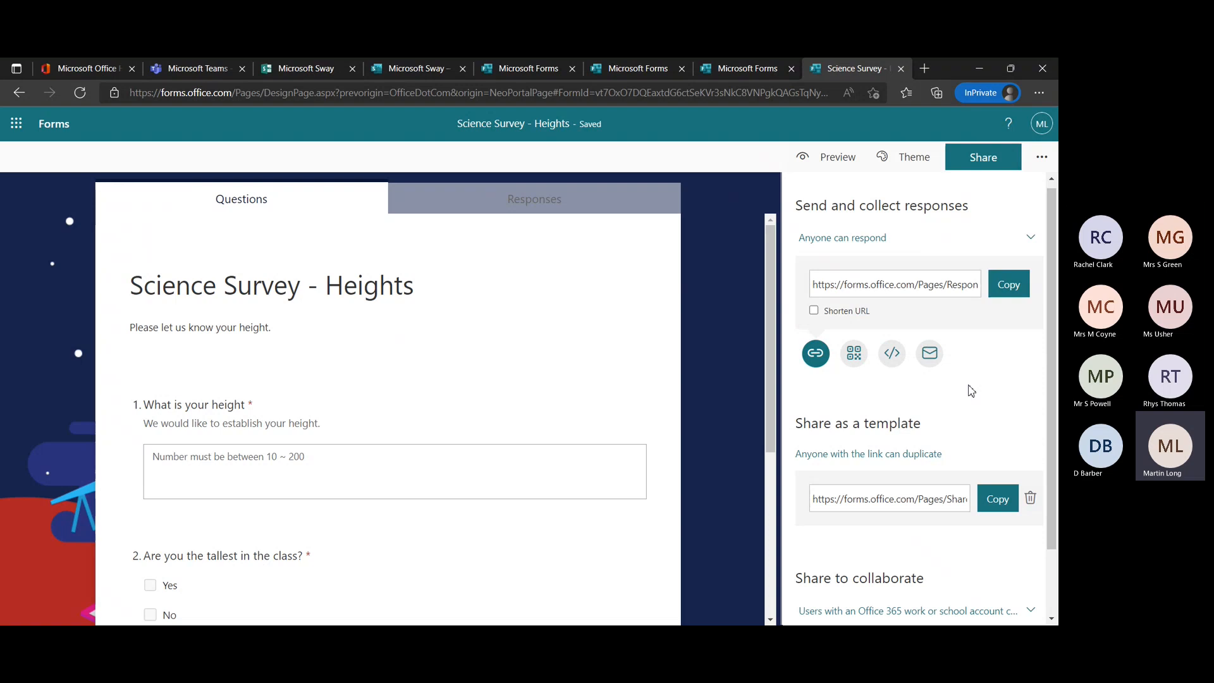
click(813, 316)
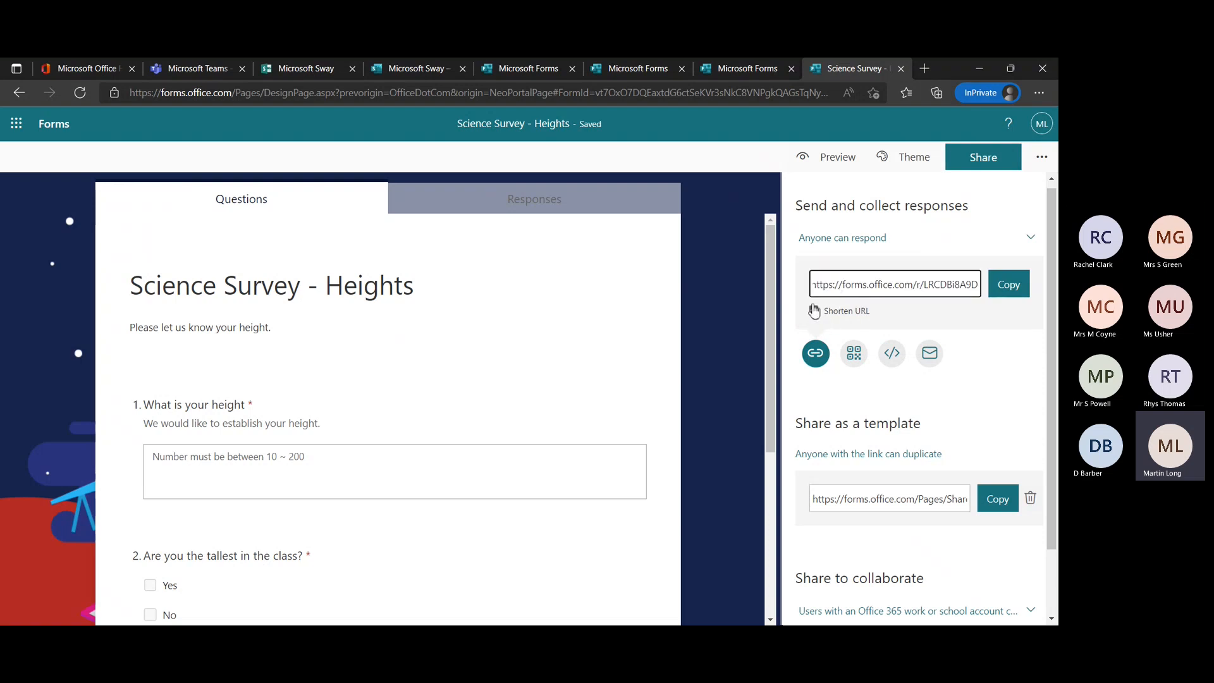
click(1017, 296)
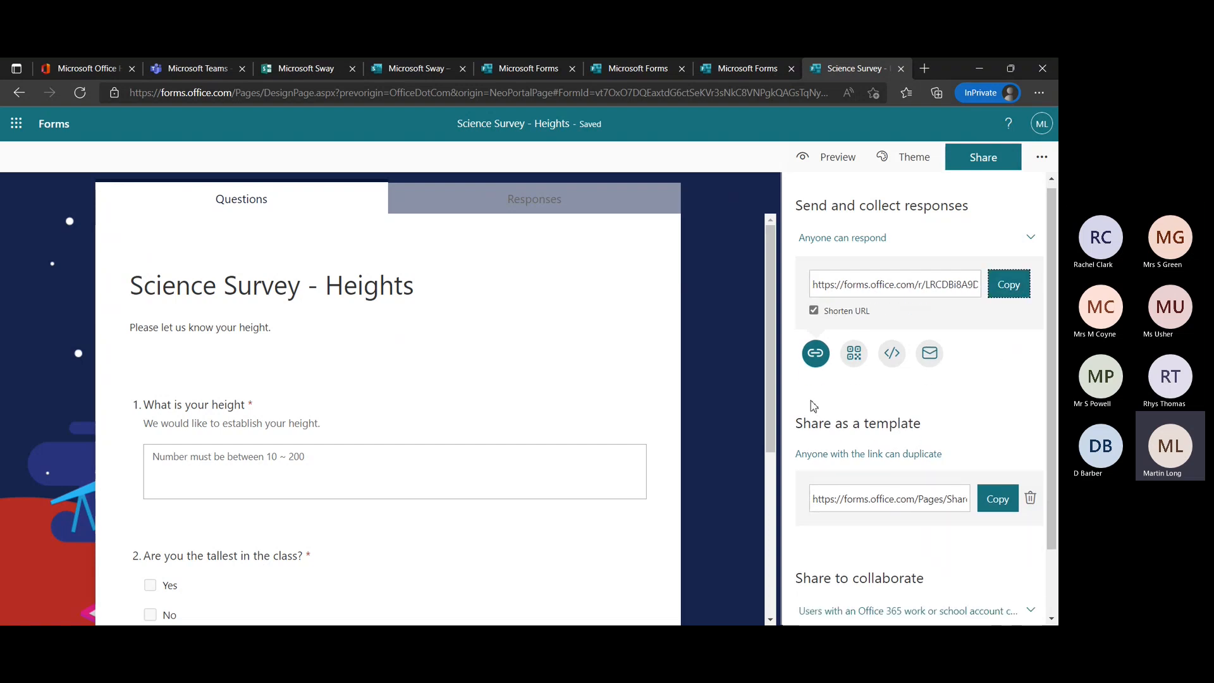
Show the survey's QR code and embed code, and look over the template and collaboration sharing links.
click(854, 357)
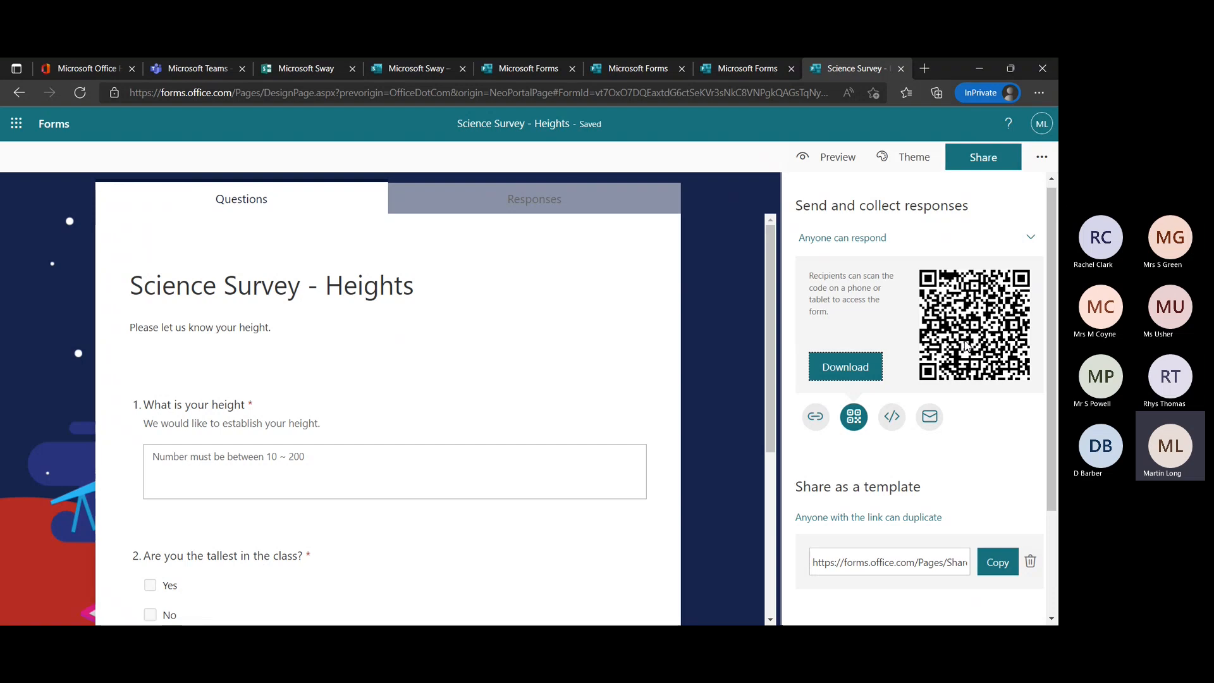
click(896, 422)
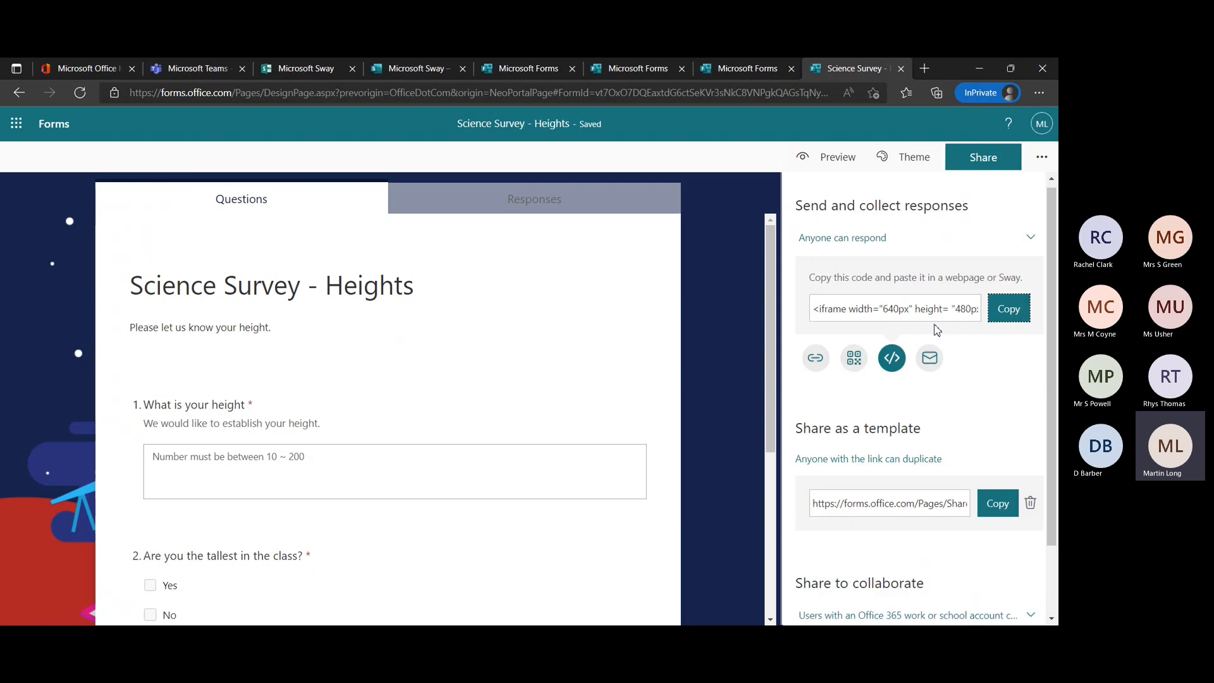
click(904, 310)
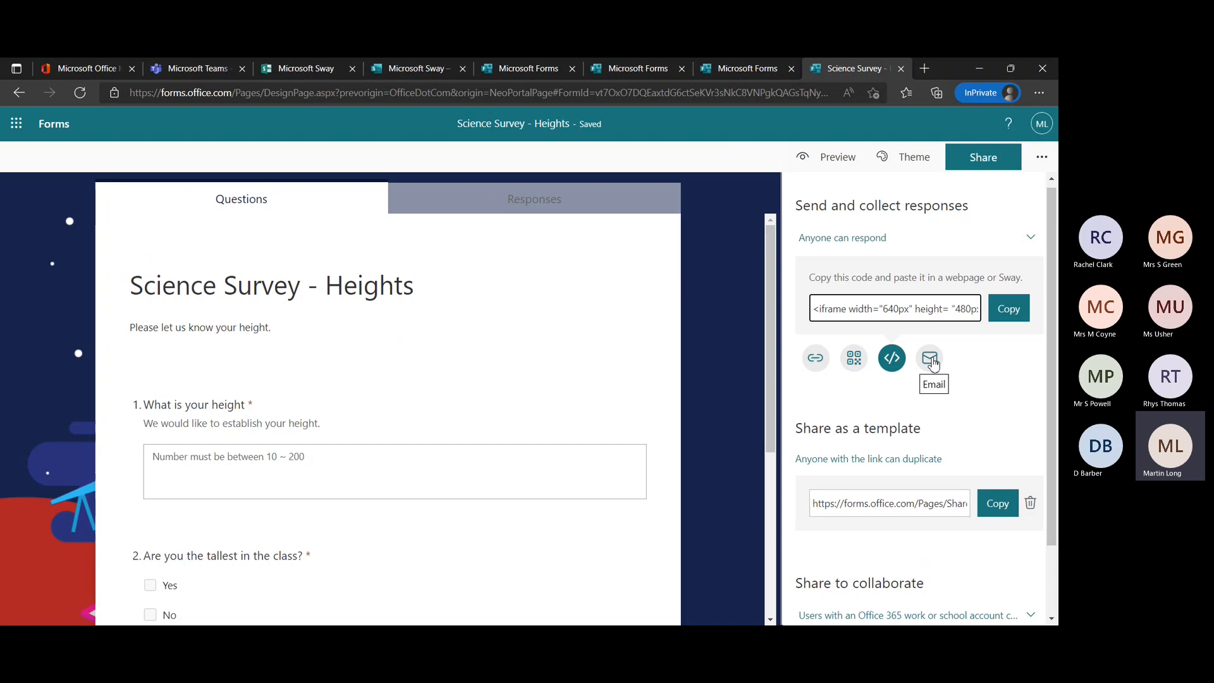
click(988, 374)
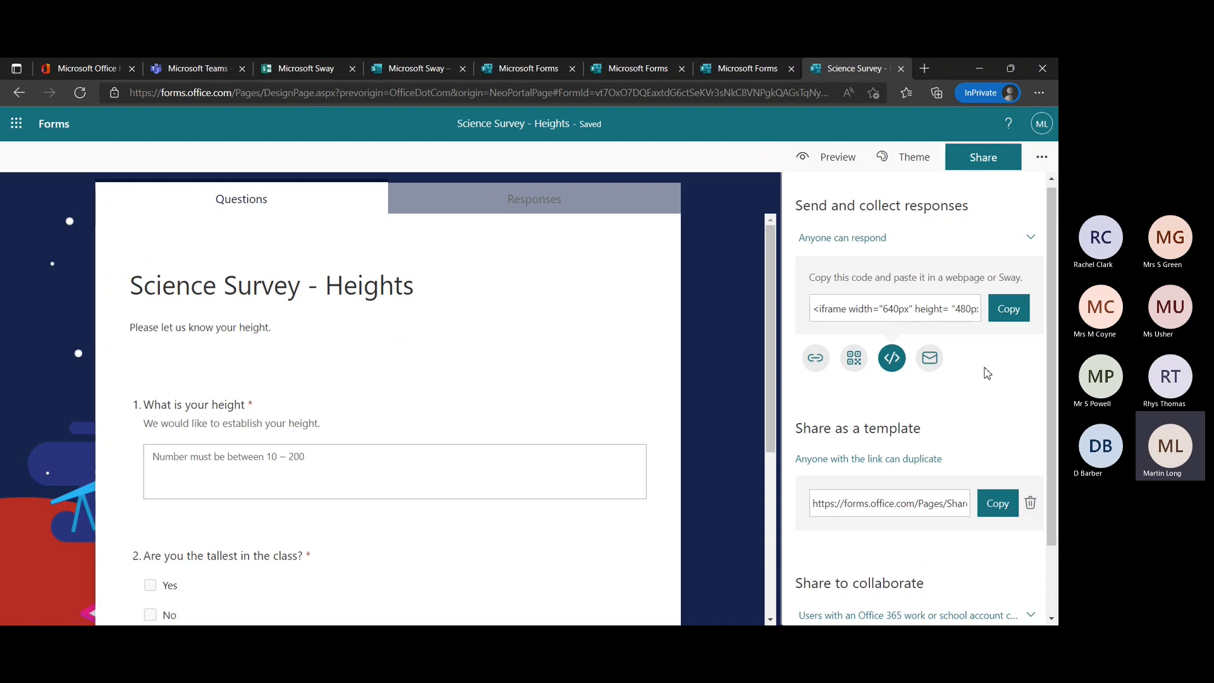
scroll(988, 373, down, 2)
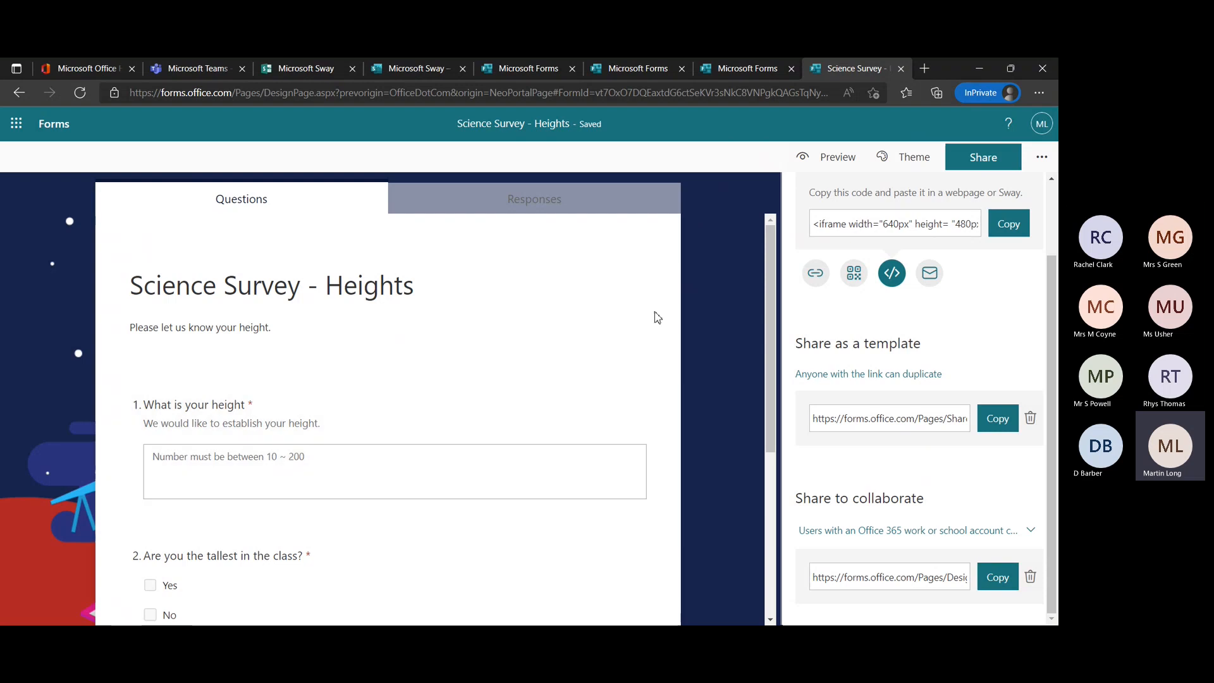
Return to the forms list from the survey's sharing options and open Turn IT on Demo - Quiz.
scroll(897, 305, up, 2)
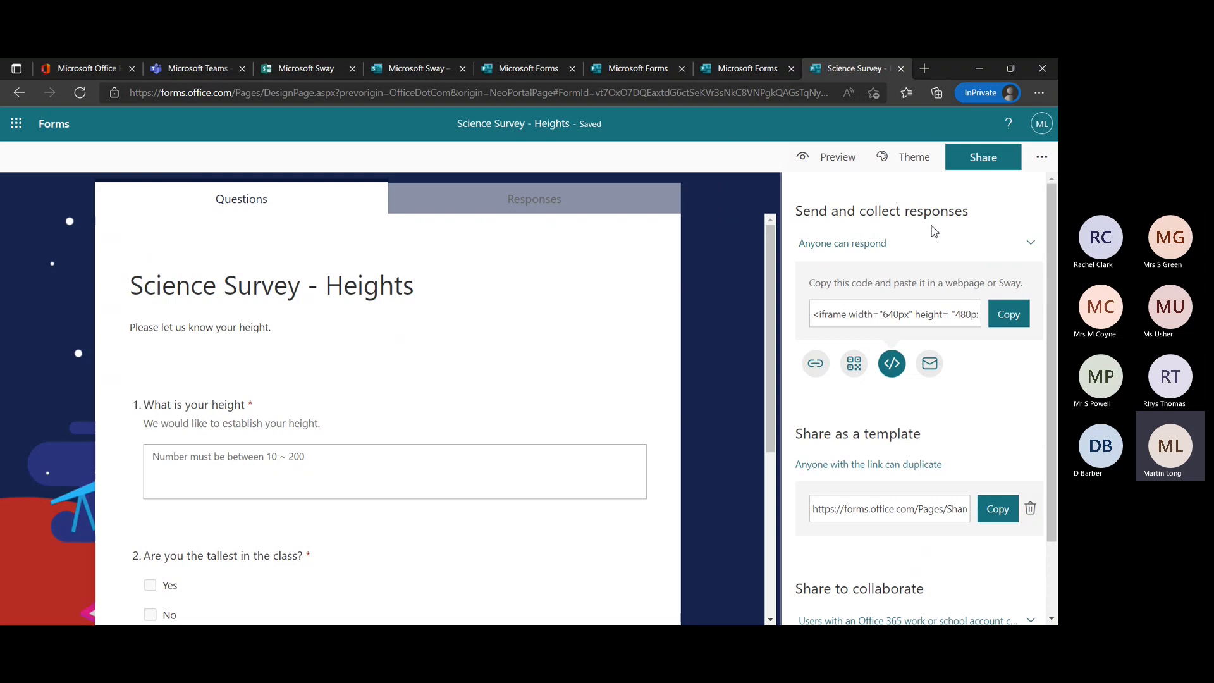
scroll(948, 378, down, 2)
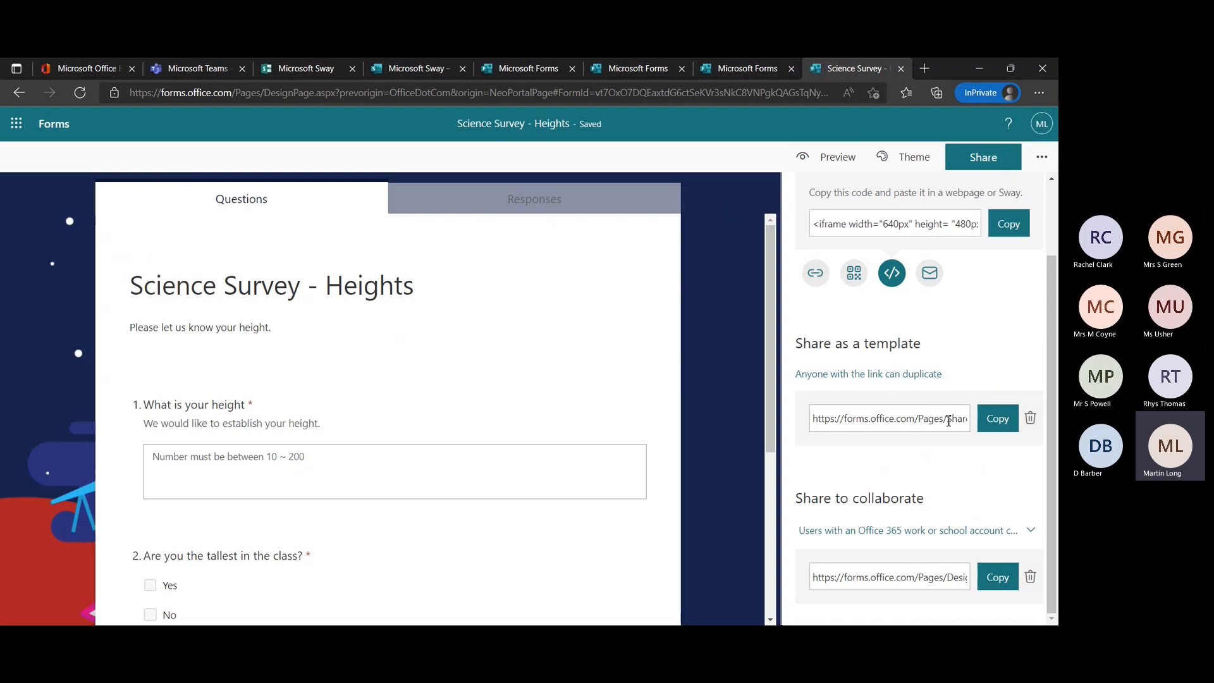
scroll(977, 370, up, 2)
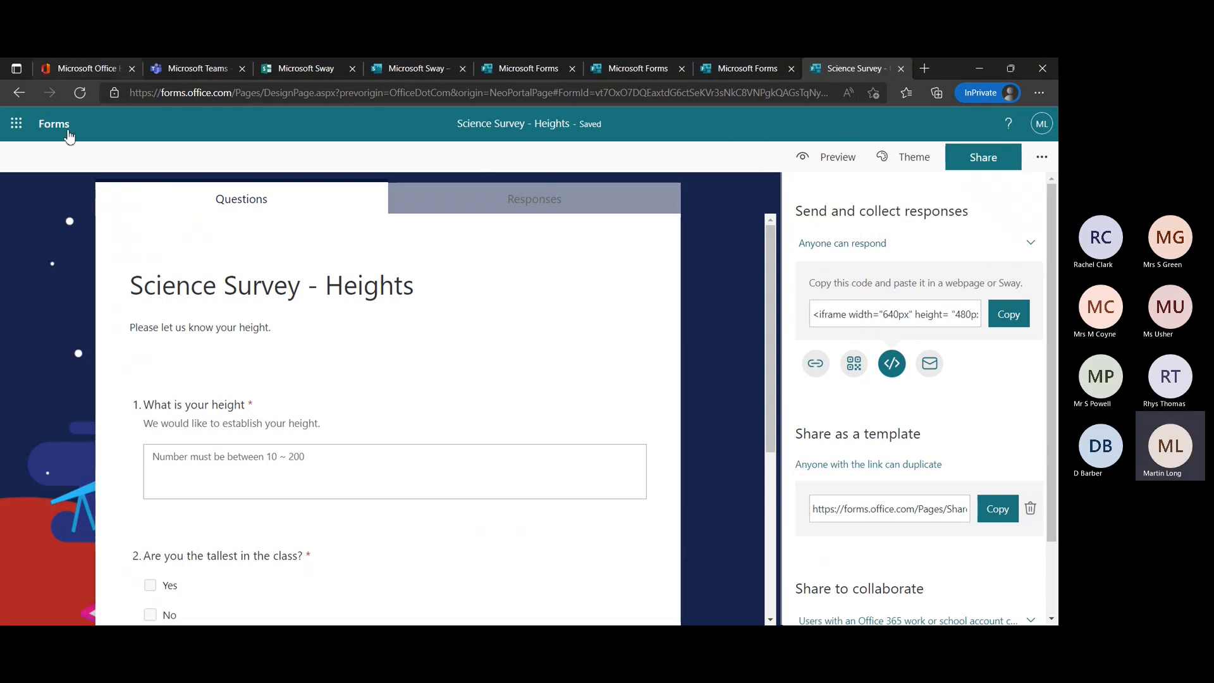
click(51, 124)
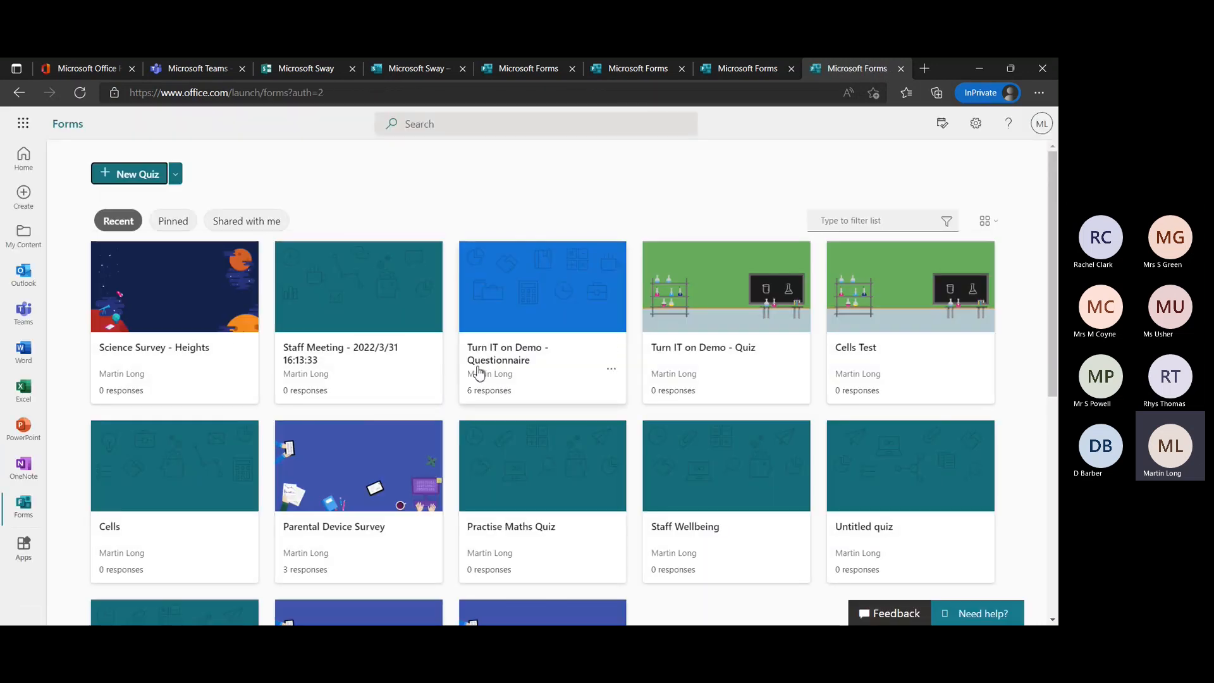
click(751, 354)
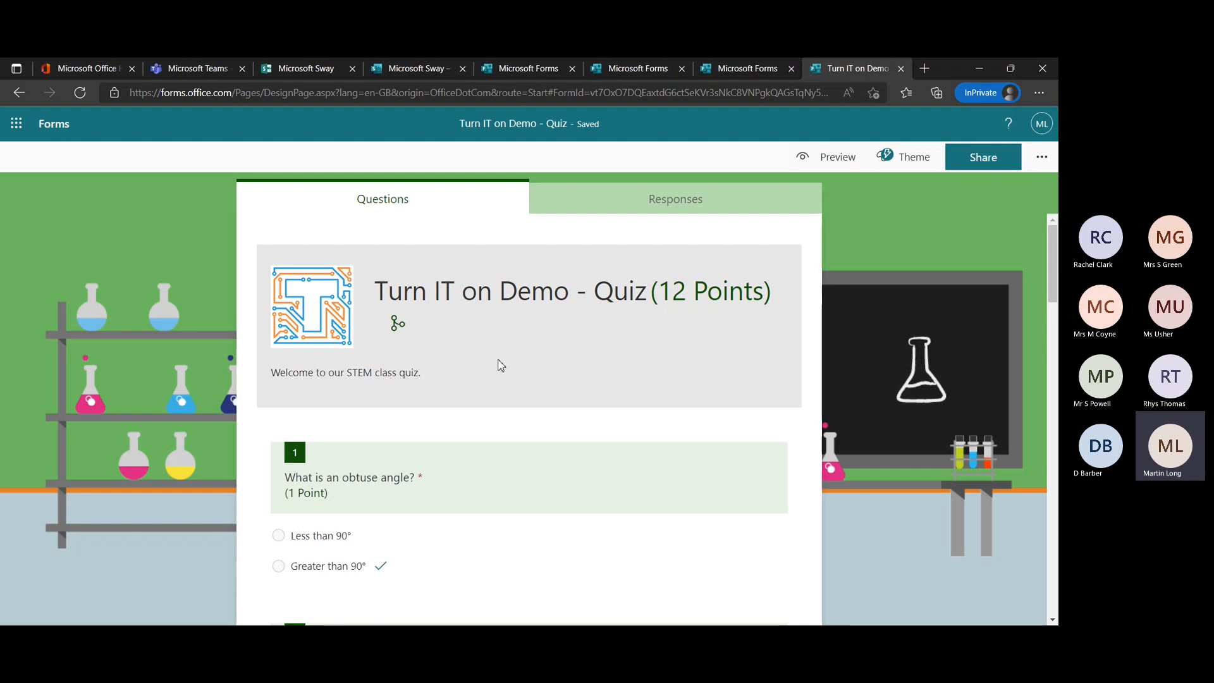
Switch the correct answer of question 1 to Less than 90° and back to Greater than 90°.
scroll(649, 430, down, 3)
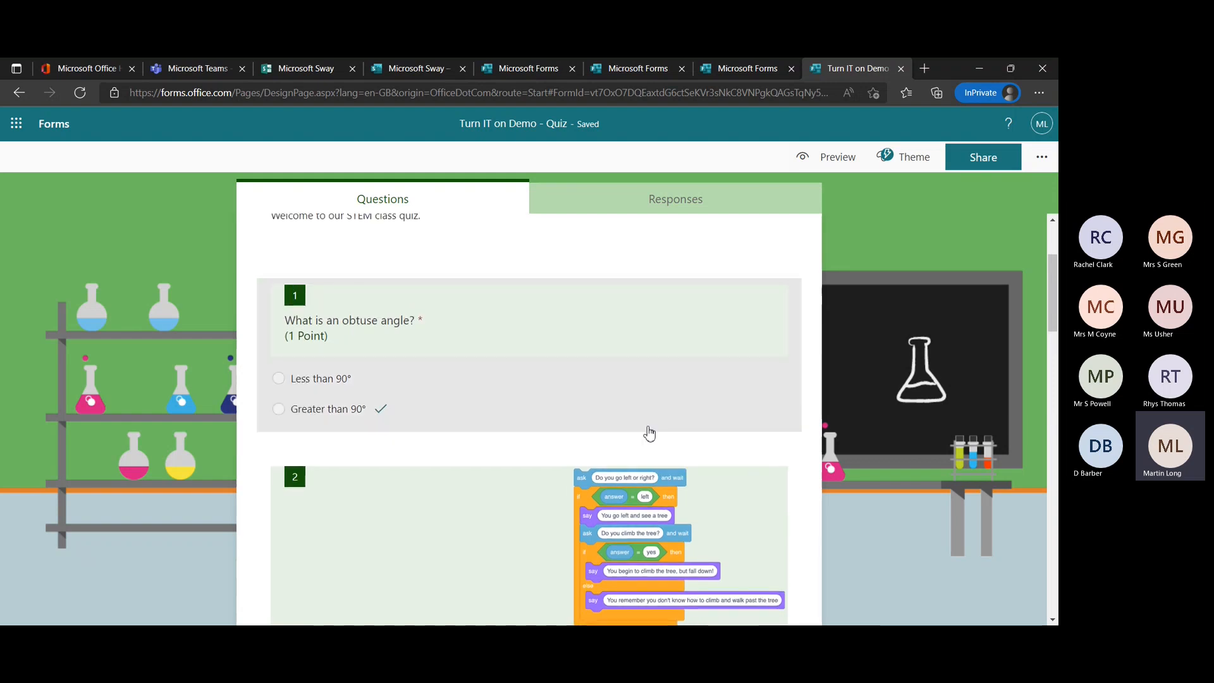
click(726, 413)
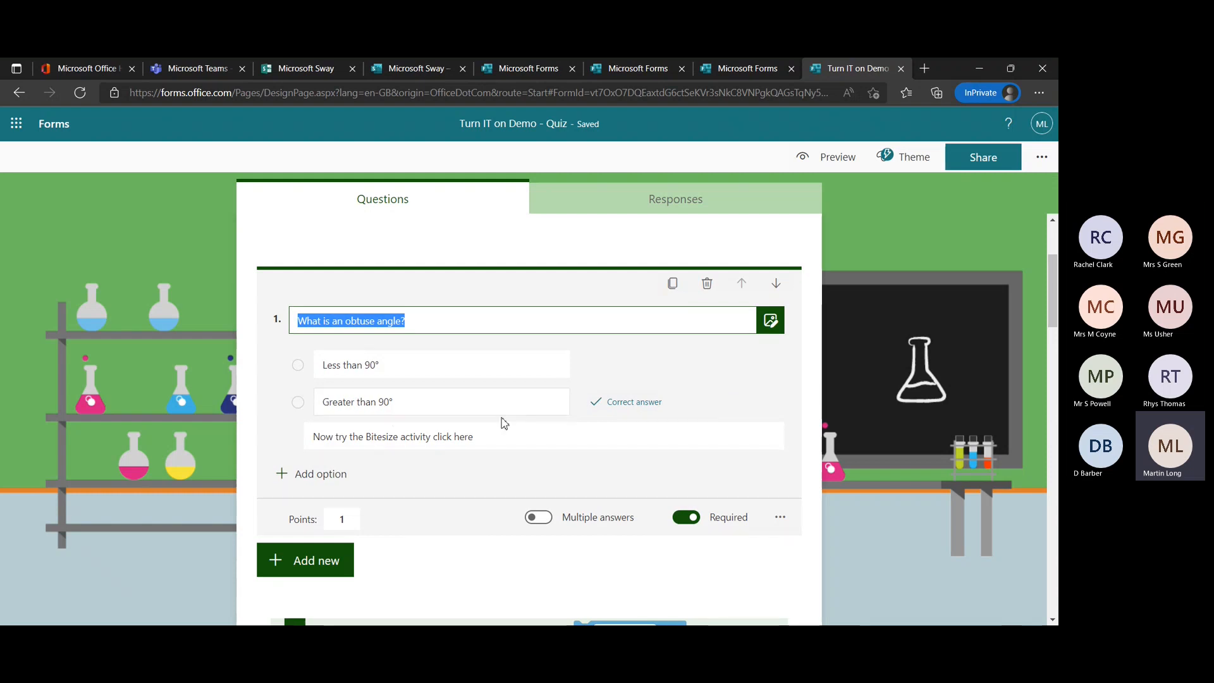
click(628, 407)
click(611, 367)
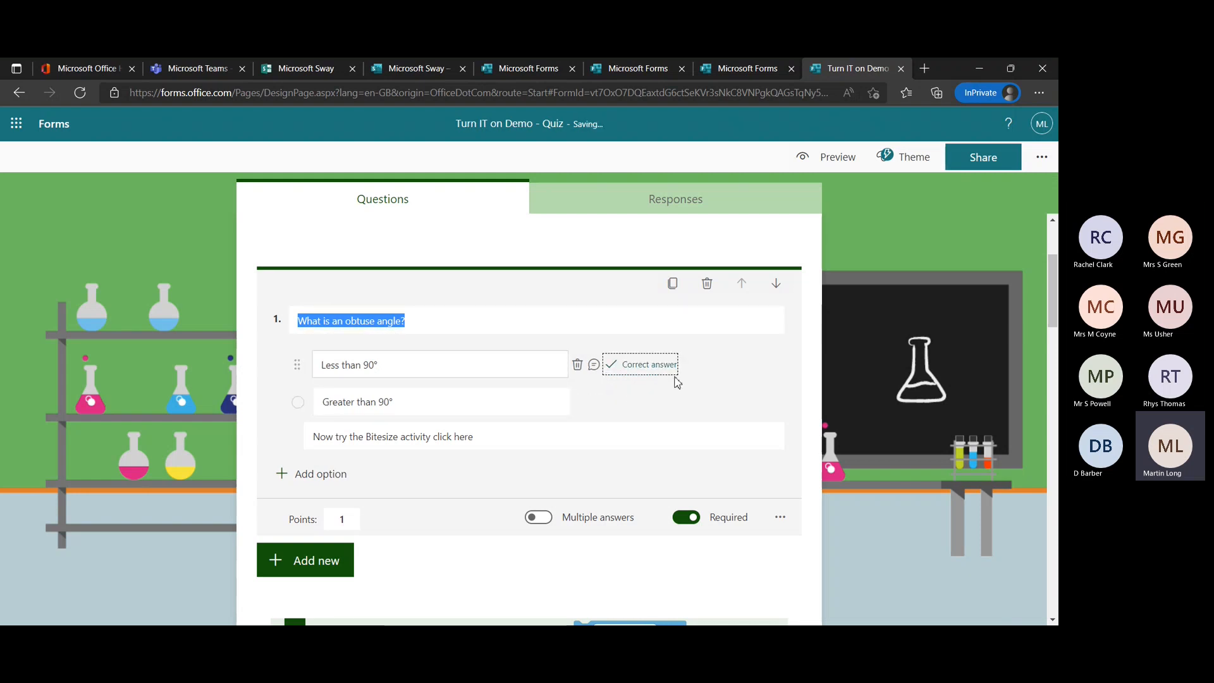
click(612, 402)
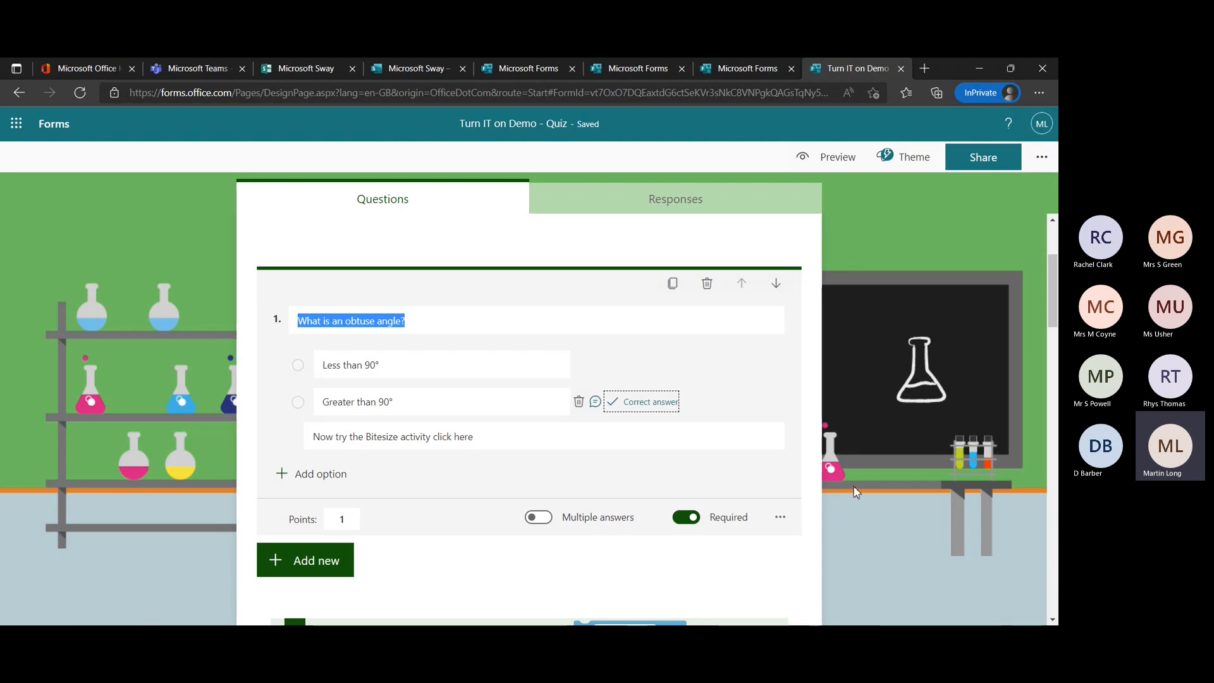
Look through the quiz questions, preview the quiz and answer the obtuse angle question with Greater than 90°.
scroll(815, 475, down, 1)
scroll(815, 475, up, 2)
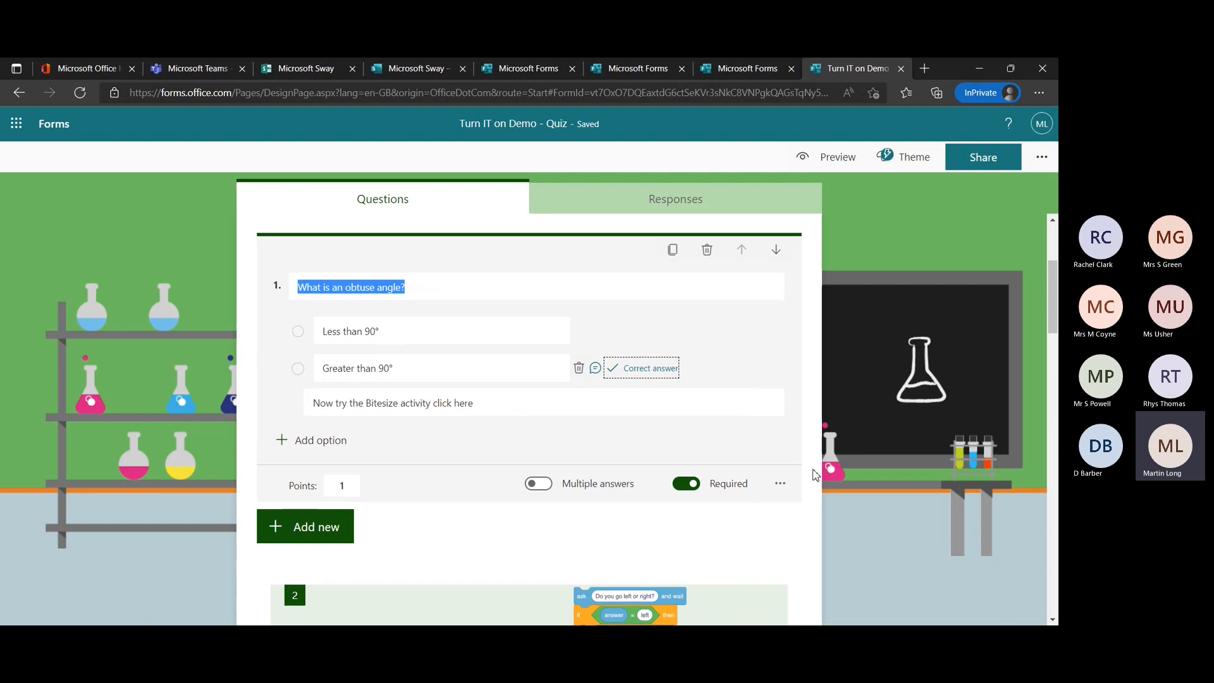
scroll(815, 475, up, 1)
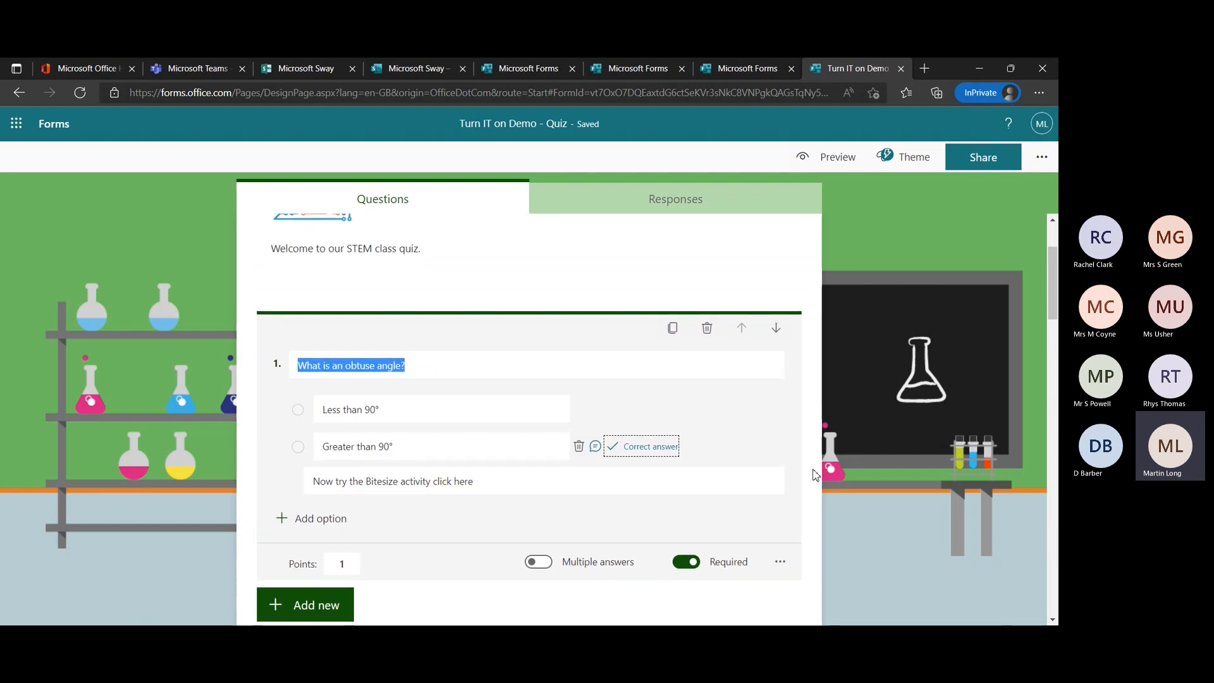
scroll(815, 475, down, 6)
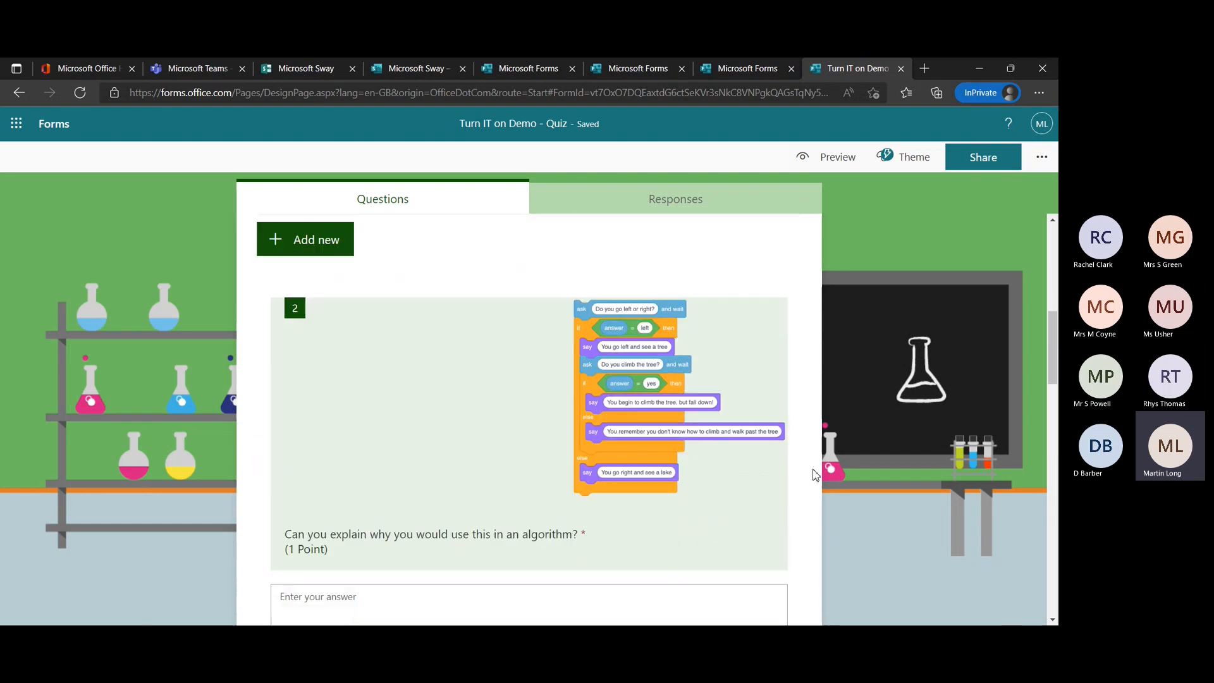
scroll(816, 475, down, 3)
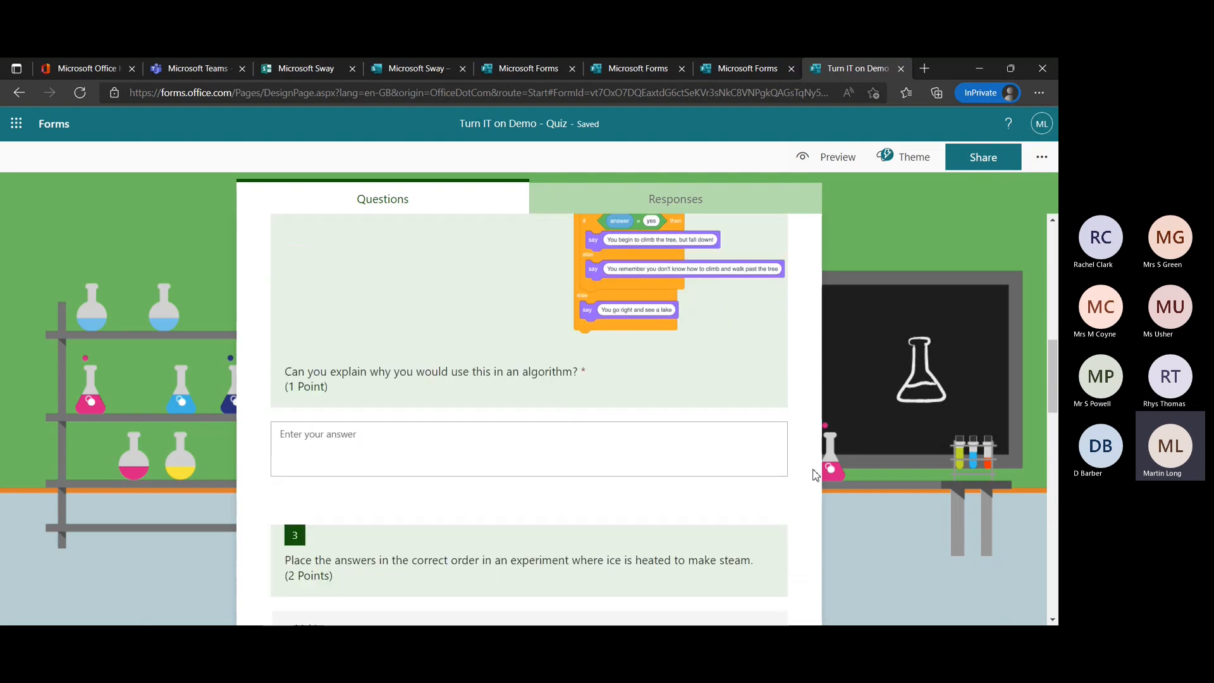
scroll(815, 474, down, 10)
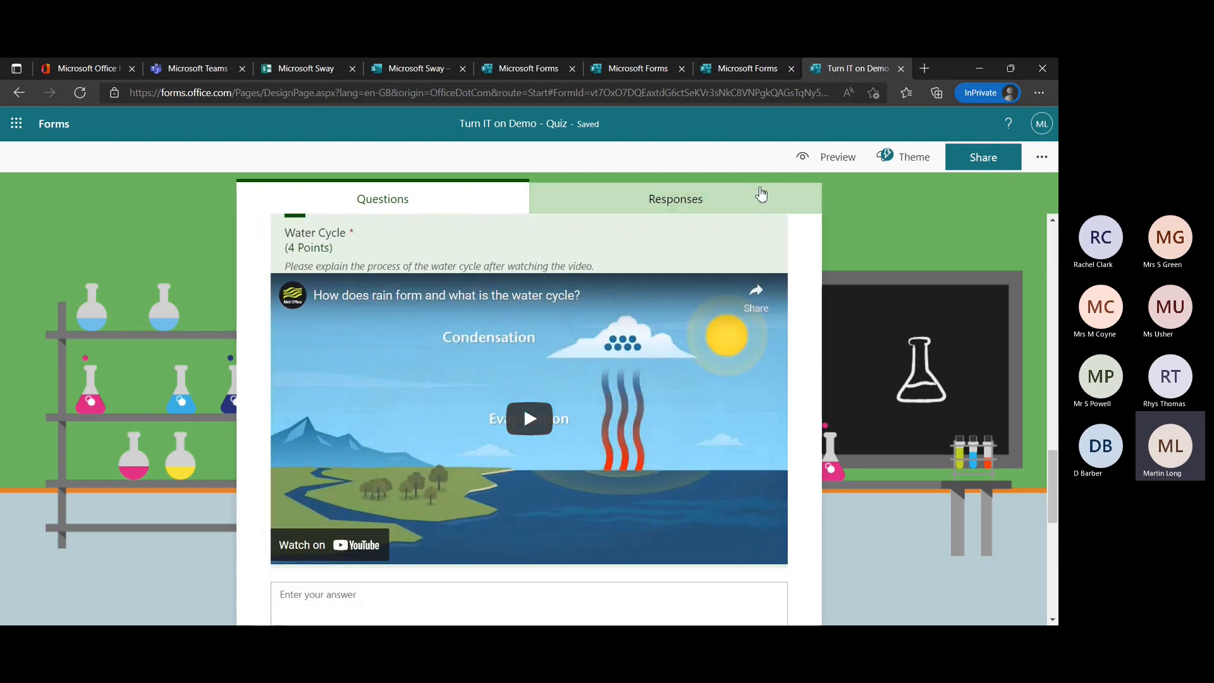
click(808, 160)
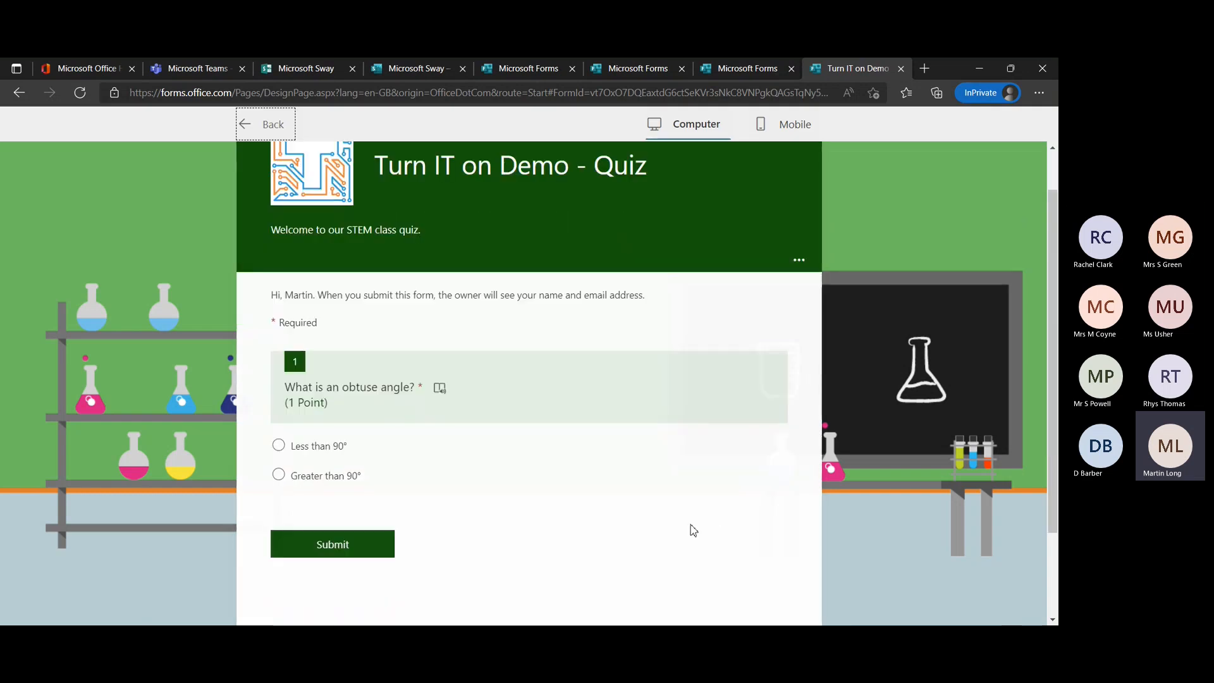
scroll(693, 530, down, 2)
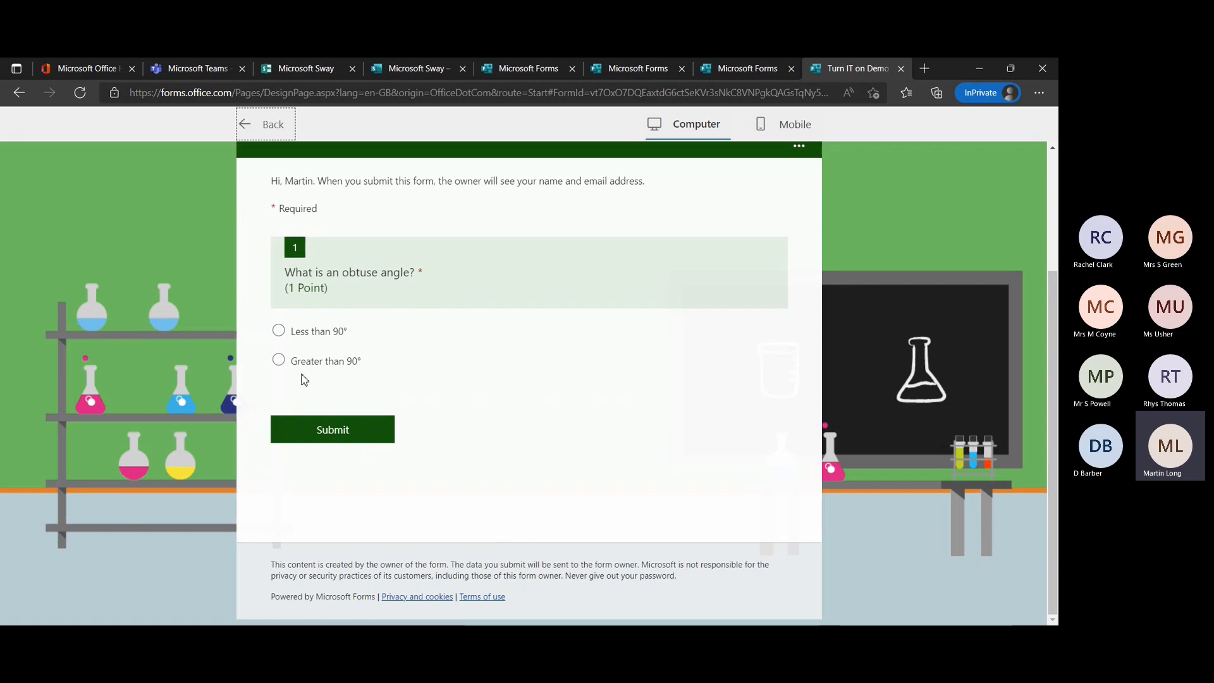
click(279, 360)
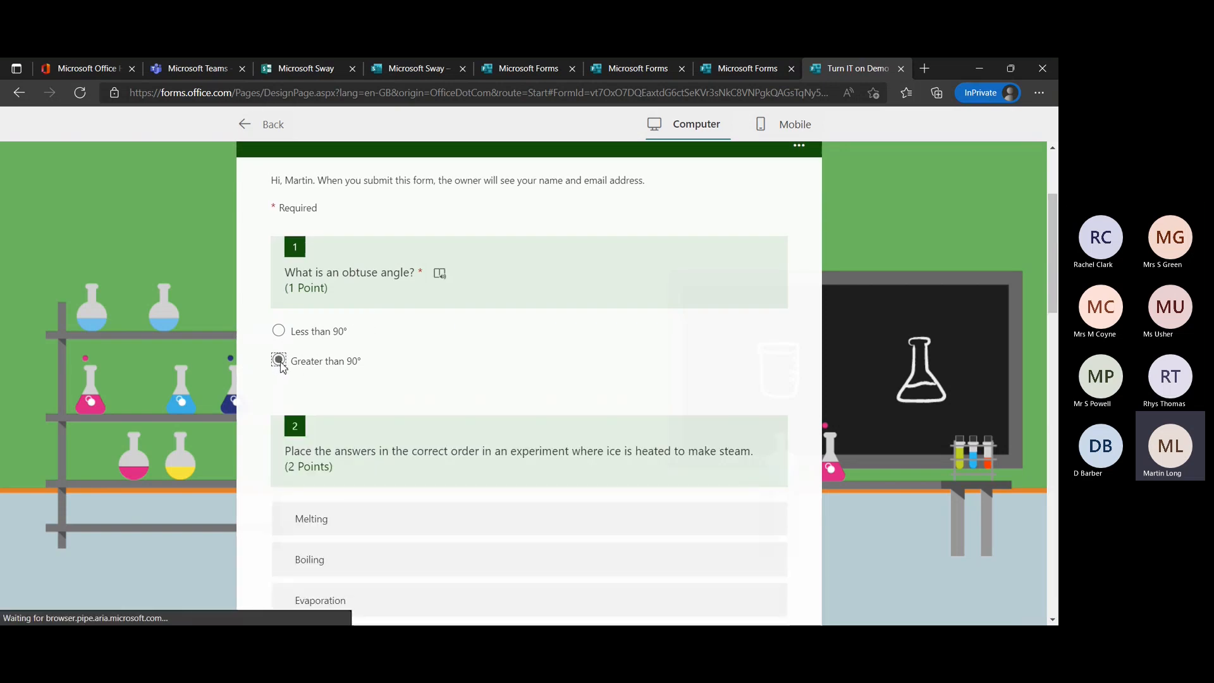
Move Melting down one place in the preview's question about heating ice to make steam.
scroll(493, 392, down, 4)
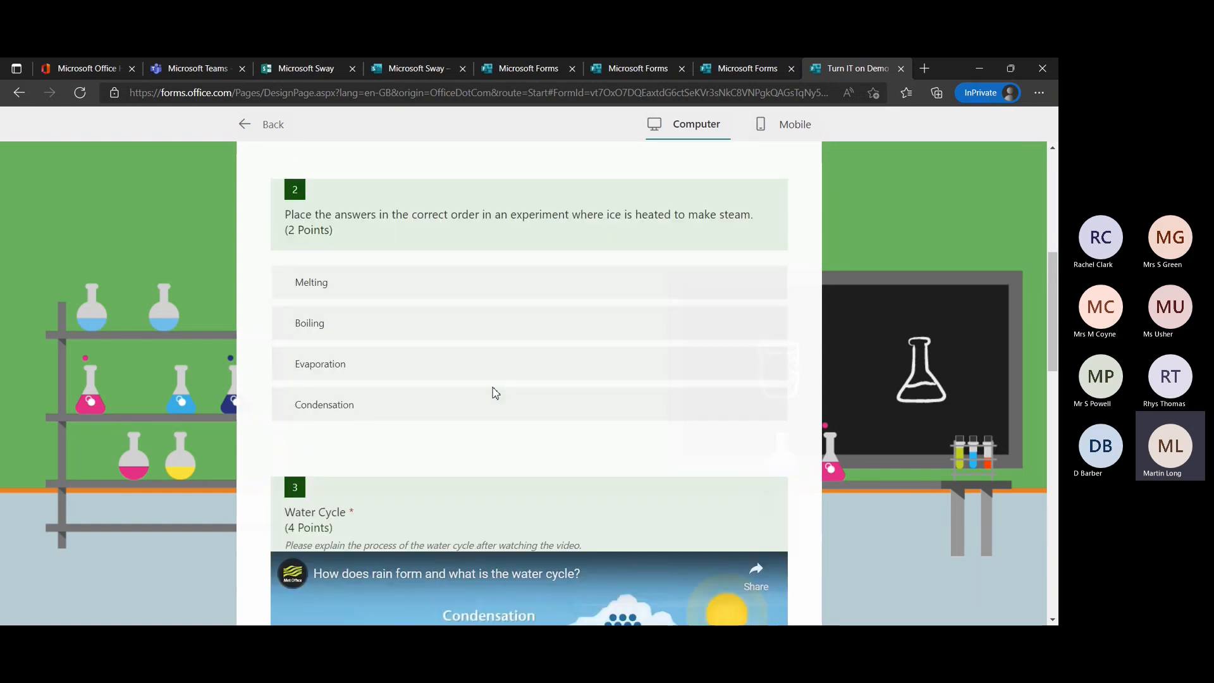
scroll(492, 392, up, 2)
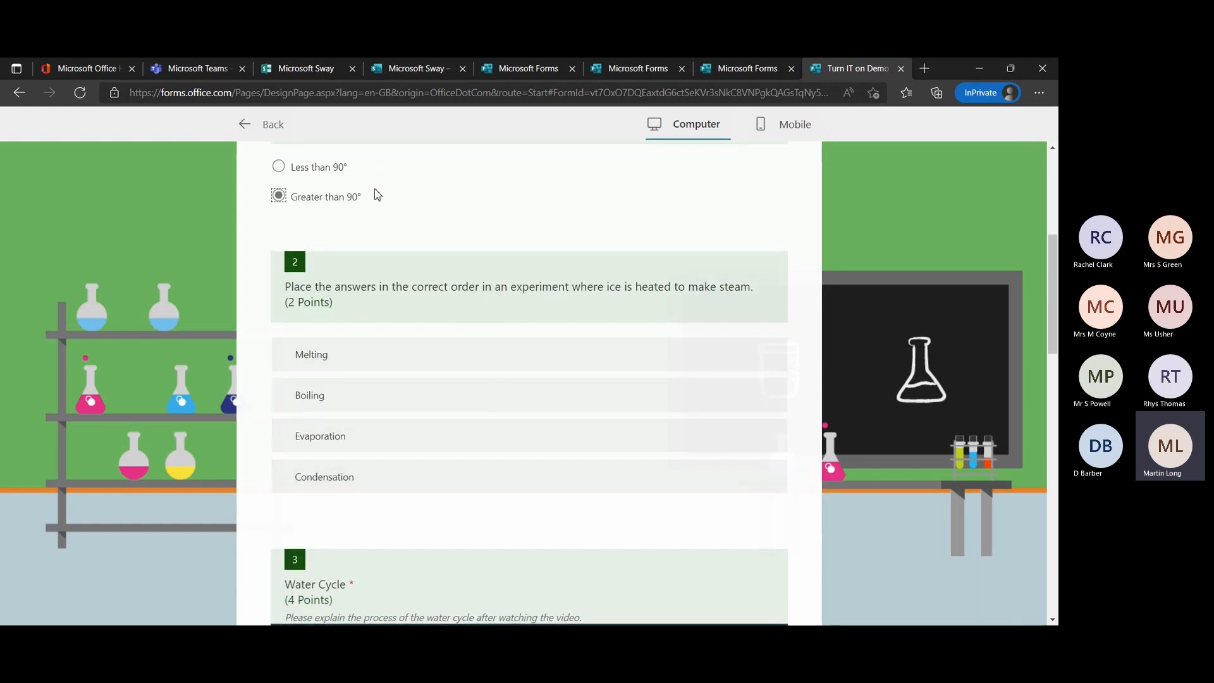
scroll(408, 291, down, 2)
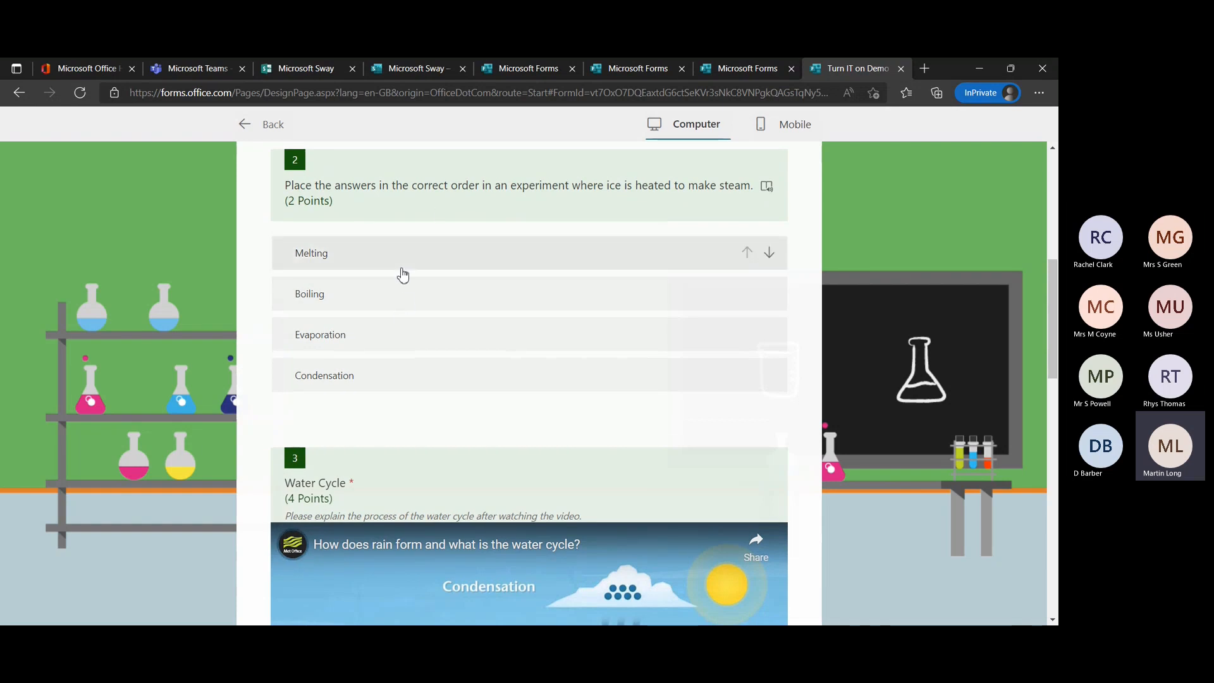
click(769, 256)
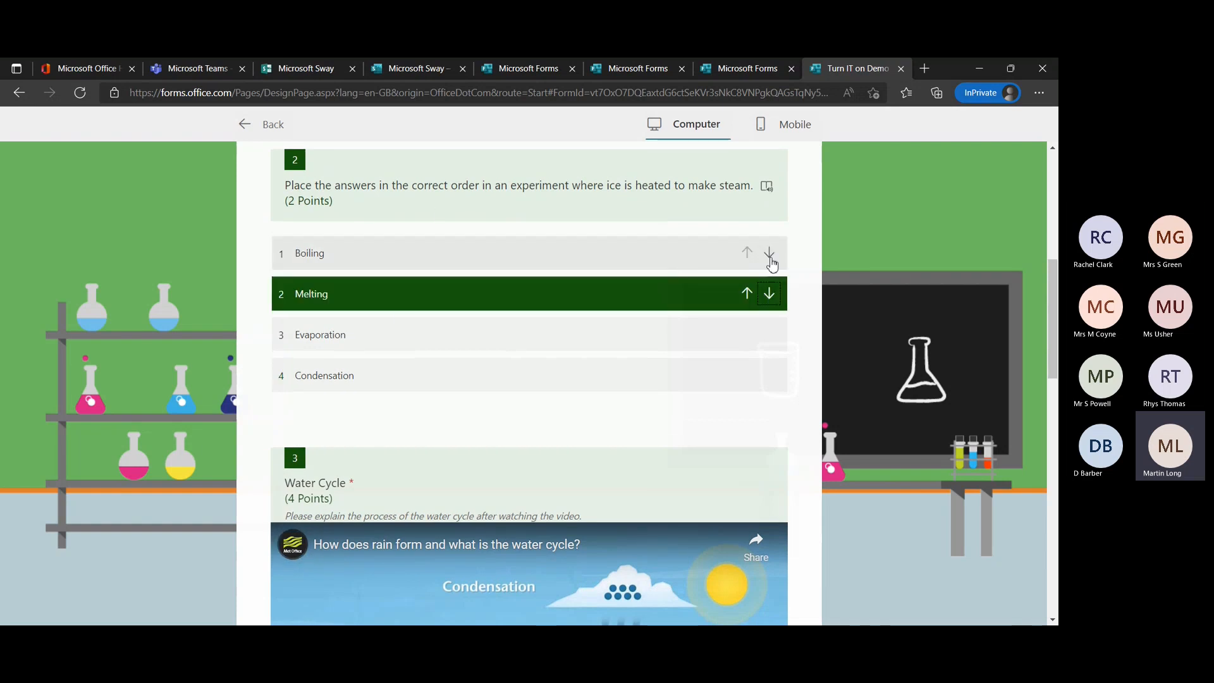
Play the Water Cycle question's embedded video briefly in the preview and pause it.
scroll(600, 398, down, 5)
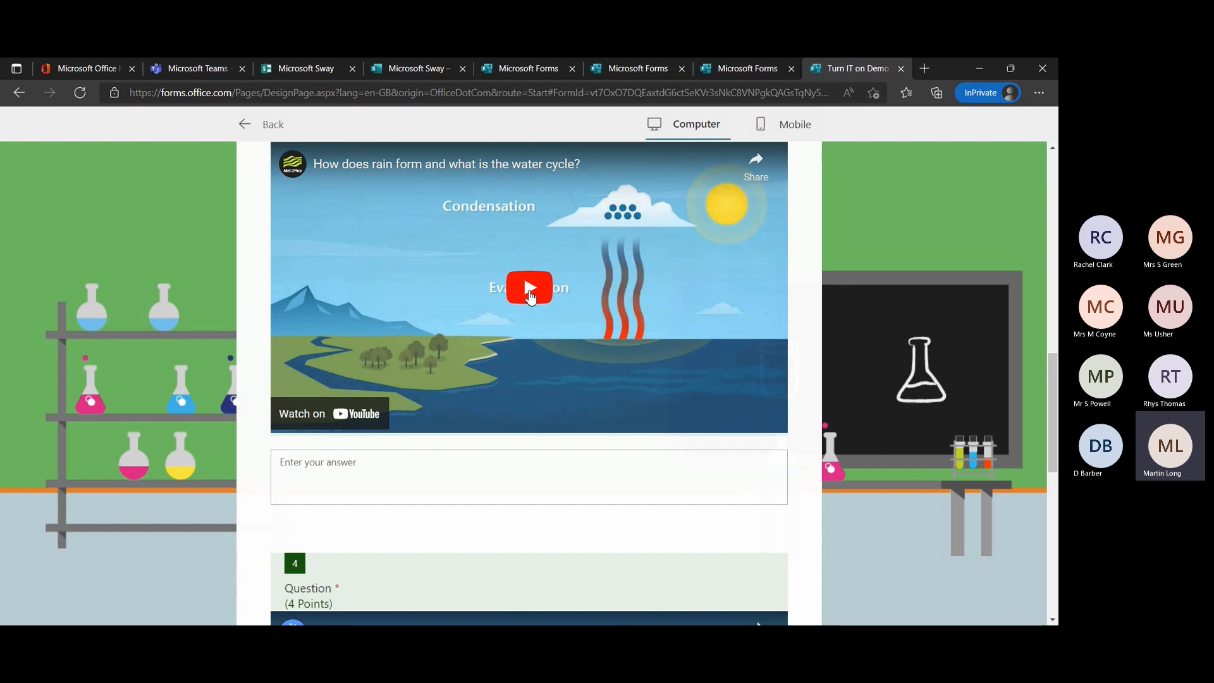
click(529, 290)
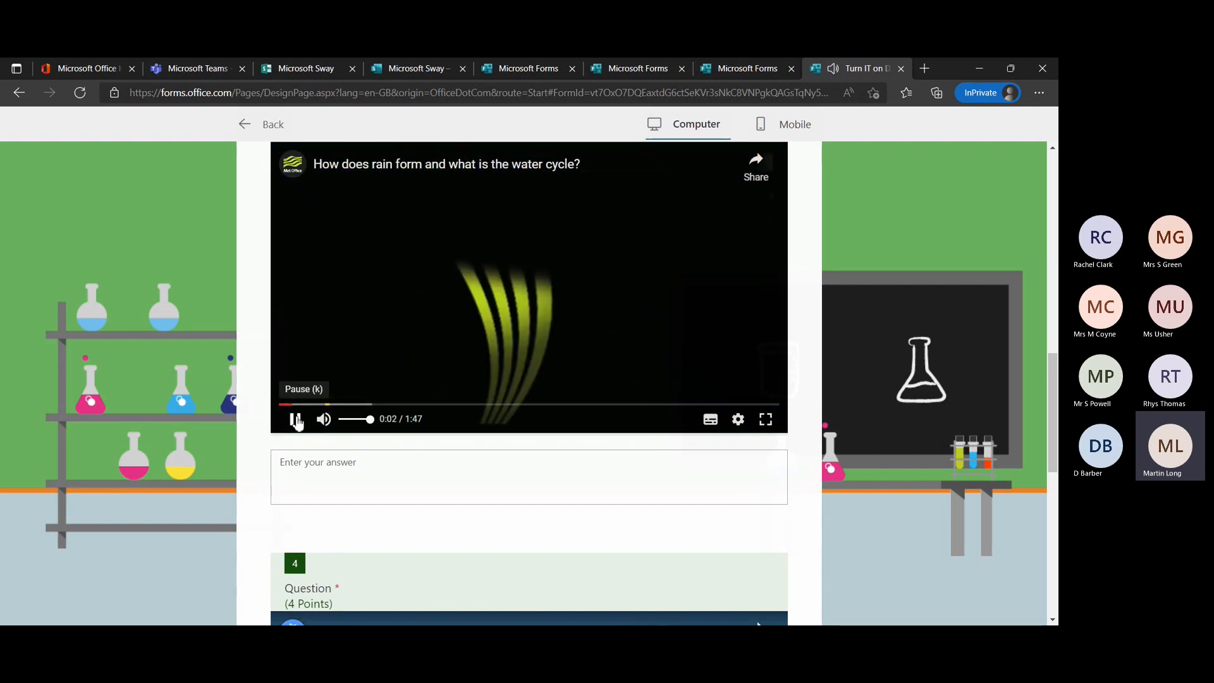
click(295, 420)
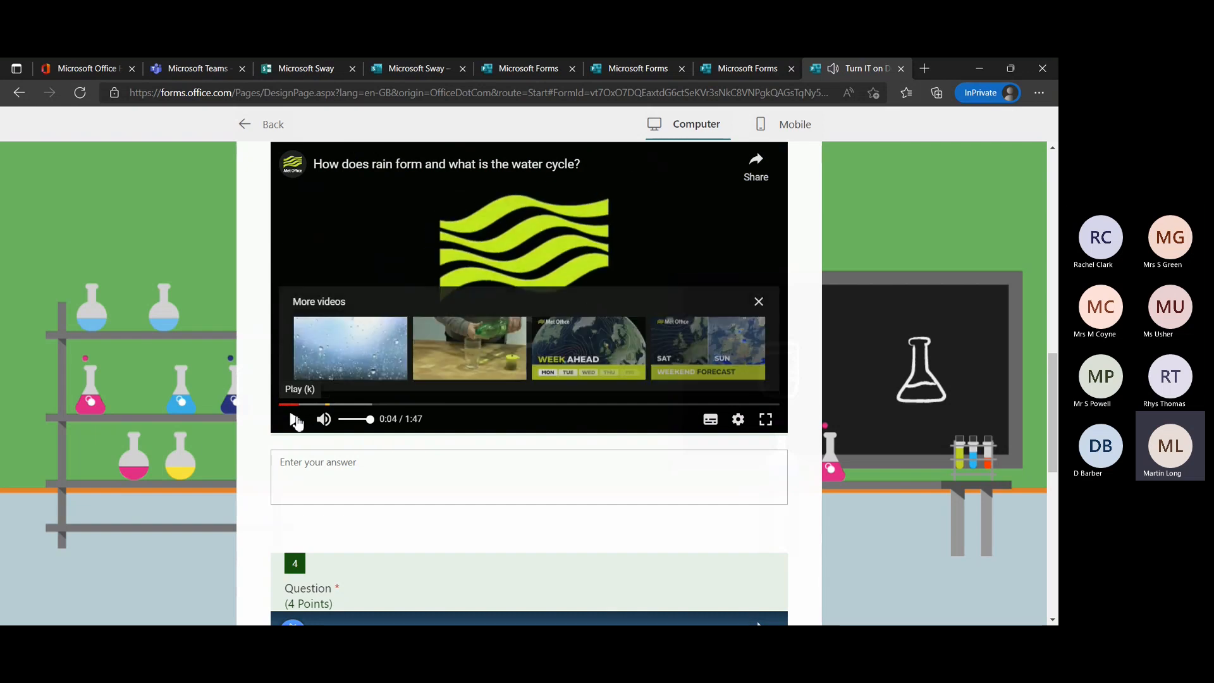
scroll(588, 295, up, 2)
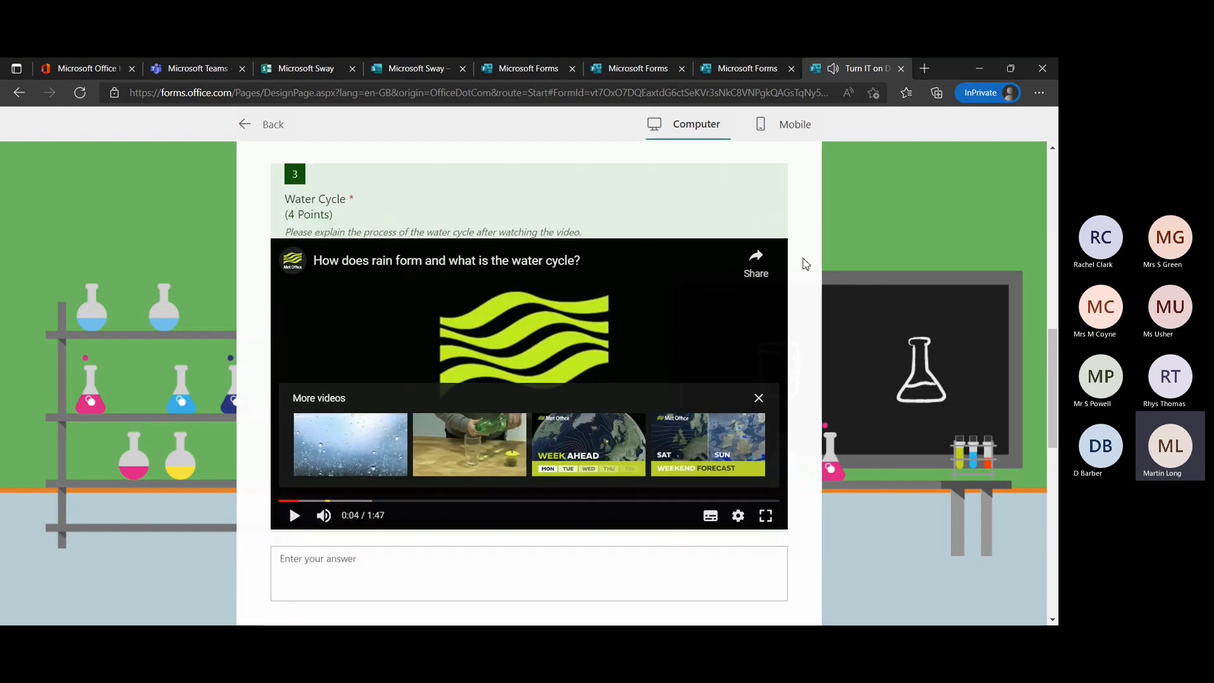
scroll(805, 264, up, 2)
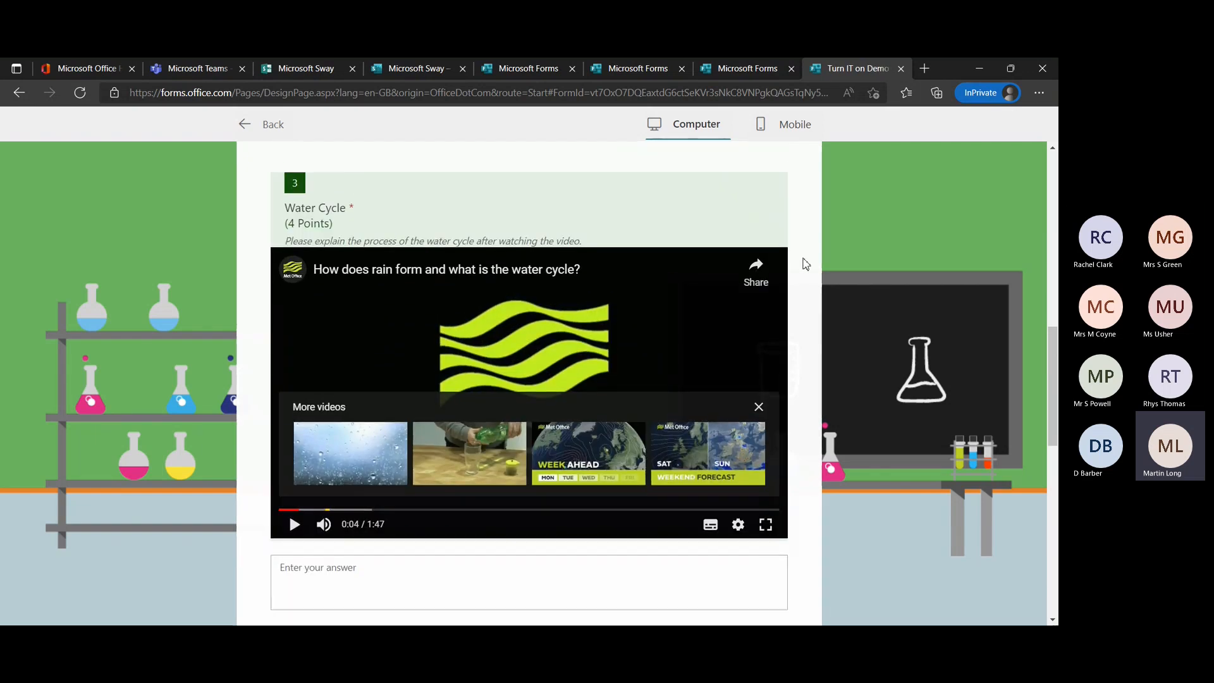
Look over the Scratch video question and the end of the quiz preview, and return to the editor.
scroll(805, 264, down, 2)
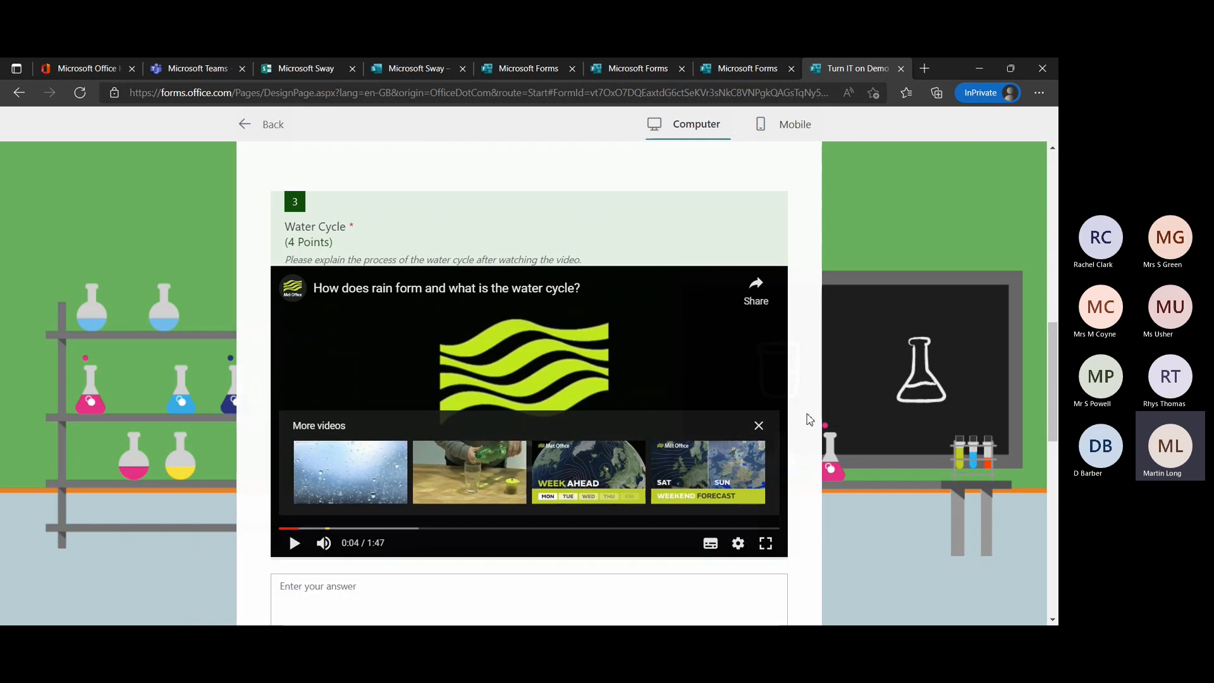
scroll(803, 460, down, 5)
scroll(803, 460, down, 5)
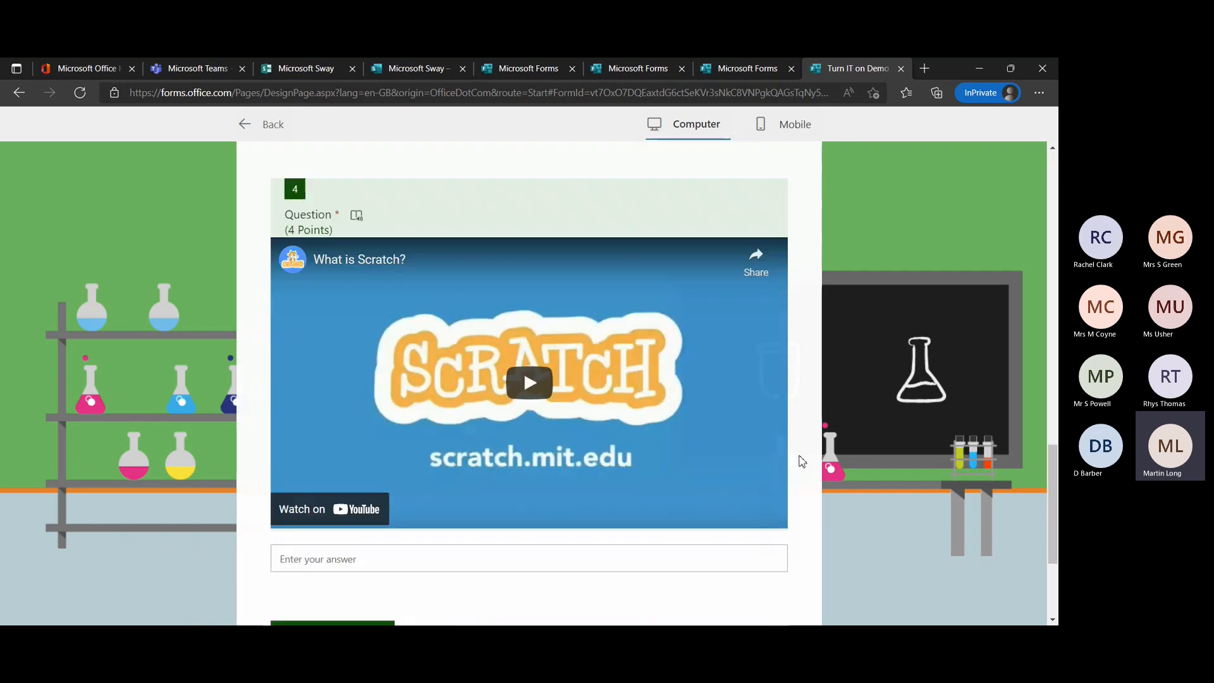
scroll(803, 461, up, 10)
scroll(803, 460, down, 10)
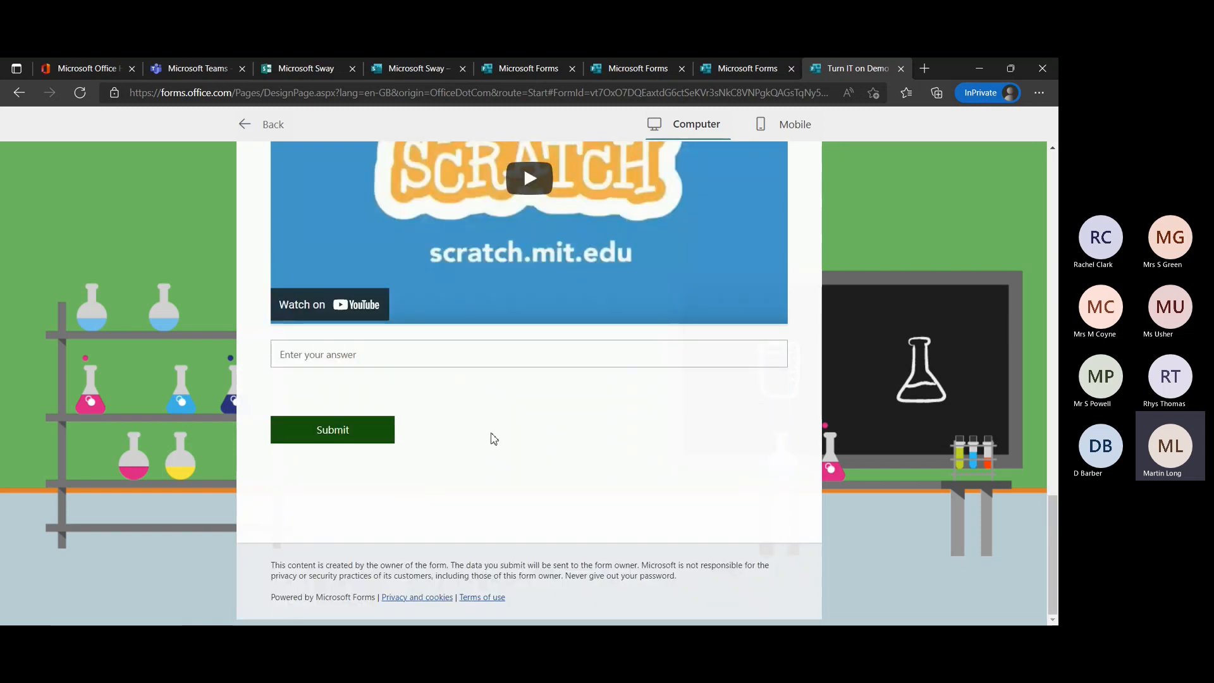
scroll(592, 433, up, 20)
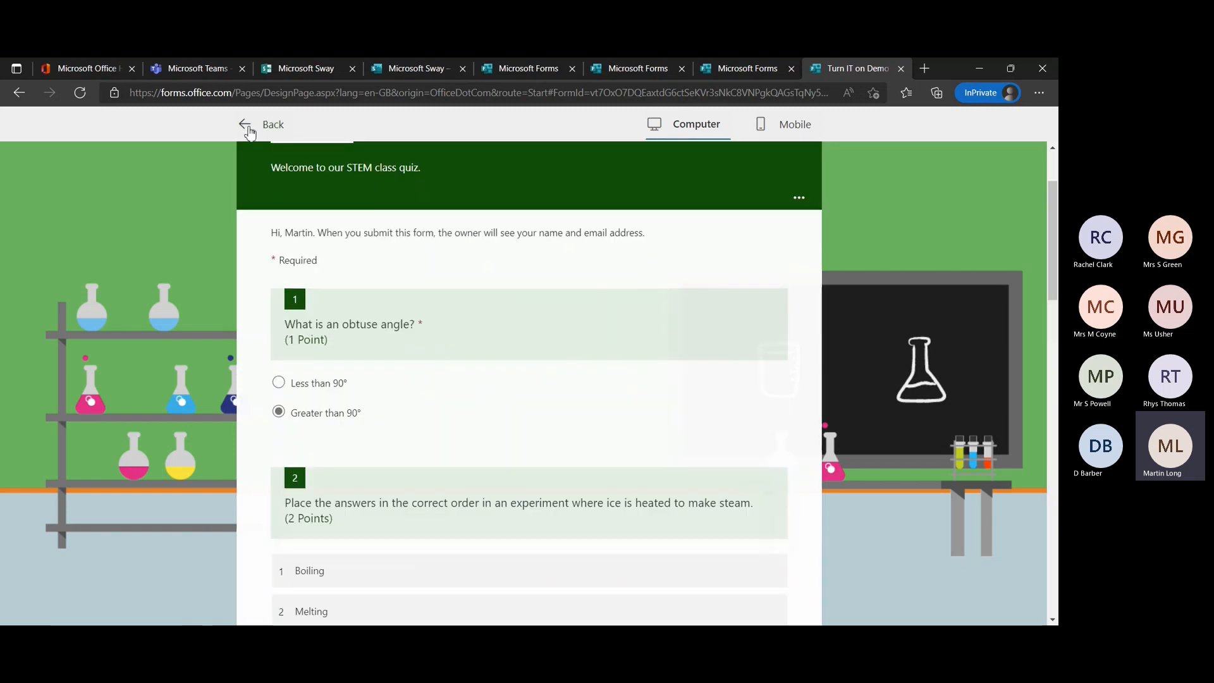
click(241, 127)
Open the branching options for the obtuse angle question.
scroll(748, 413, down, 4)
scroll(749, 412, down, 4)
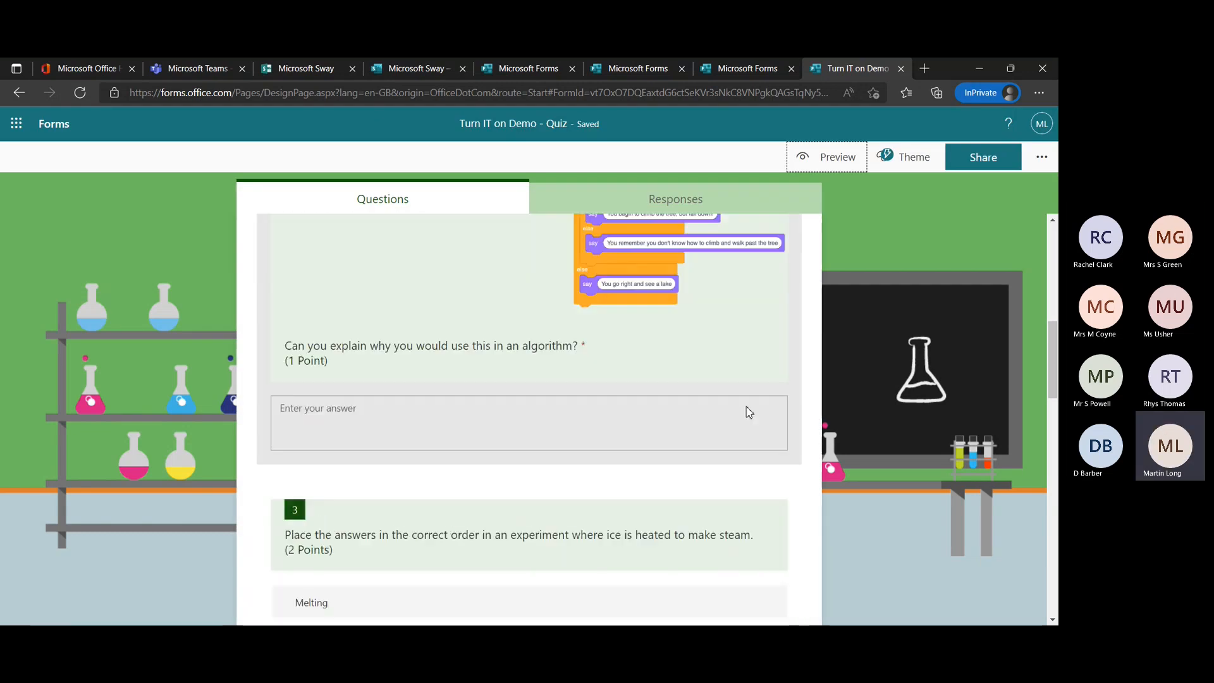
scroll(752, 402, up, 5)
click(792, 380)
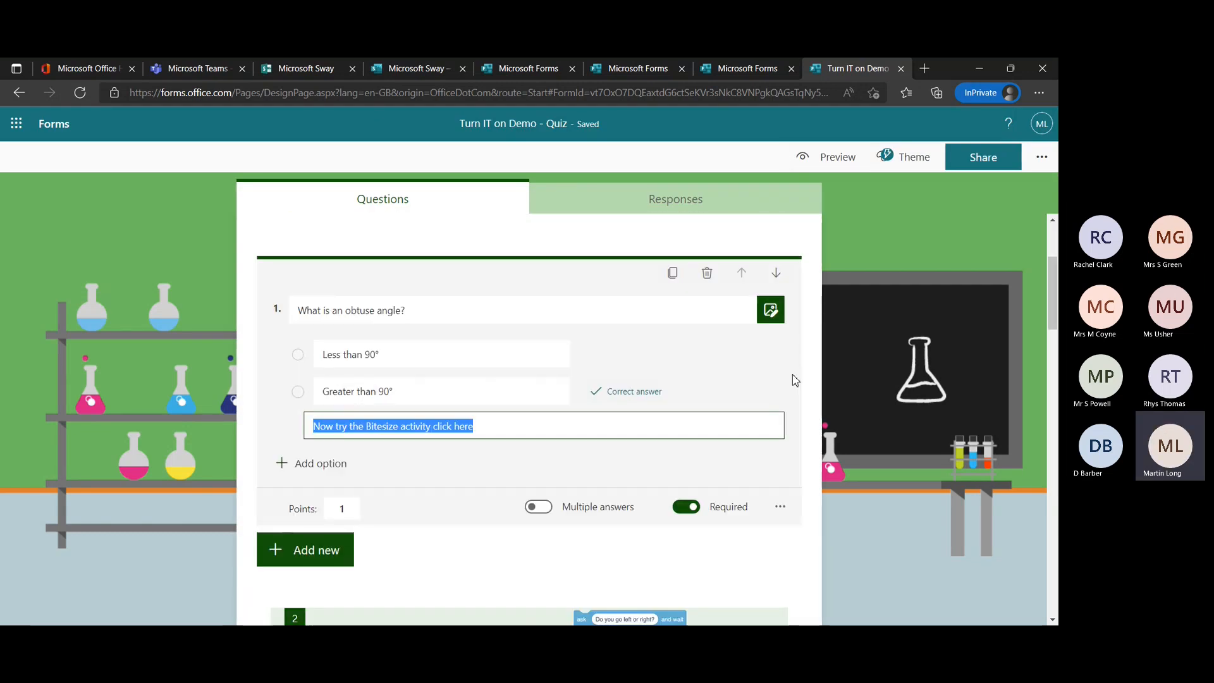
click(780, 436)
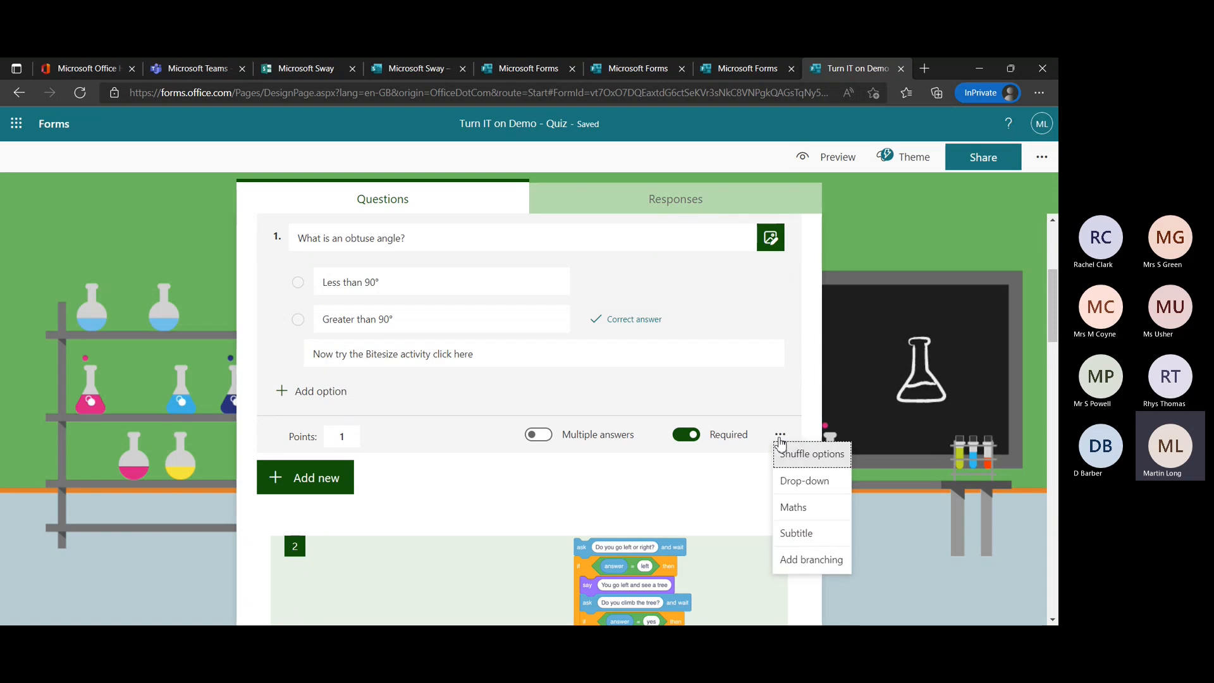
click(804, 561)
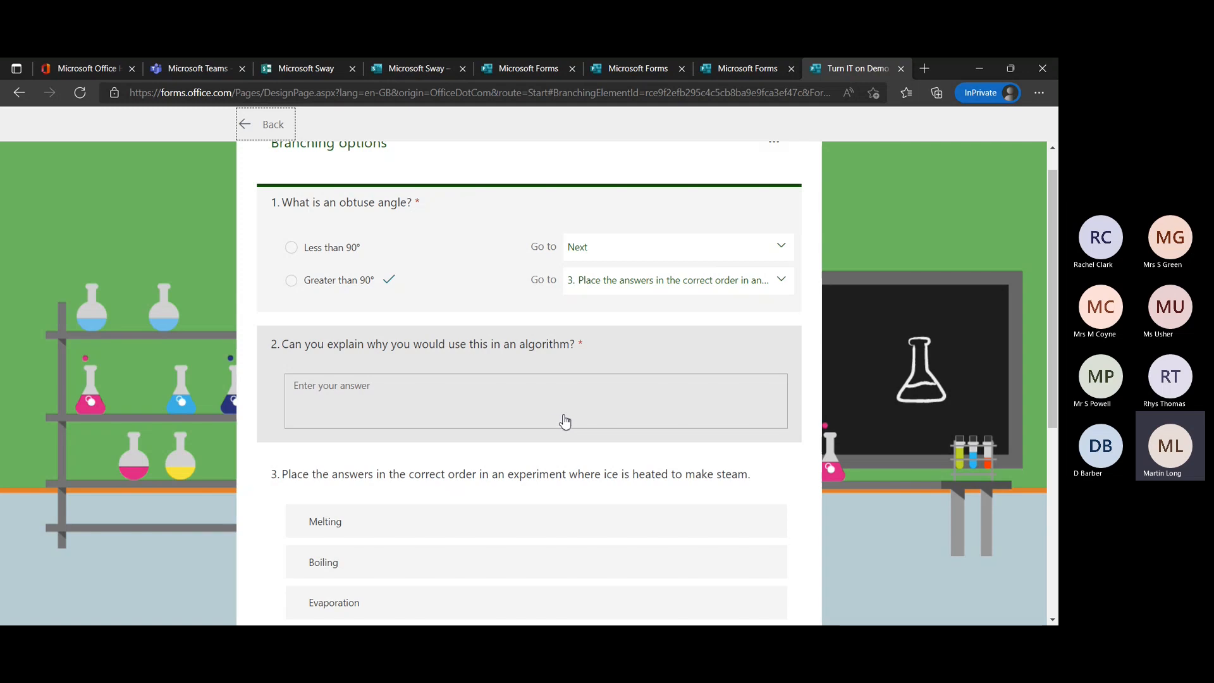
Inspect the branch destinations for Greater than 90°, keep the ice-to-steam ordering question as its target, and return to the editor.
click(782, 285)
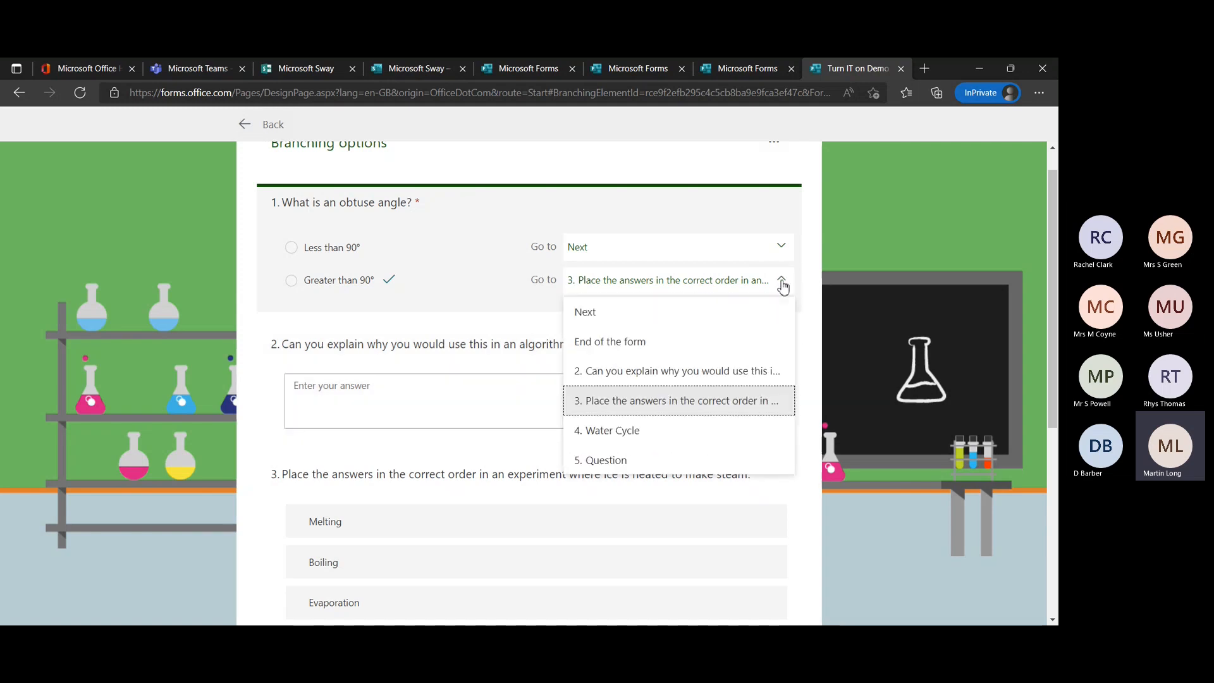
click(791, 400)
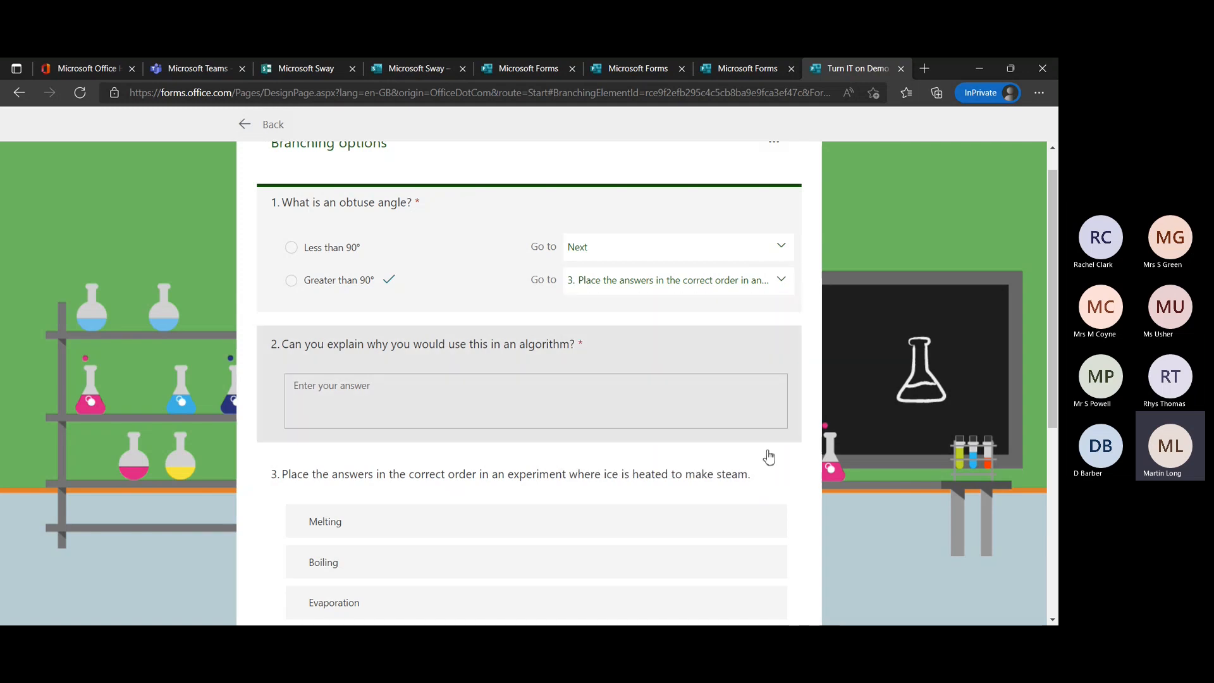
scroll(569, 504, down, 3)
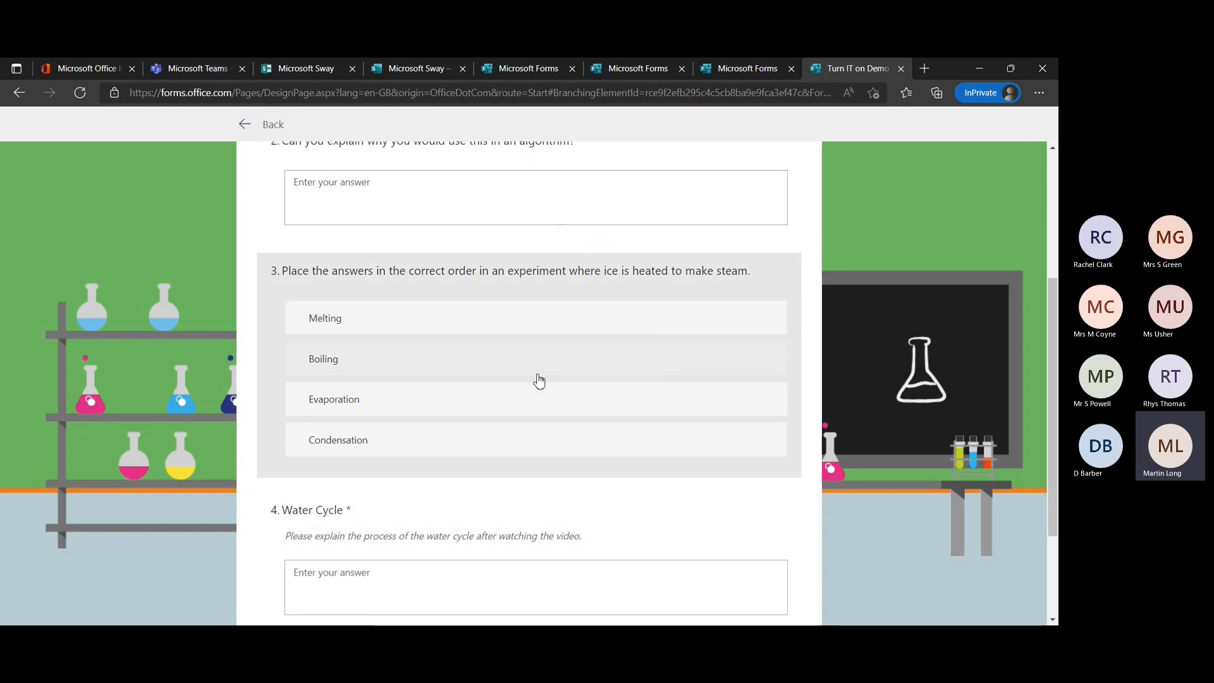
scroll(791, 363, up, 3)
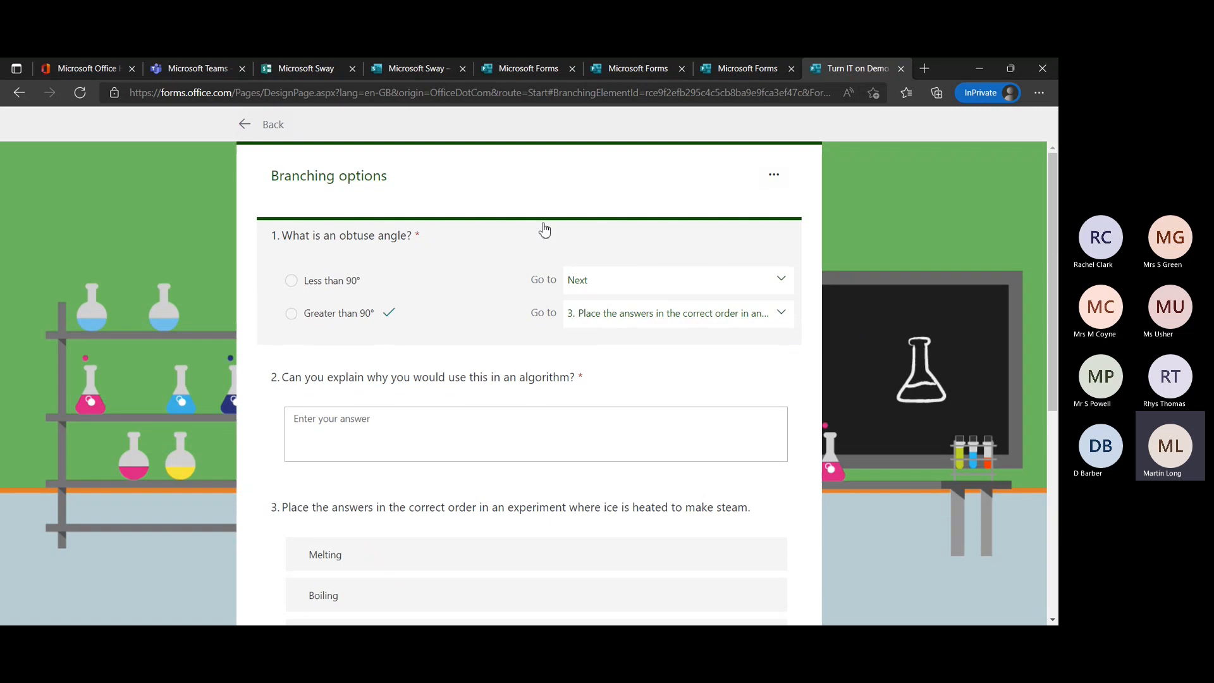
click(264, 127)
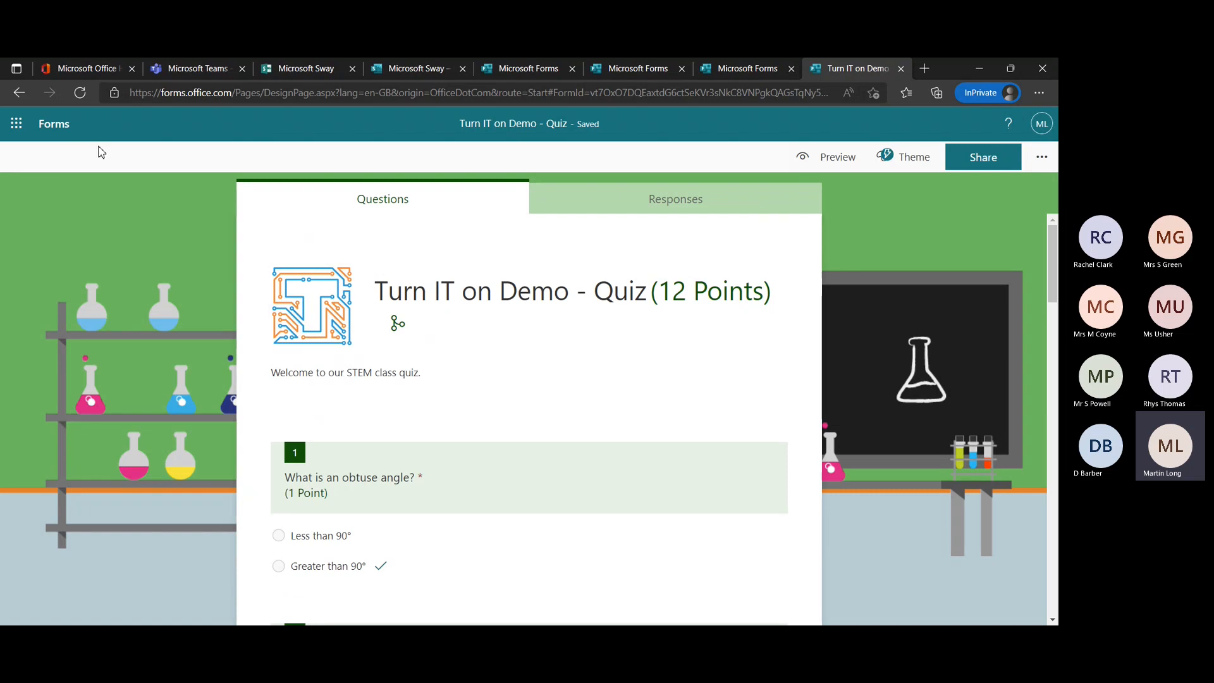
Go back to the forms list, open Turn IT on Demo - Questionnaire and look over its first questions.
click(73, 119)
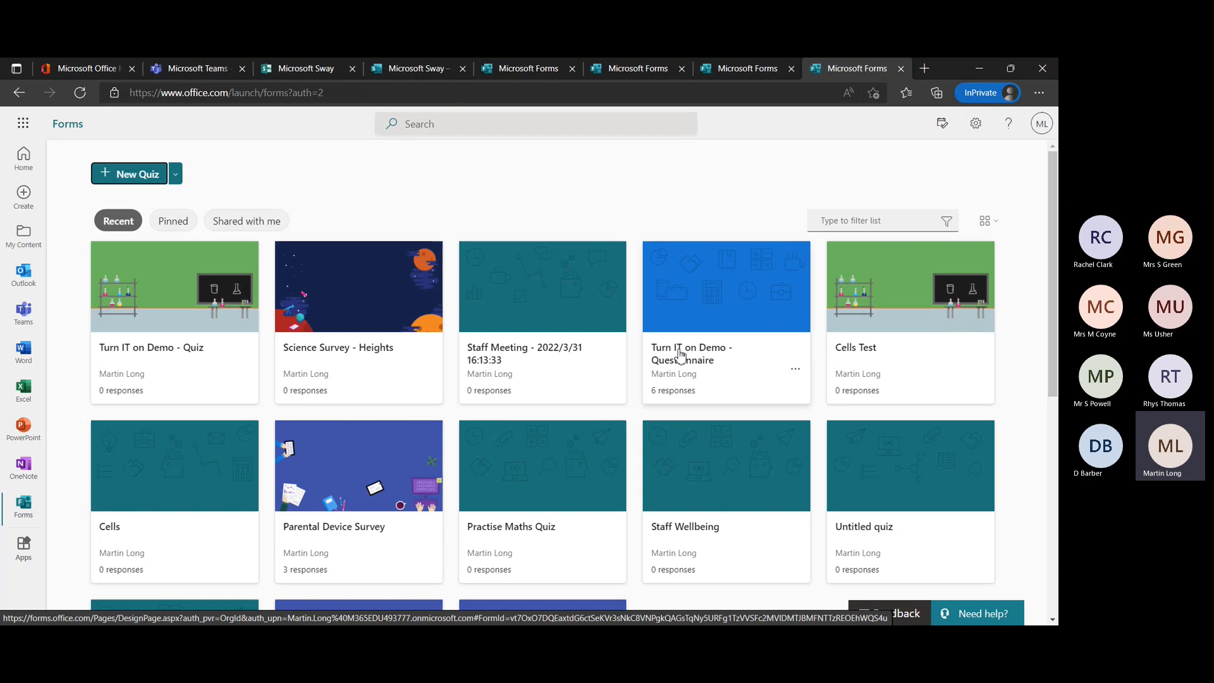
click(175, 174)
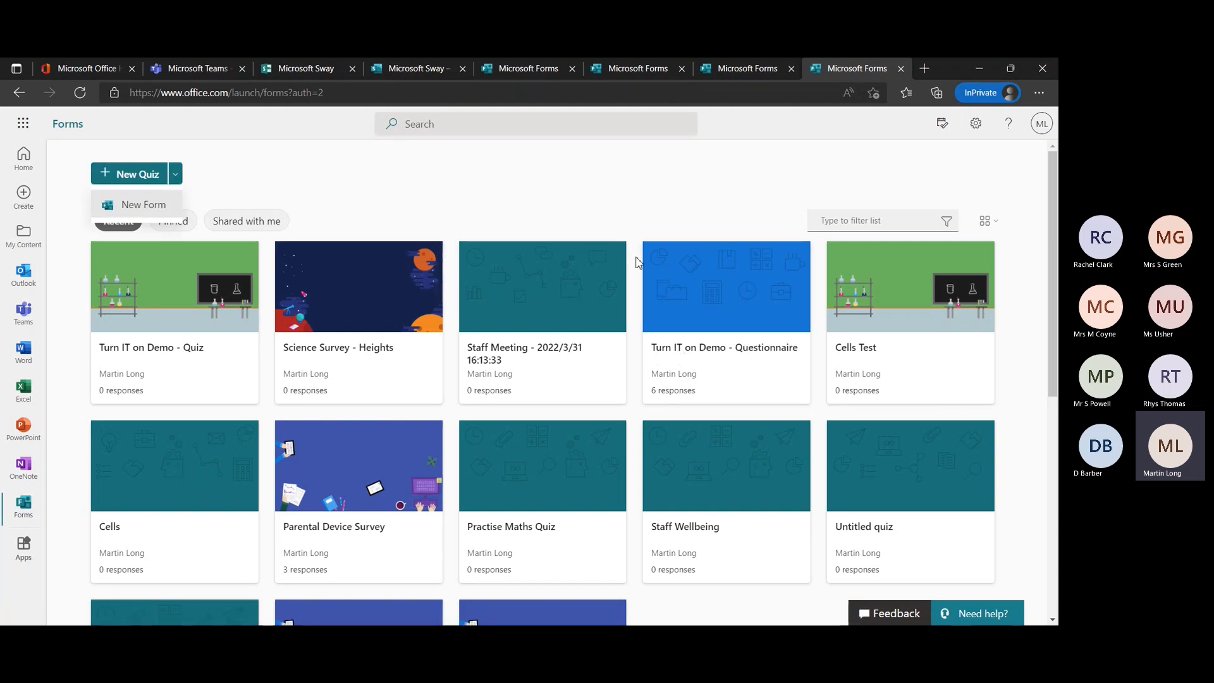
click(686, 287)
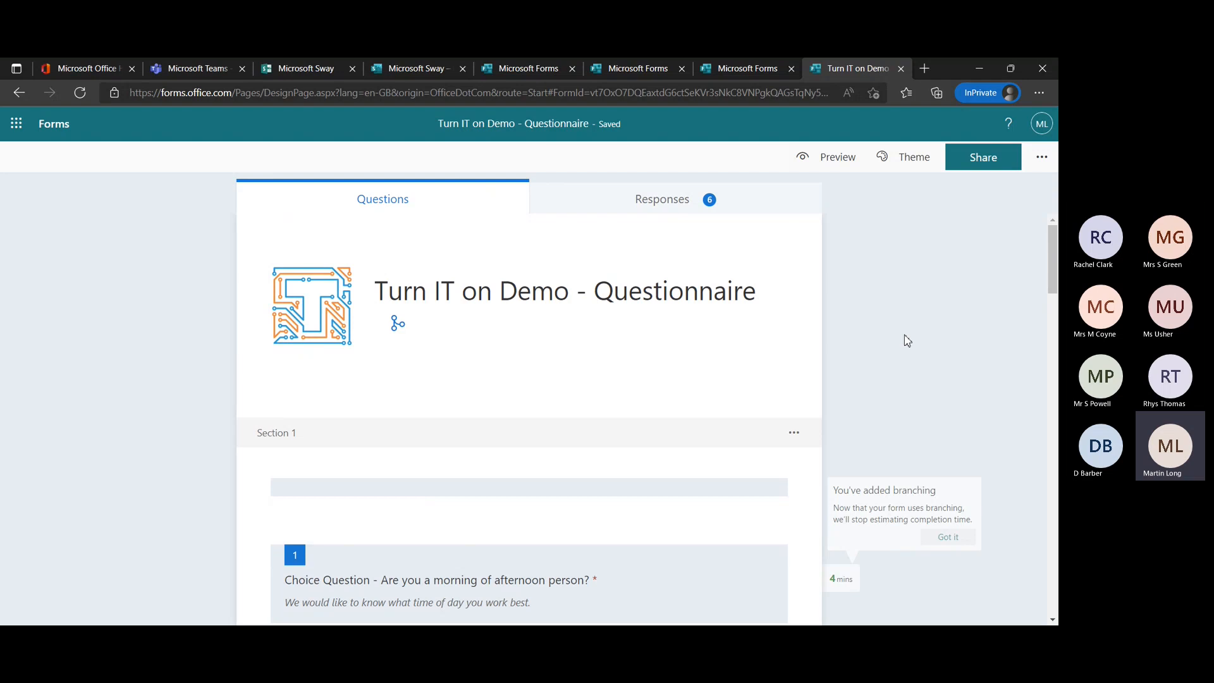
scroll(905, 336, down, 5)
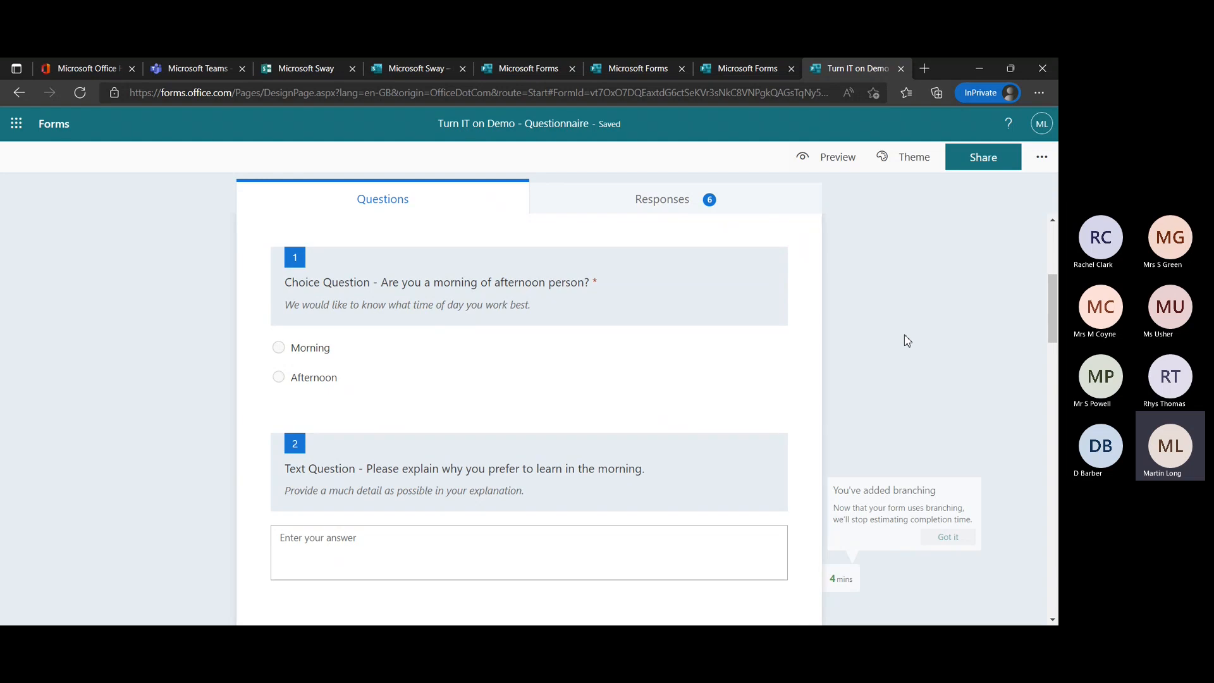
scroll(904, 340, up, 3)
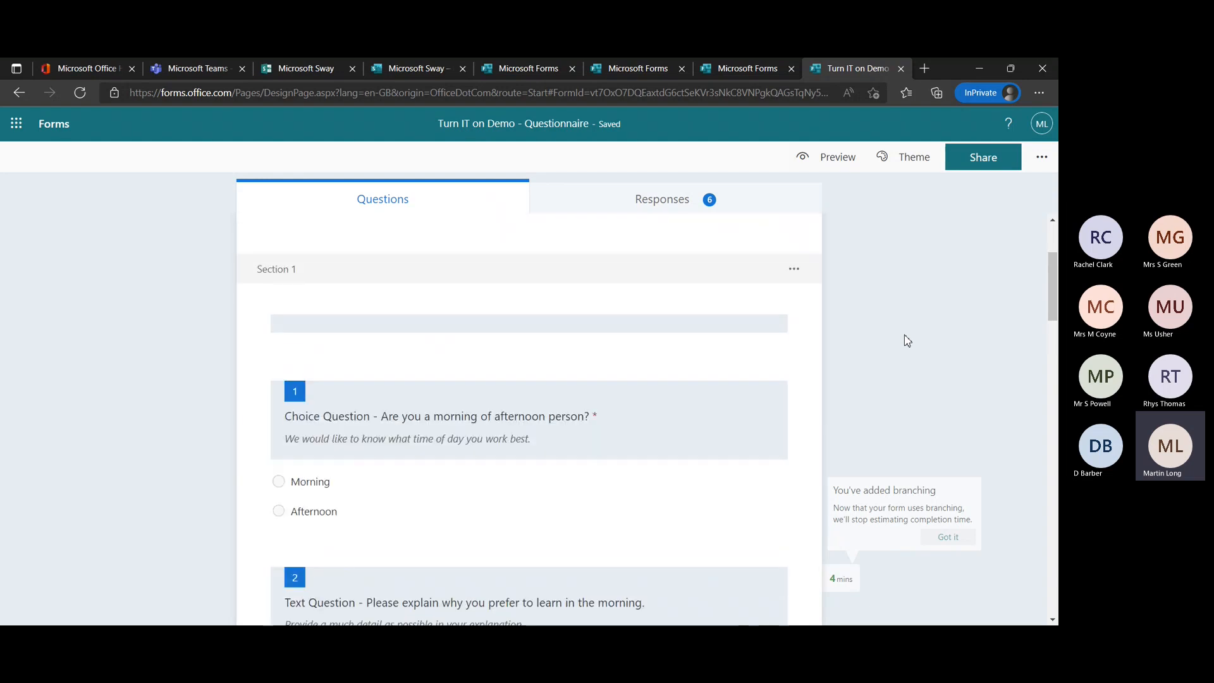
scroll(907, 322, up, 1)
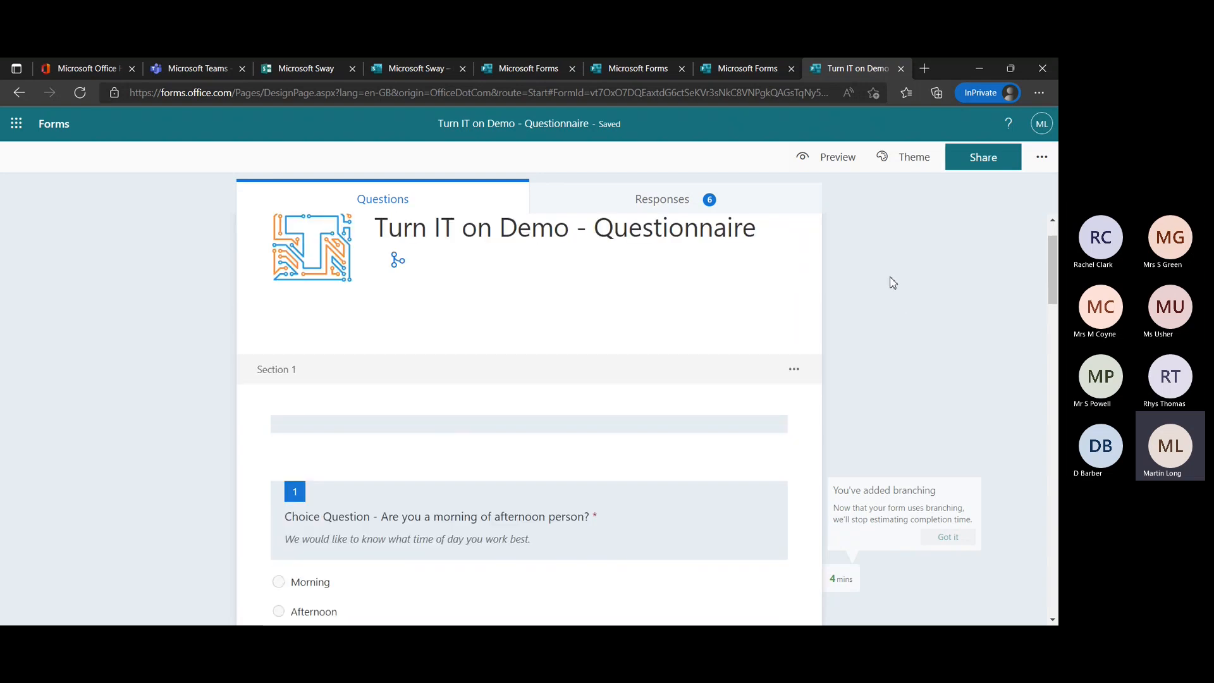
Preview the questionnaire and answer the morning or afternoon person question with Morning.
click(824, 161)
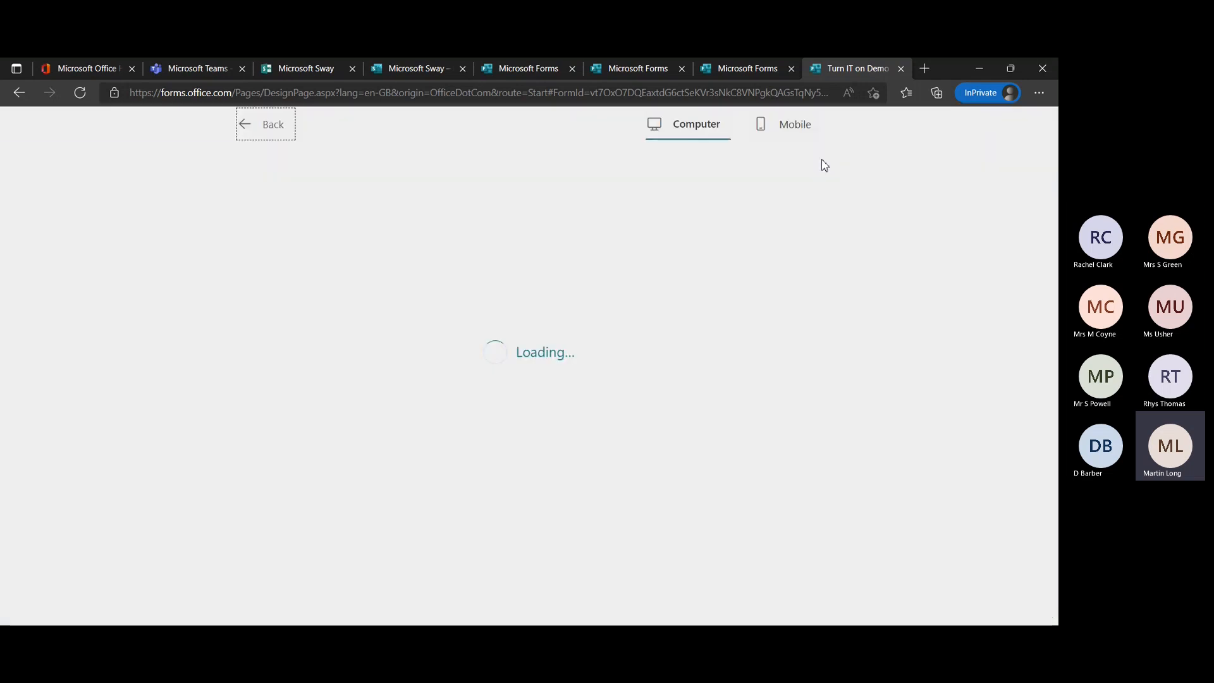
scroll(855, 344, down, 2)
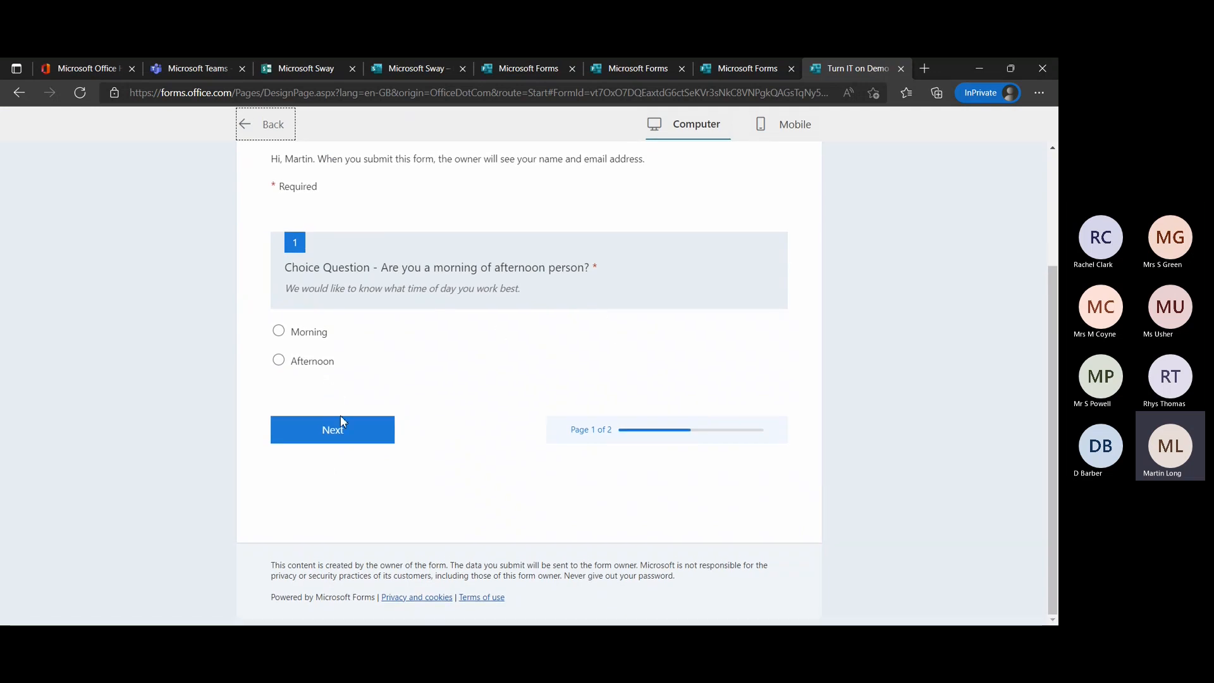
click(282, 334)
scroll(631, 413, down, 3)
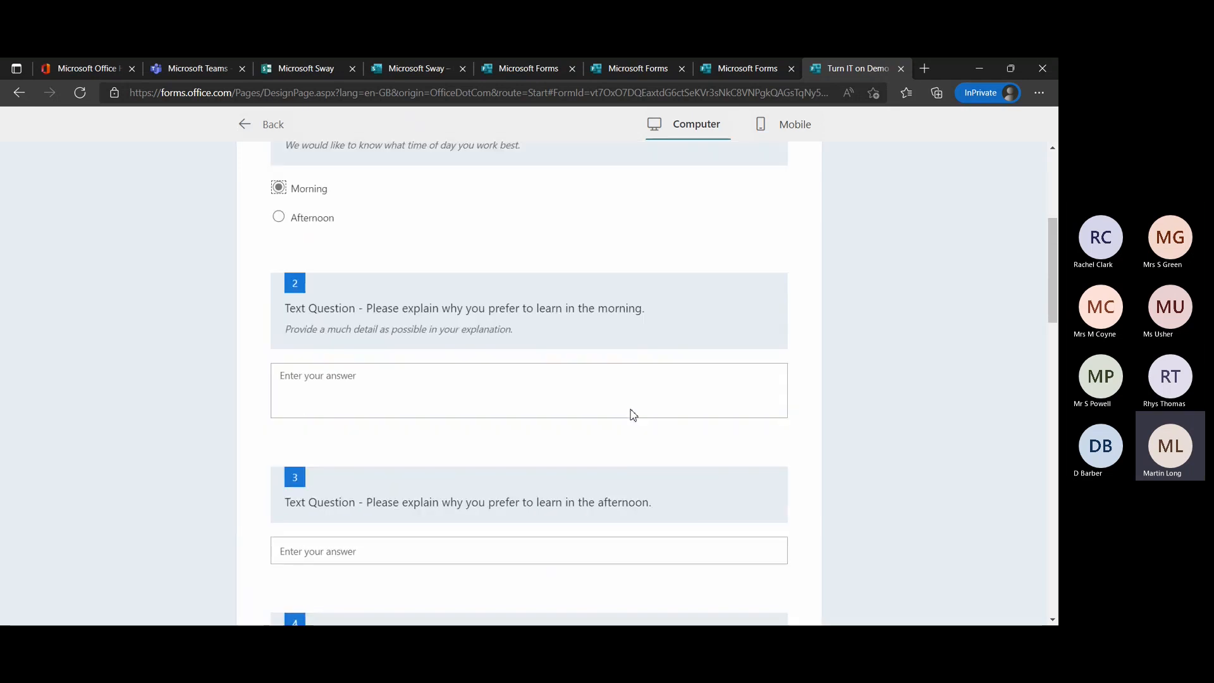
Look over the preview's two text questions, the star rating question and the date example.
scroll(633, 414, up, 1)
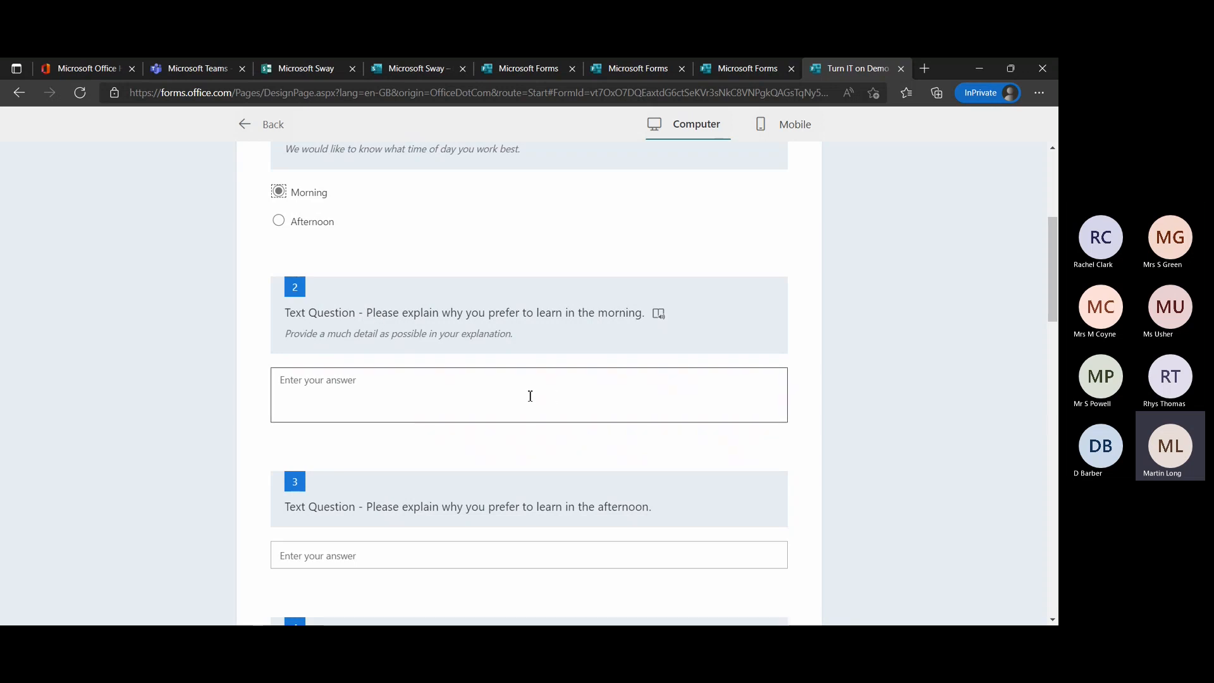
scroll(530, 396, down, 2)
click(380, 283)
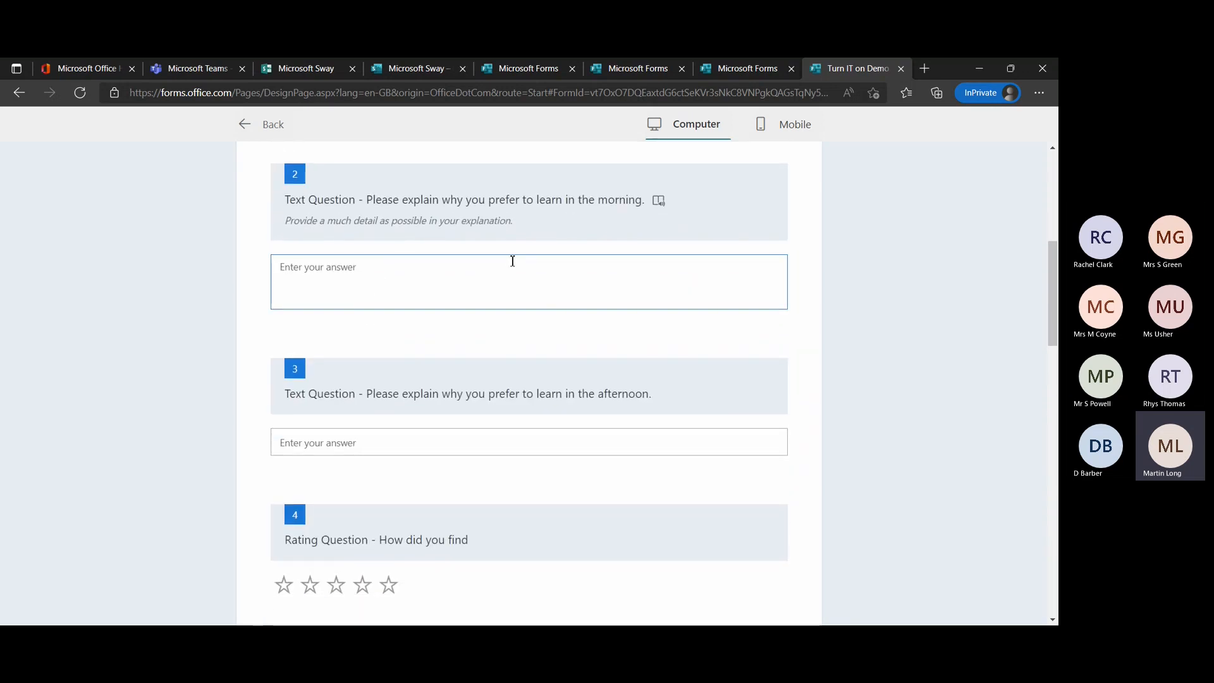
scroll(620, 336, down, 3)
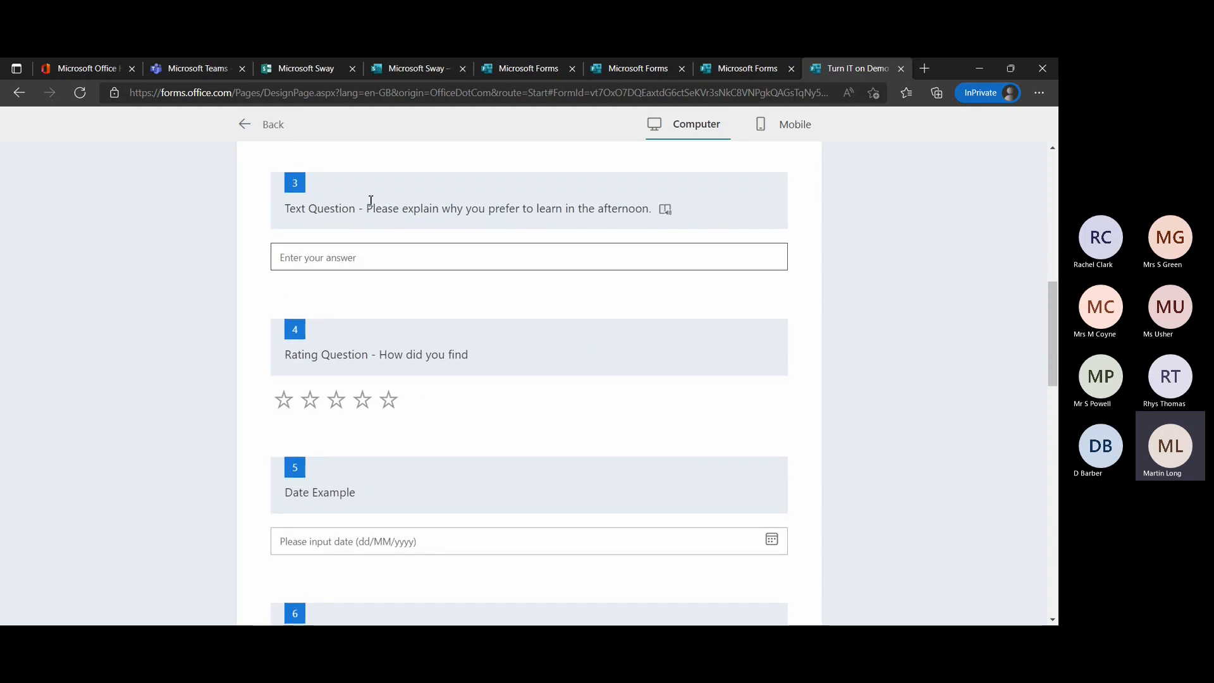
scroll(371, 200, up, 2)
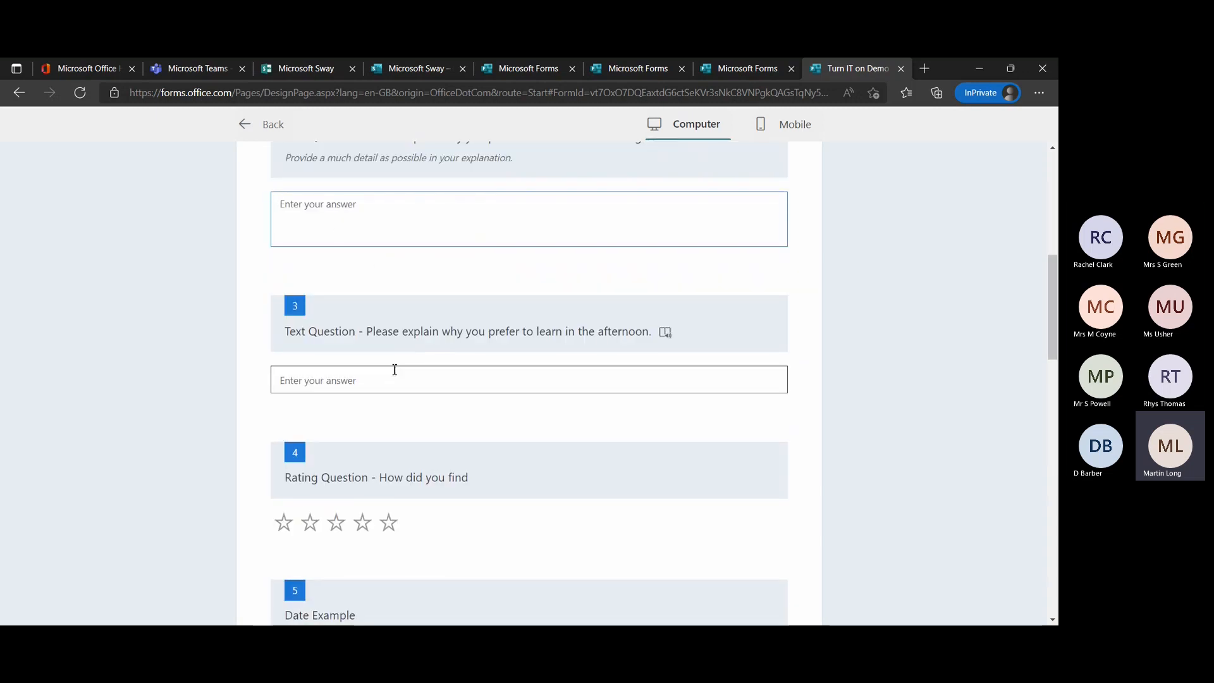
scroll(395, 369, down, 4)
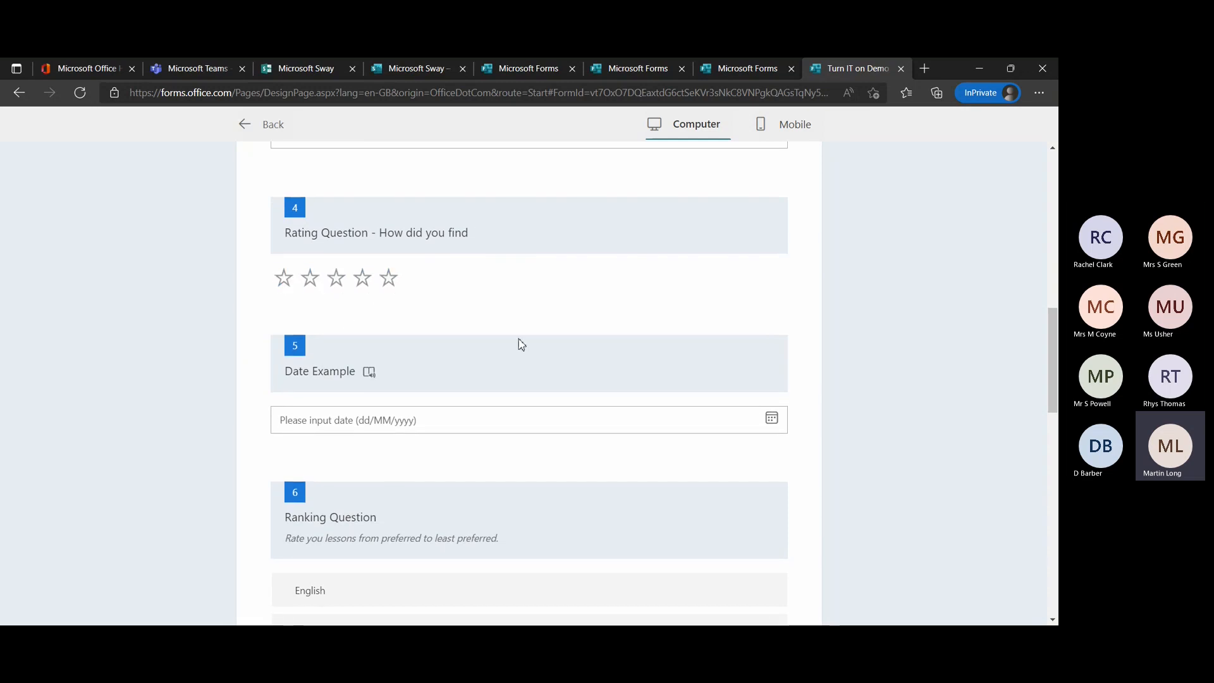
scroll(521, 344, down, 3)
scroll(380, 272, up, 1)
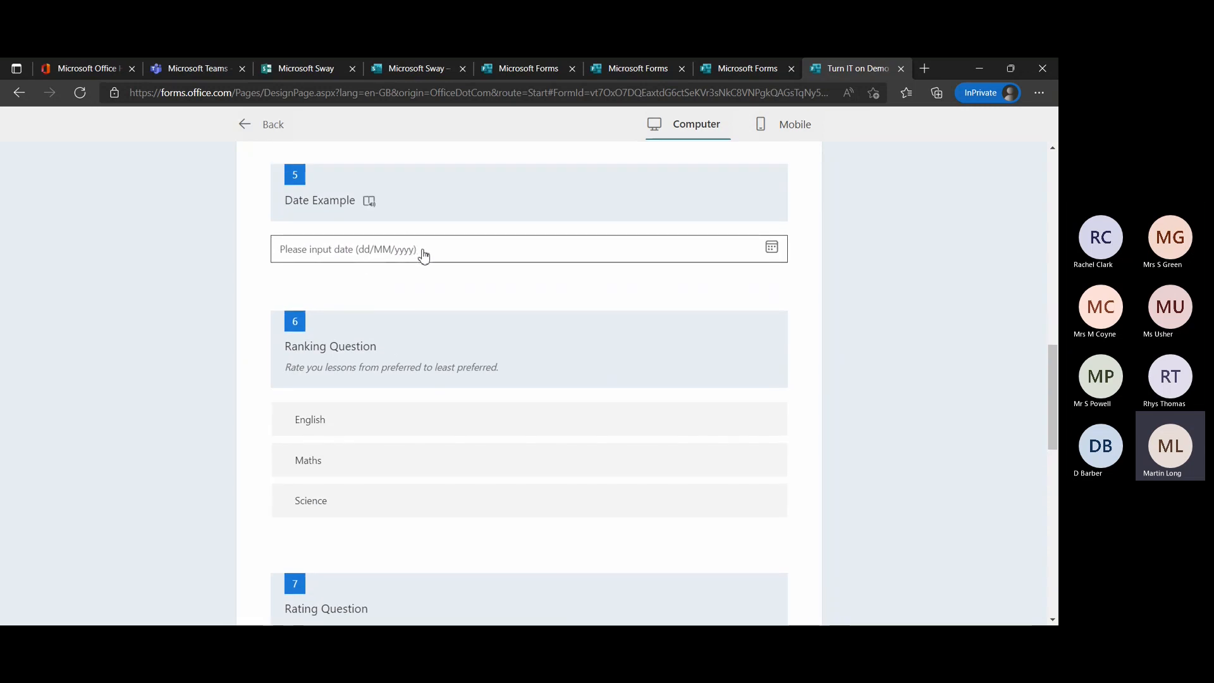
Move English down one place in the preview's lesson ranking question and select Maths.
scroll(424, 255, down, 2)
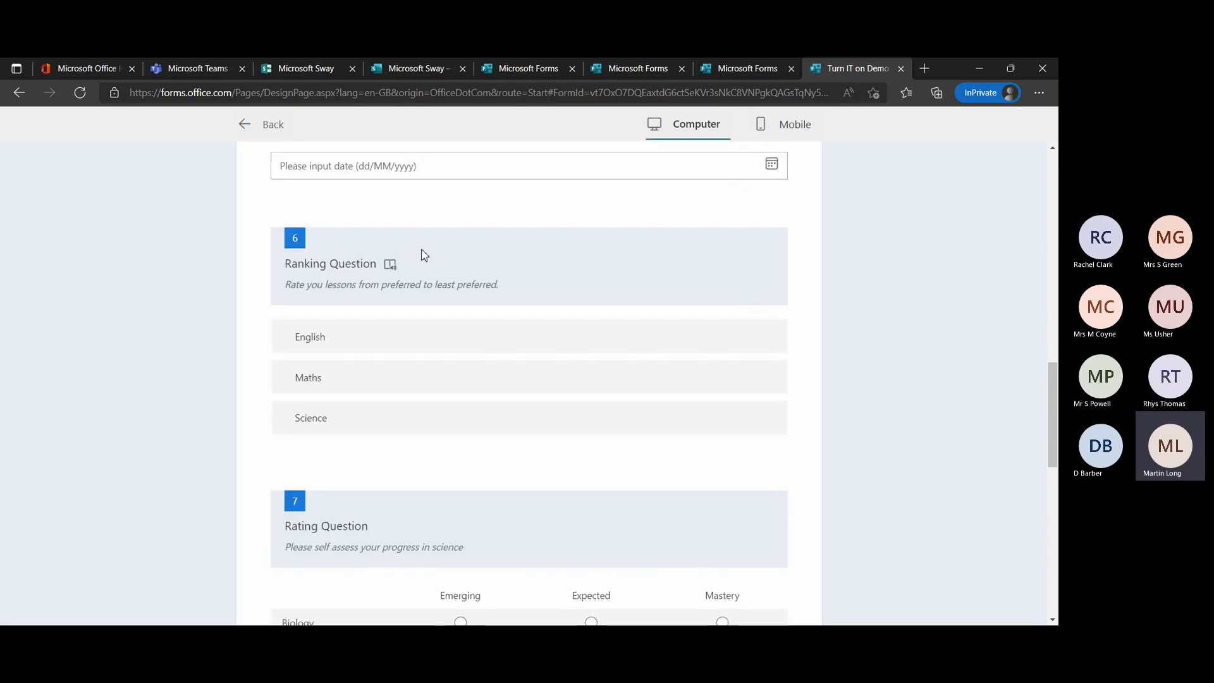
scroll(424, 254, down, 1)
mouse_move(414, 266)
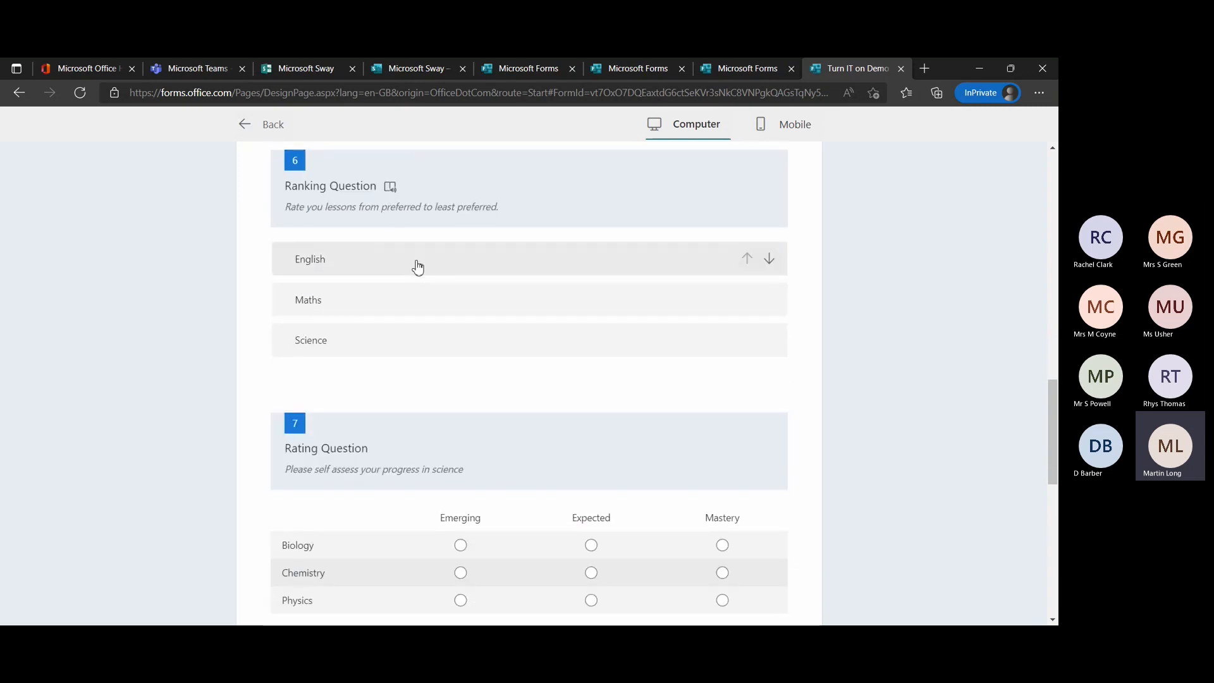
click(770, 262)
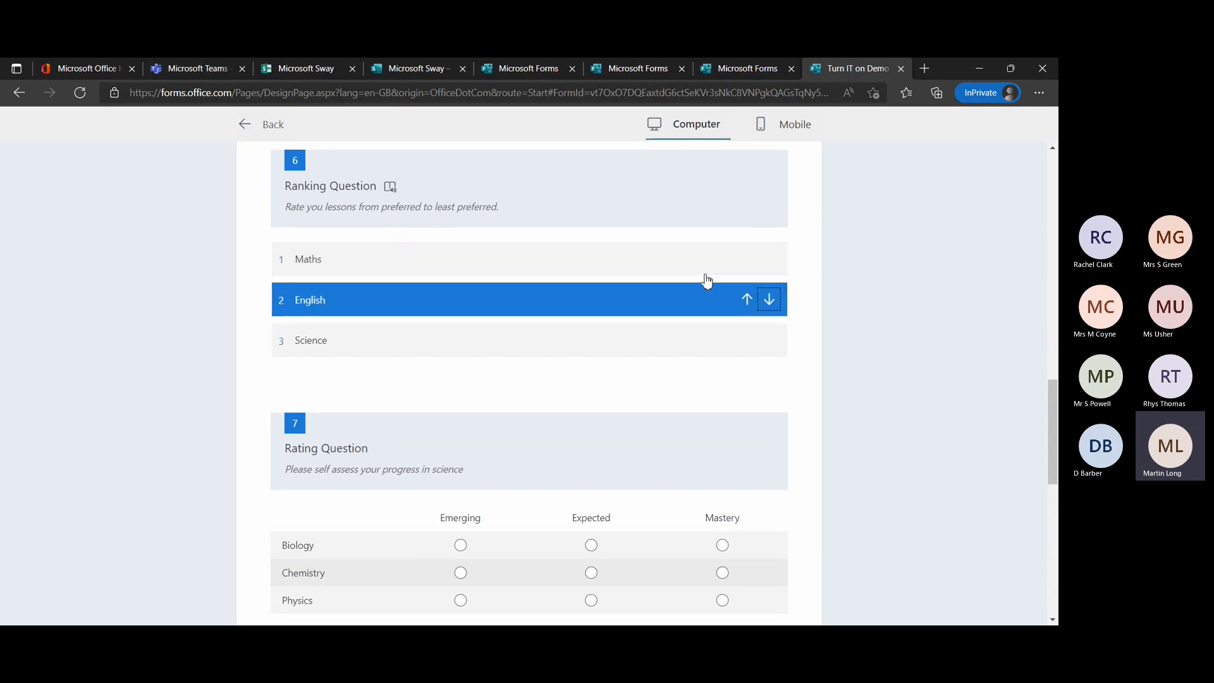
click(745, 268)
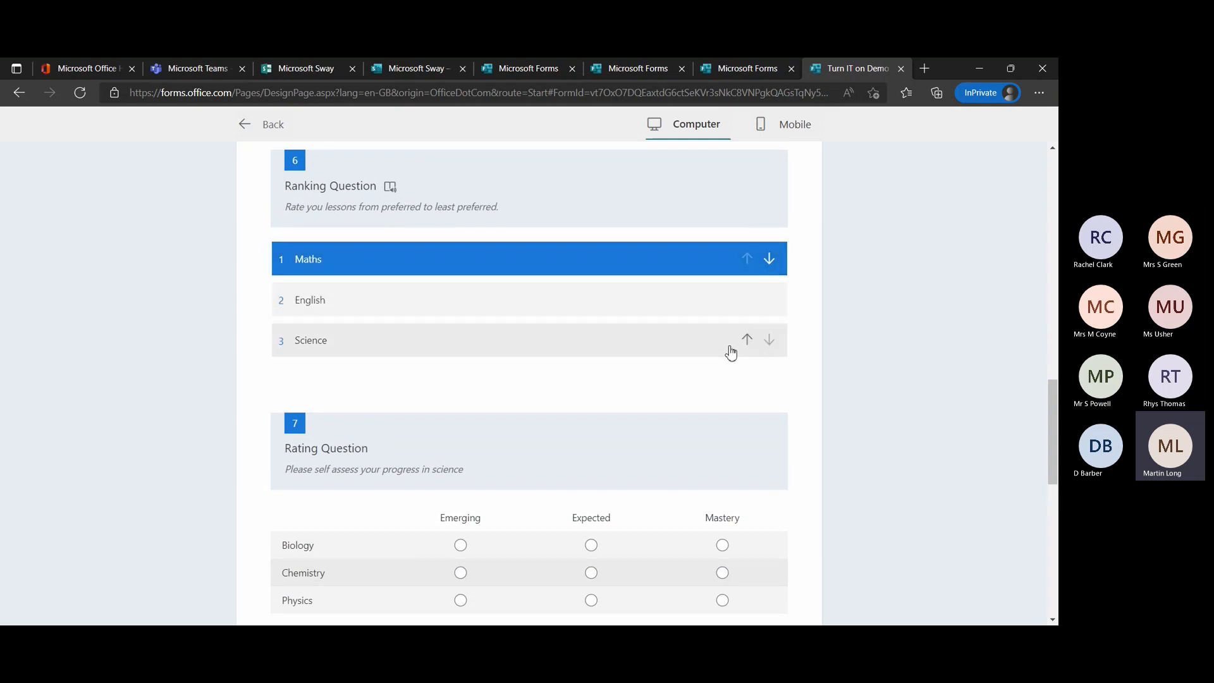
Rate Biology as Mastery, Chemistry as Expected and Physics as Emerging in the science self-assessment question.
scroll(727, 352, down, 3)
scroll(728, 351, down, 1)
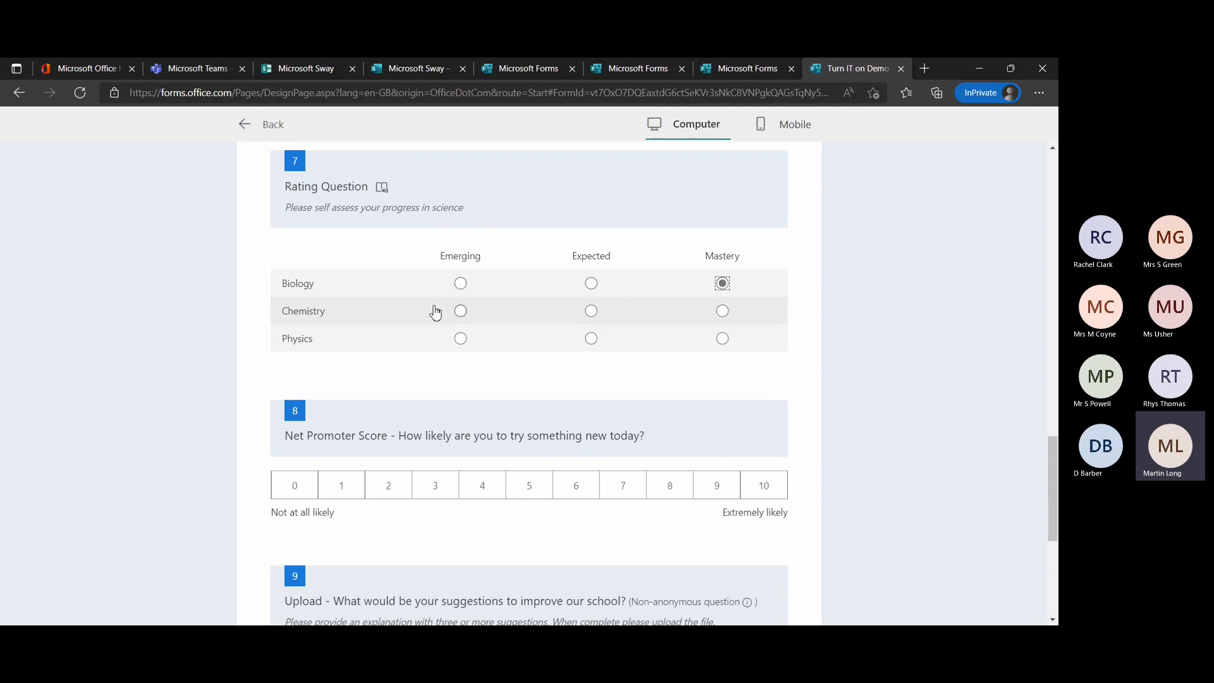
click(591, 313)
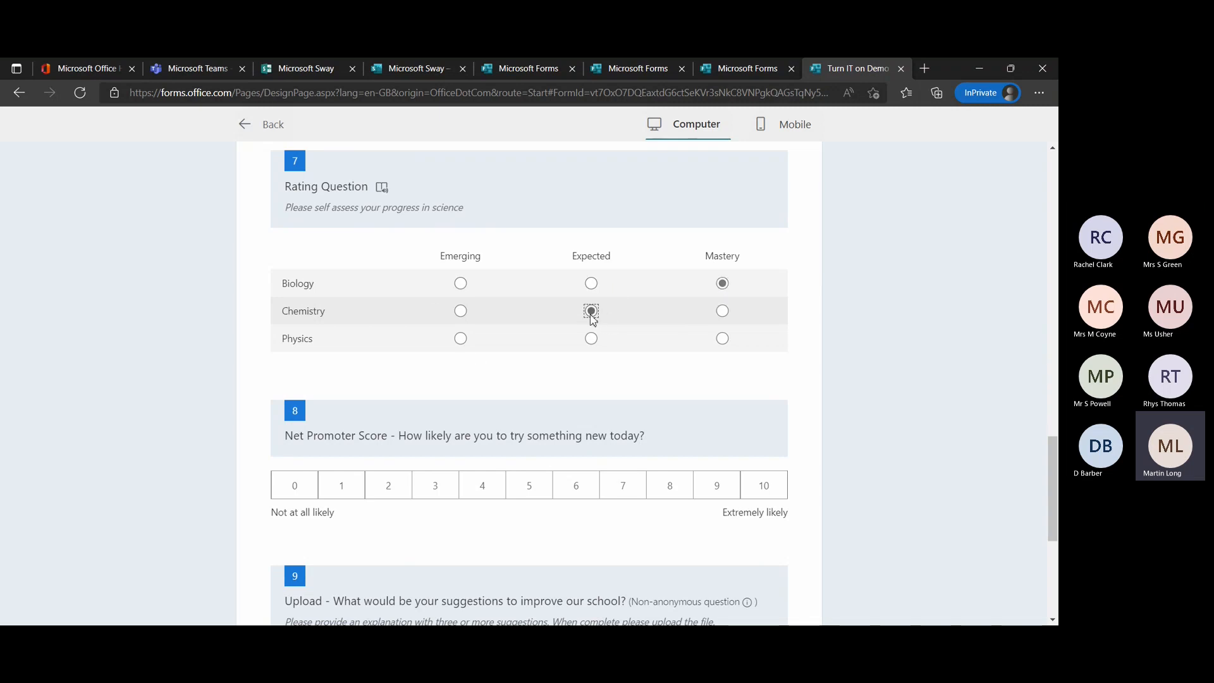
click(461, 339)
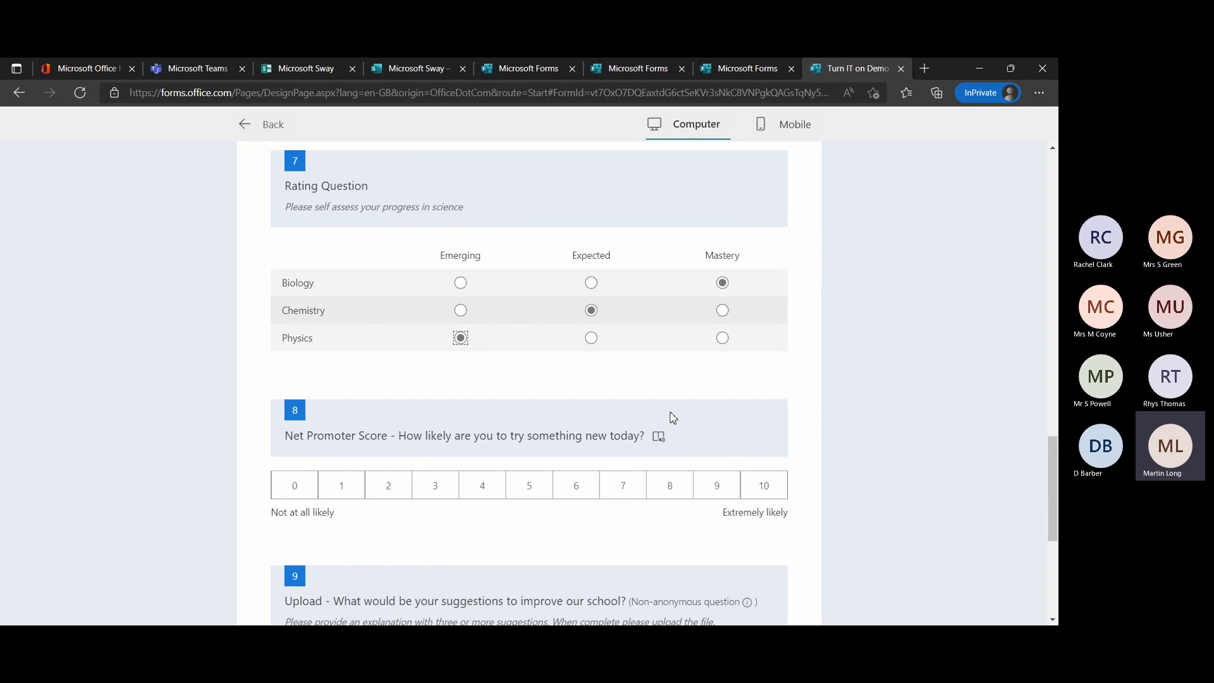
Score the Net Promoter question about trying something new as 9 and view the file upload question at the page's end.
scroll(673, 417, down, 3)
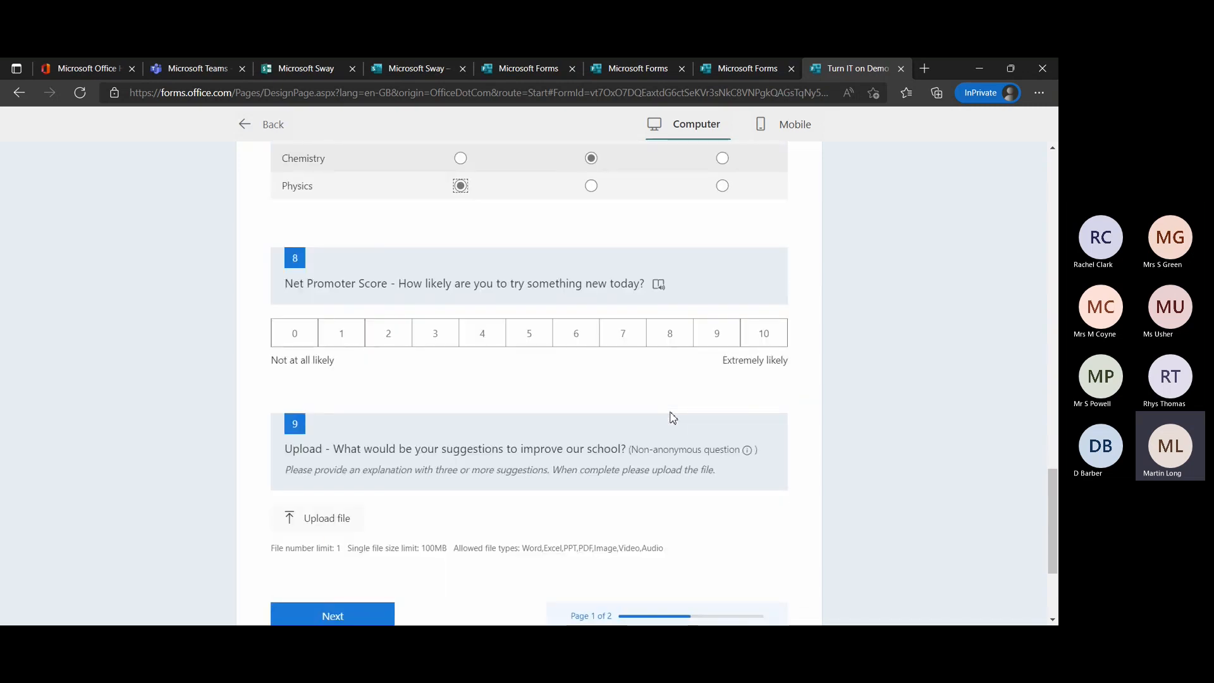
scroll(672, 418, down, 1)
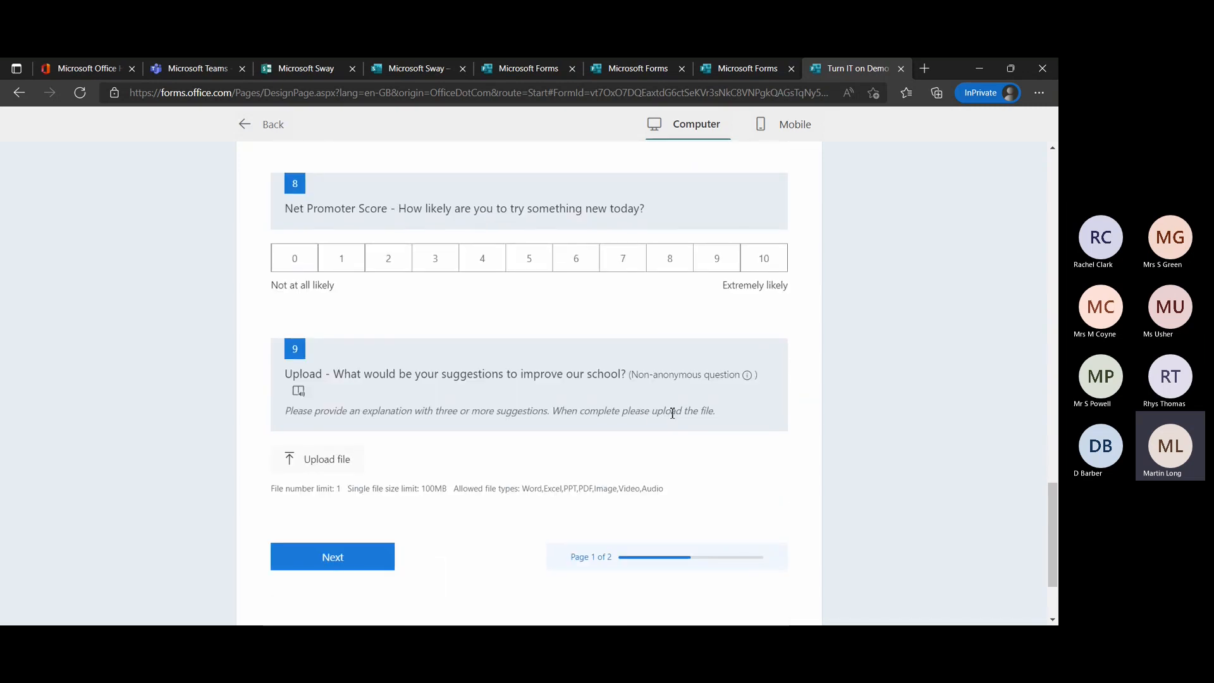
click(710, 268)
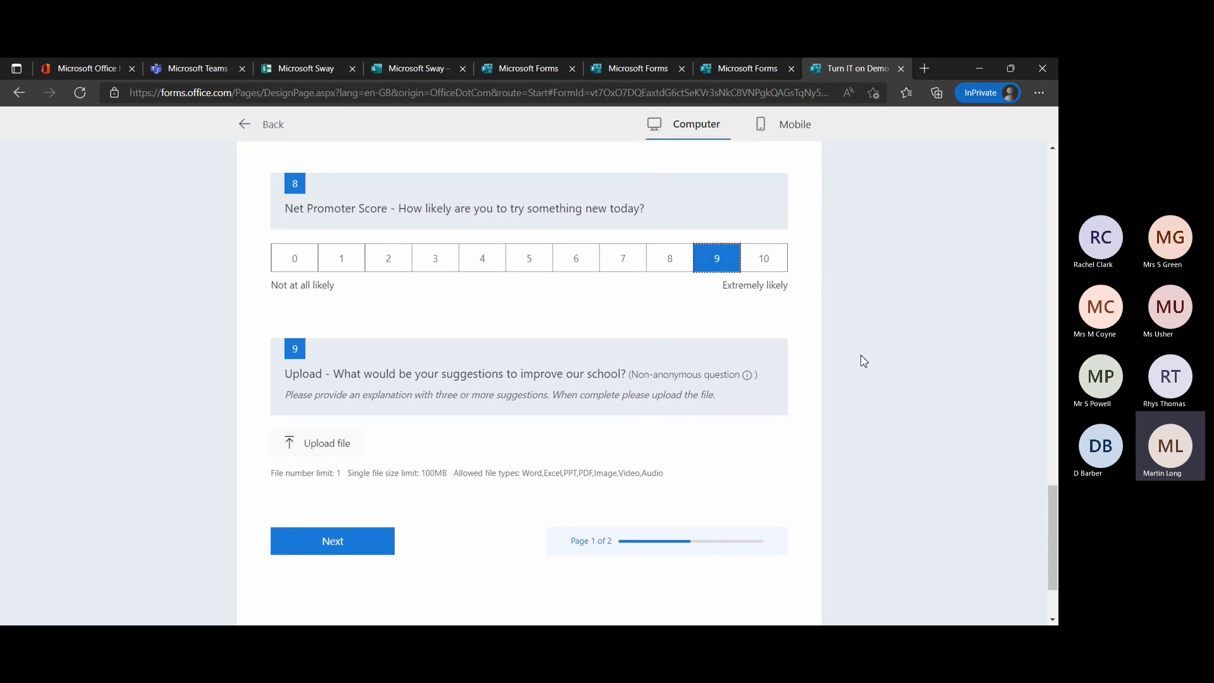
scroll(864, 361, down, 2)
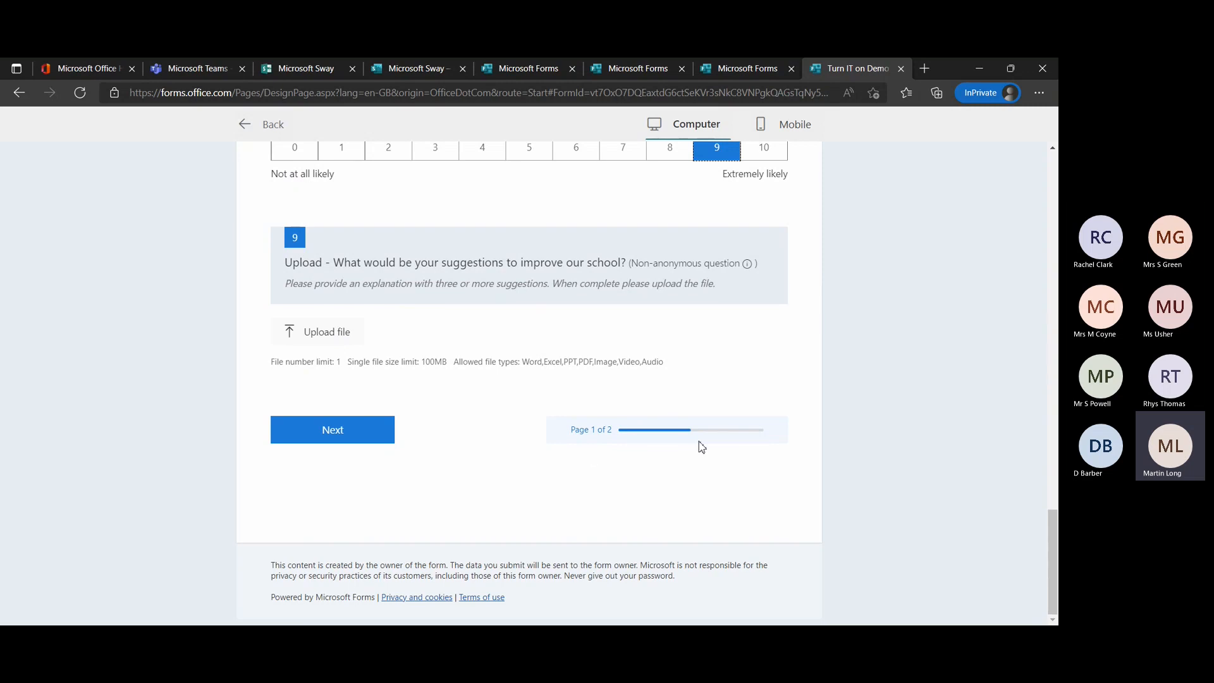
View the preview's Section Two page on future developments and return to editing the questionnaire.
click(361, 442)
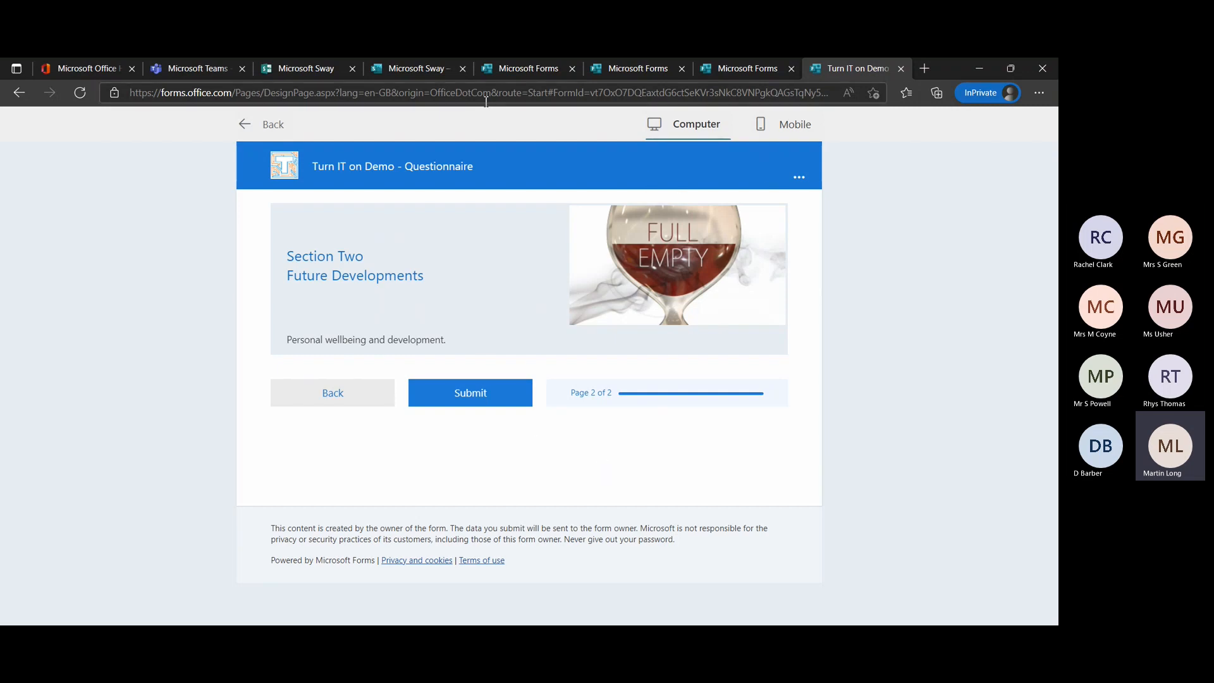
click(274, 130)
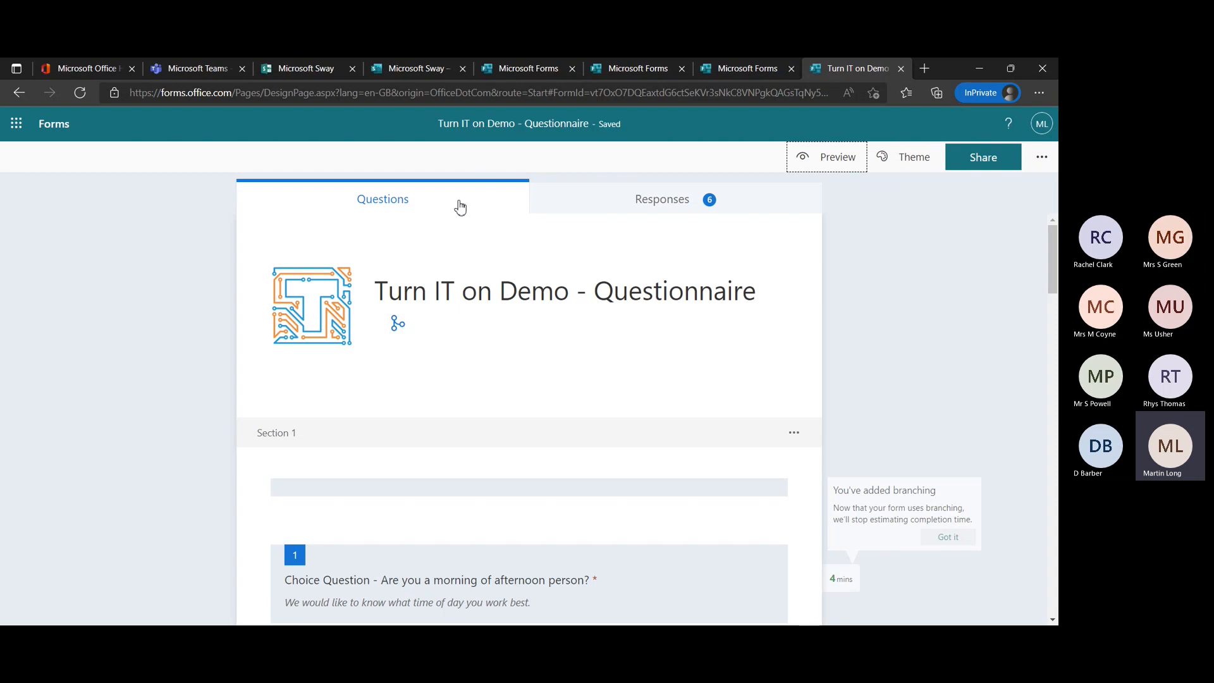
Examine the questionnaire's response summary, from the overall figures through the charts and latest answers for each question.
click(687, 213)
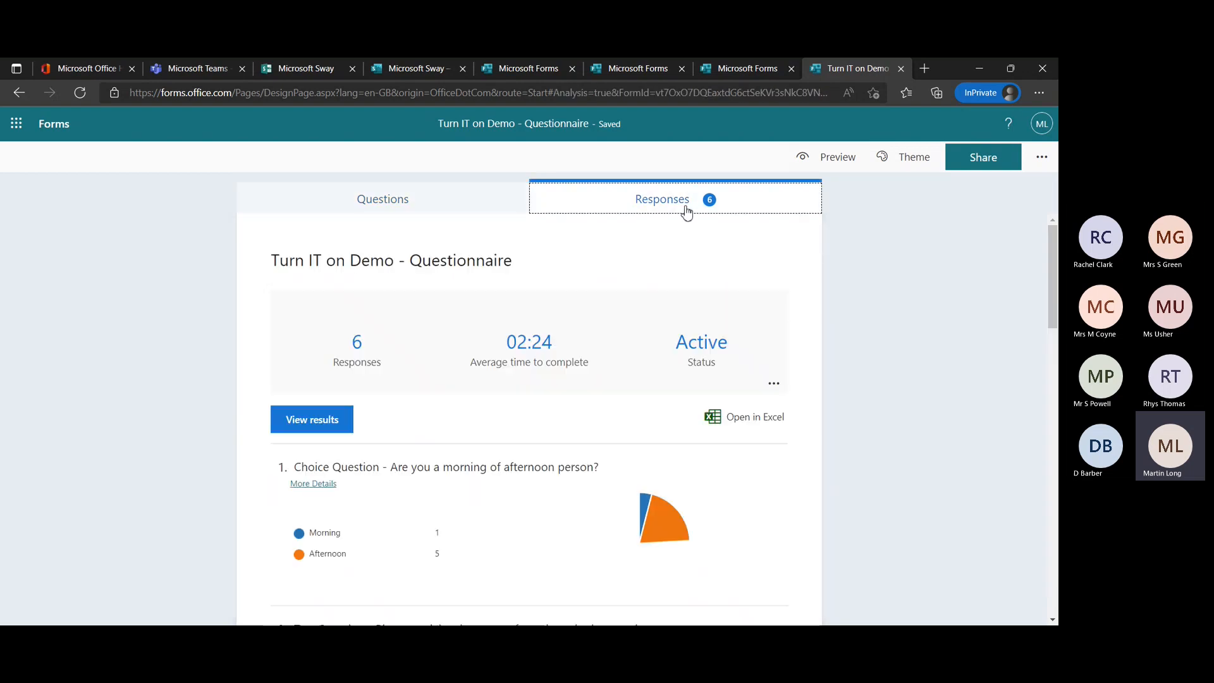
scroll(885, 376, down, 2)
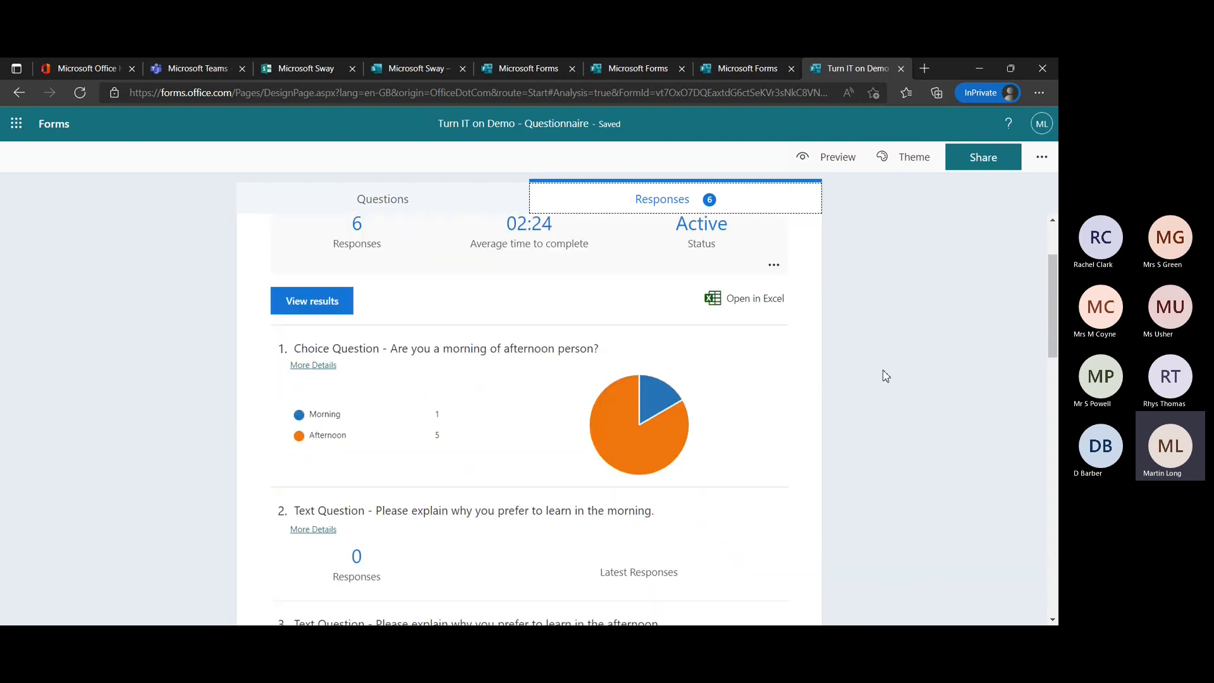
scroll(719, 441, down, 1)
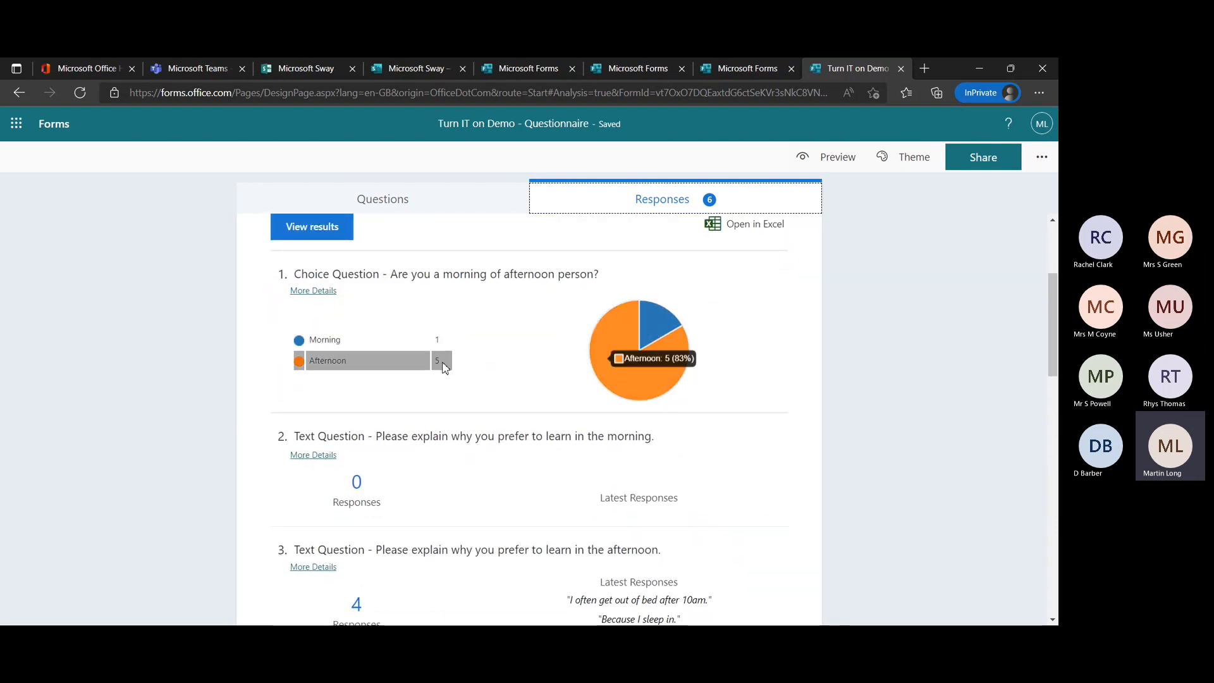
scroll(930, 440, down, 1)
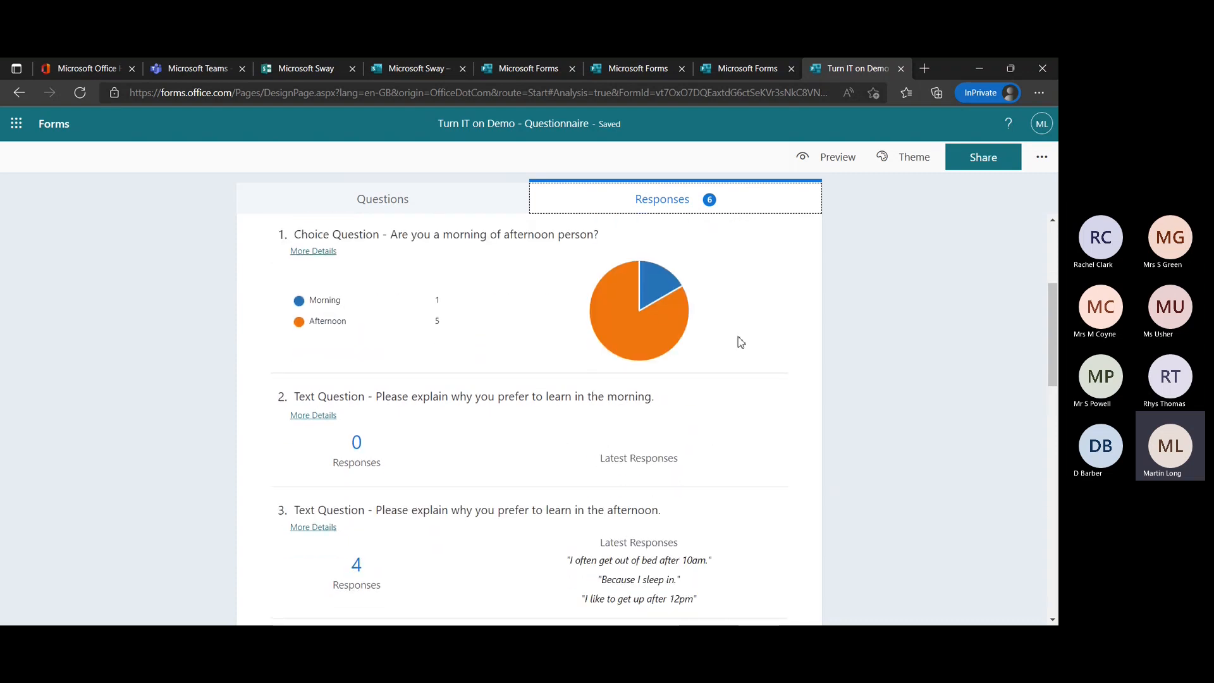
scroll(1018, 437, down, 1)
scroll(1029, 443, down, 1)
scroll(842, 366, up, 1)
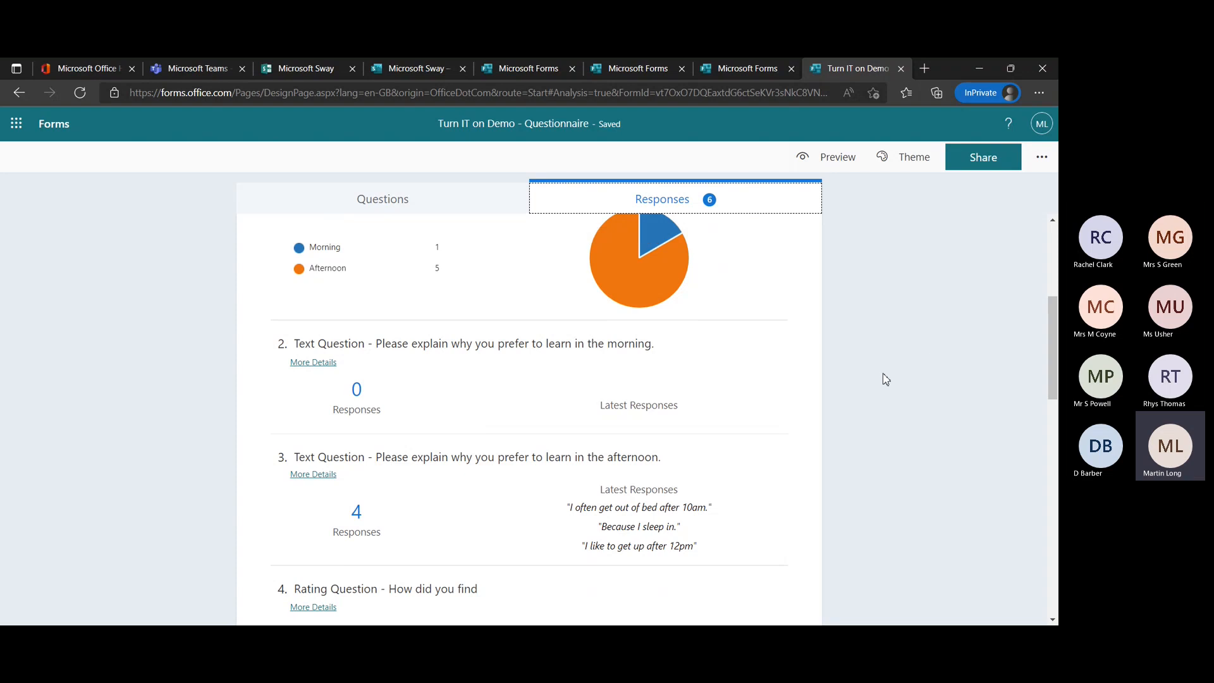
scroll(882, 373, down, 3)
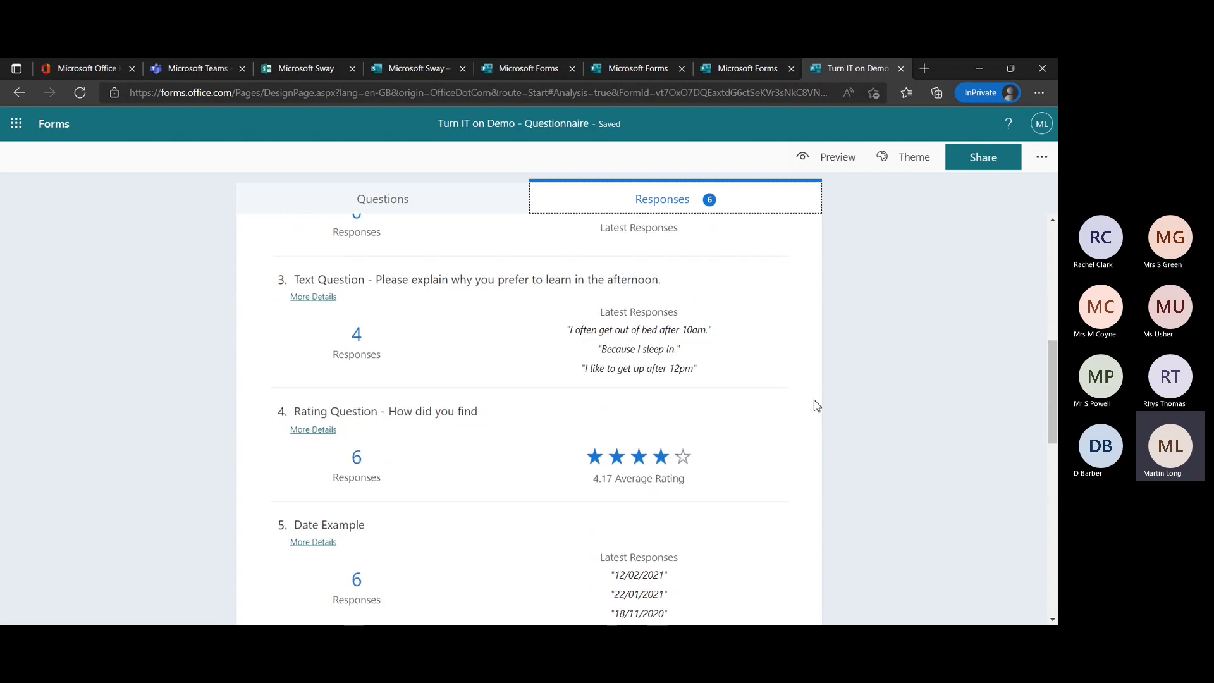
scroll(1008, 561, down, 7)
scroll(1009, 563, down, 3)
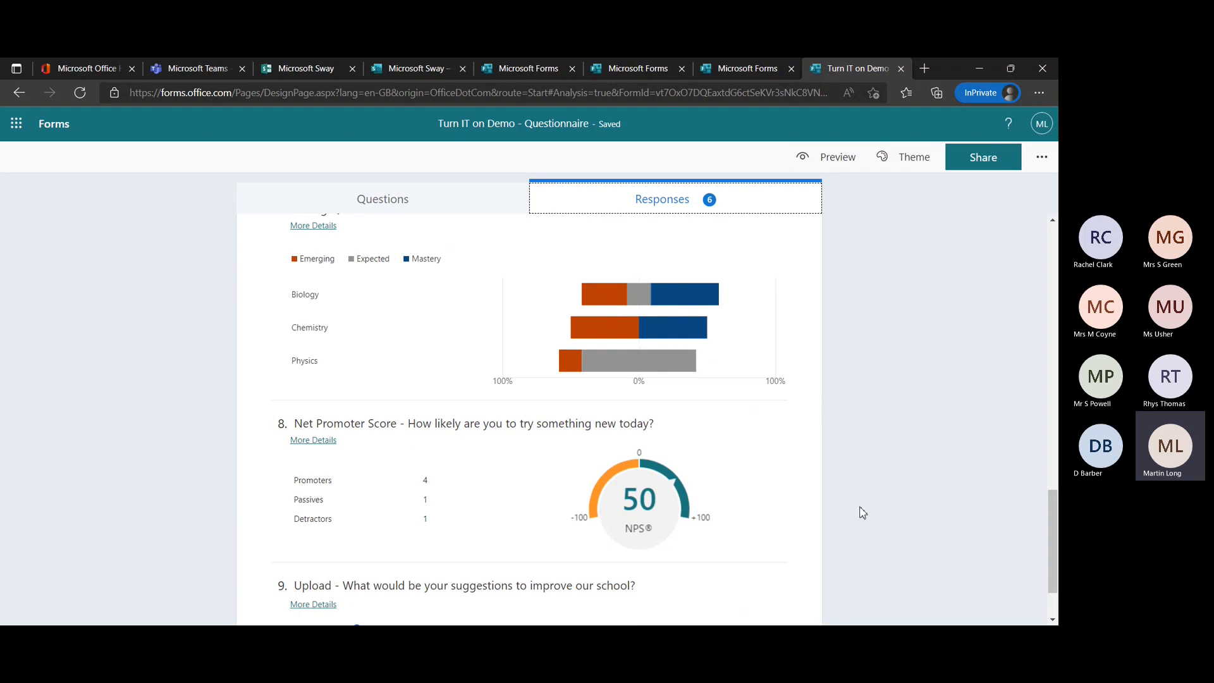
scroll(863, 512, down, 2)
scroll(863, 512, up, 18)
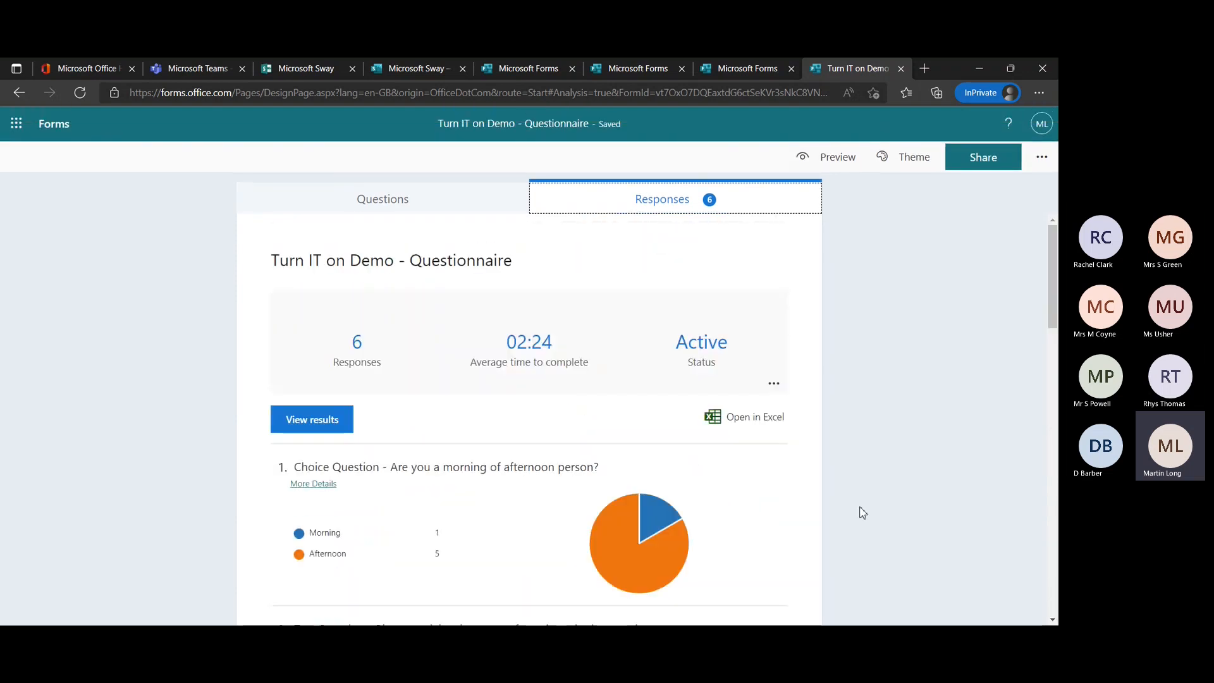
Open the individual results, look through the third respondent's answers and return to the response summary.
click(312, 424)
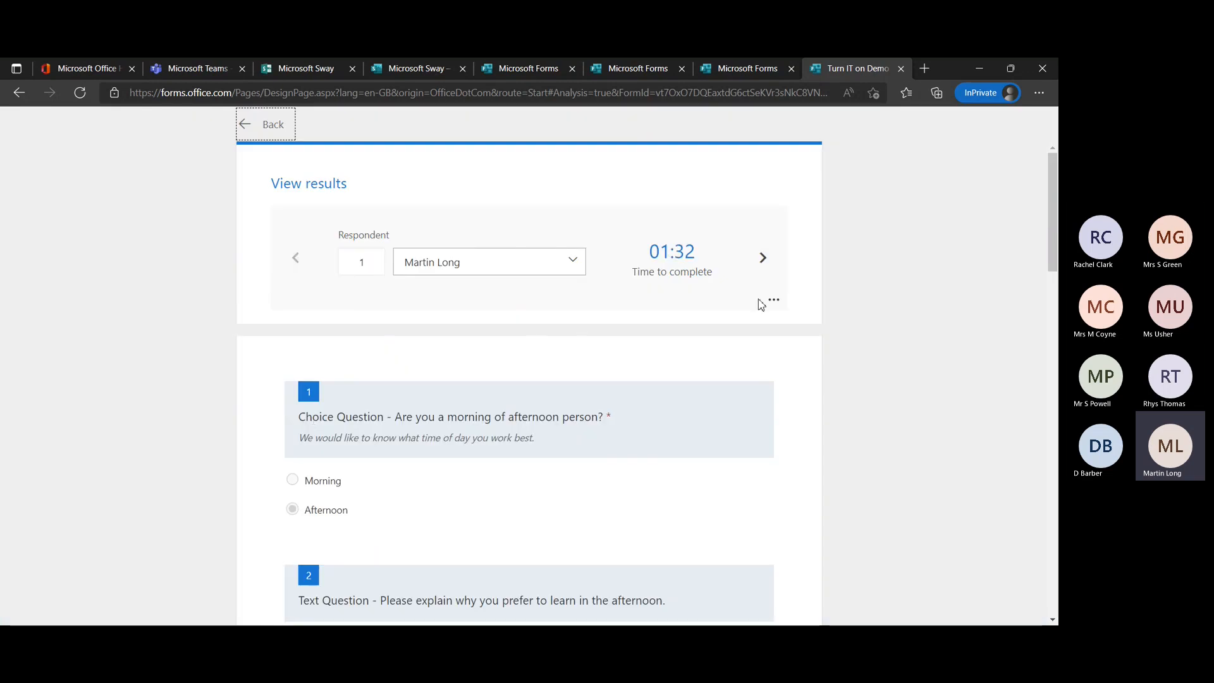
click(762, 259)
click(762, 259)
scroll(684, 419, down, 5)
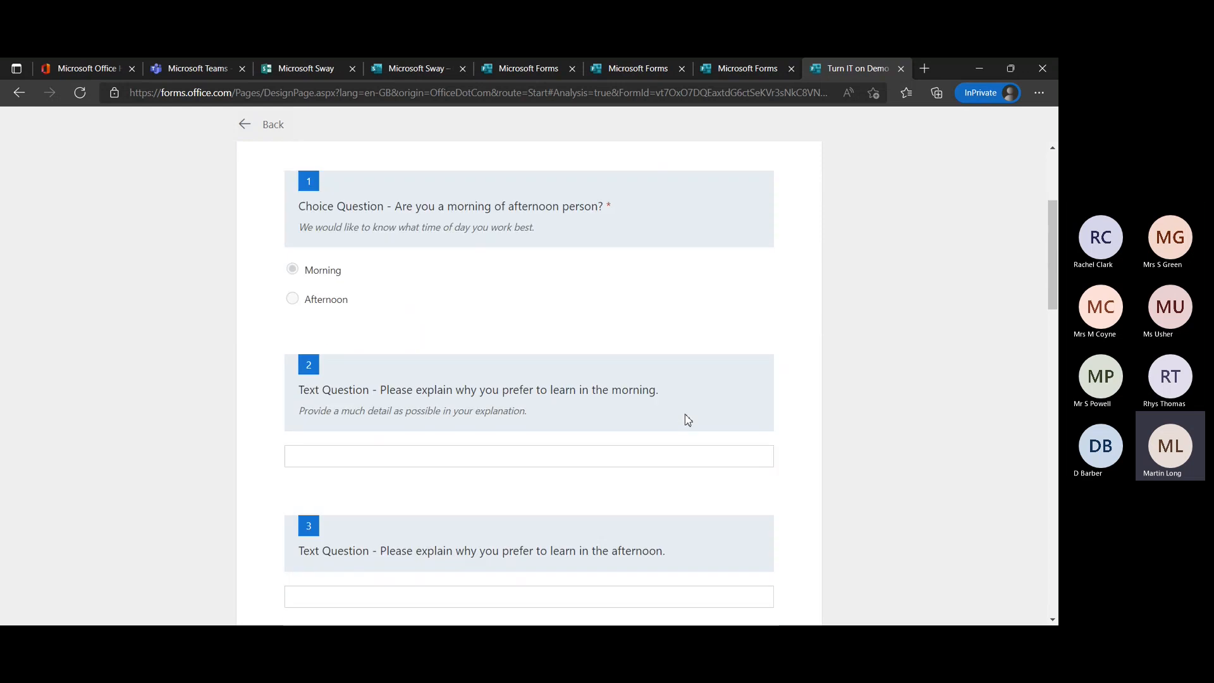
scroll(687, 420, down, 12)
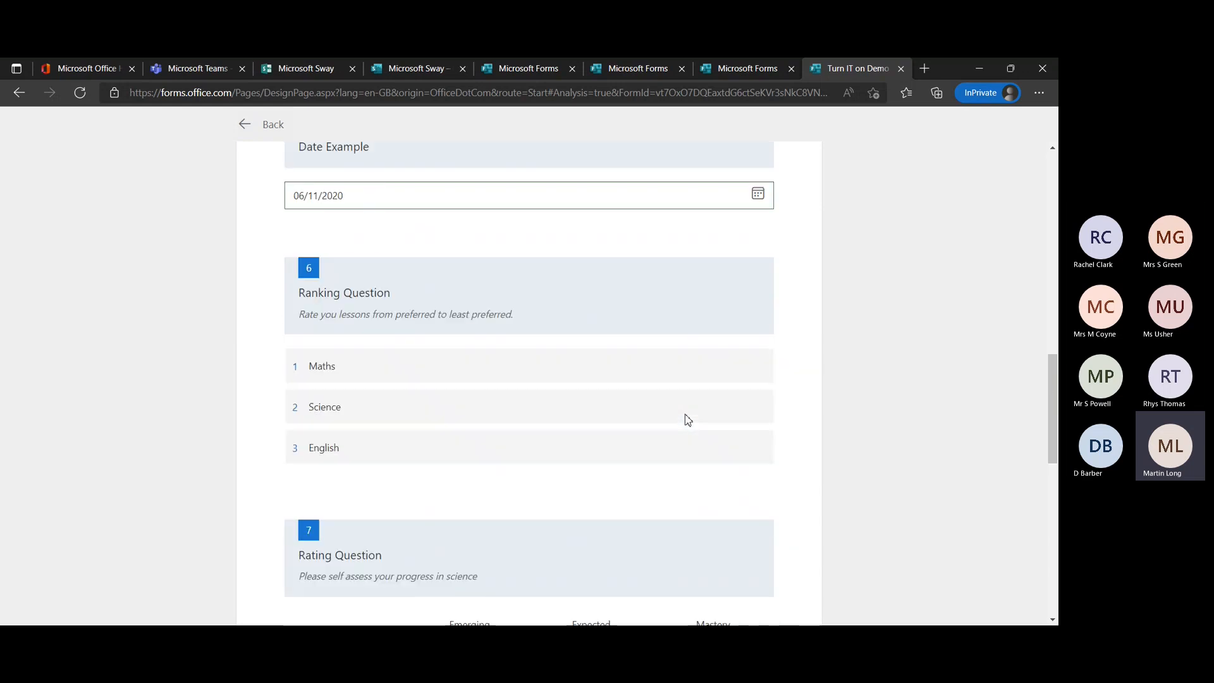
scroll(688, 420, down, 3)
scroll(686, 420, up, 20)
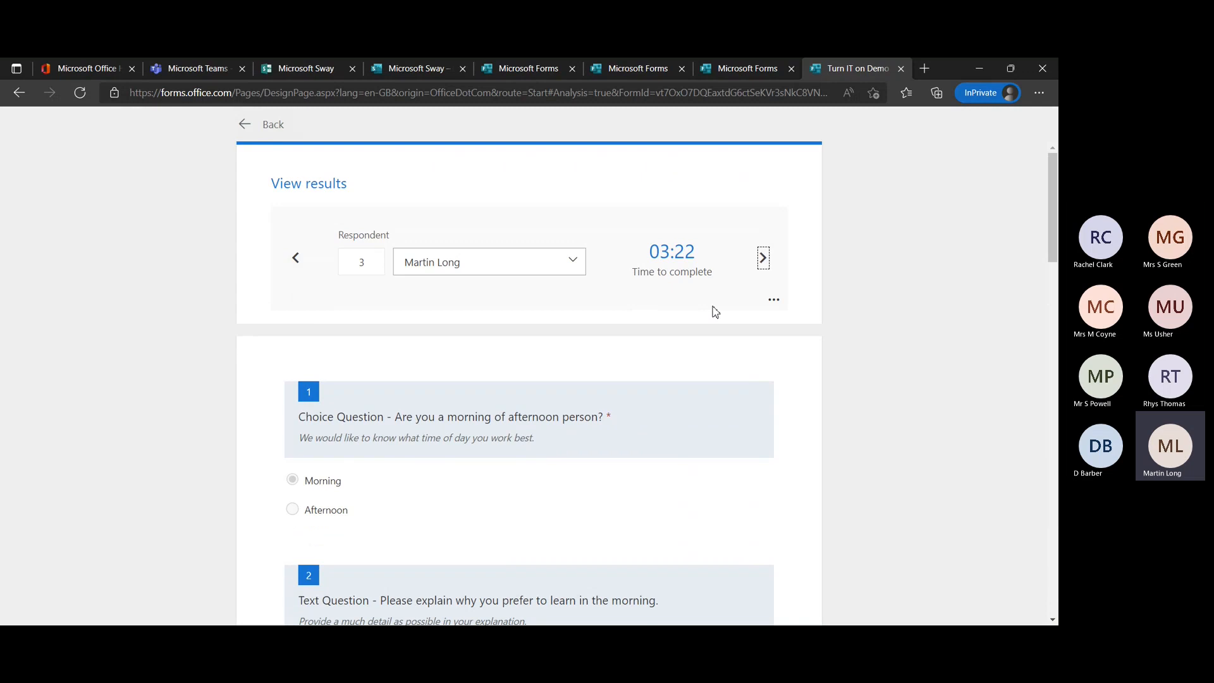
click(256, 136)
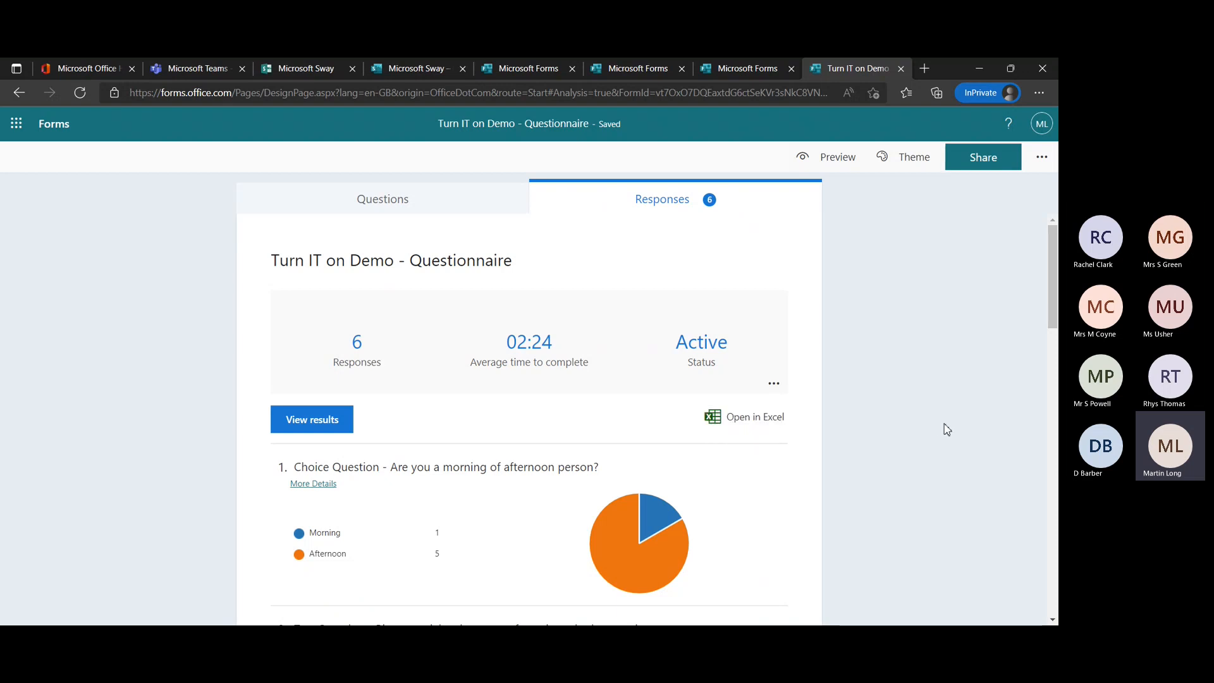
Leave the questionnaire and return to the Forms home page with the recent forms.
scroll(947, 429, down, 2)
scroll(943, 428, up, 2)
click(47, 133)
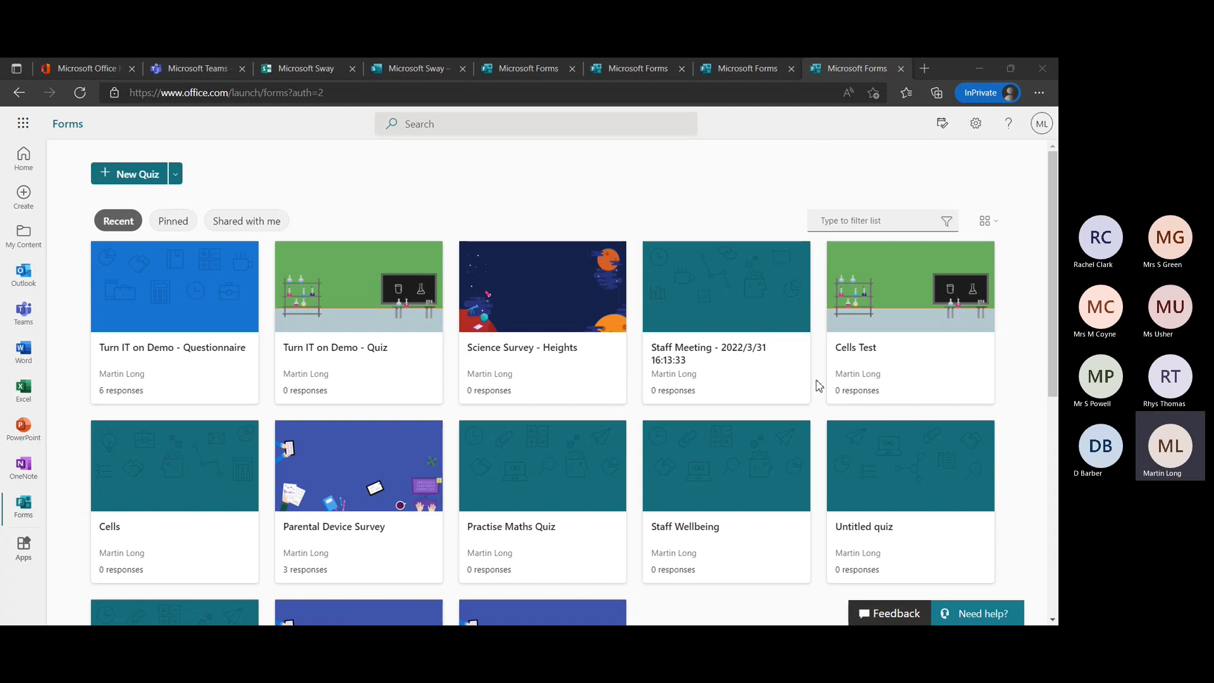
click(1030, 246)
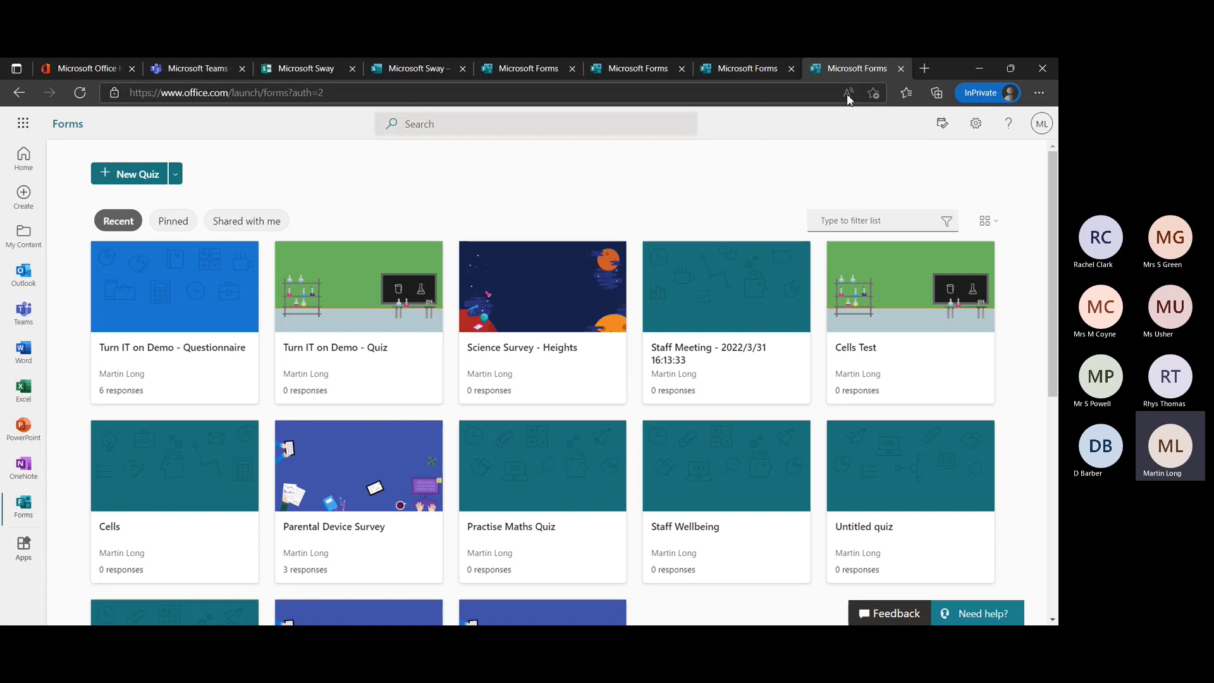
Close the three surplus Microsoft Forms pages, leaving a single Forms page open.
click(903, 69)
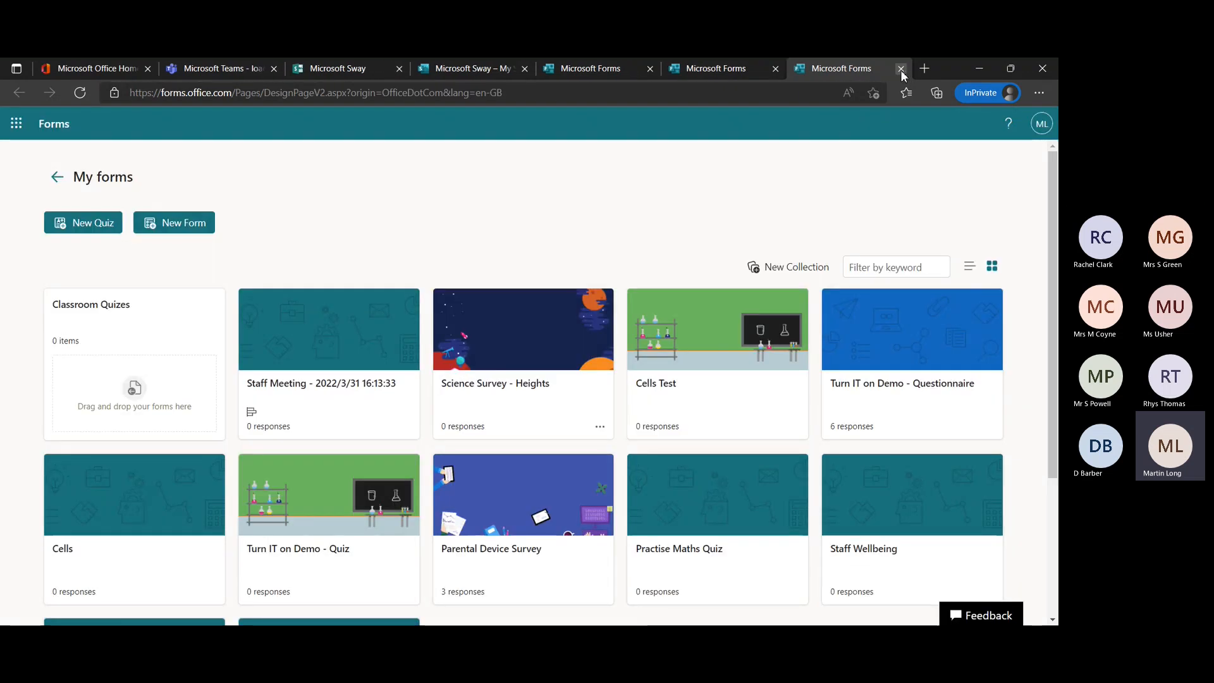
click(900, 69)
click(900, 69)
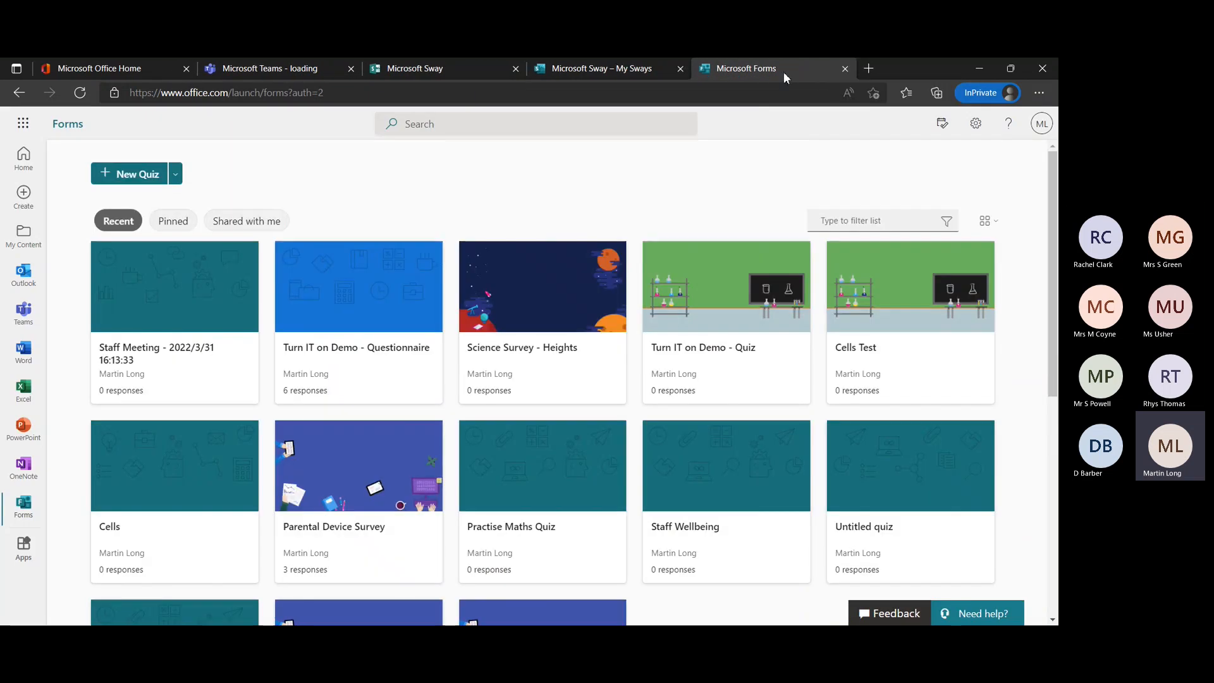
Switch to Microsoft Sway and look over its templates, recent Sways and featured Sways.
click(451, 70)
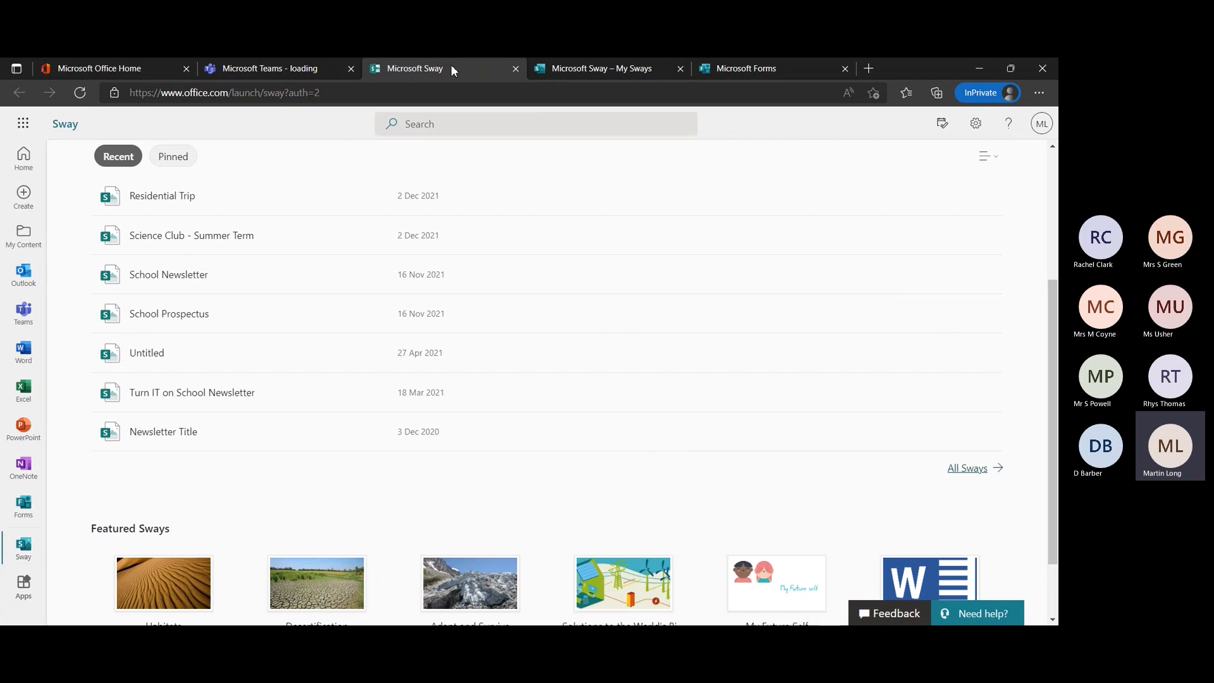
scroll(558, 377, up, 3)
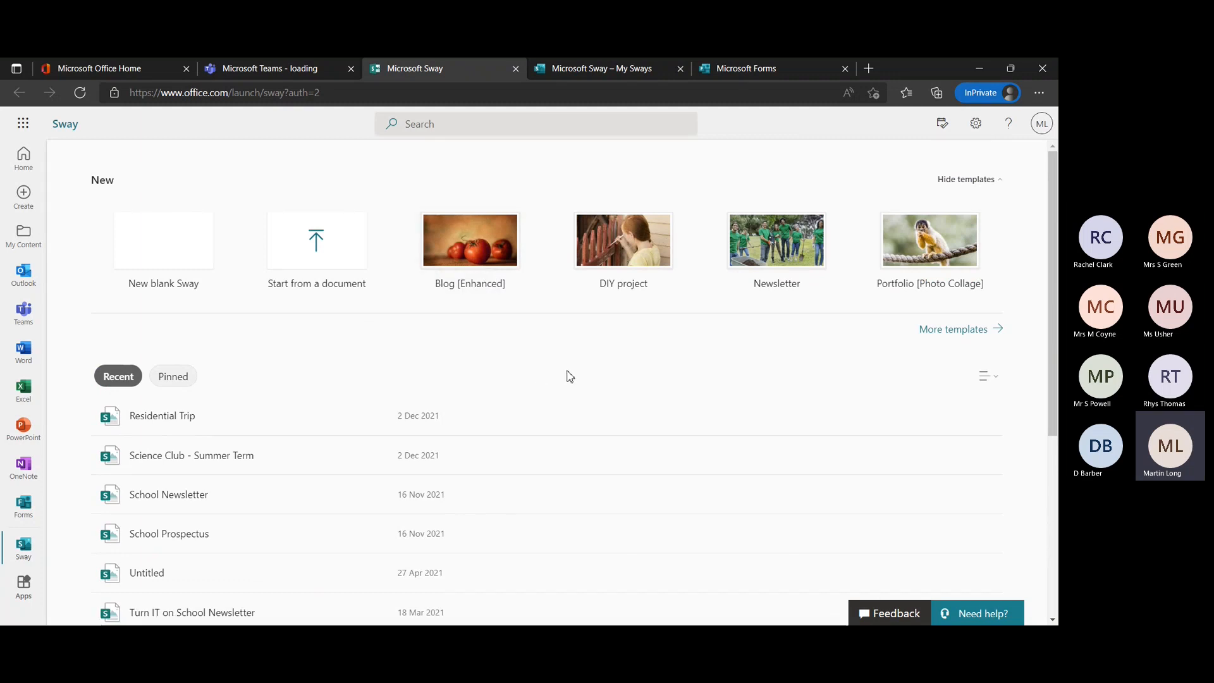
scroll(582, 376, down, 2)
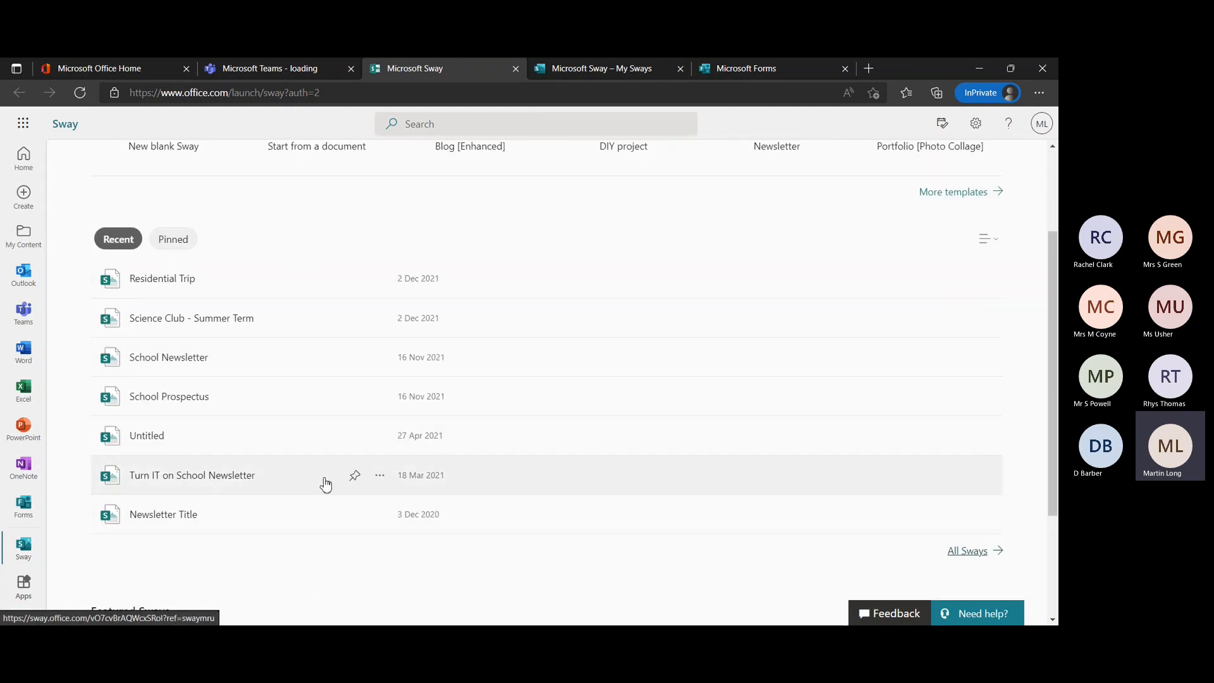
scroll(352, 538, down, 2)
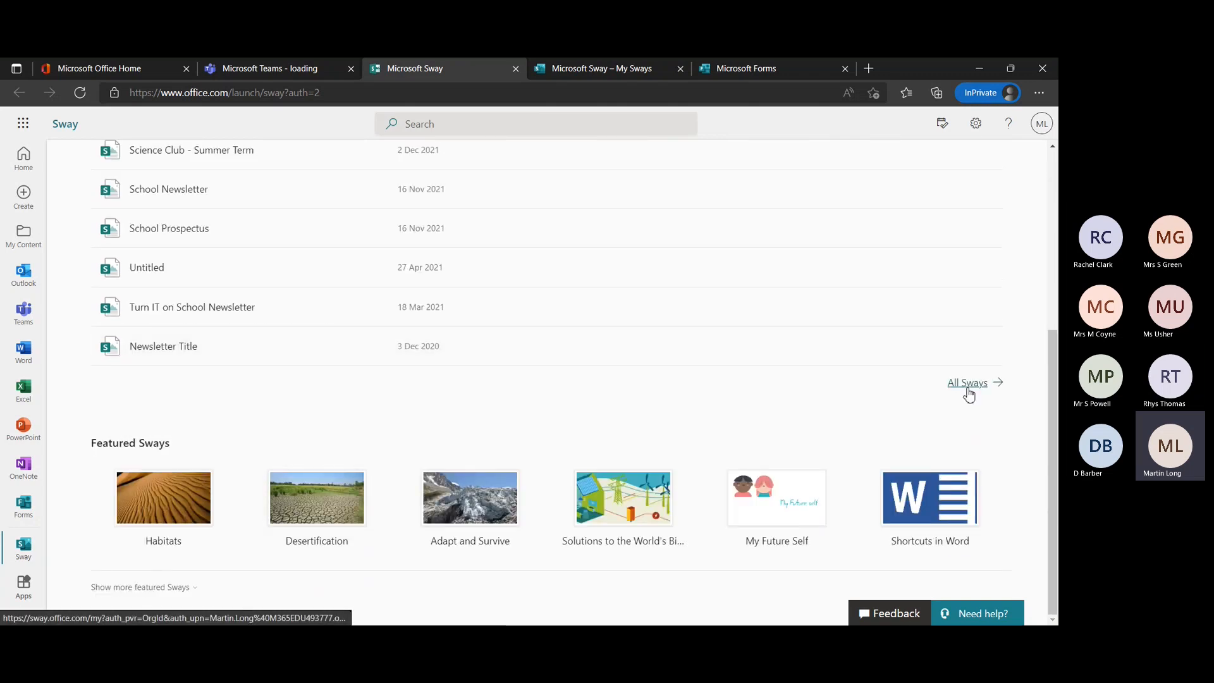
Switch to the My Sways page and view the option to start from a topic, cancelling without creating an outline.
click(568, 71)
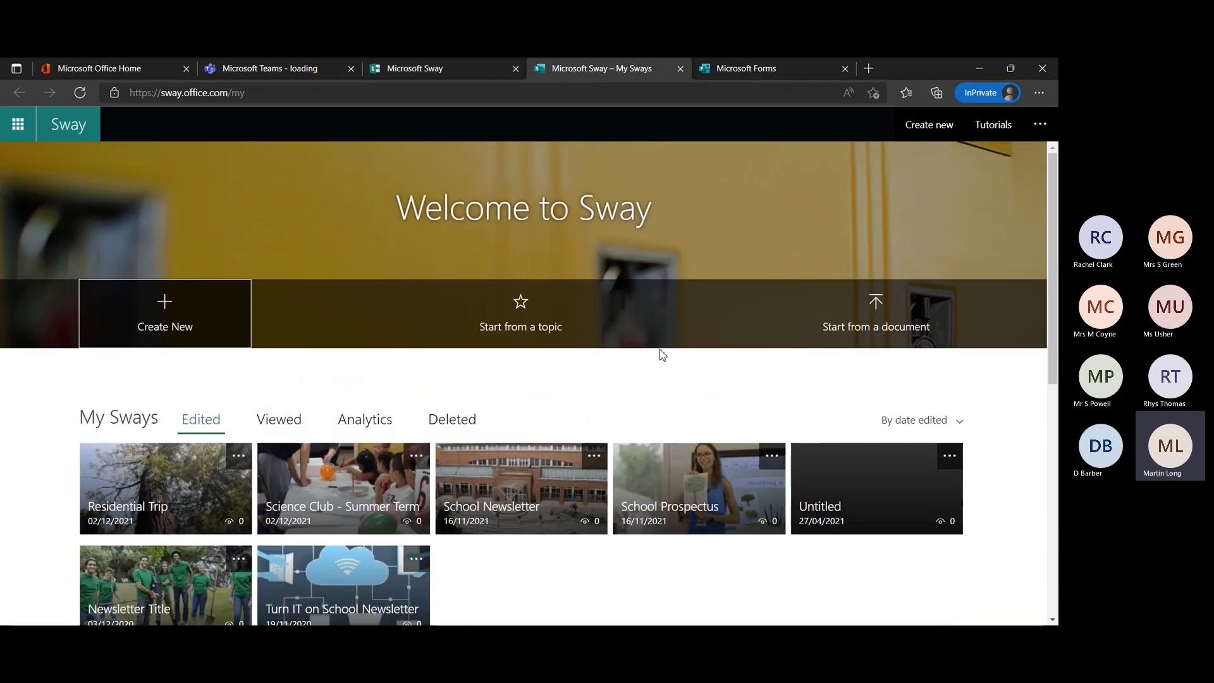
scroll(662, 355, down, 2)
scroll(662, 355, up, 2)
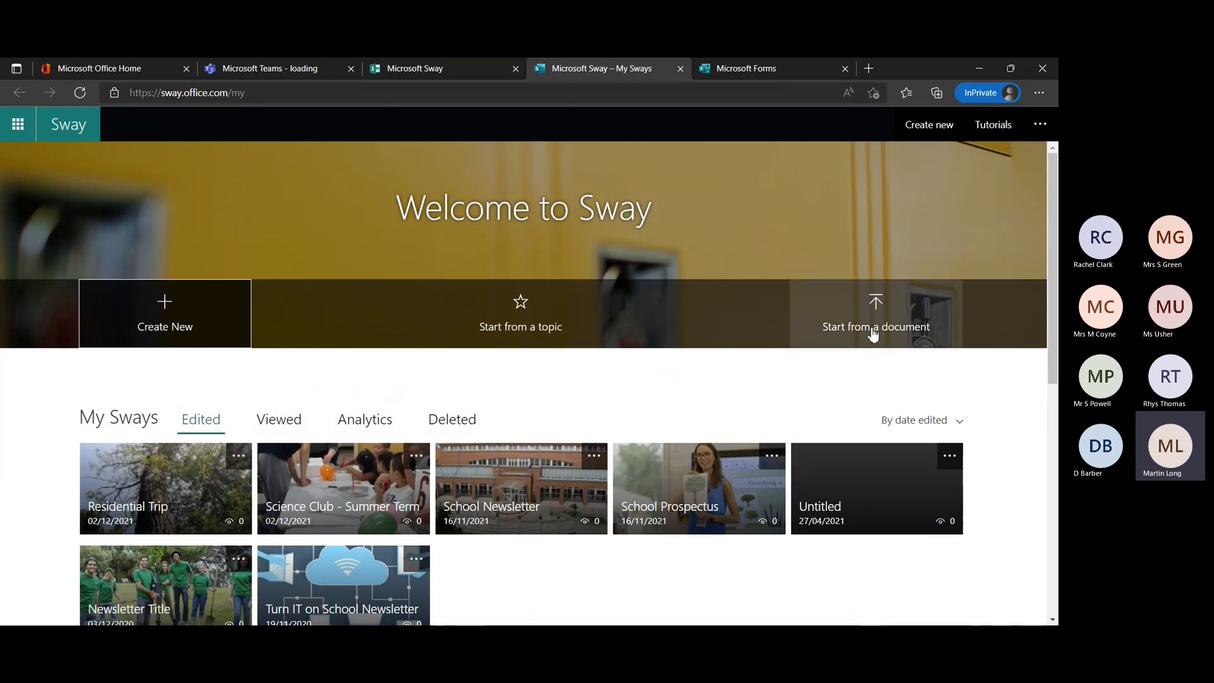
click(518, 316)
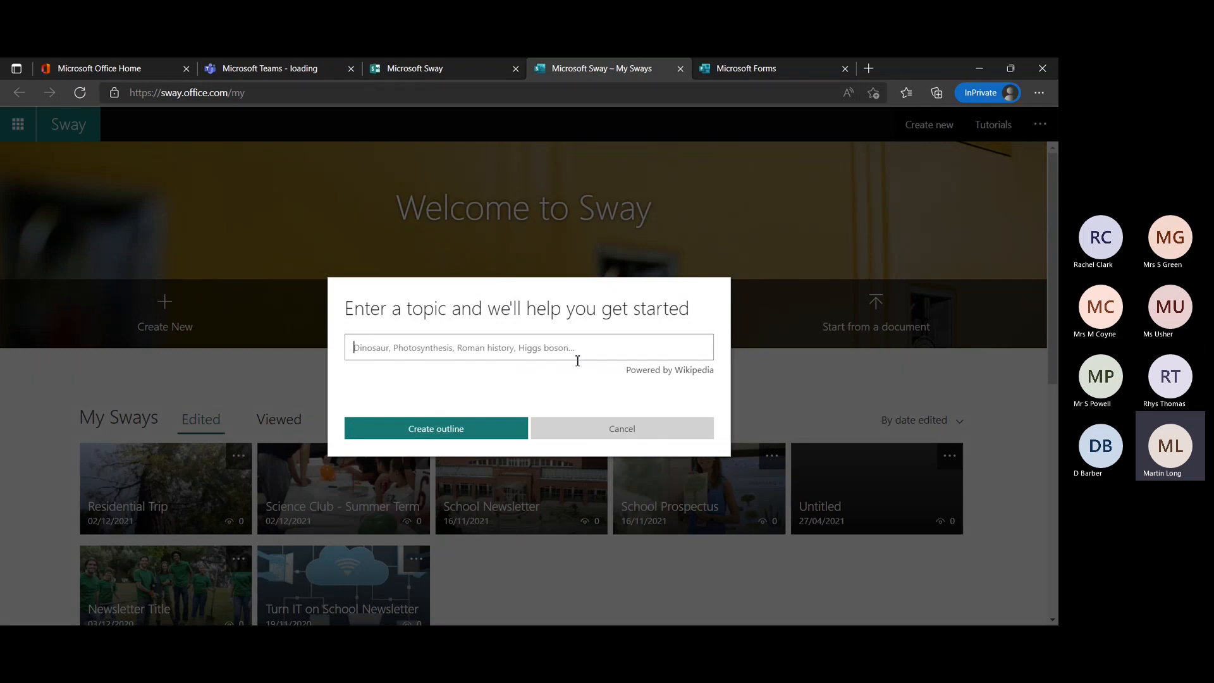
click(621, 433)
Look over the existing Sways and lesson examples, and browse two further sets of Sway templates.
scroll(748, 397, down, 8)
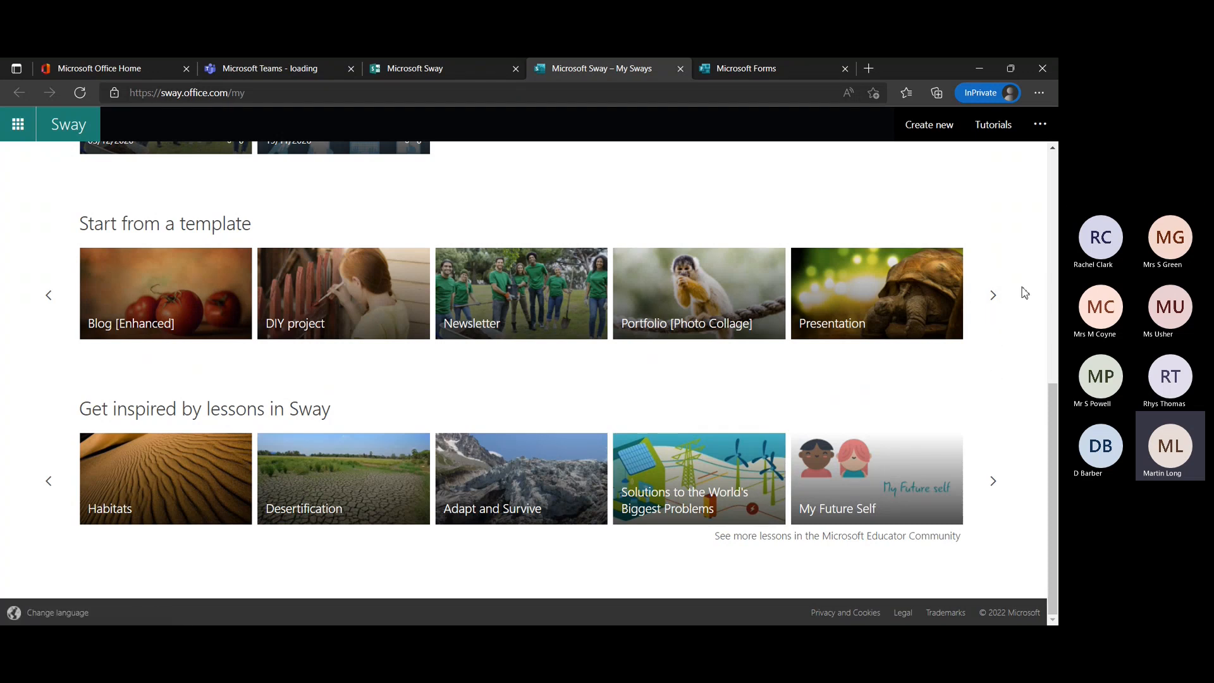
scroll(1014, 280, up, 4)
scroll(1014, 280, up, 1)
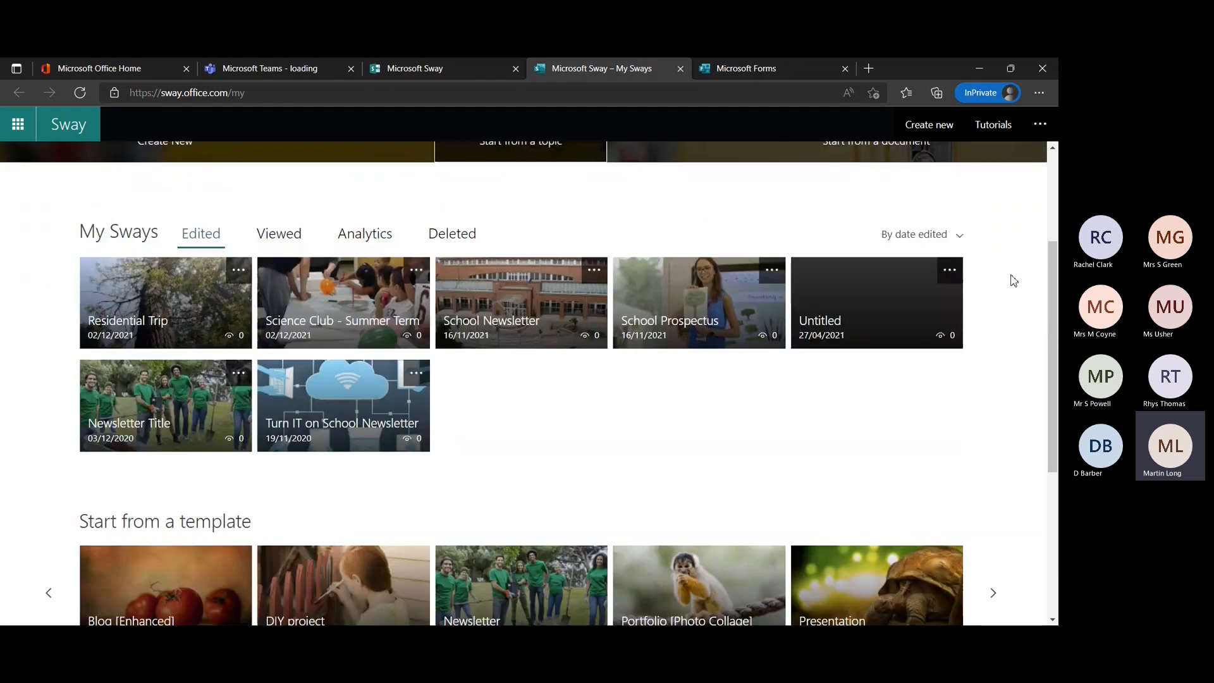
scroll(1014, 281, up, 1)
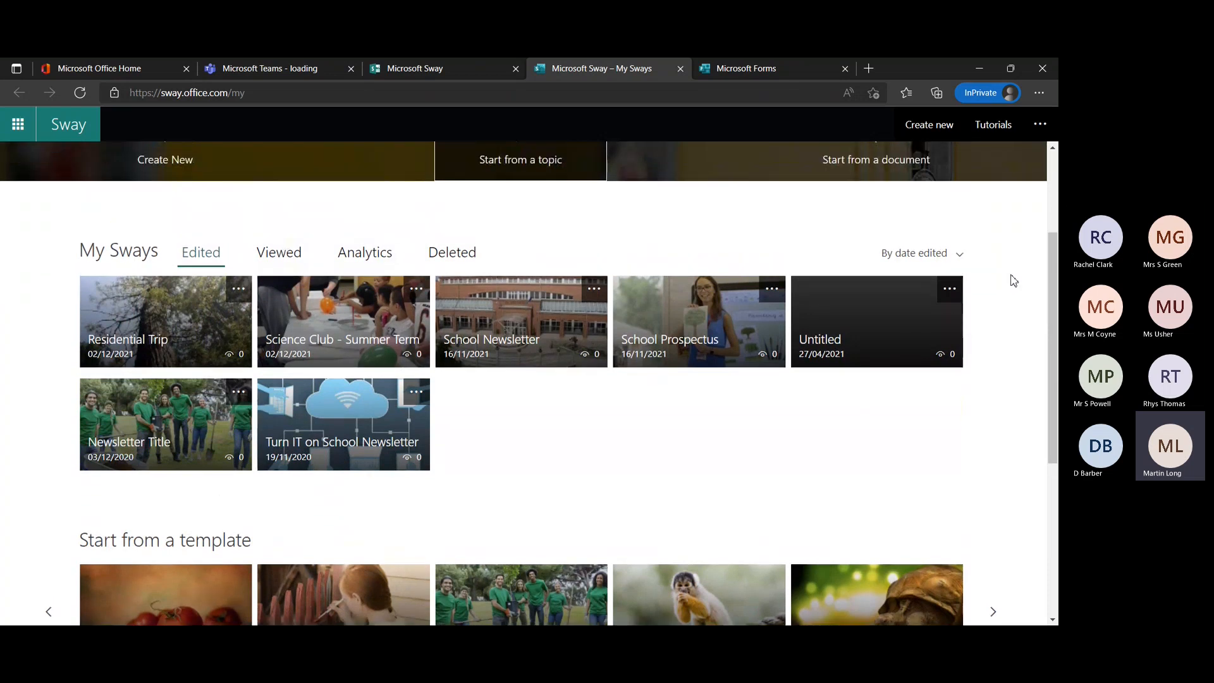
scroll(1014, 280, down, 4)
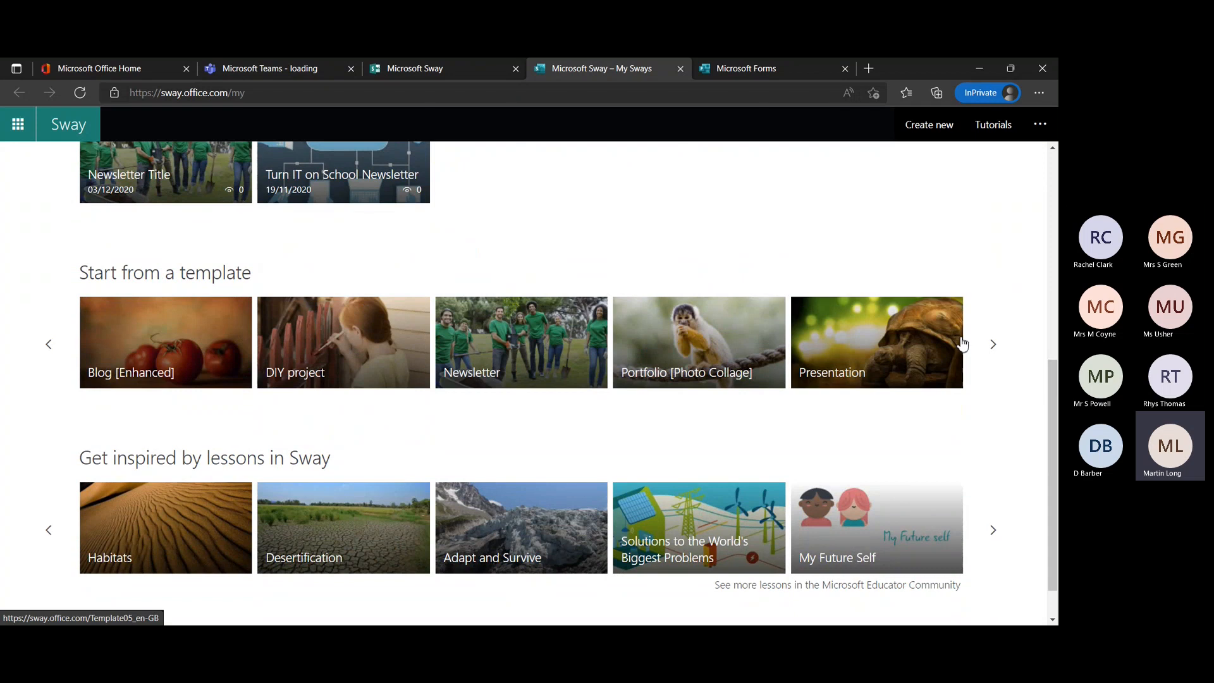
click(986, 354)
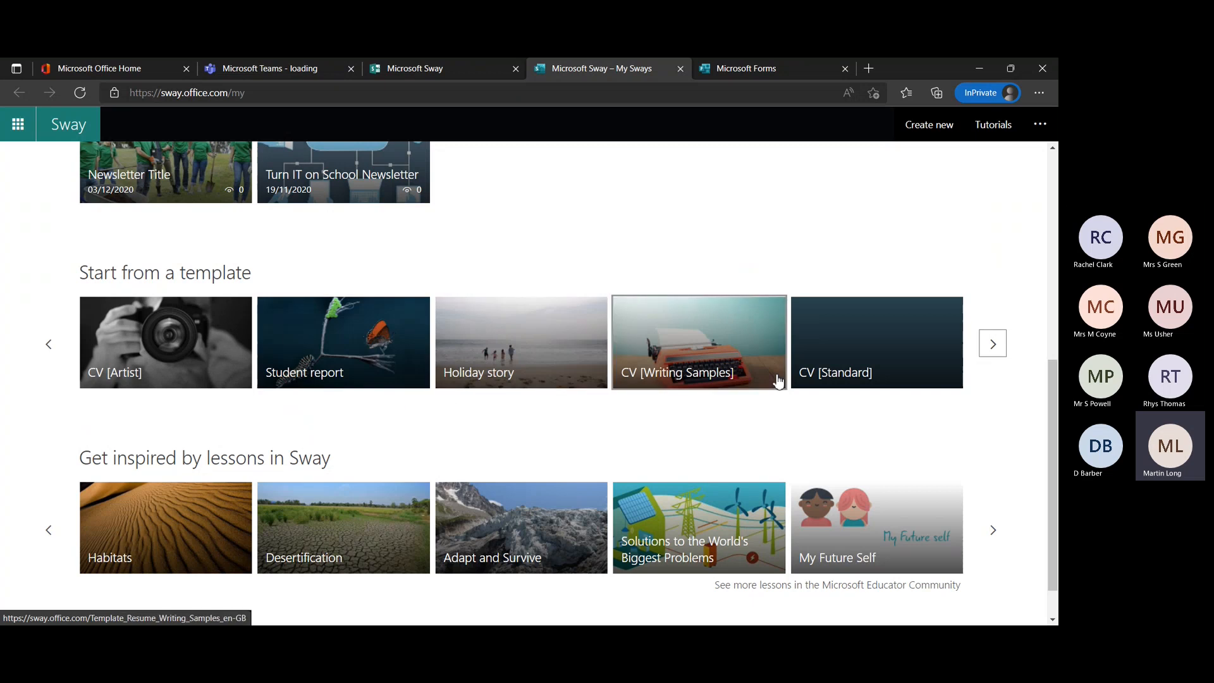
click(990, 342)
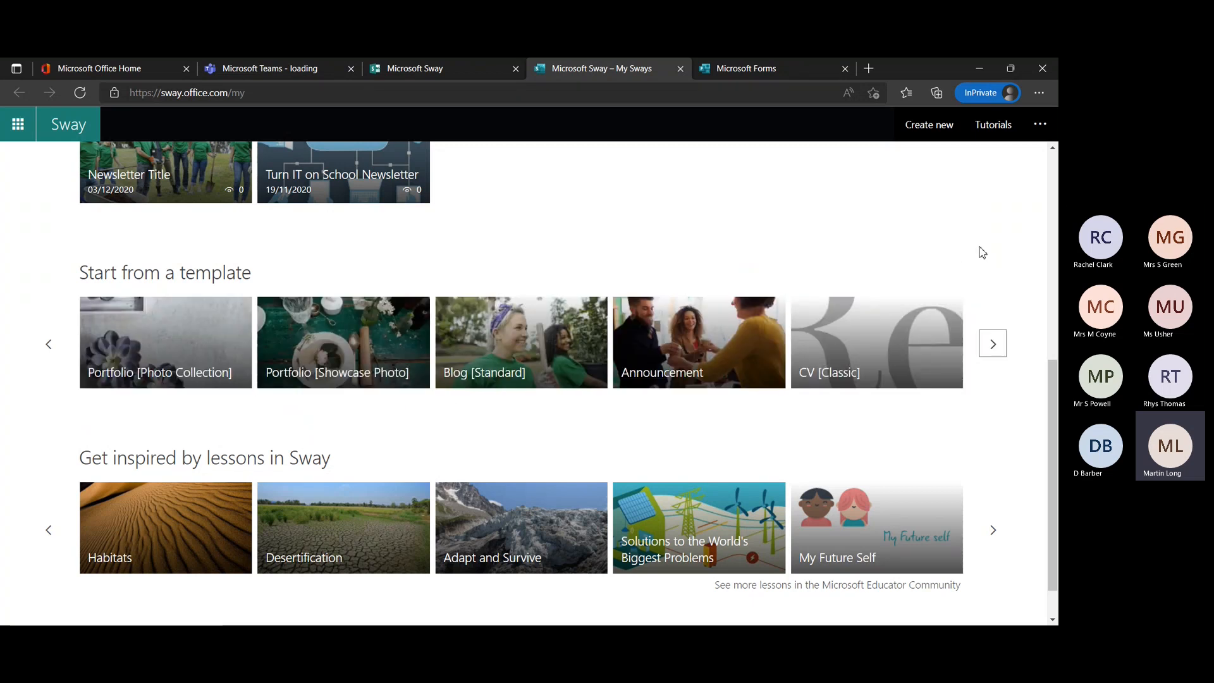
Open the Residential Trip Sway from My Sways and select its title text in the storyline.
scroll(994, 258, up, 5)
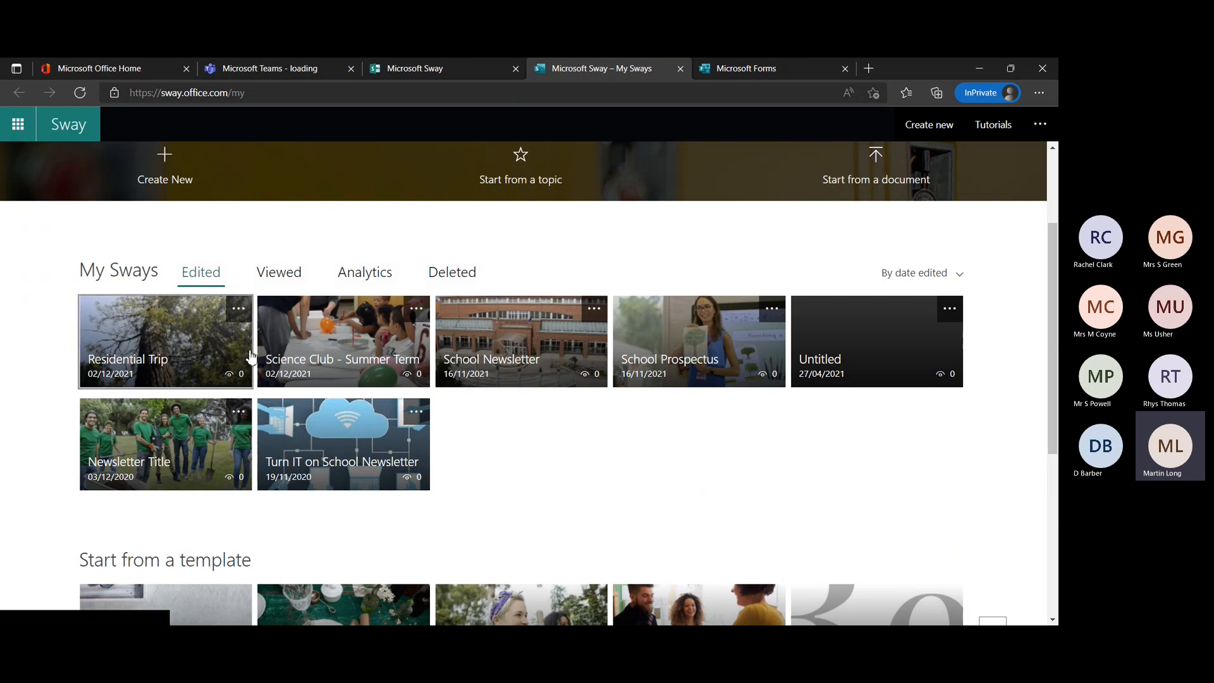
click(169, 369)
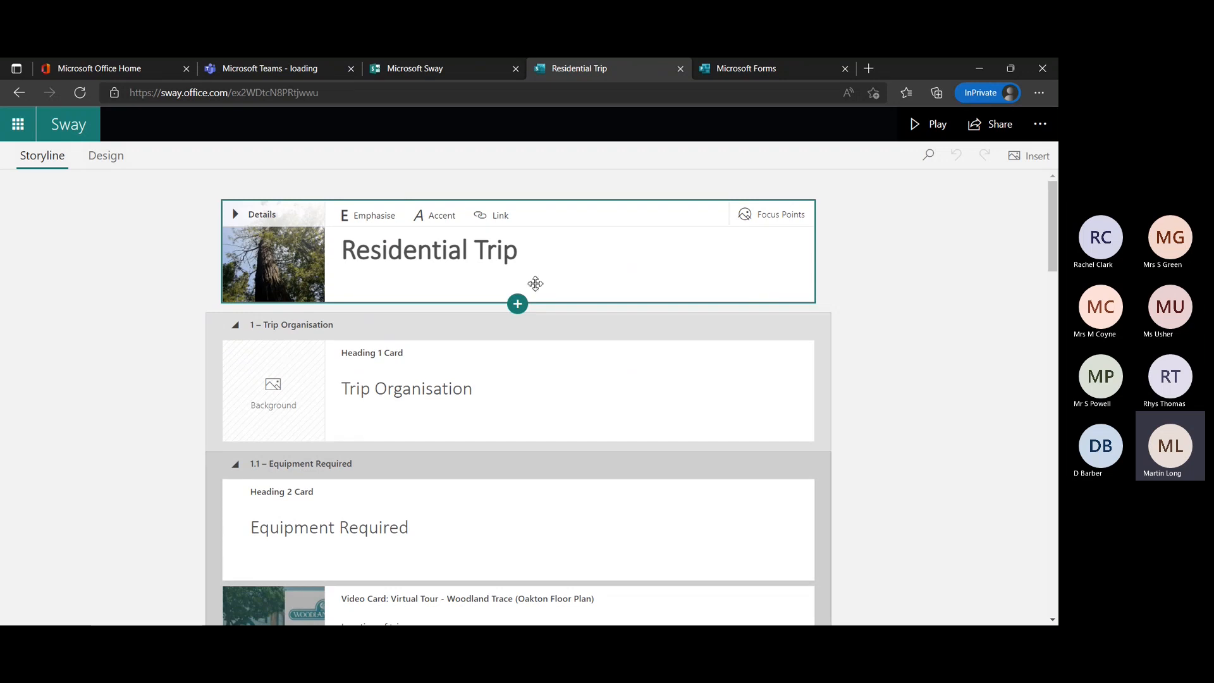
click(540, 253)
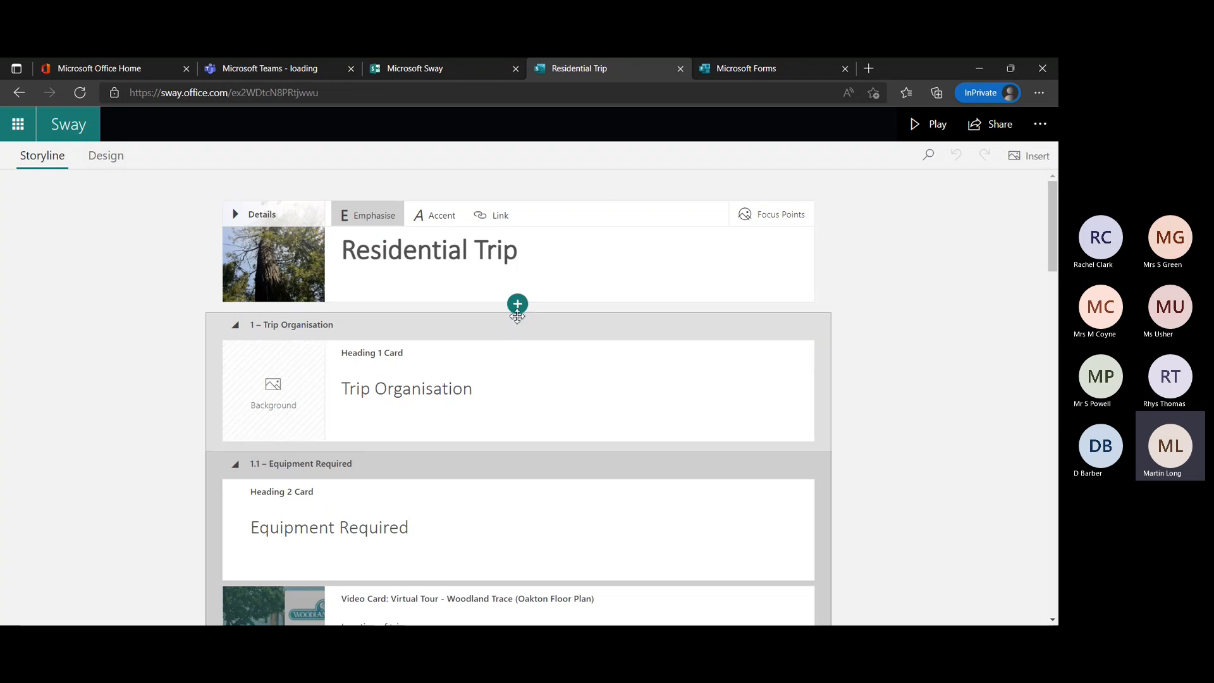
Look through the Residential Trip storyline cards from Trip Organisation to Activities, and return to the title card.
scroll(533, 407, down, 6)
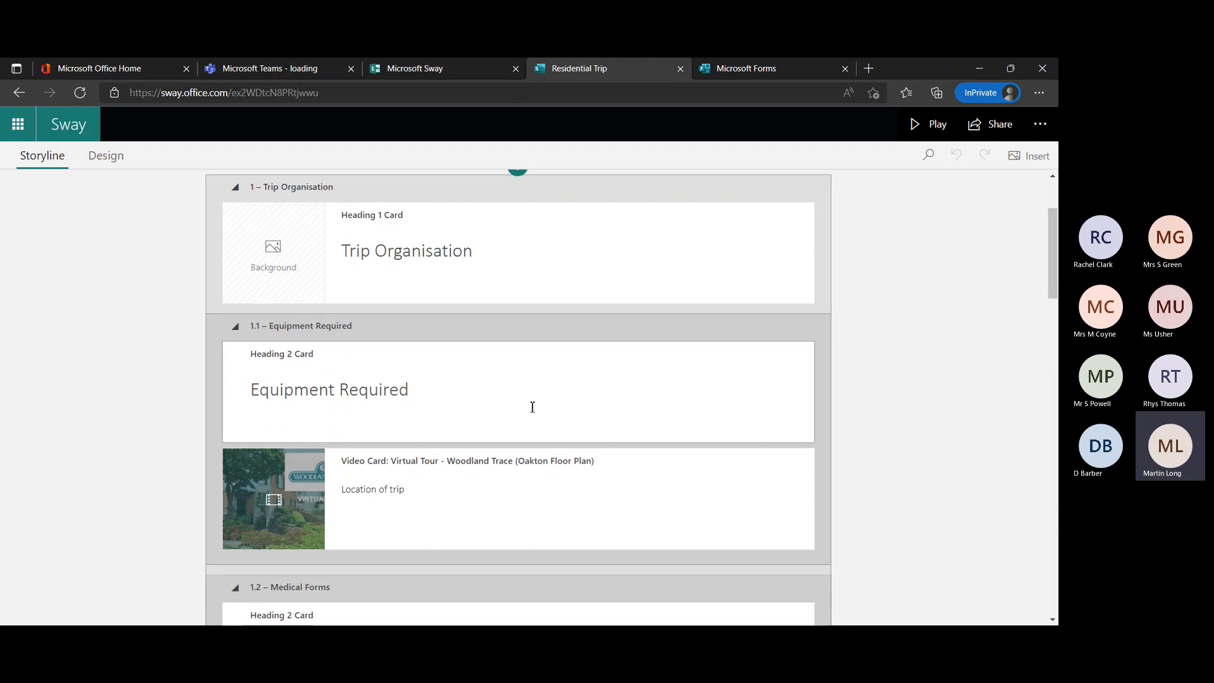
scroll(532, 407, down, 9)
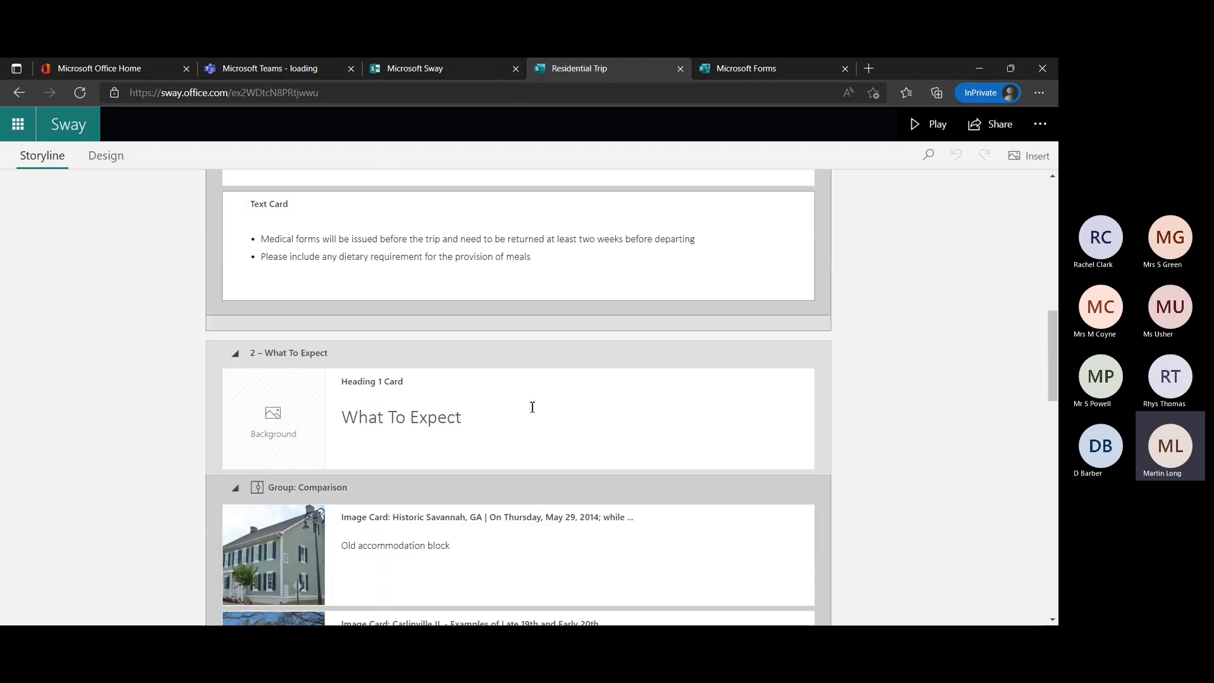
scroll(532, 407, down, 14)
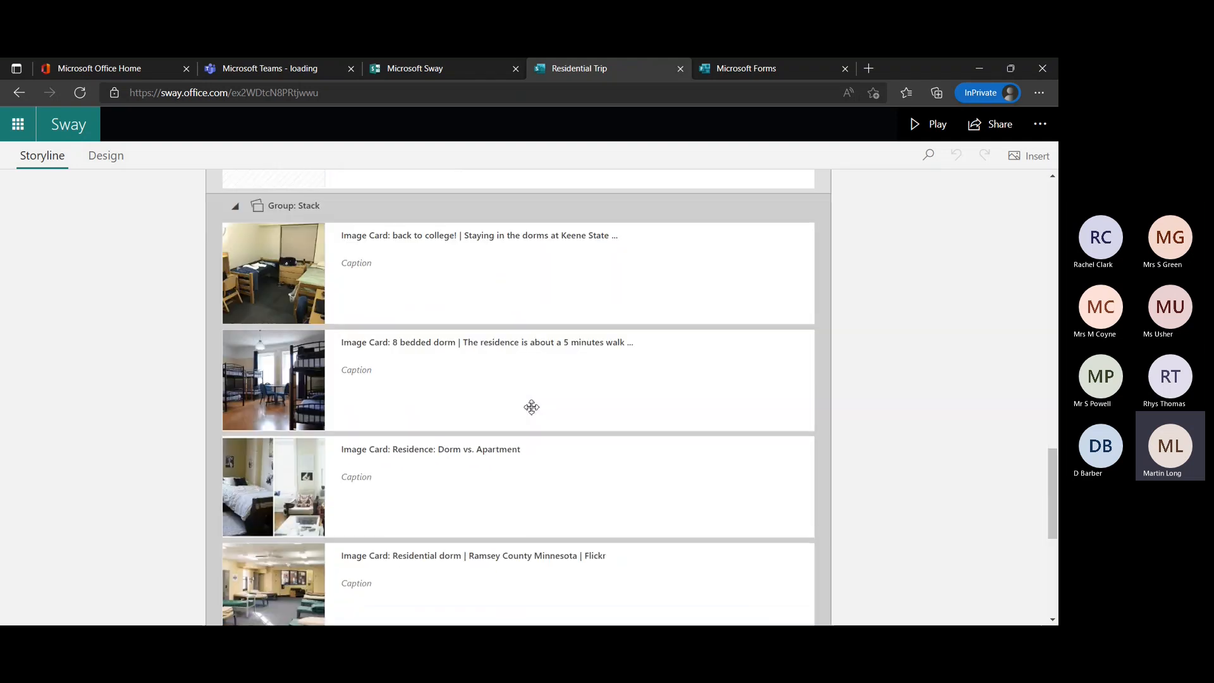
scroll(532, 407, down, 2)
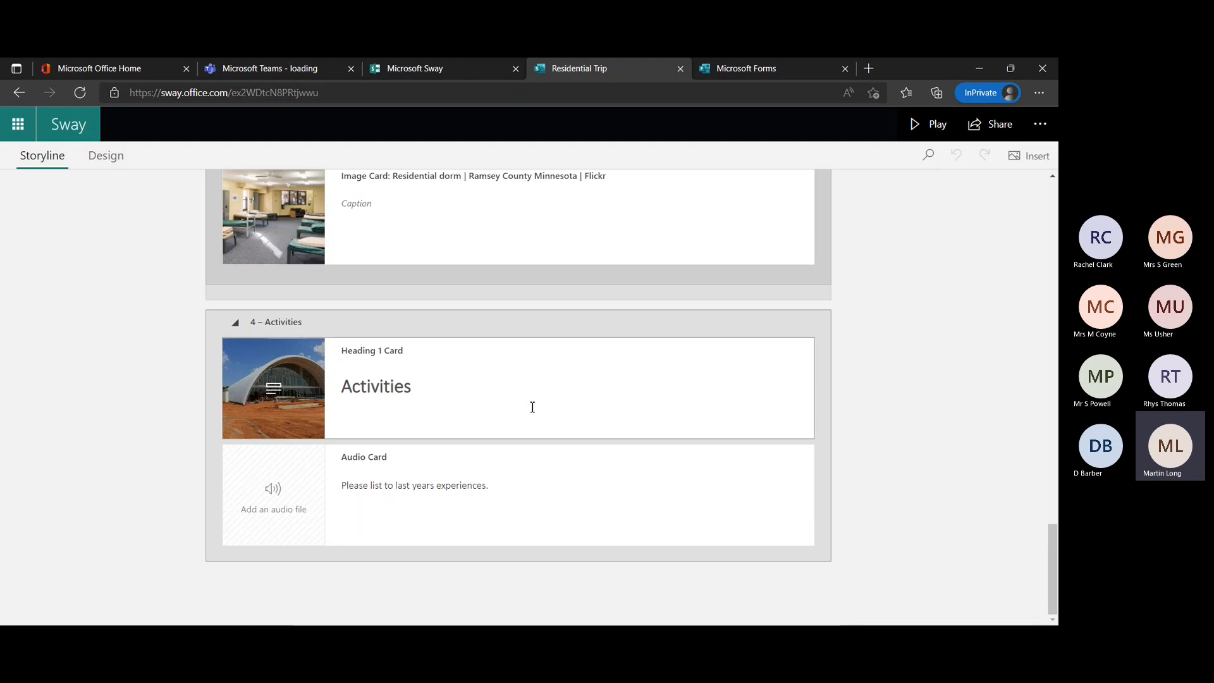
scroll(532, 407, up, 20)
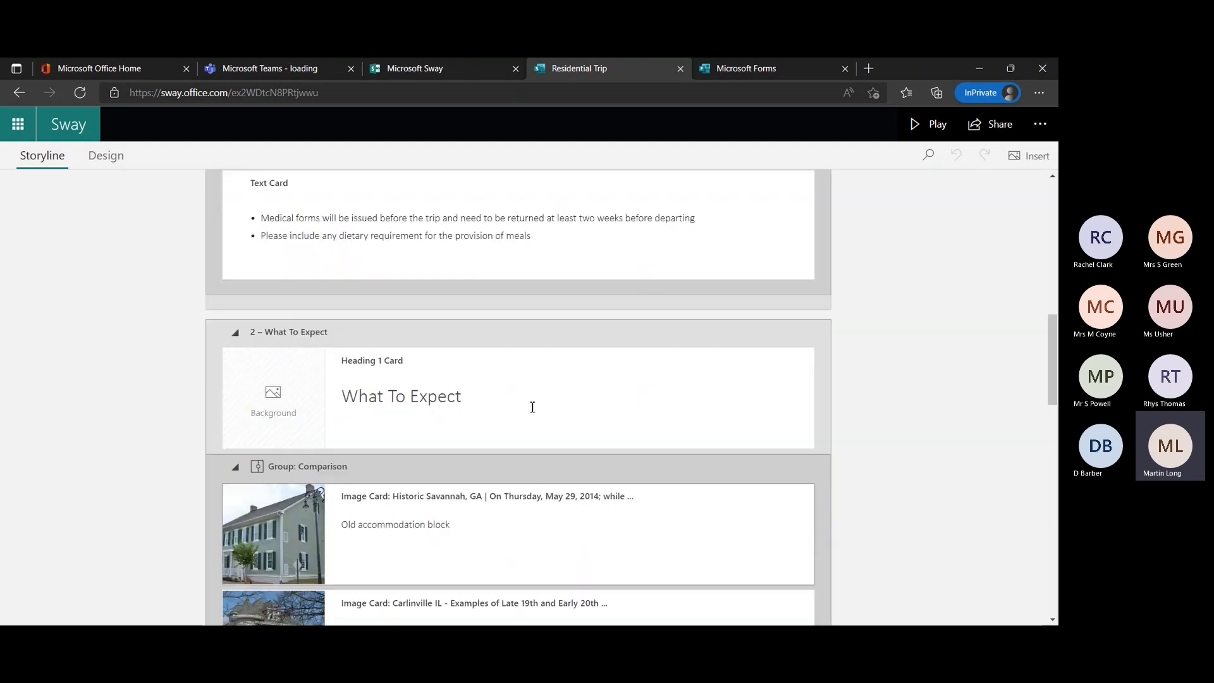
scroll(532, 407, up, 10)
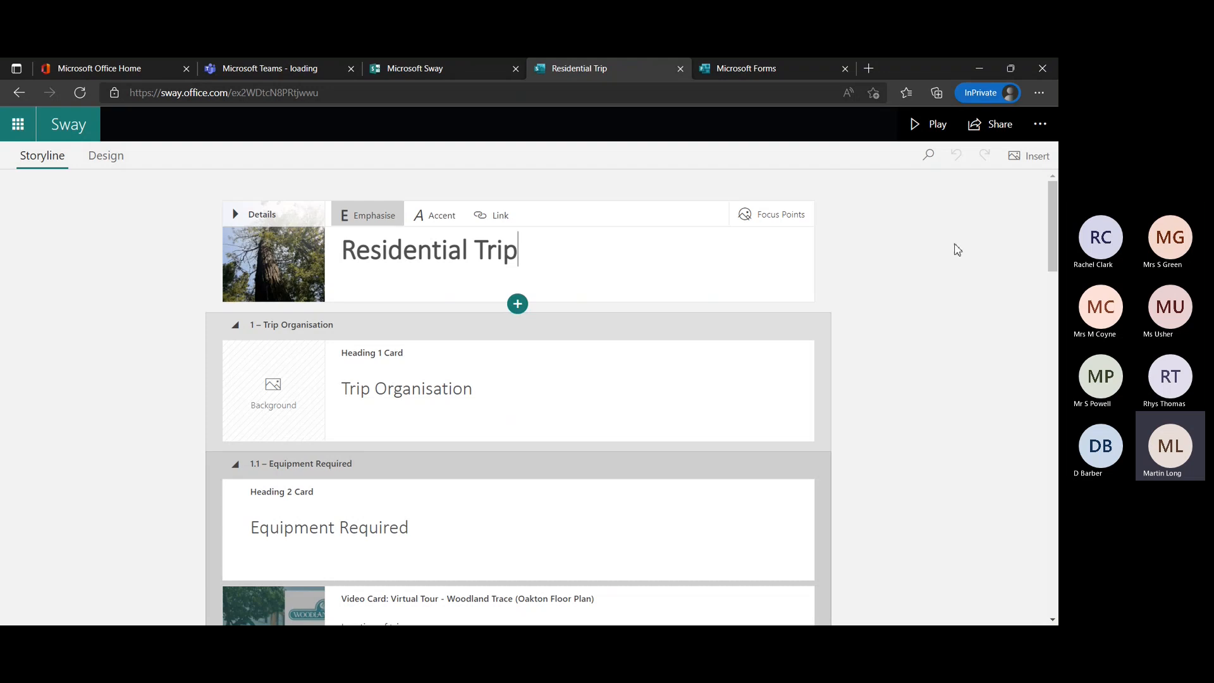
Play the Residential Trip Sway and view its sections as far as What To Expect, trying the image comparison slider there.
click(916, 129)
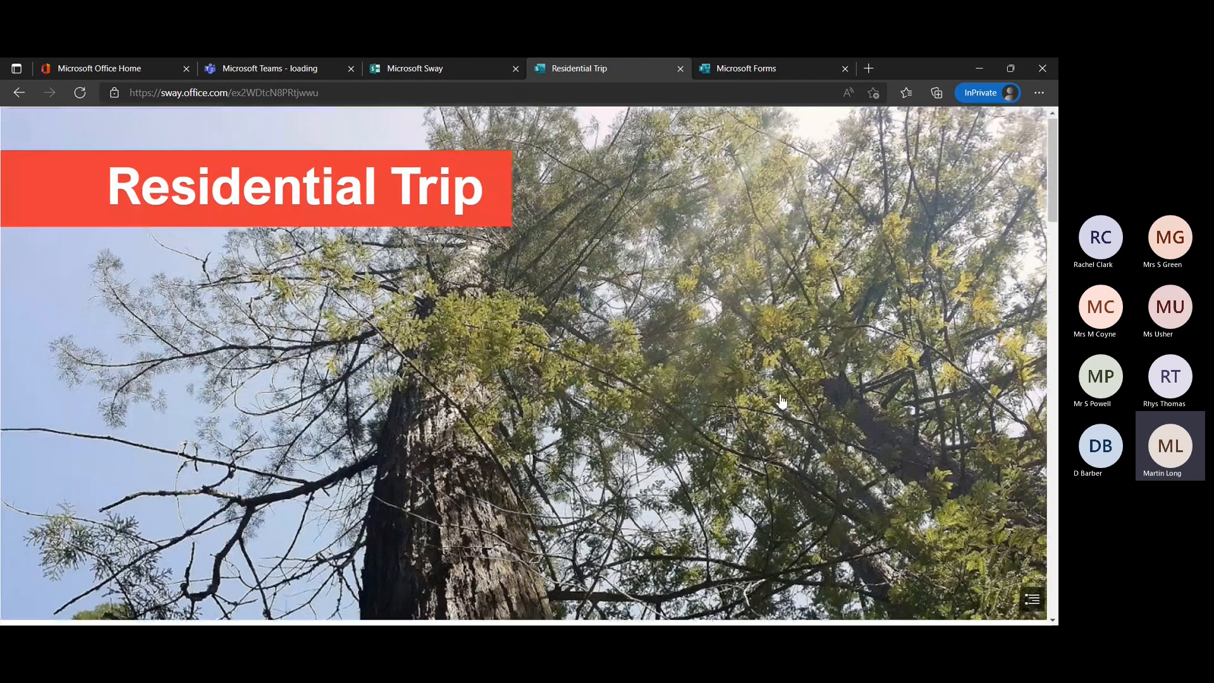
scroll(784, 398, down, 3)
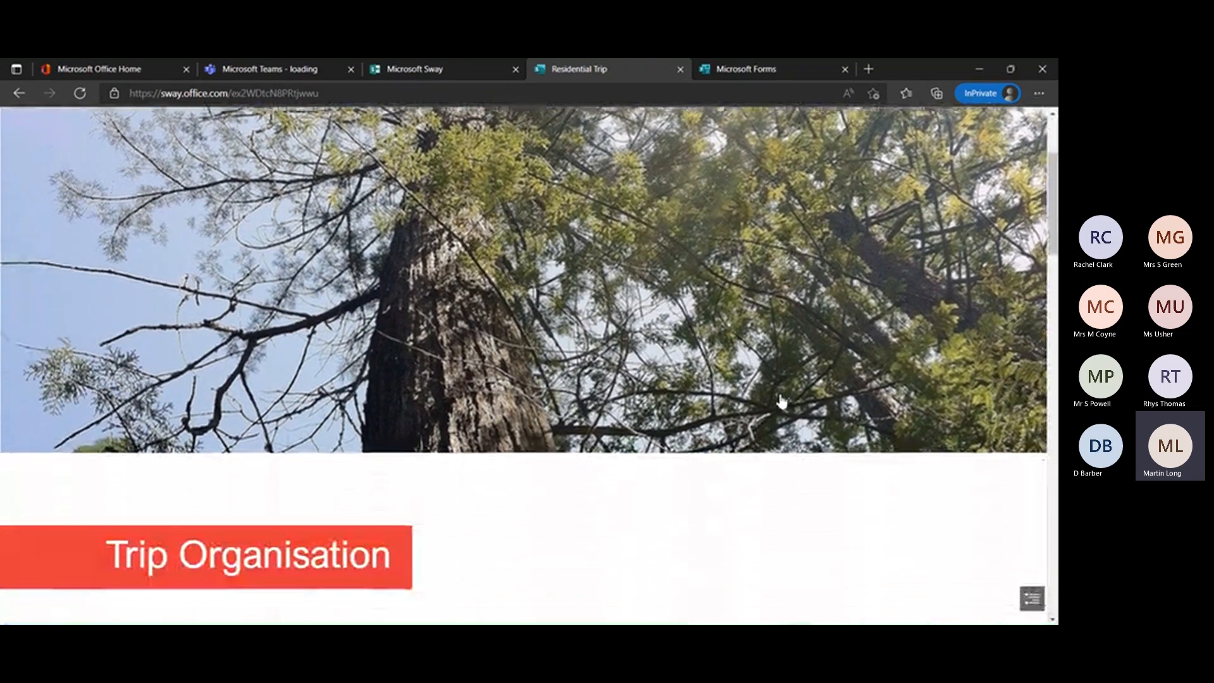
scroll(783, 400, down, 5)
scroll(782, 400, down, 3)
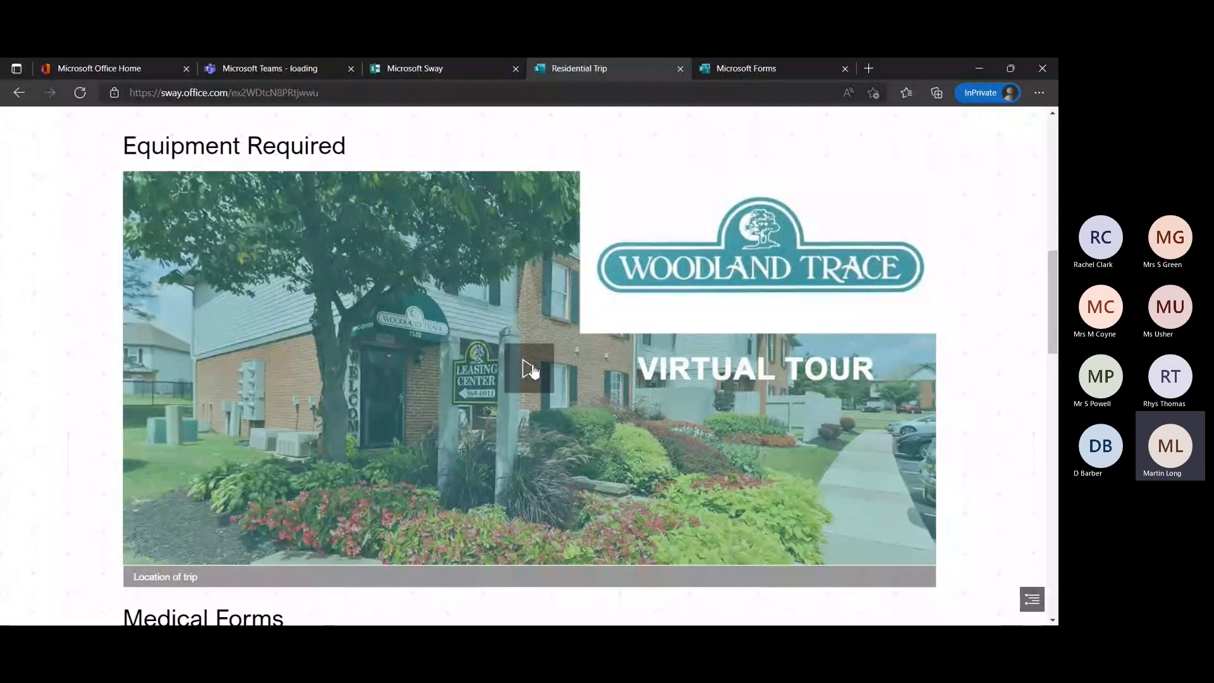
scroll(531, 369, down, 5)
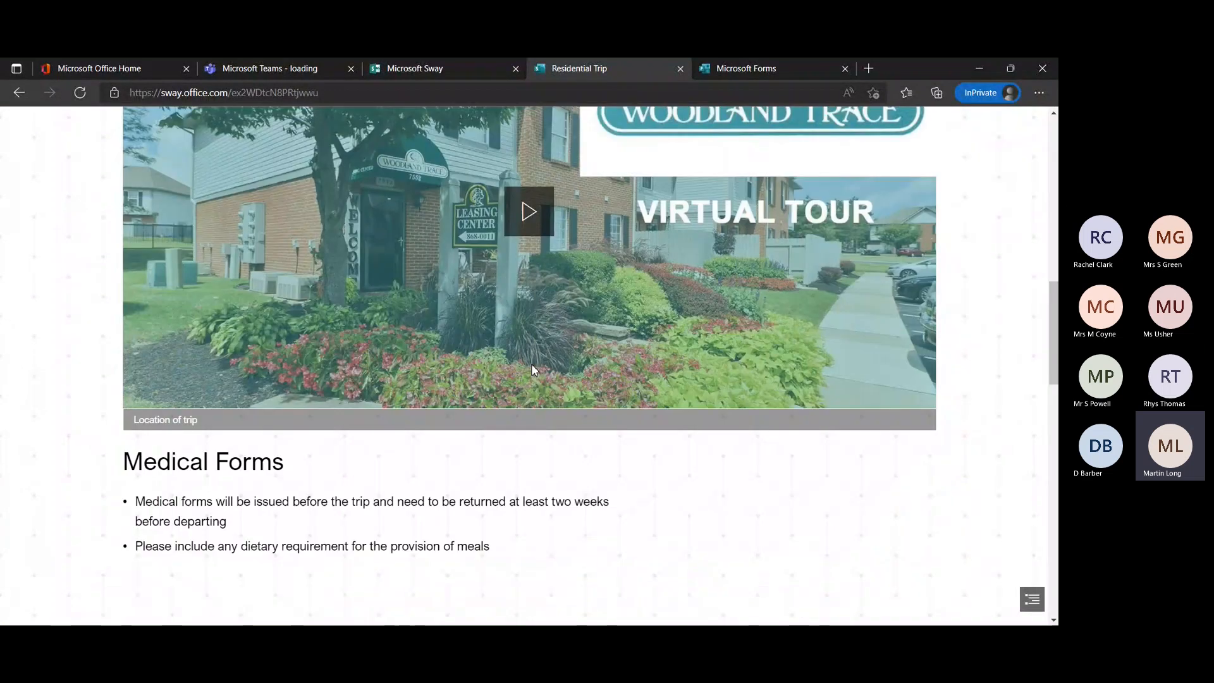
scroll(535, 370, down, 1)
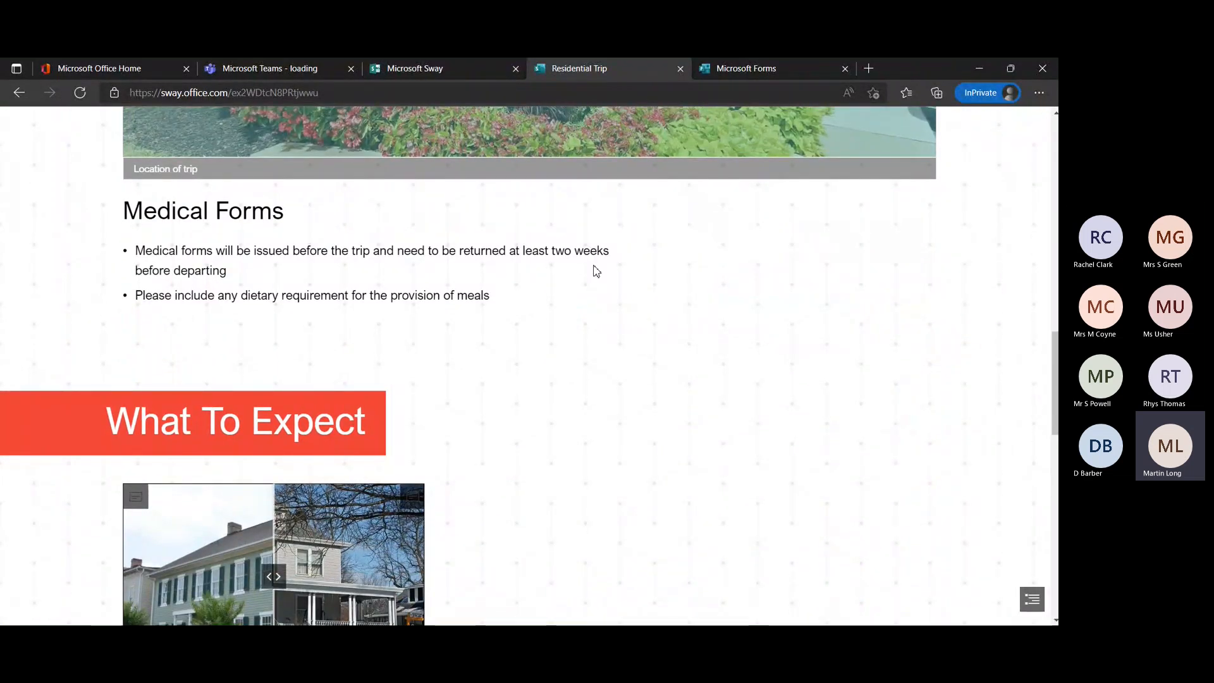
scroll(594, 269, down, 4)
mouse_move(273, 323)
mouse_down()
mouse_move(183, 332)
mouse_move(401, 335)
mouse_move(167, 351)
mouse_move(366, 348)
mouse_move(196, 351)
mouse_move(399, 360)
mouse_move(271, 323)
mouse_up()
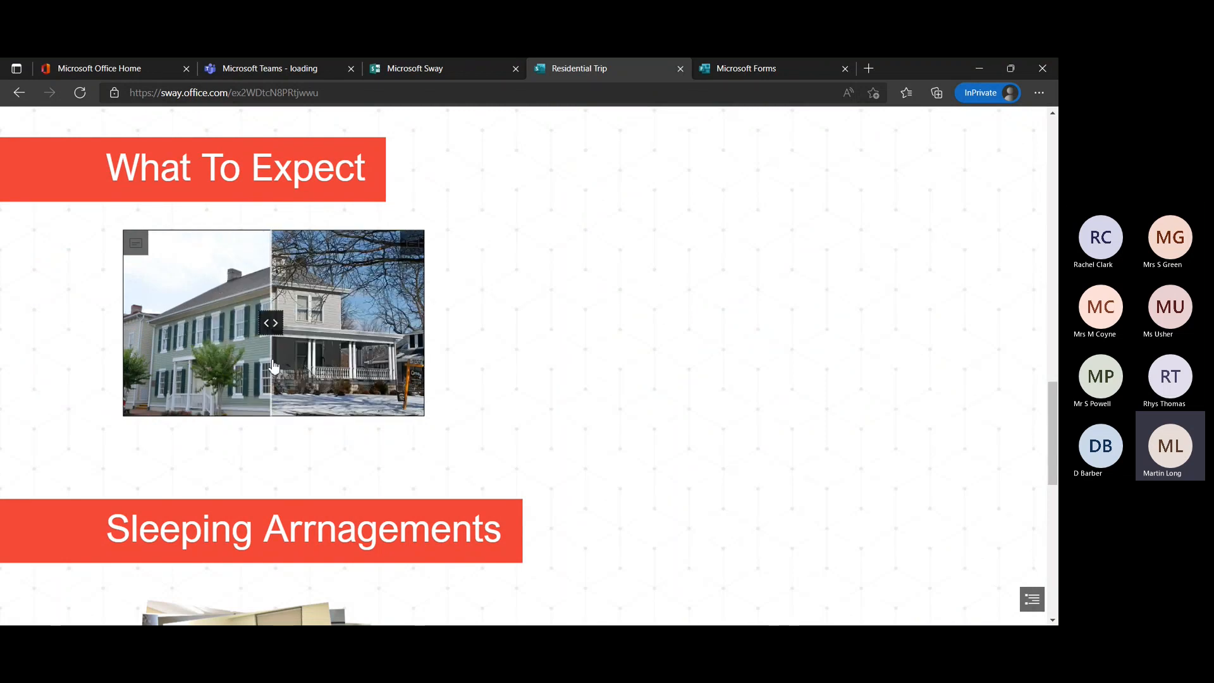
Flip through the stack of dormitory photos, view the Activities section and return to the title of the playing Sway.
scroll(636, 404, down, 6)
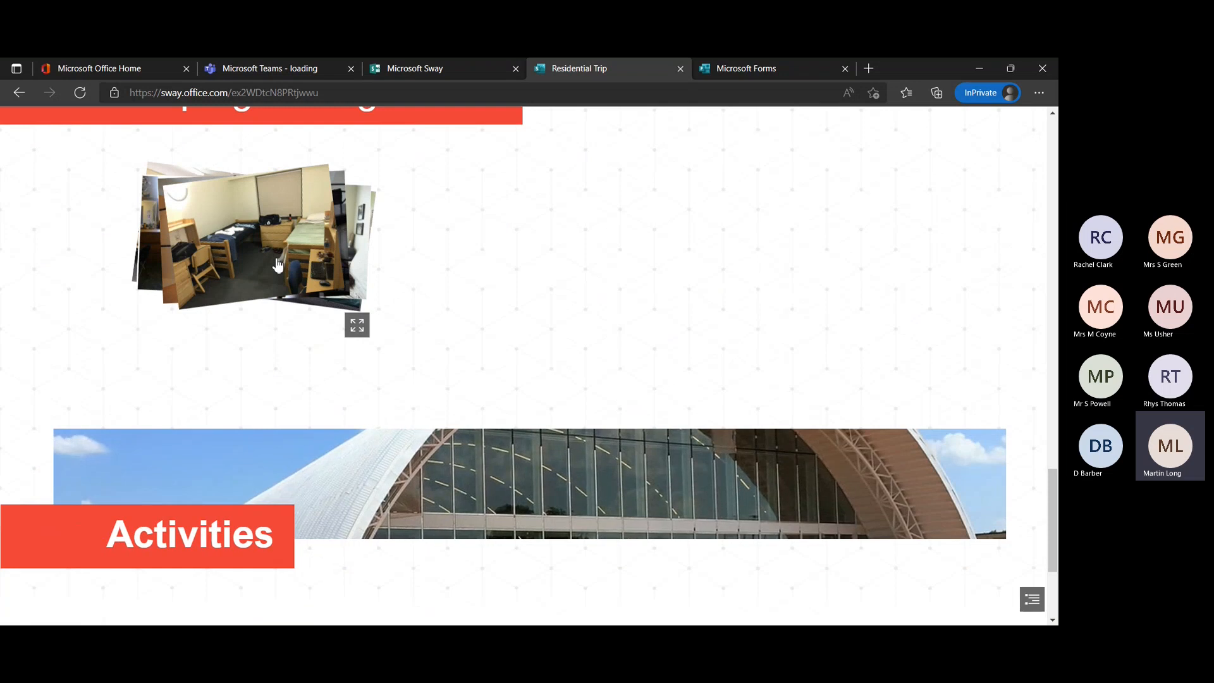
click(301, 265)
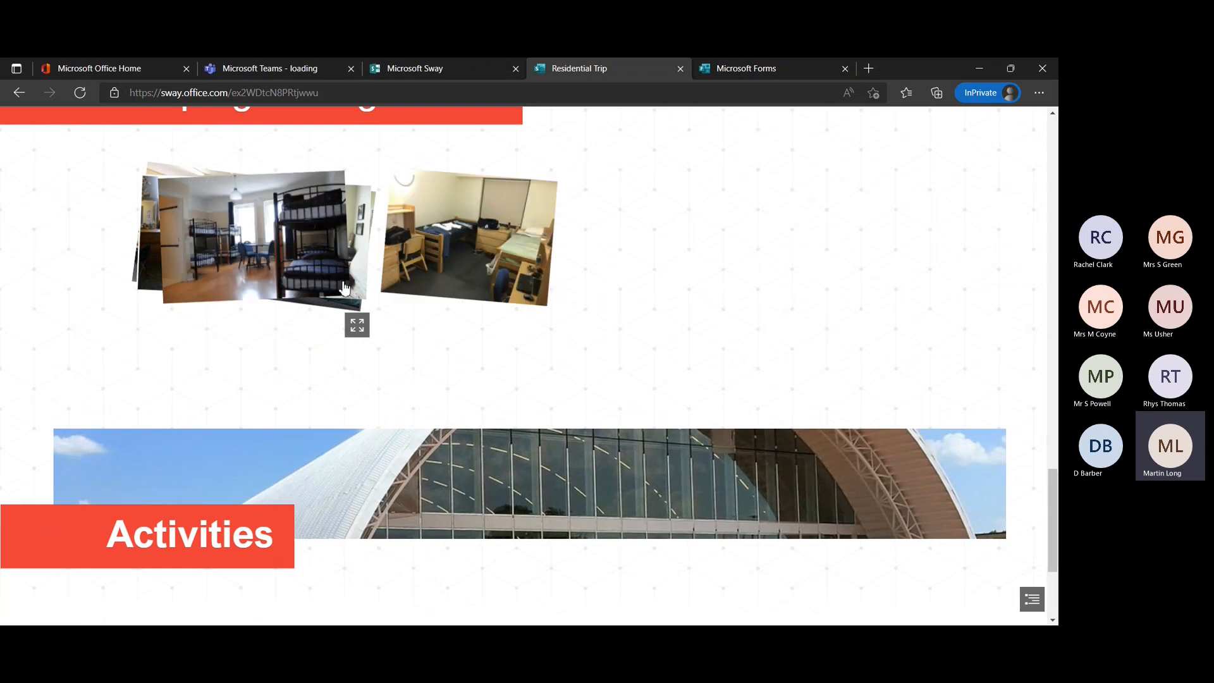
click(307, 265)
click(308, 265)
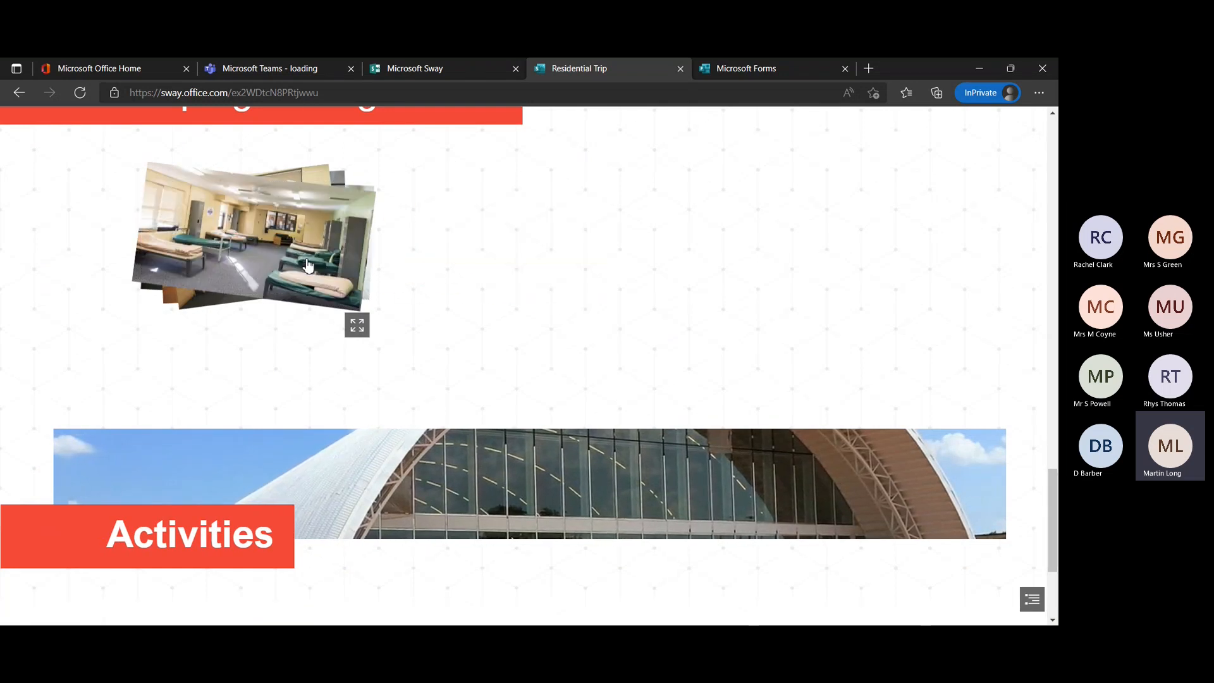
scroll(597, 325, down, 3)
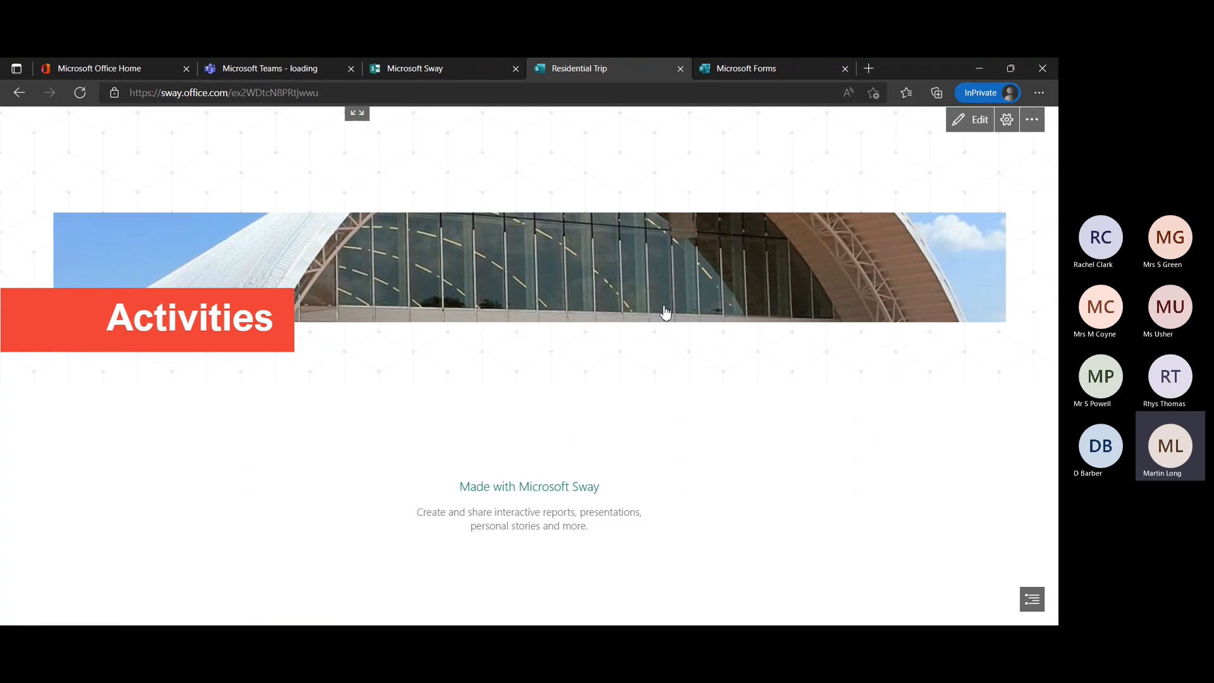
scroll(665, 312, up, 20)
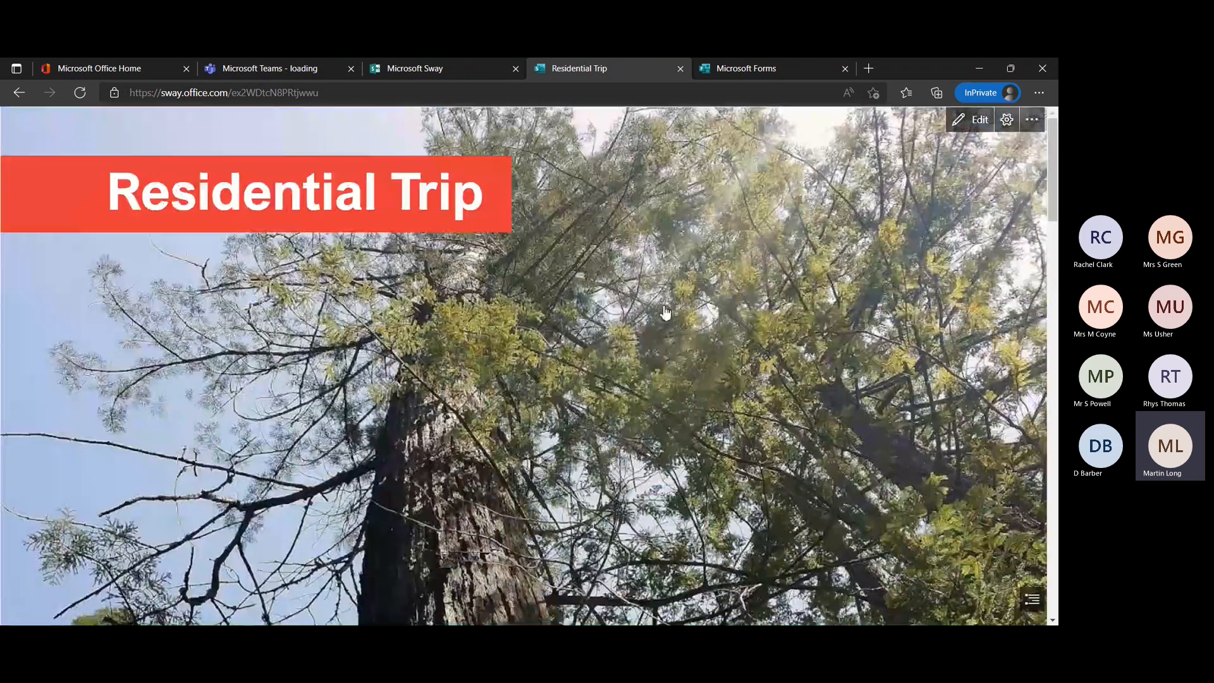
Return to editing the Sway and expand the heading card's details to view its title and background image cards, collapsing them again.
click(974, 119)
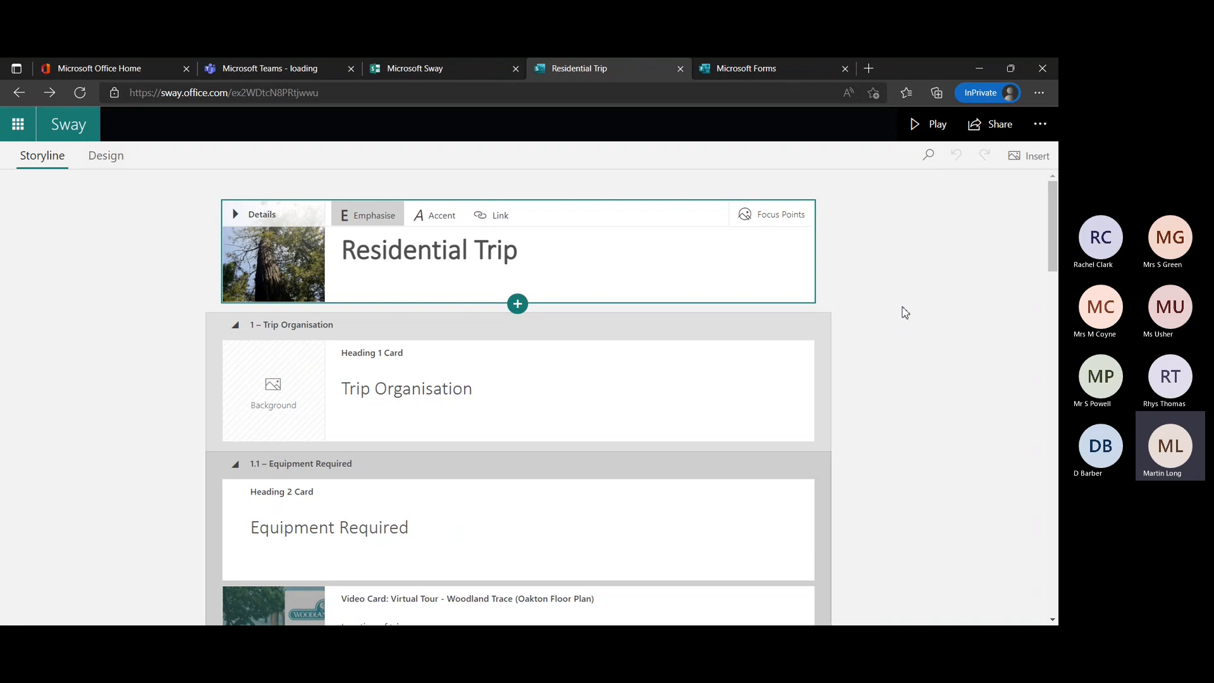
click(463, 251)
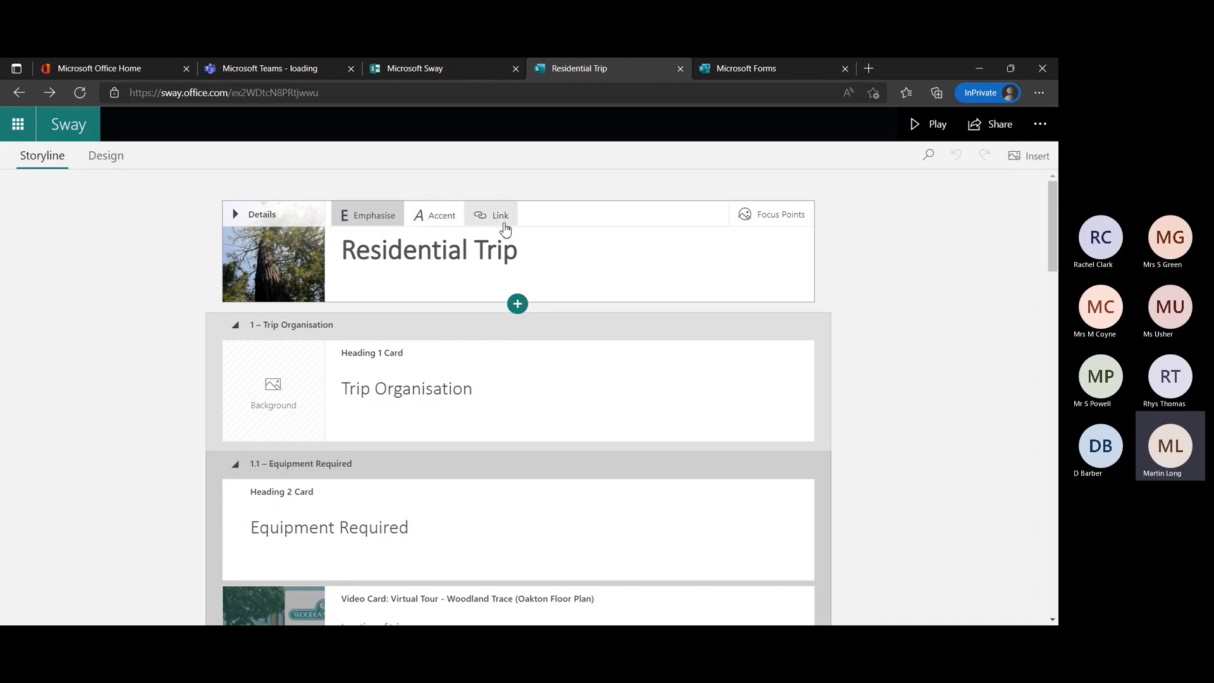
click(237, 215)
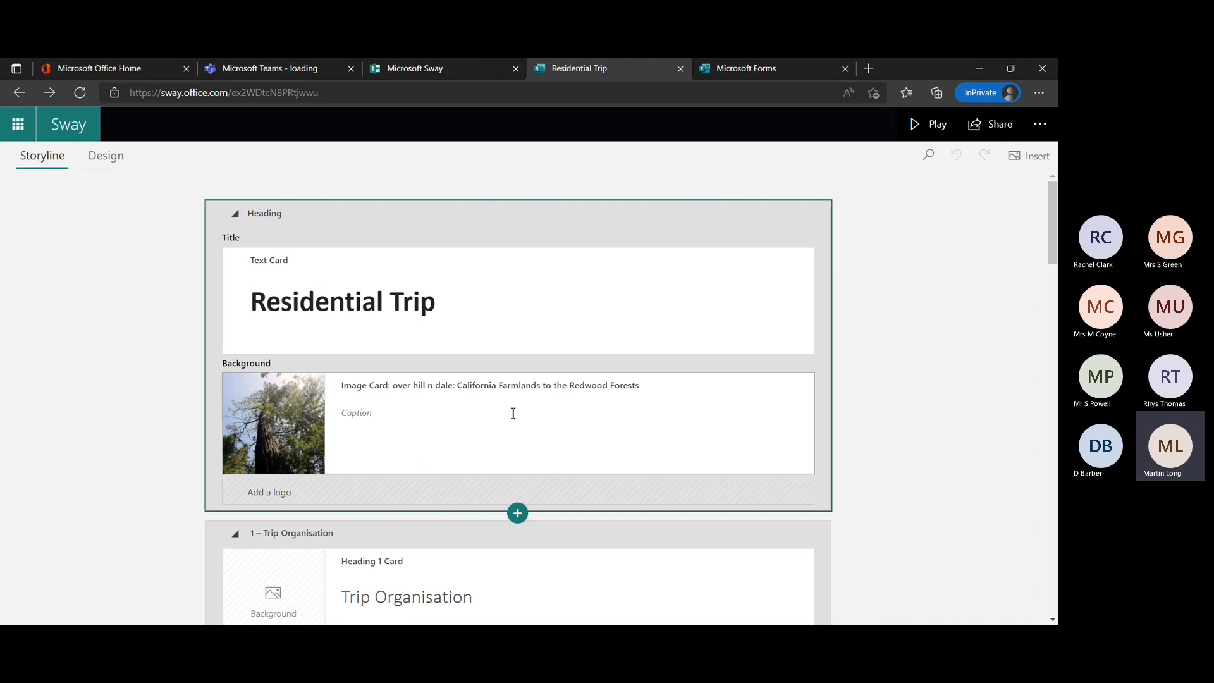
scroll(512, 411, down, 1)
click(411, 358)
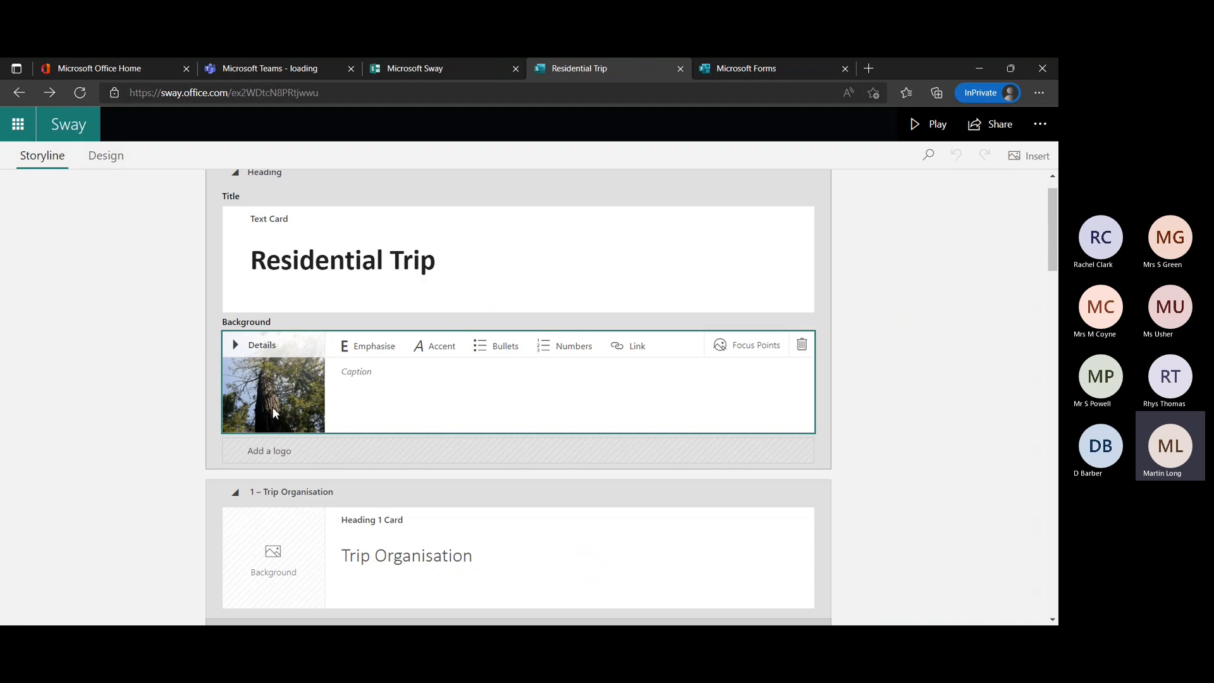
click(448, 253)
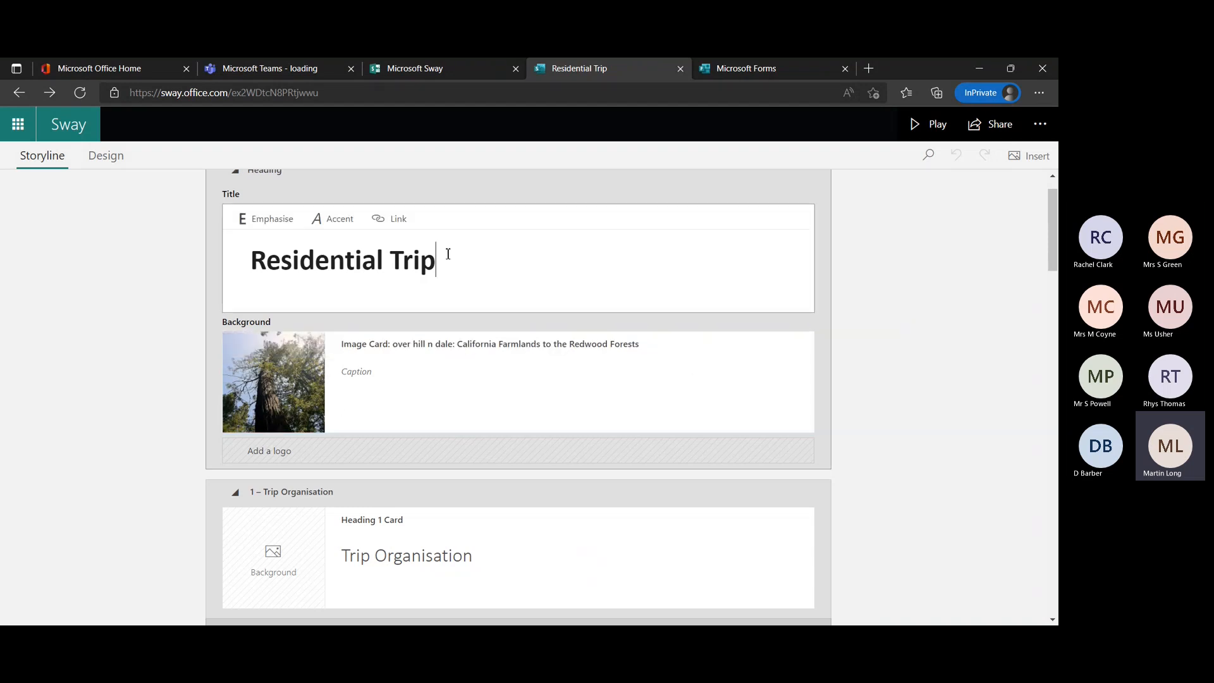
scroll(472, 279, up, 1)
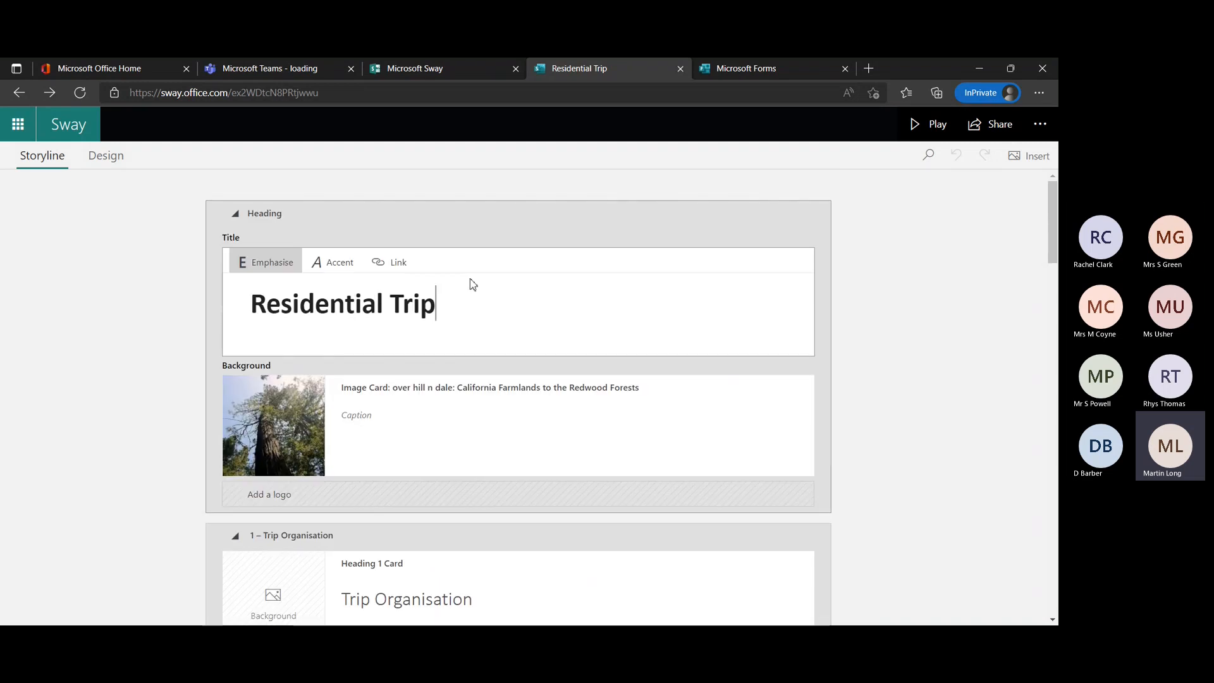
click(234, 215)
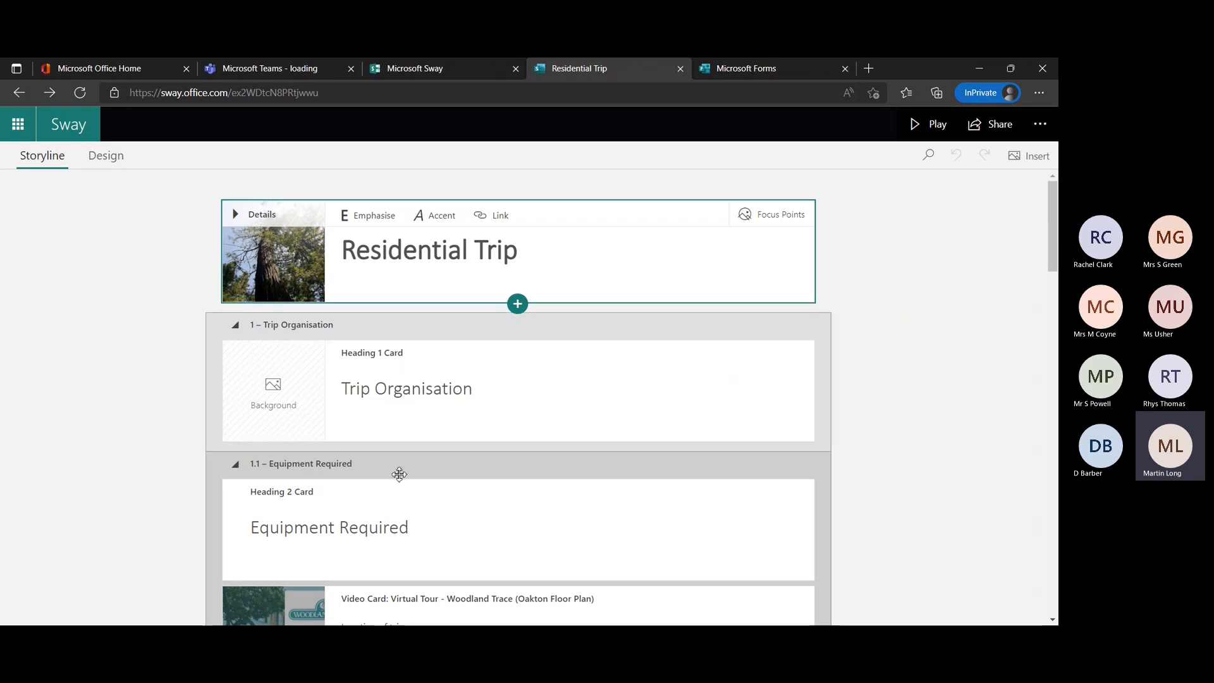
Show the Sway's design preview and look over the available layouts and styles.
click(108, 158)
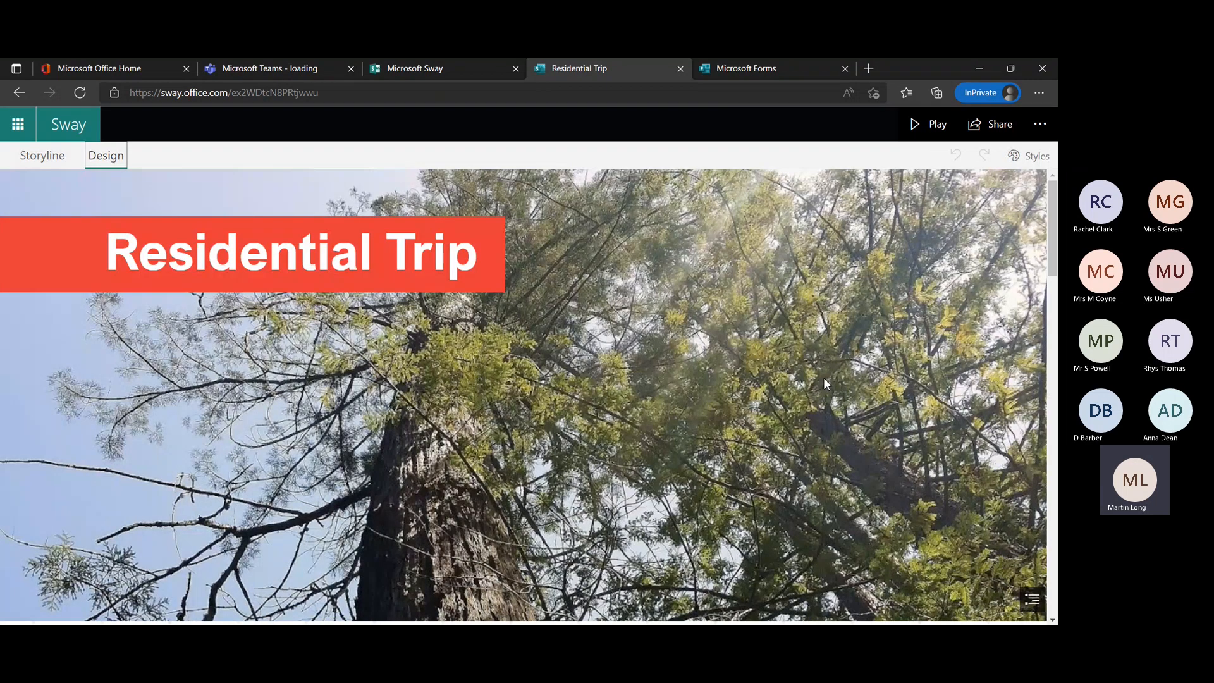
click(1029, 155)
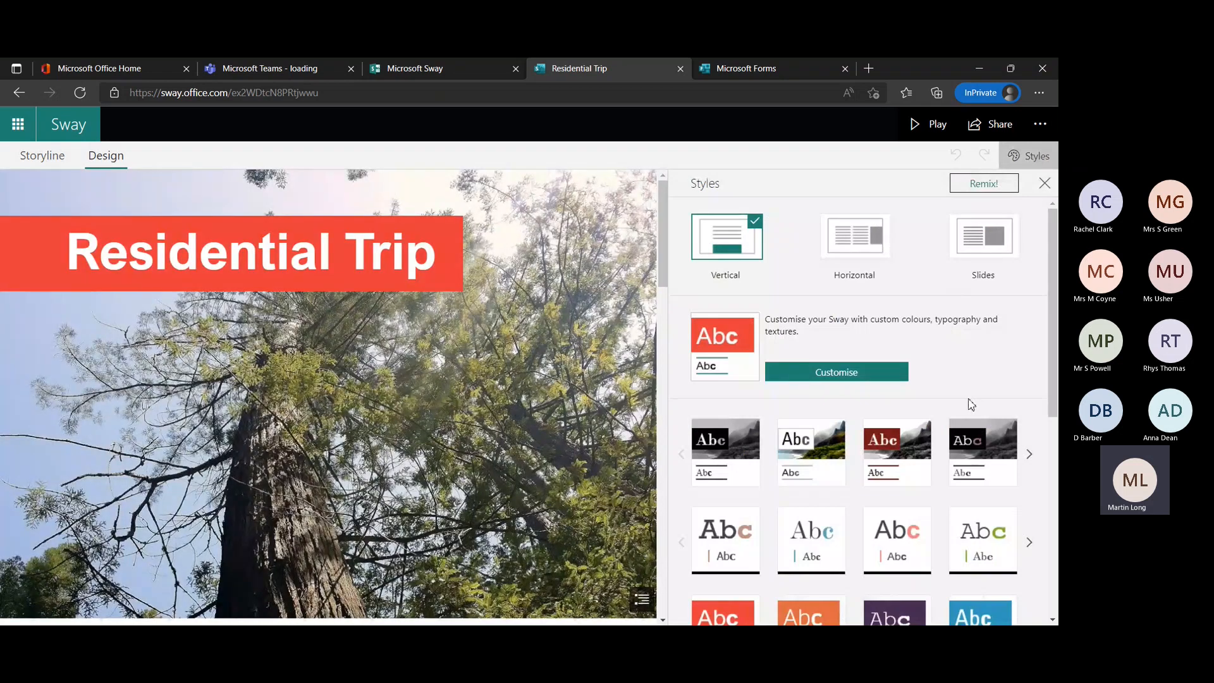
scroll(968, 401, down, 2)
scroll(968, 401, down, 2)
scroll(968, 400, up, 4)
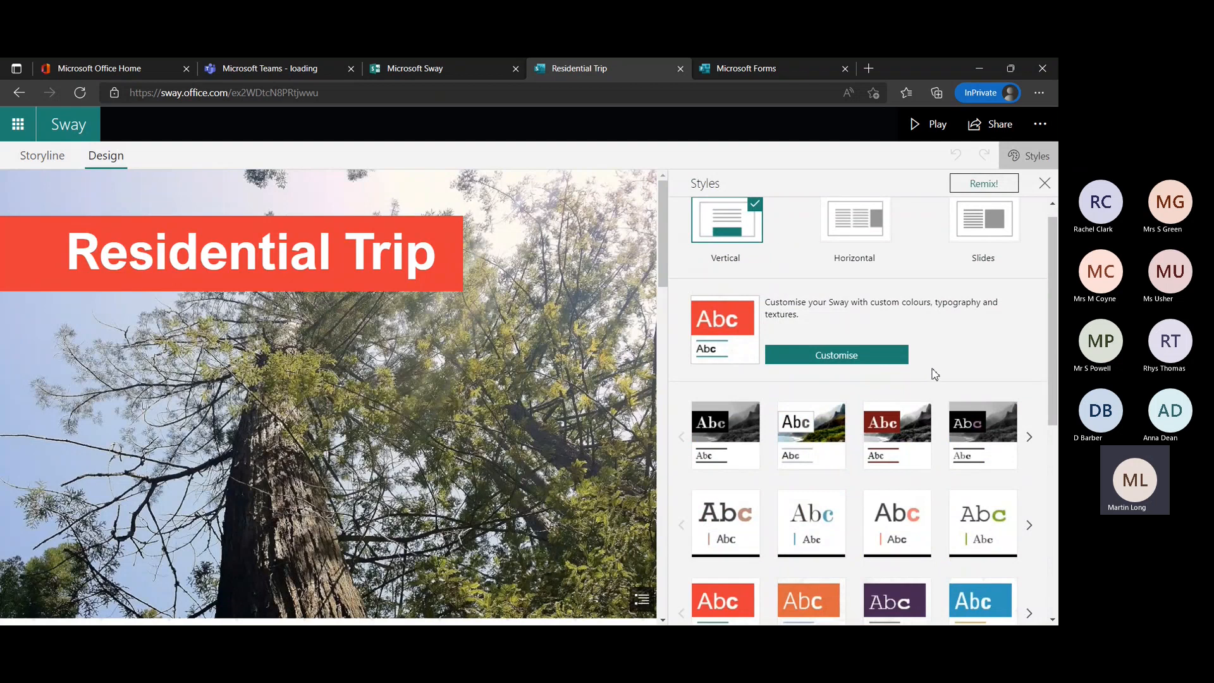
scroll(932, 374, up, 1)
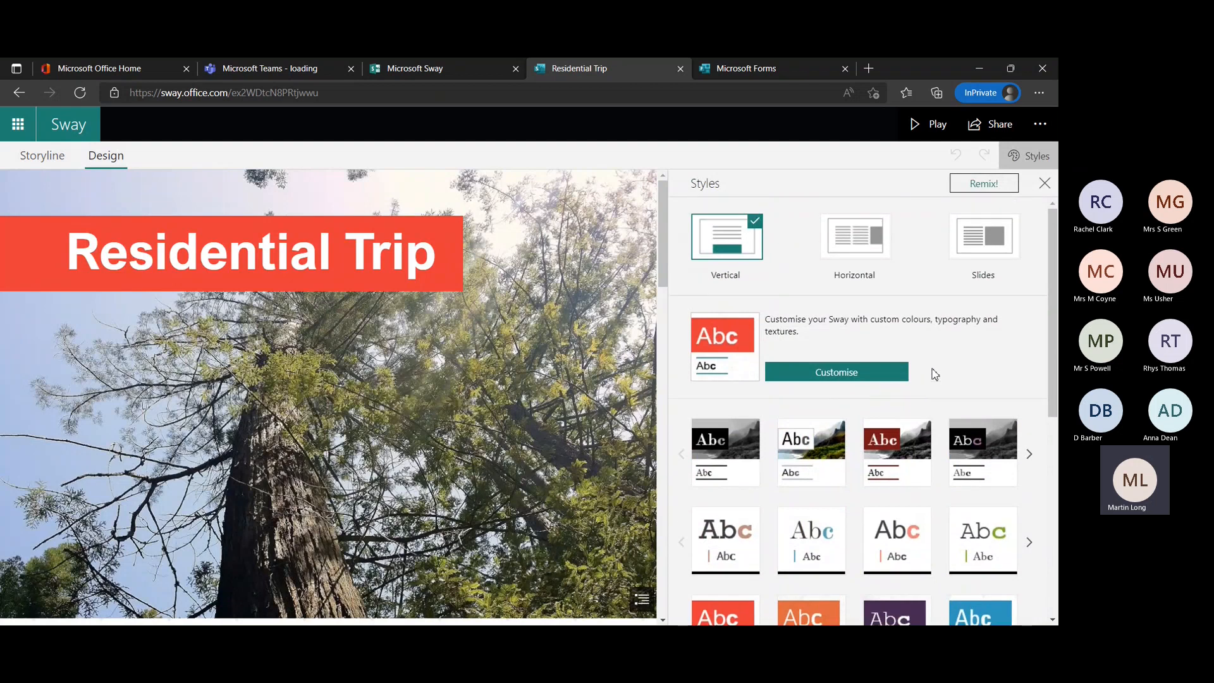
Try the Horizontal and Slides layouts, paging through the slides to Equipment Required, and restore the Vertical layout.
click(870, 258)
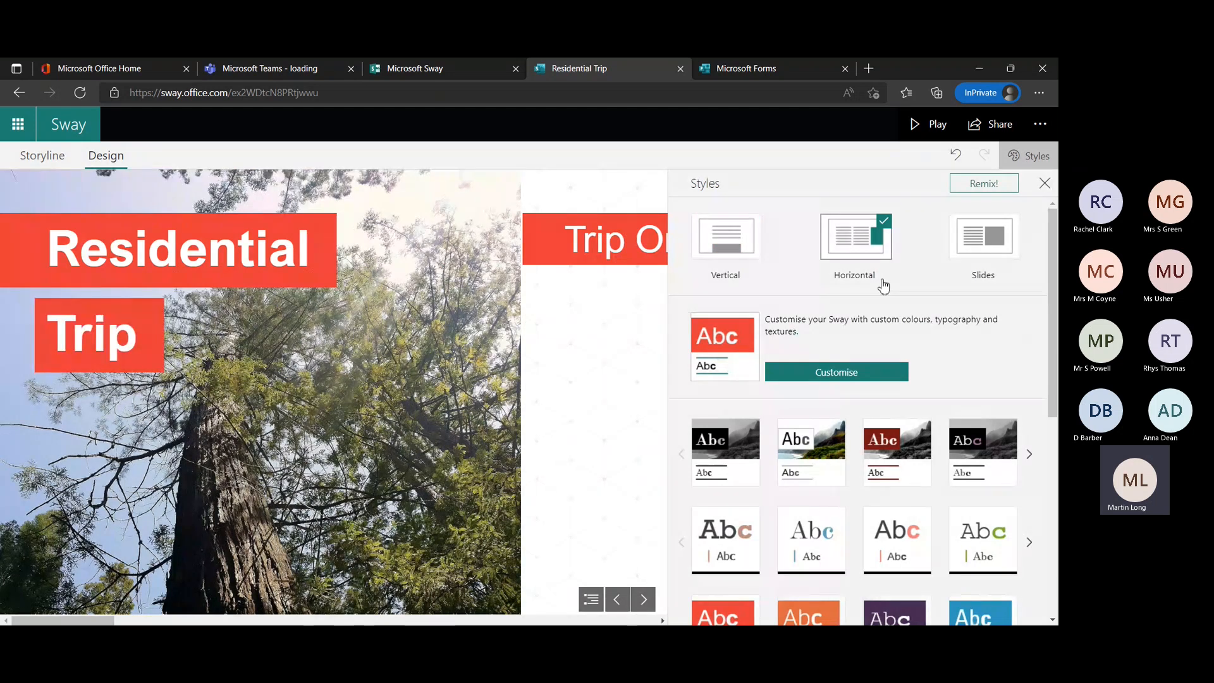
click(984, 238)
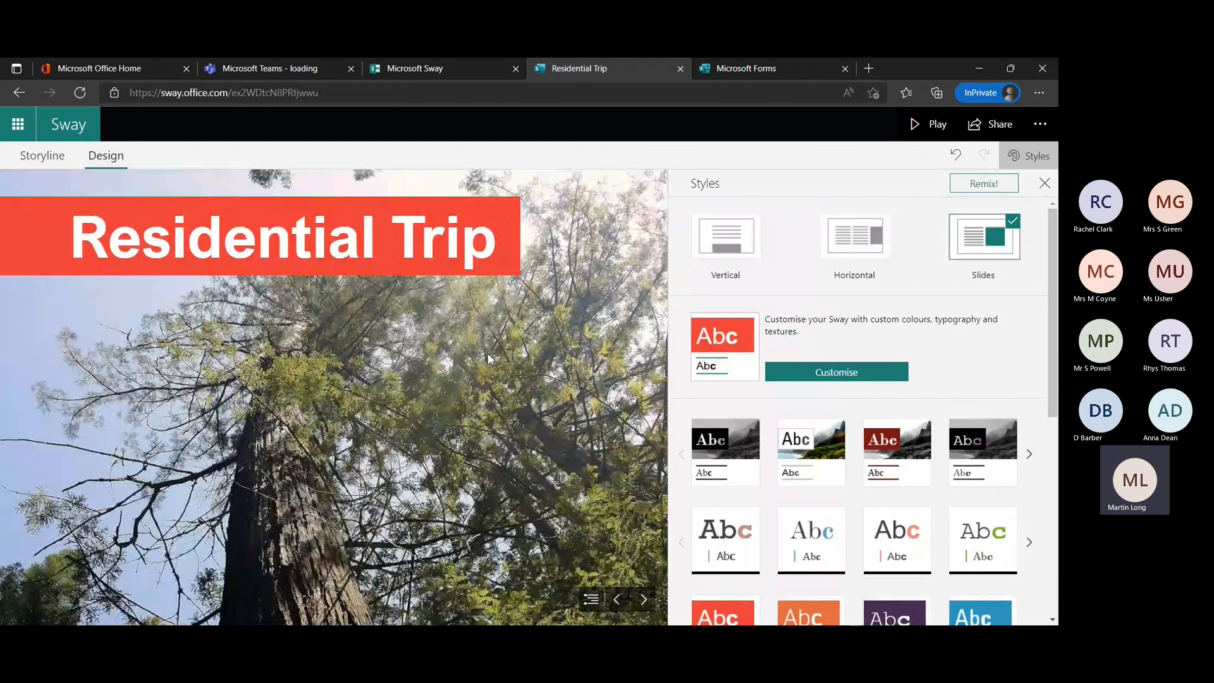
click(645, 598)
click(645, 597)
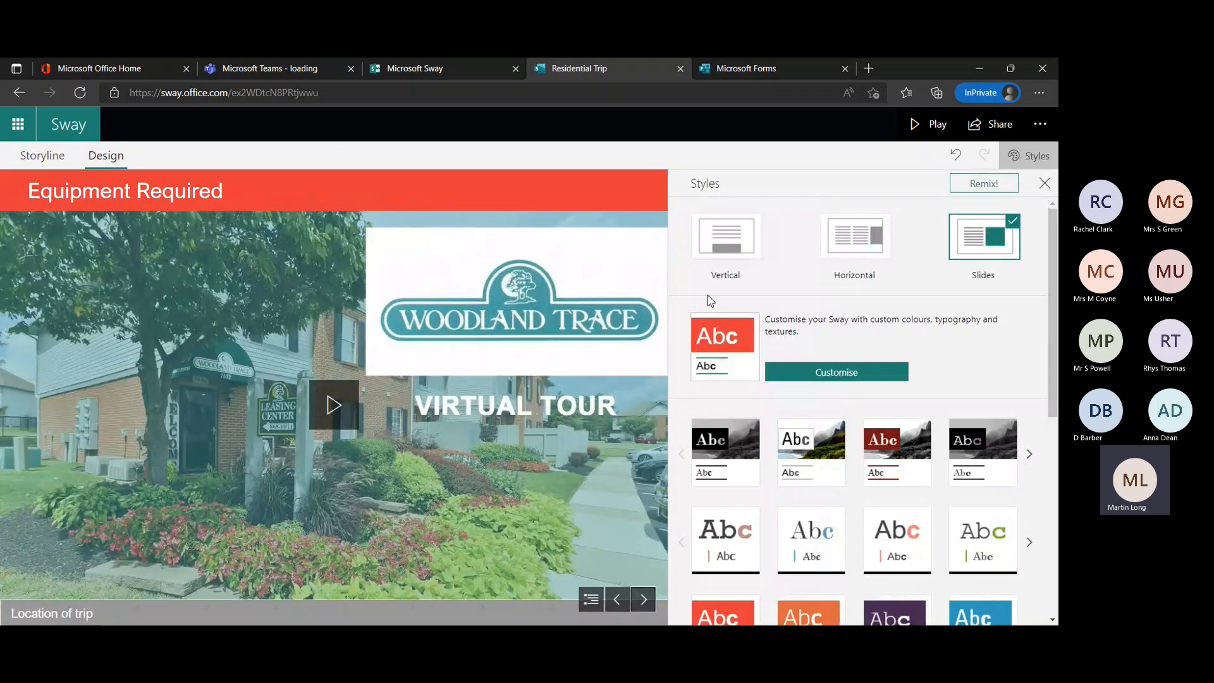
click(724, 243)
Apply the olive-green style with yellow heading text to the Residential Trip Sway.
scroll(830, 440, down, 2)
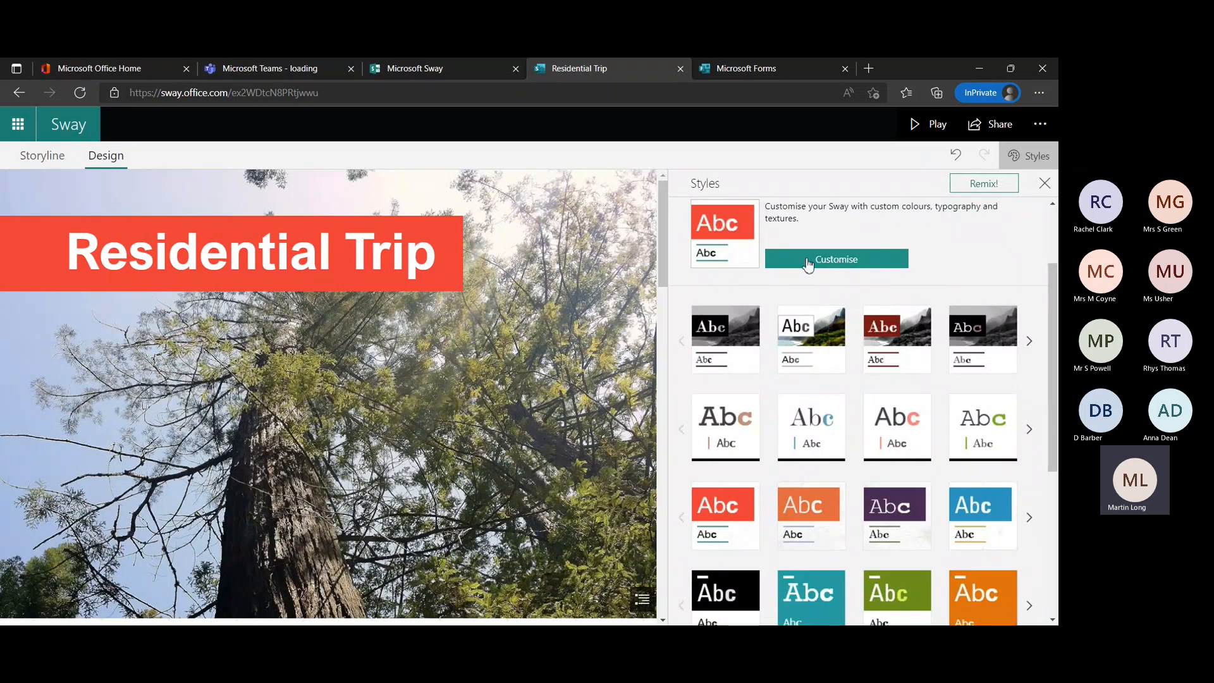
scroll(908, 436, down, 2)
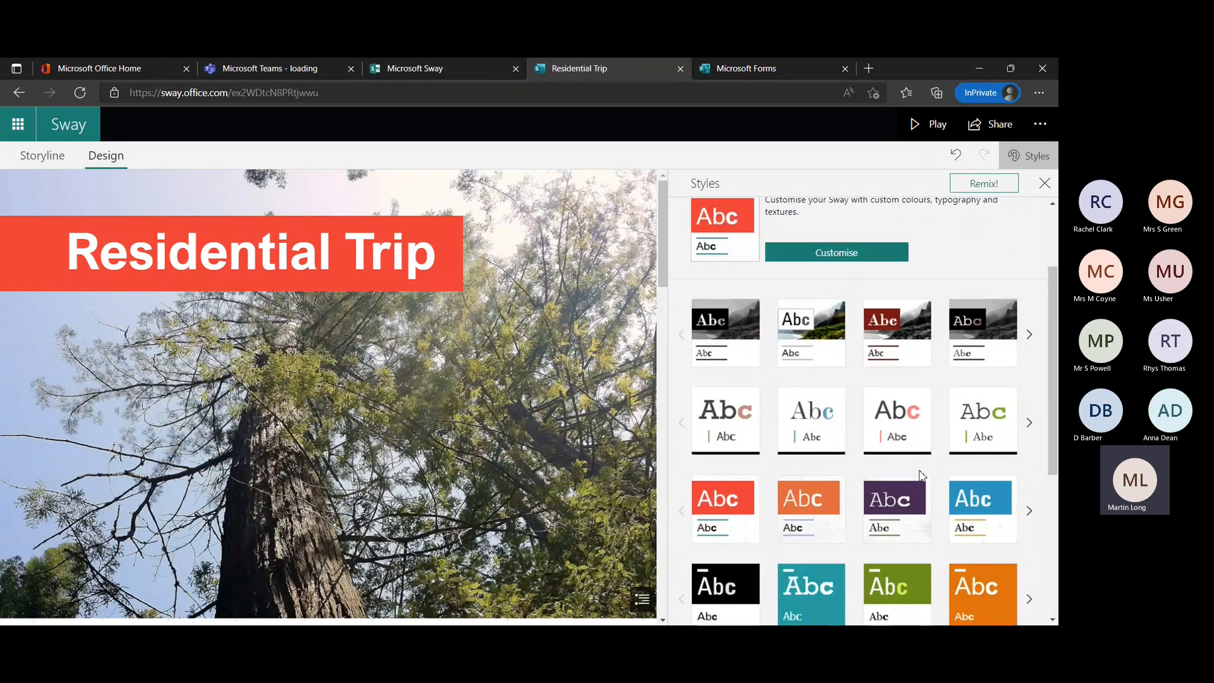
scroll(920, 473, down, 3)
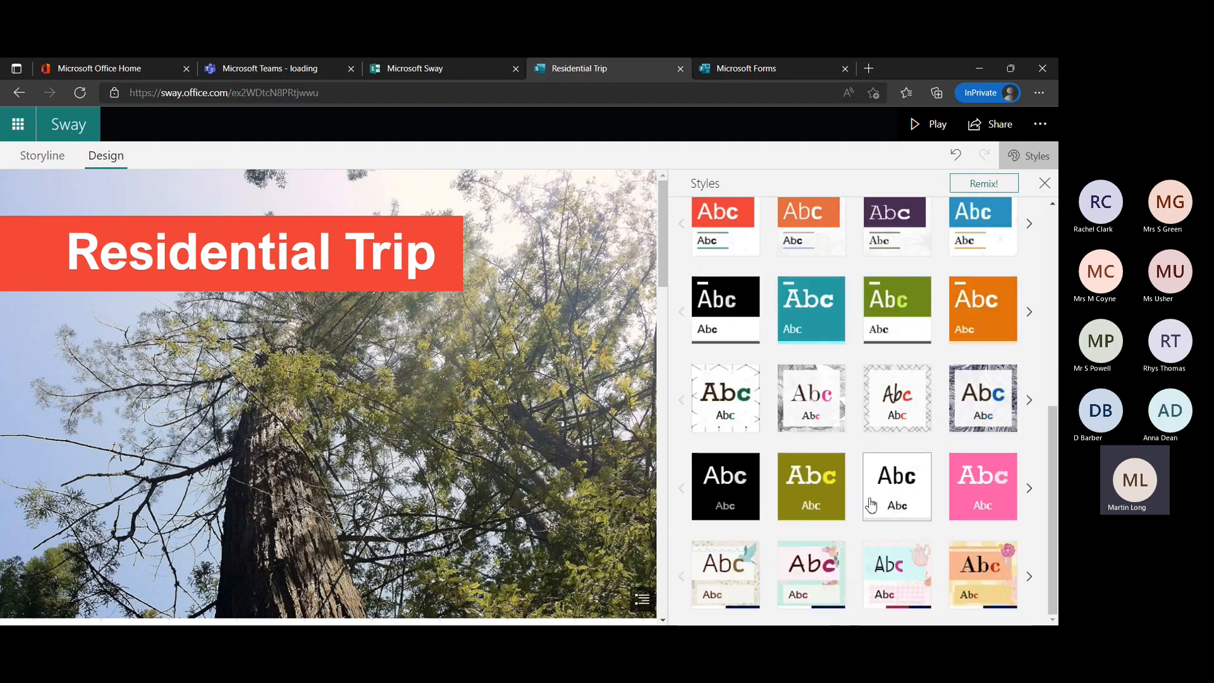
click(814, 487)
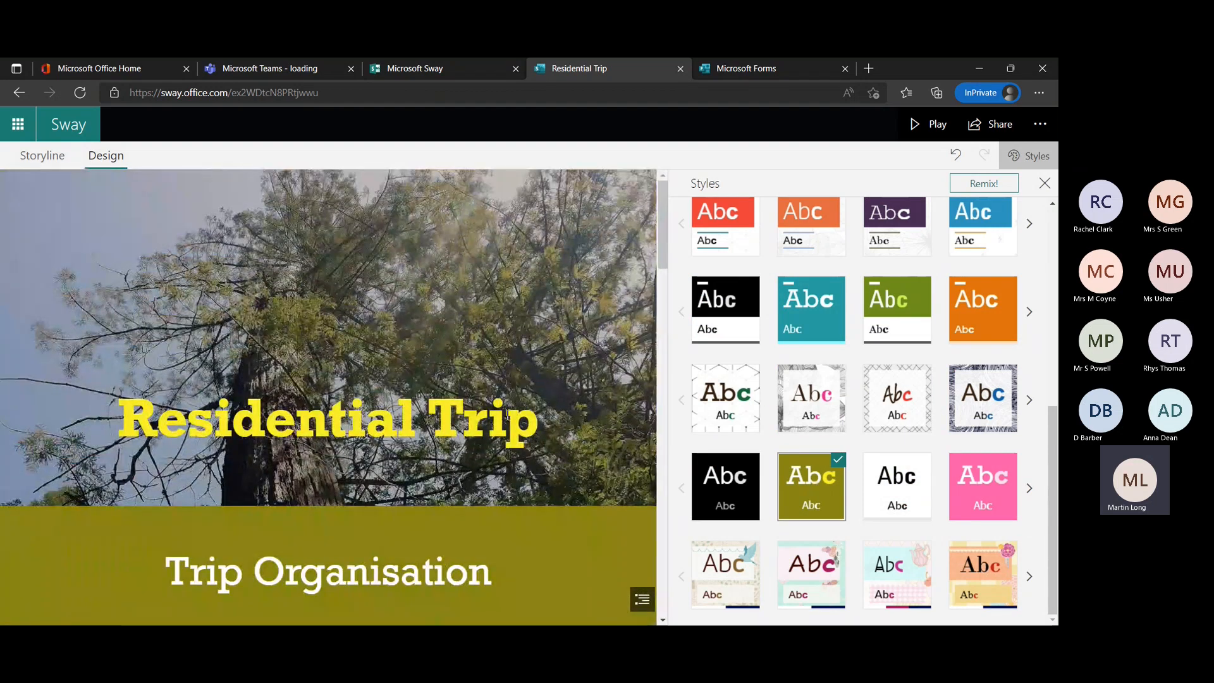
Look over the olive-green Sway preview down to Sleeping Arrangements and undo the style change.
scroll(505, 419, down, 5)
scroll(505, 418, down, 10)
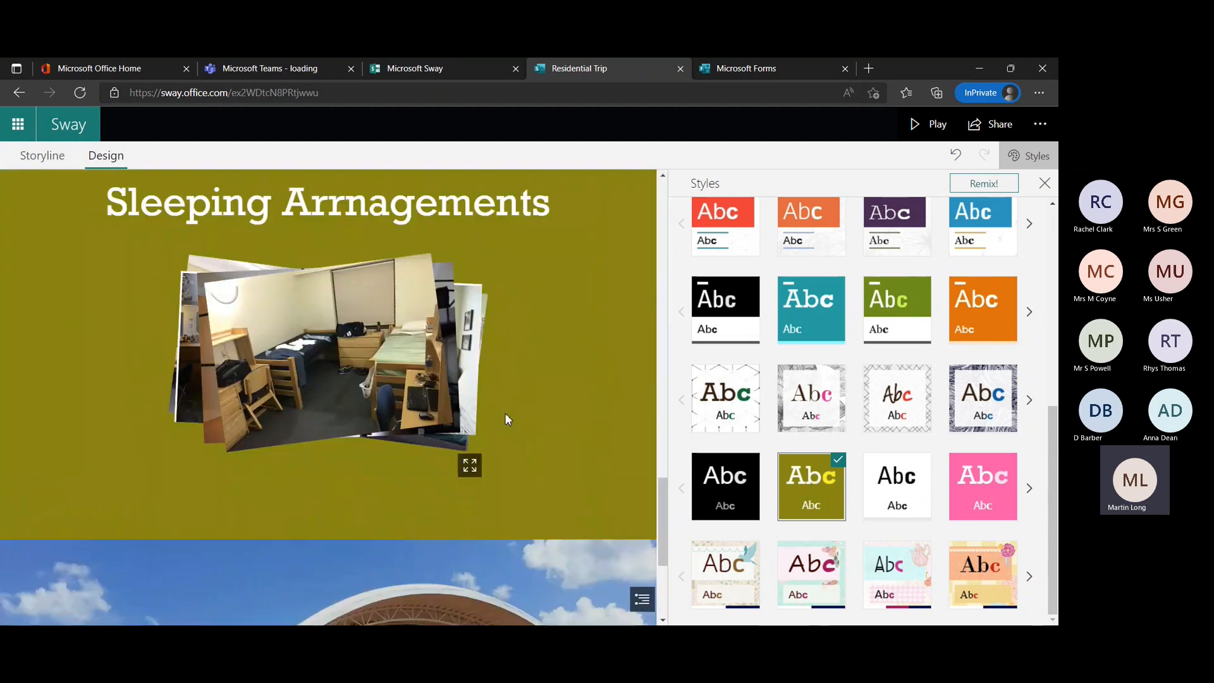
scroll(505, 414, up, 2)
scroll(505, 413, down, 3)
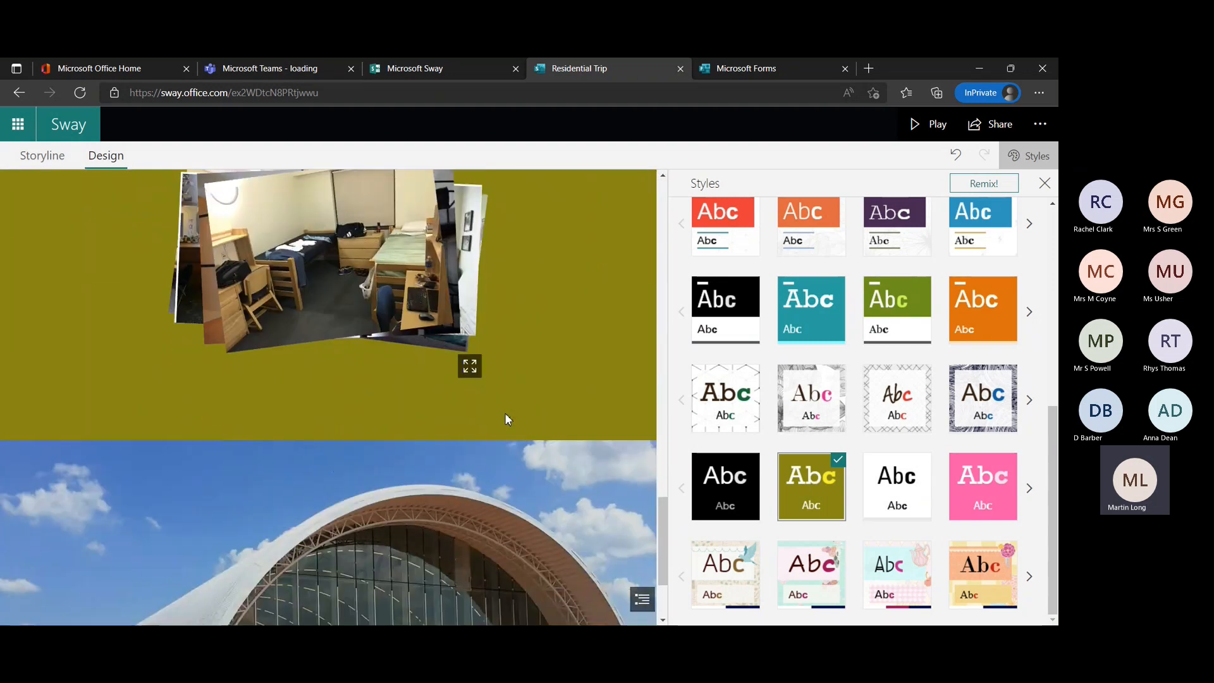
scroll(594, 486, up, 15)
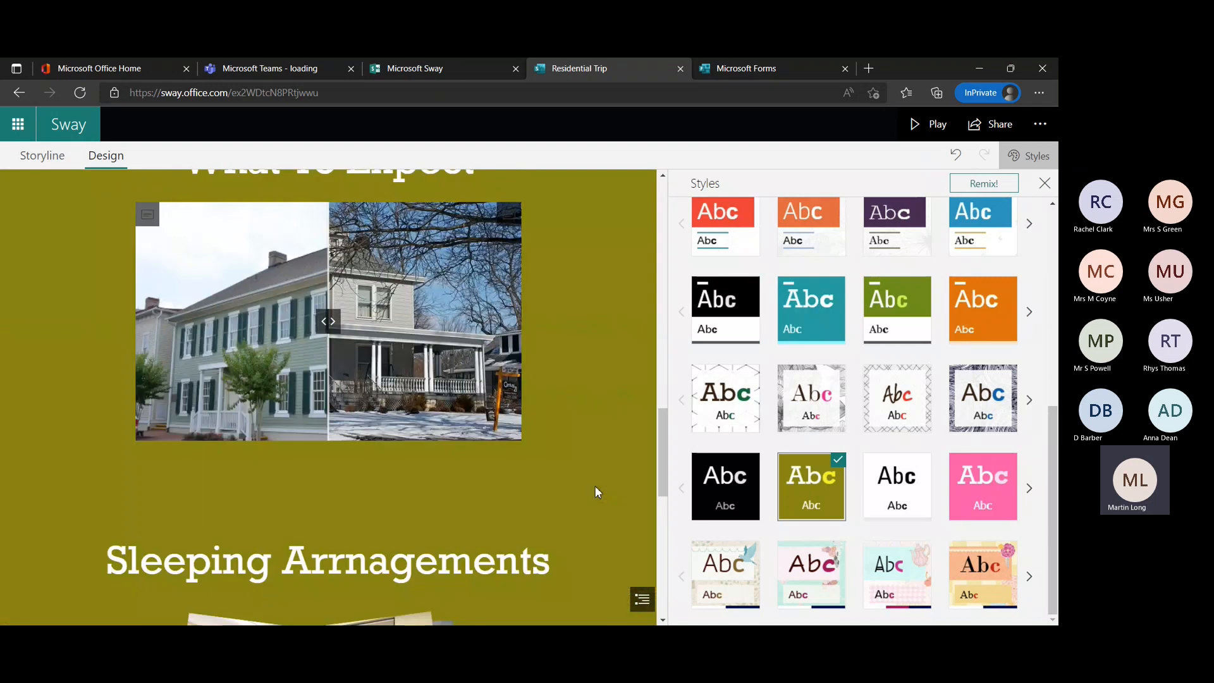
click(956, 160)
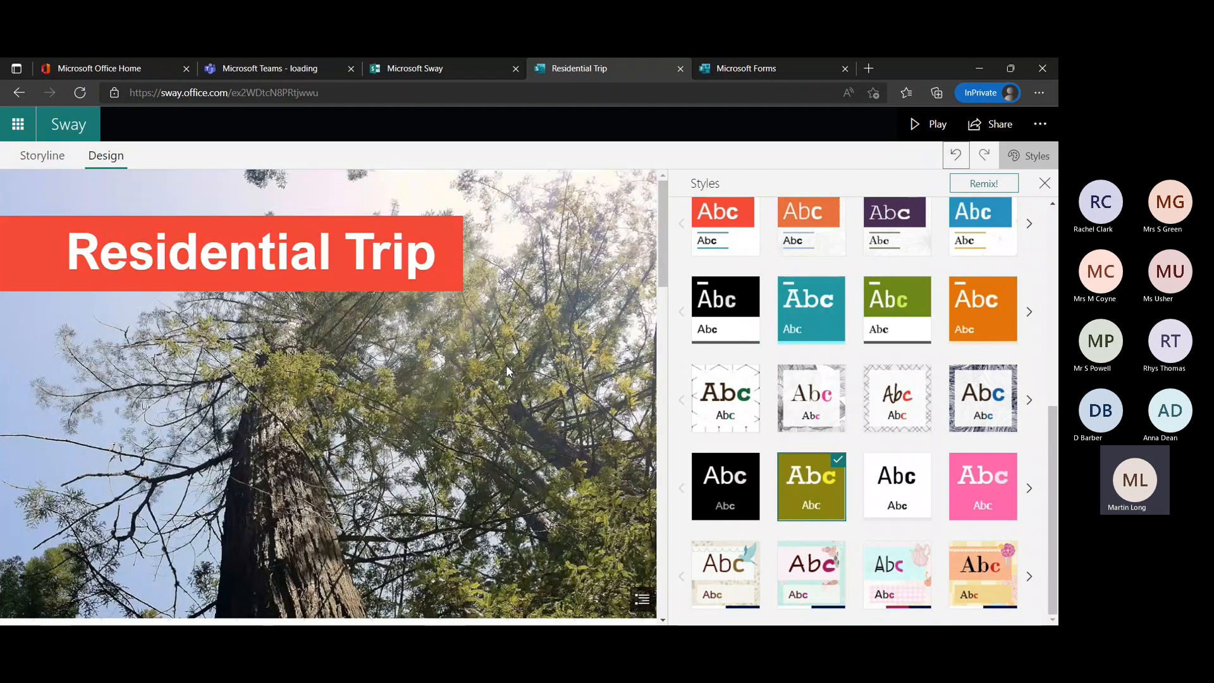
Check the Trip Organisation section and the style customisation option, close the styles and return to the storyline.
scroll(459, 416, down, 3)
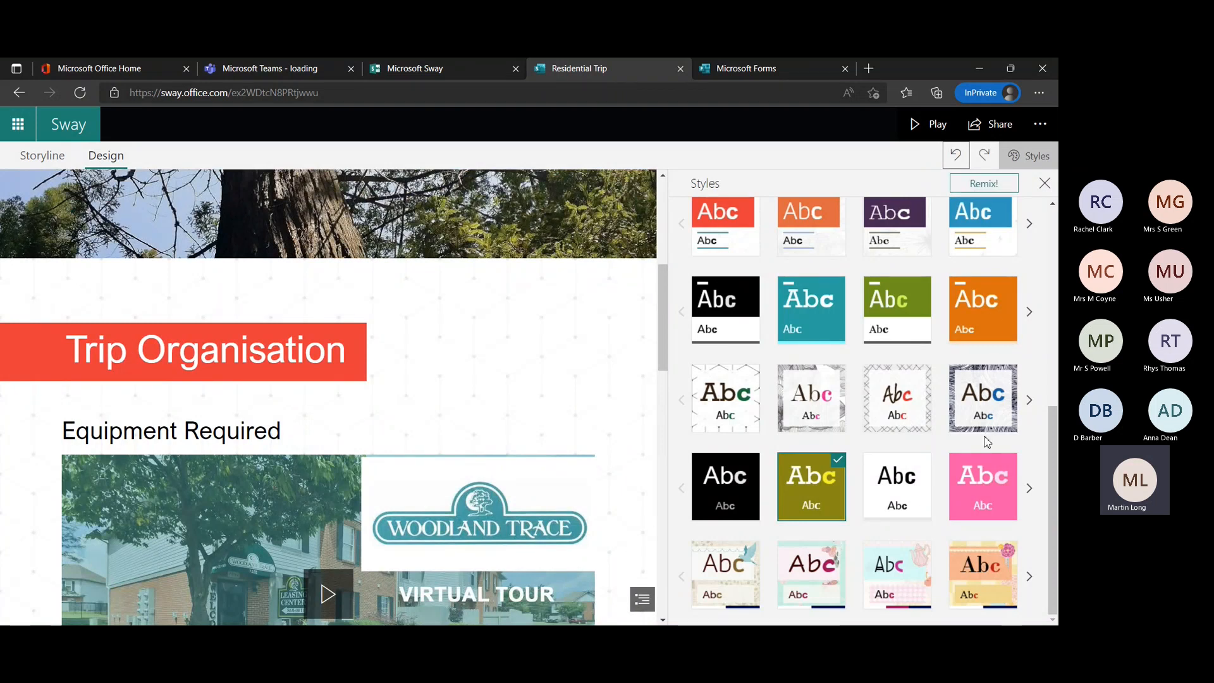
scroll(987, 442, up, 6)
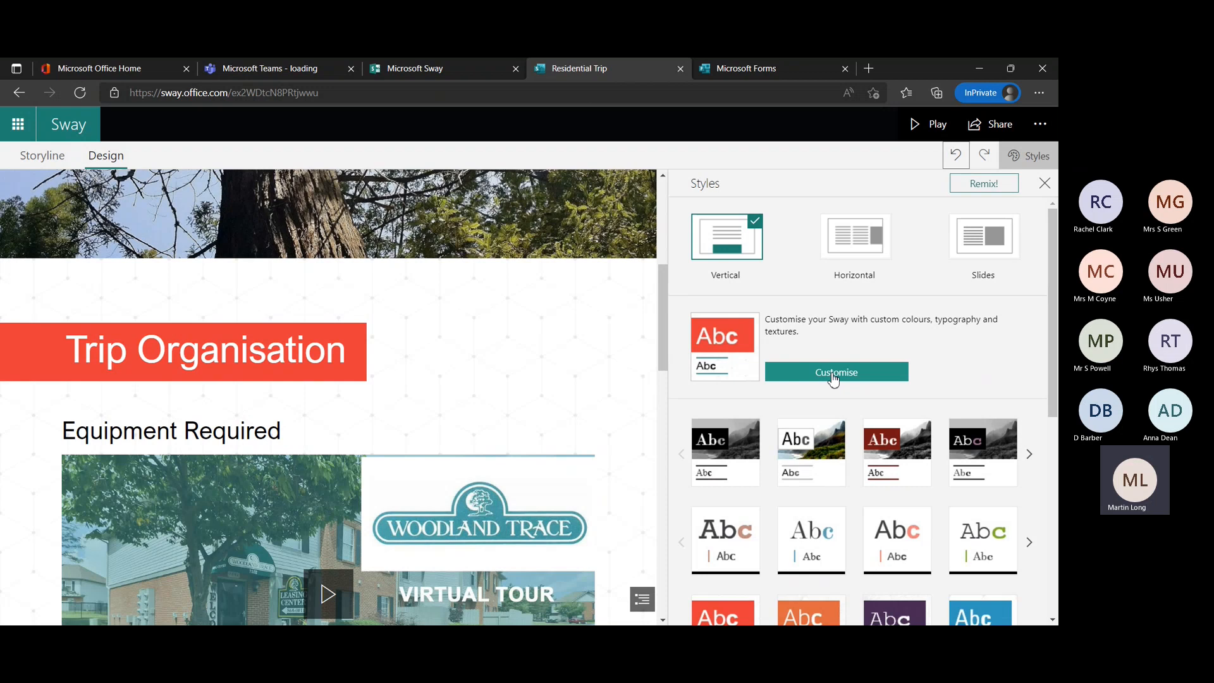
click(1044, 183)
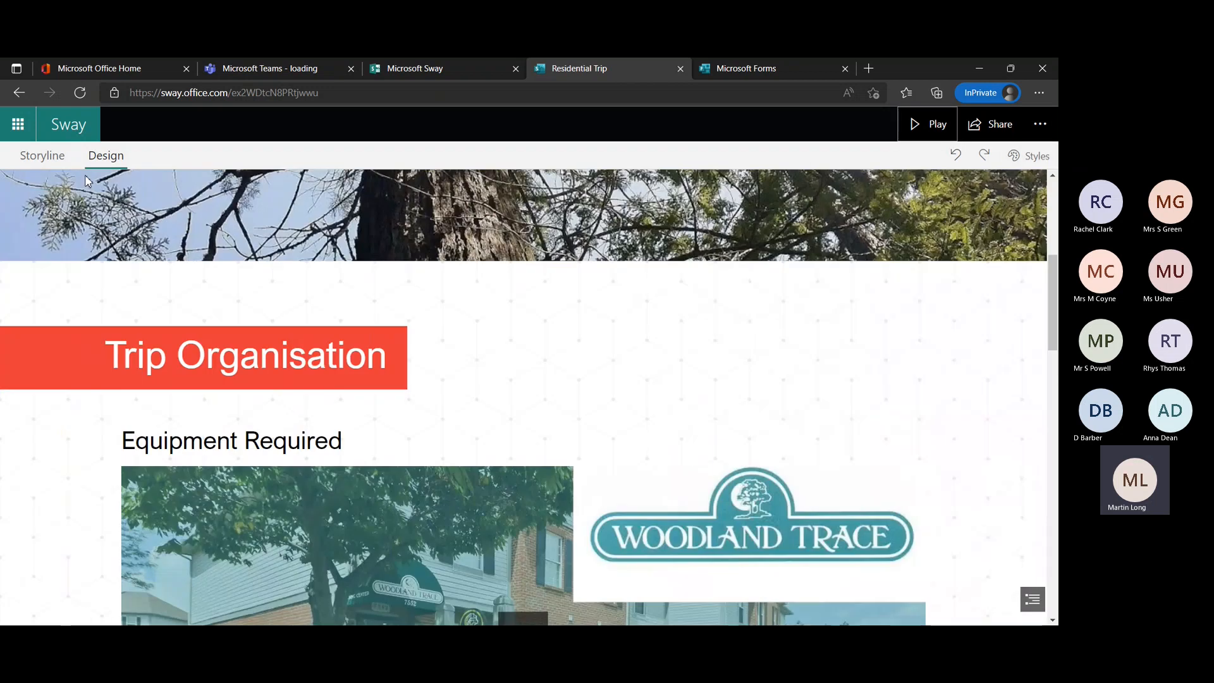
click(44, 156)
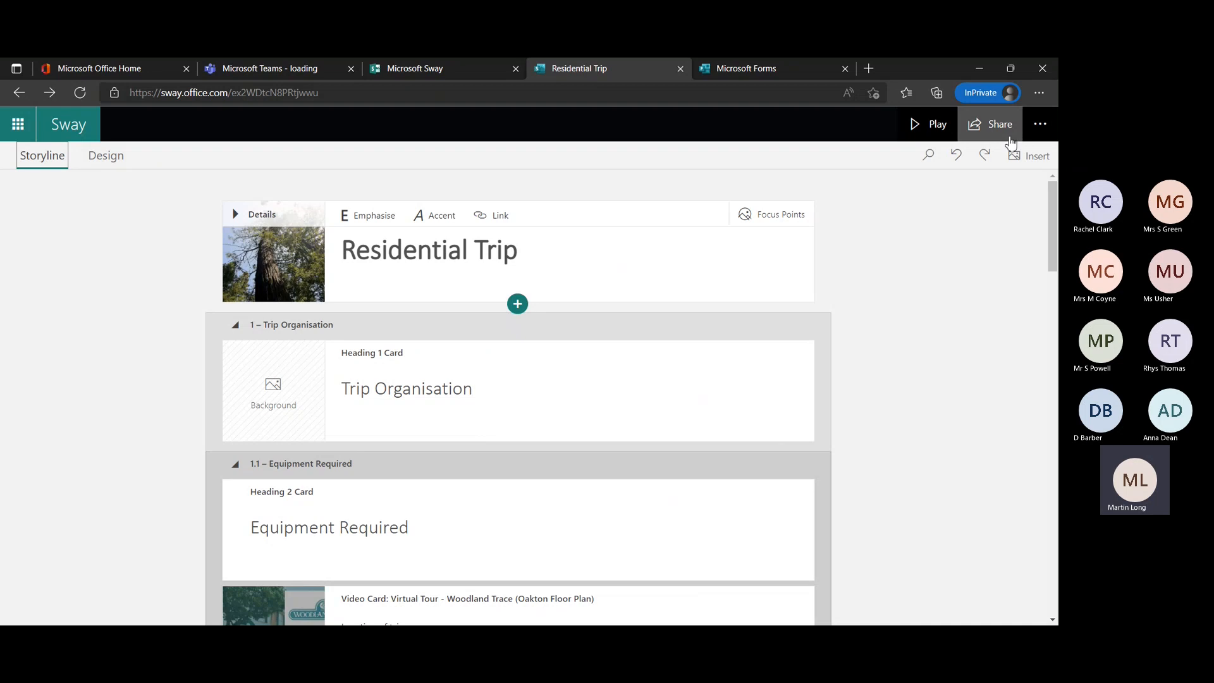
Open the settings for this Sway, look over the available languages and choose French (France).
click(1040, 128)
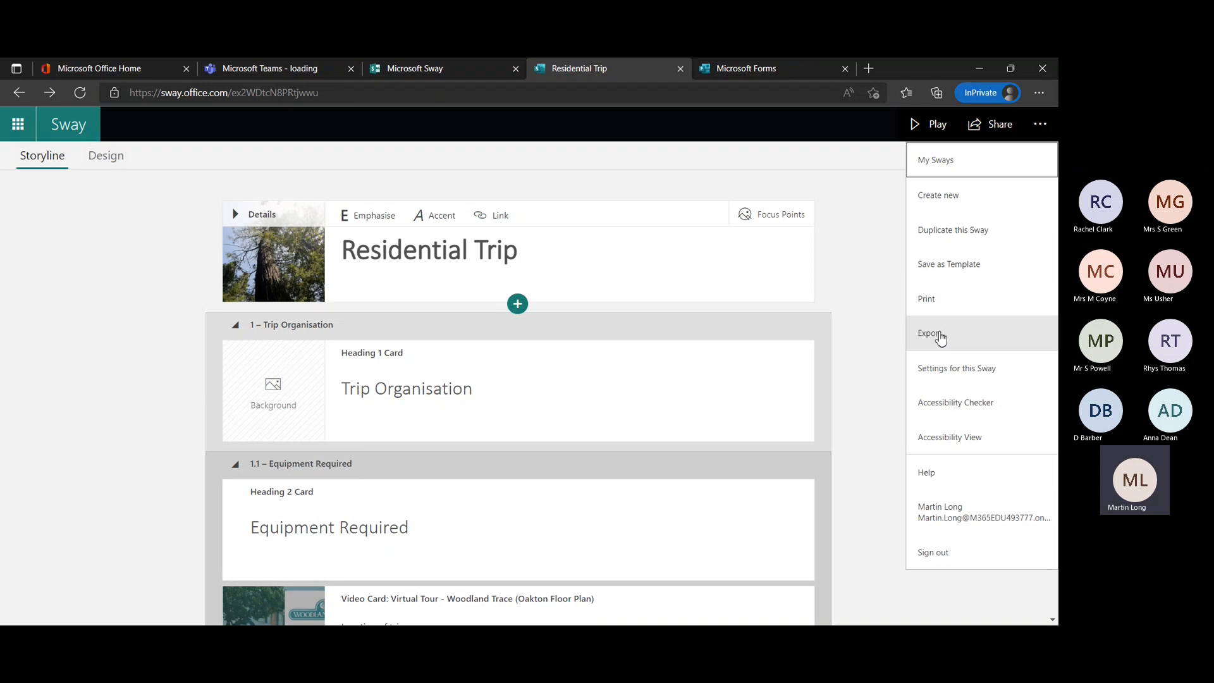
click(959, 369)
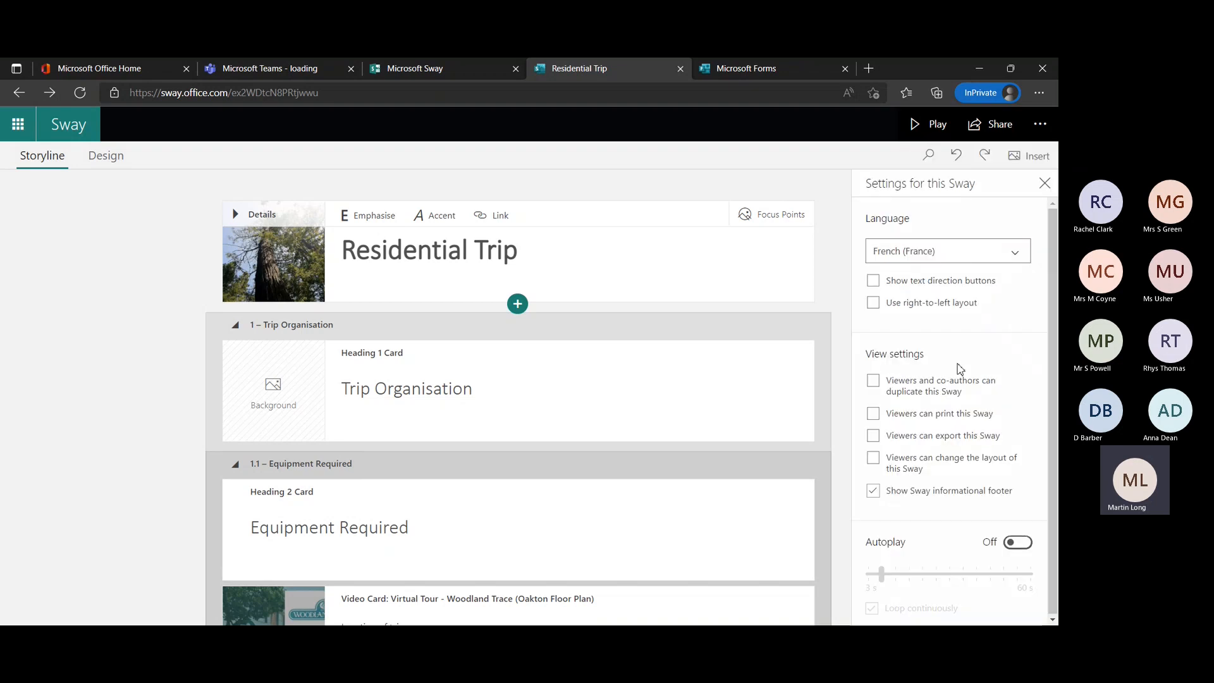
click(1018, 254)
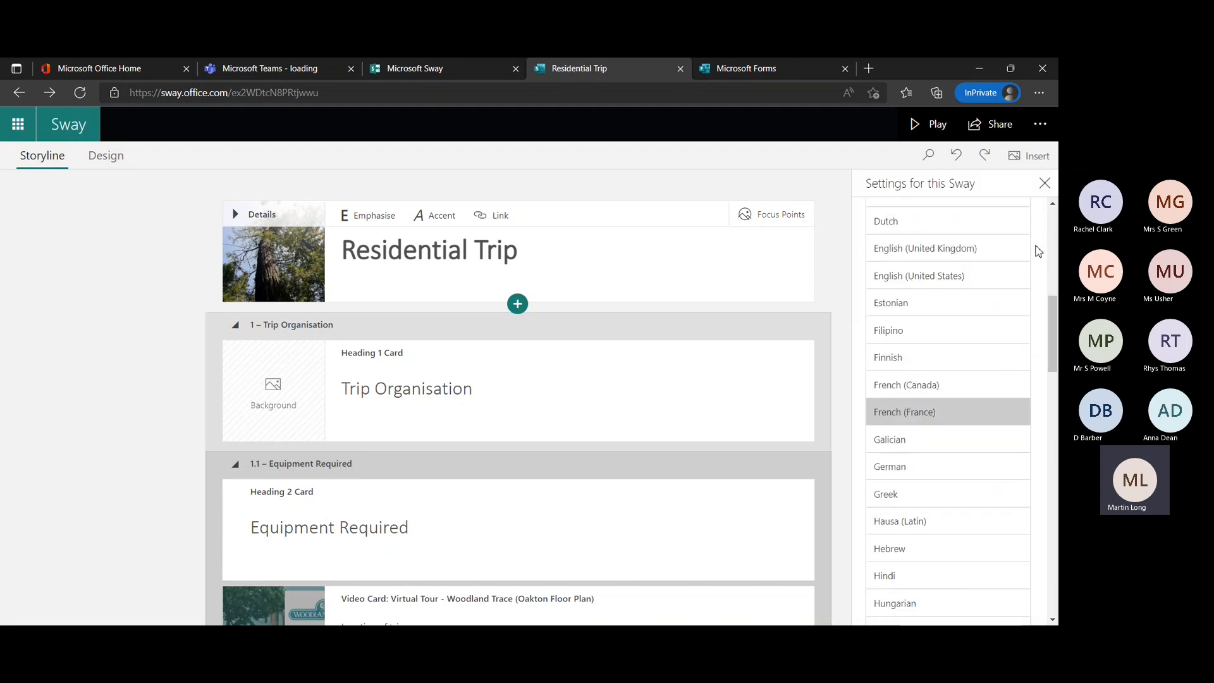
click(915, 413)
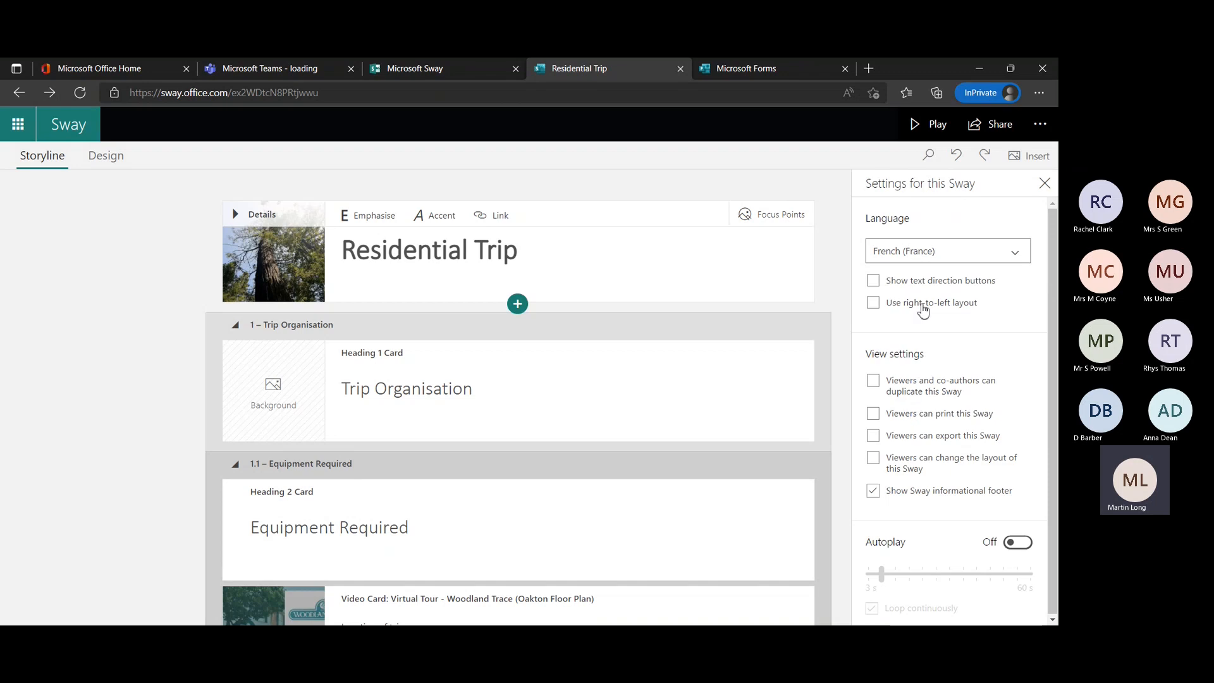
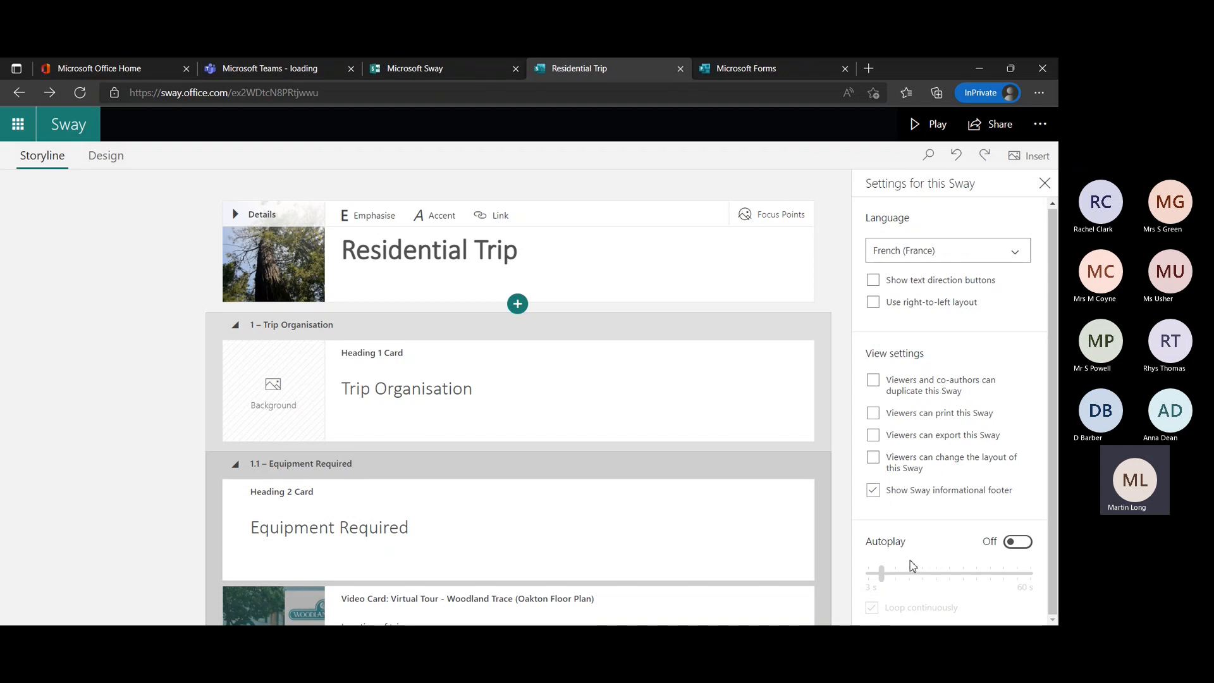
Switch Autoplay on and back off, and close the settings for this Sway.
click(1016, 548)
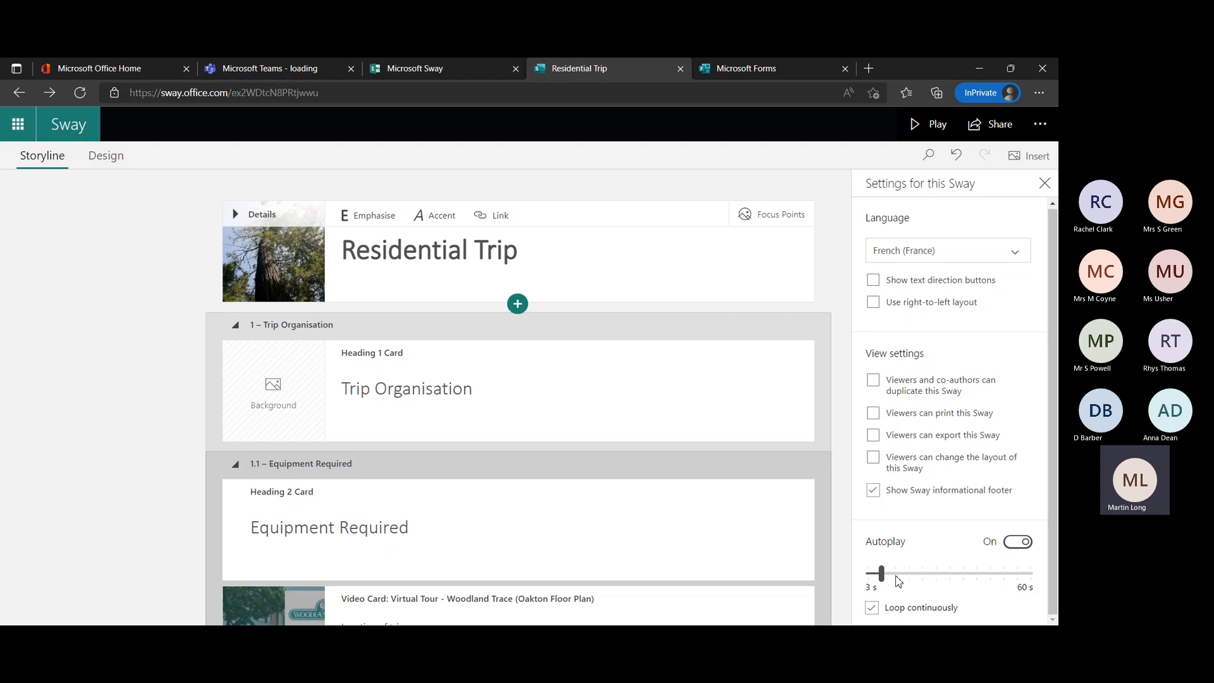
click(1026, 553)
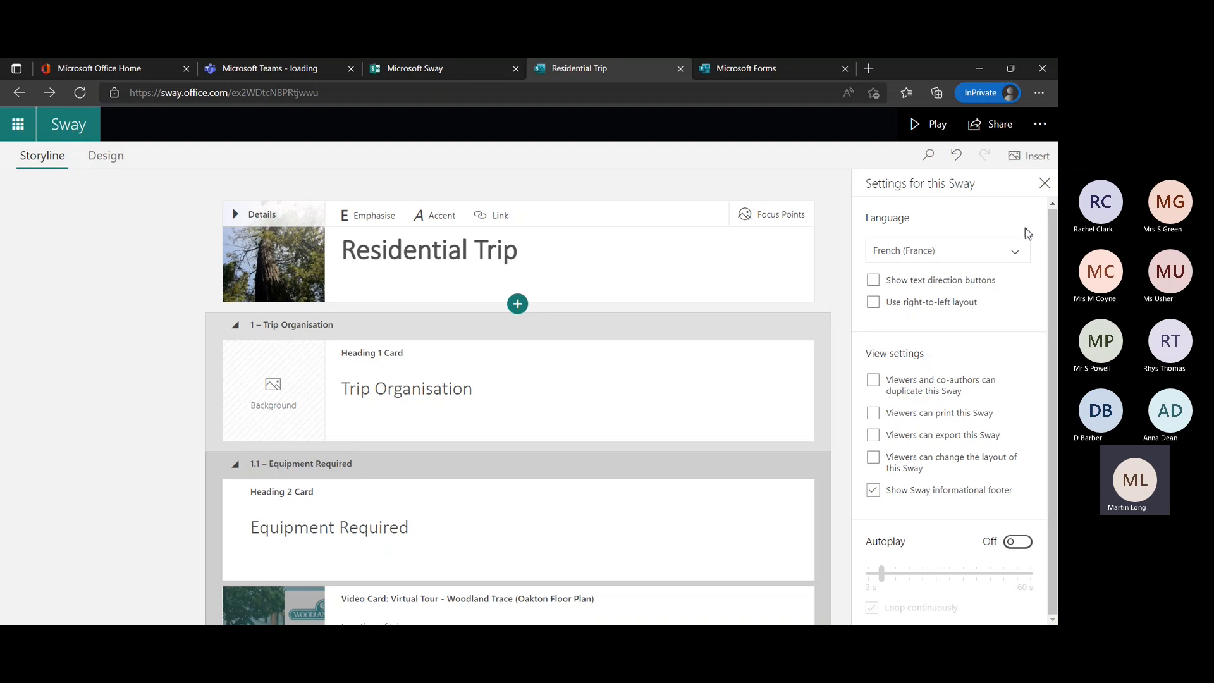
click(1046, 183)
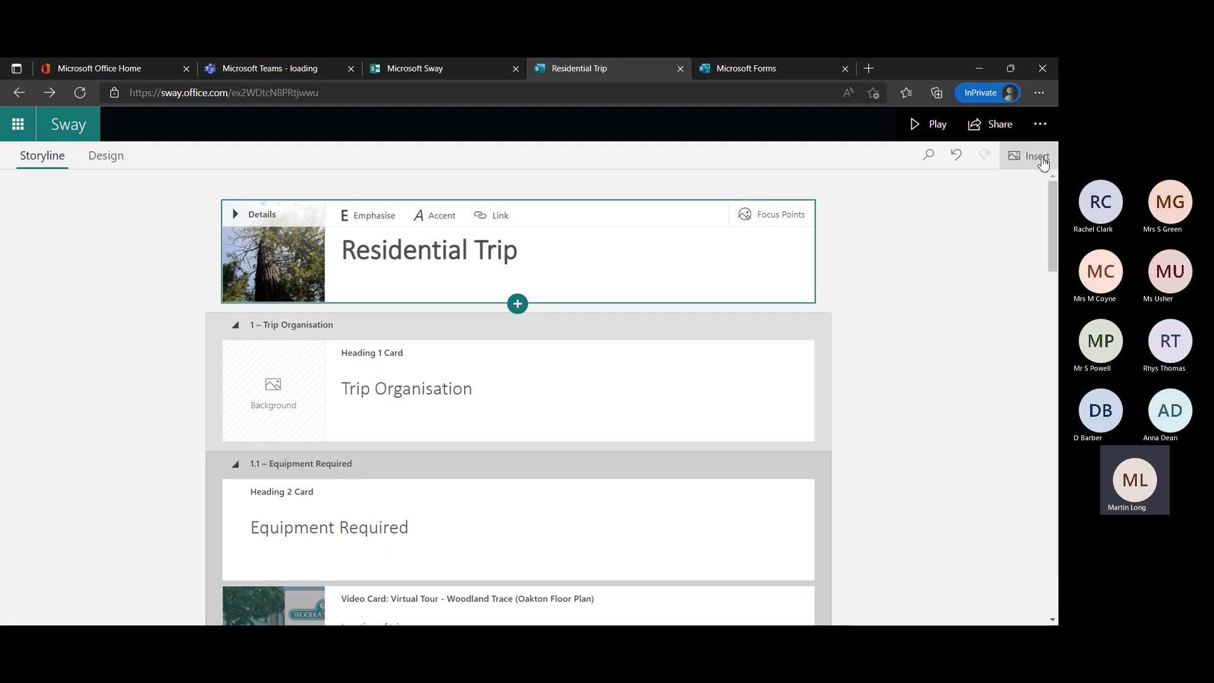
Run the Accessibility Checker on the Residential Trip Sway, review all alternative text and close the checker.
click(1040, 124)
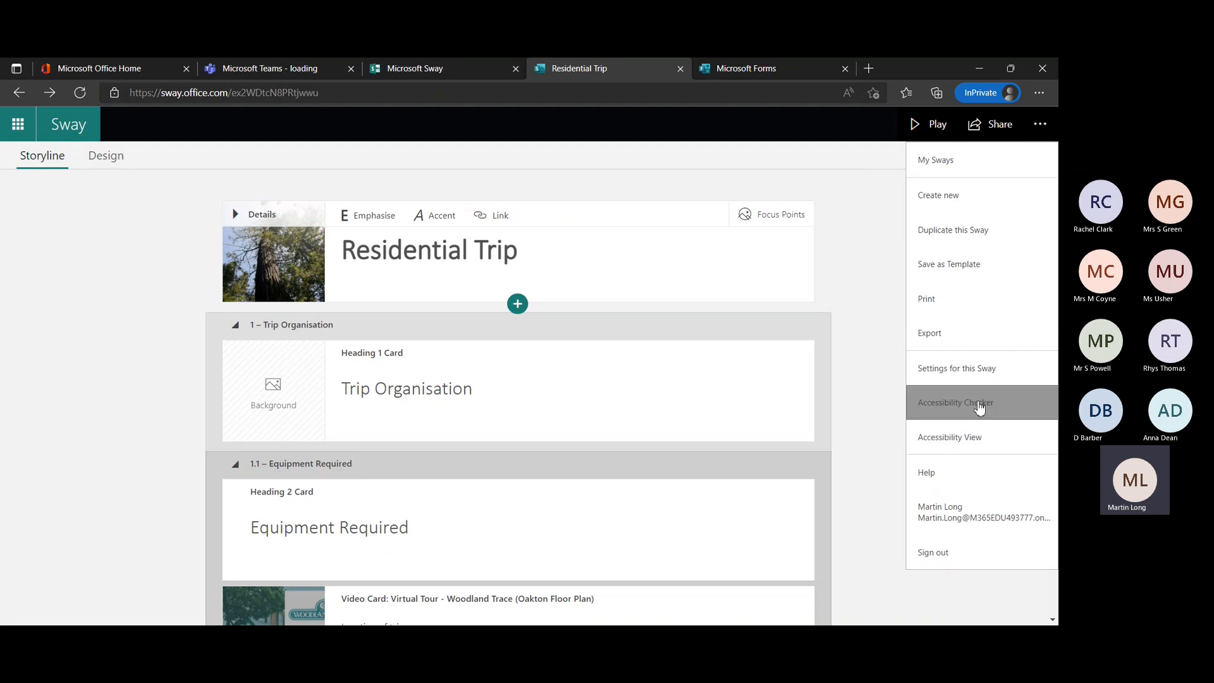
click(979, 406)
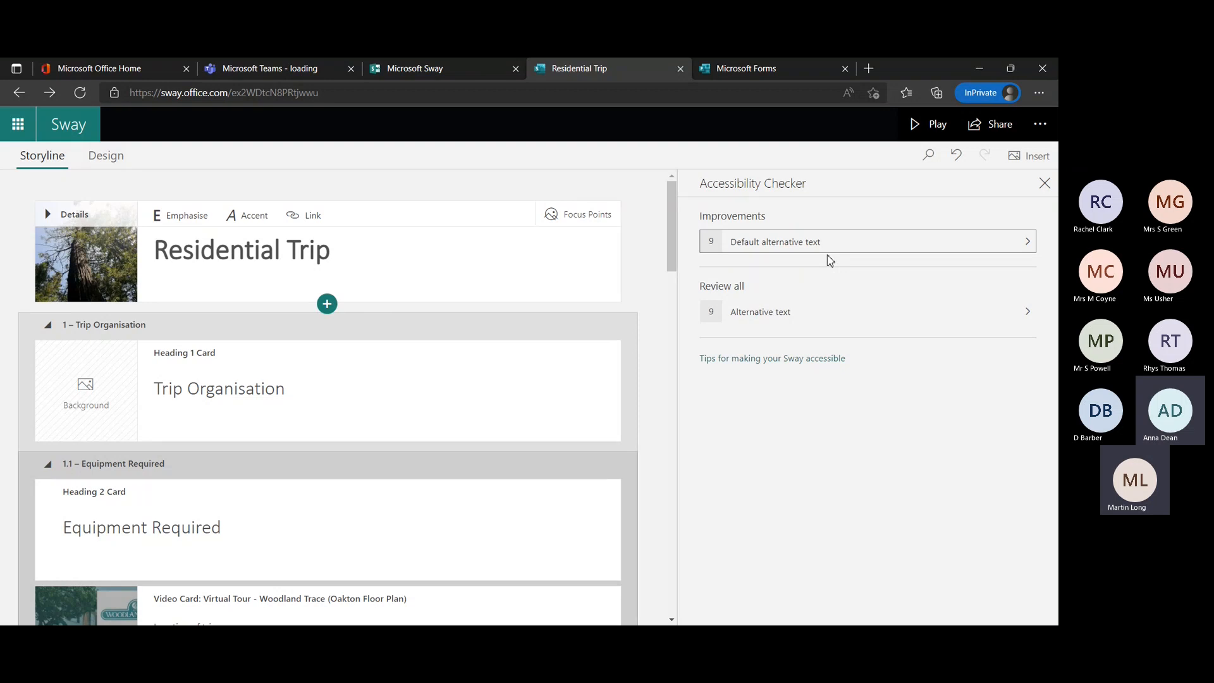
click(1031, 313)
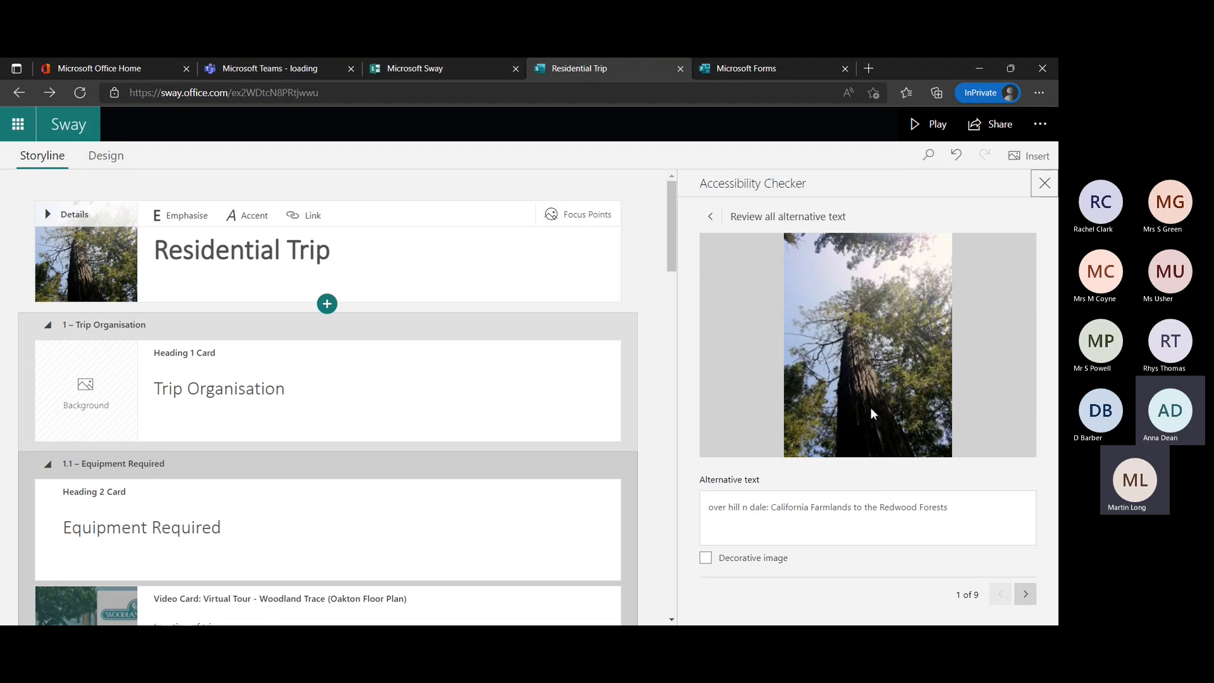
click(1044, 183)
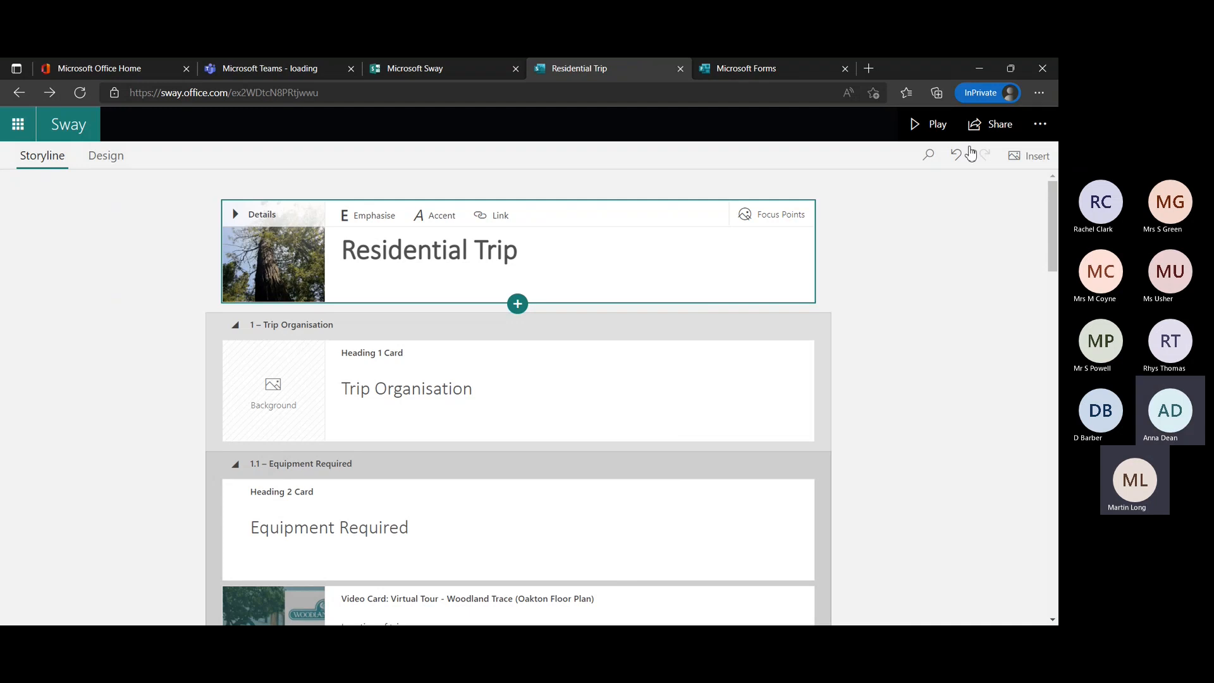
Copy the view link for sharing the Sway with anyone, and preview and close its visual link.
click(992, 124)
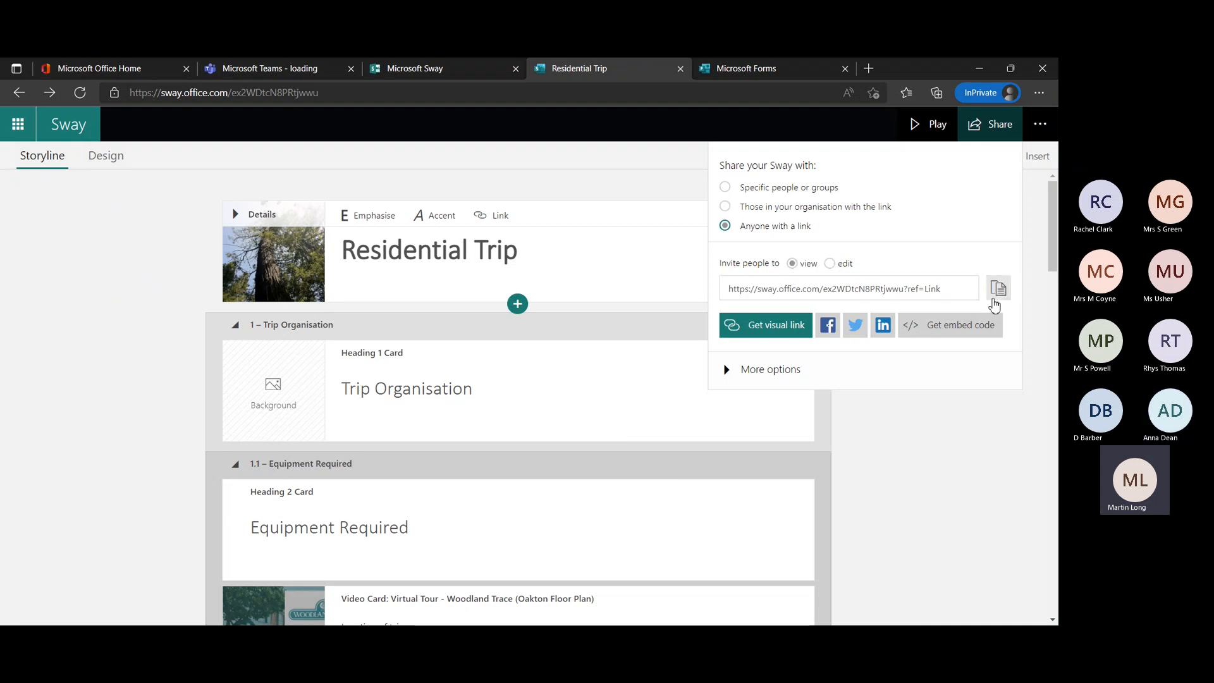
click(1000, 298)
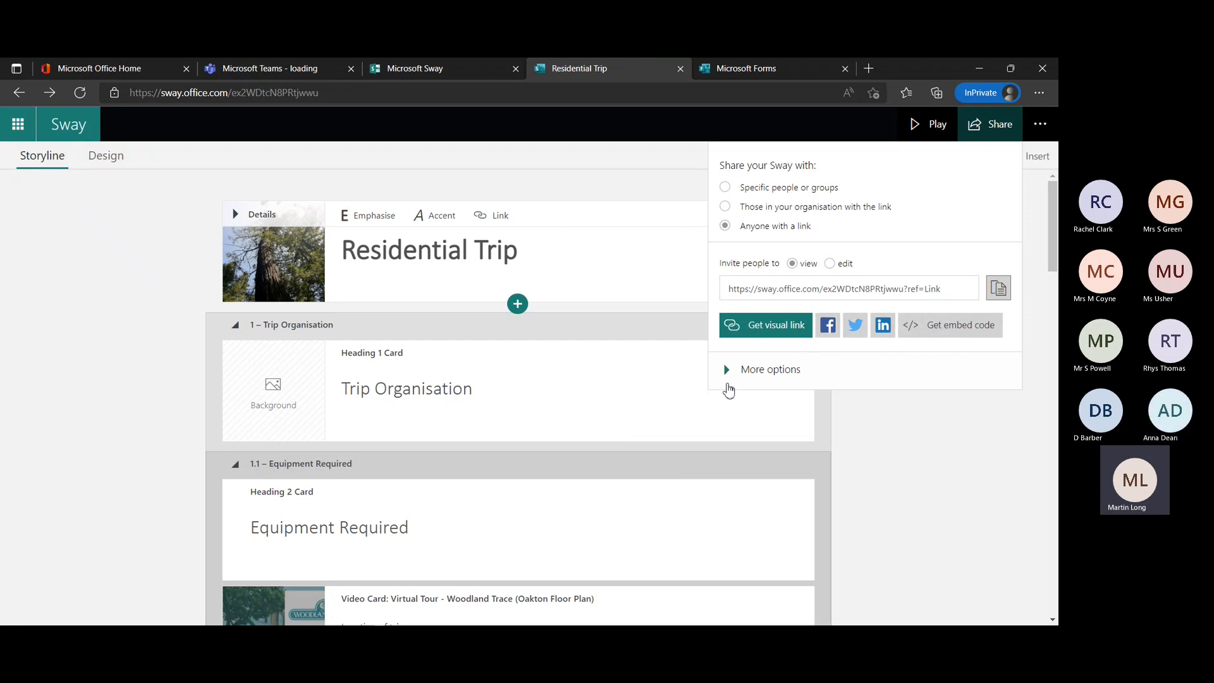
click(741, 340)
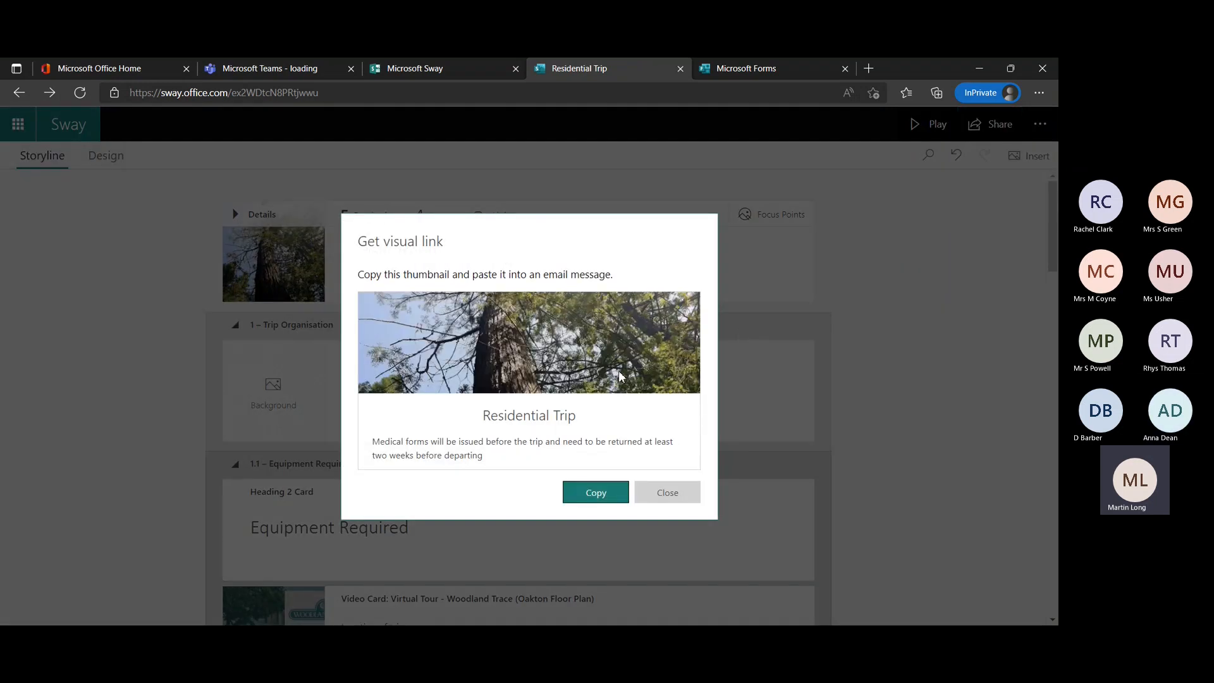
click(663, 497)
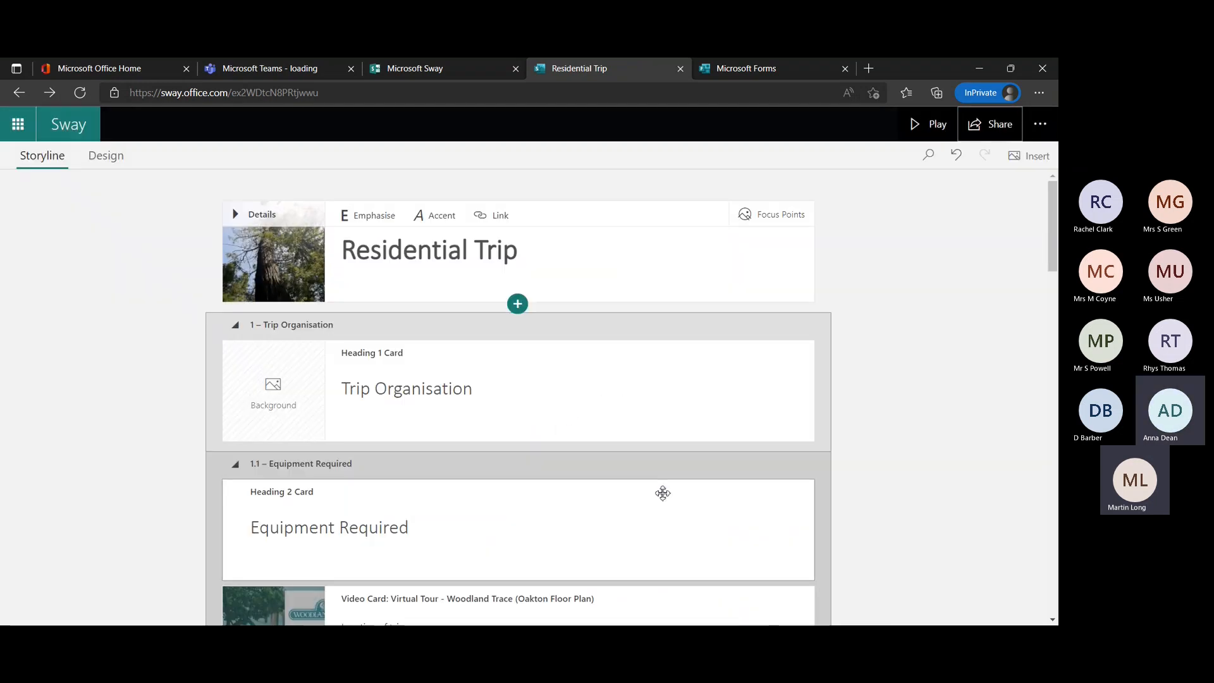
Check the additional sharing options for the Residential Trip Sway and close the sharing settings.
click(979, 126)
click(766, 369)
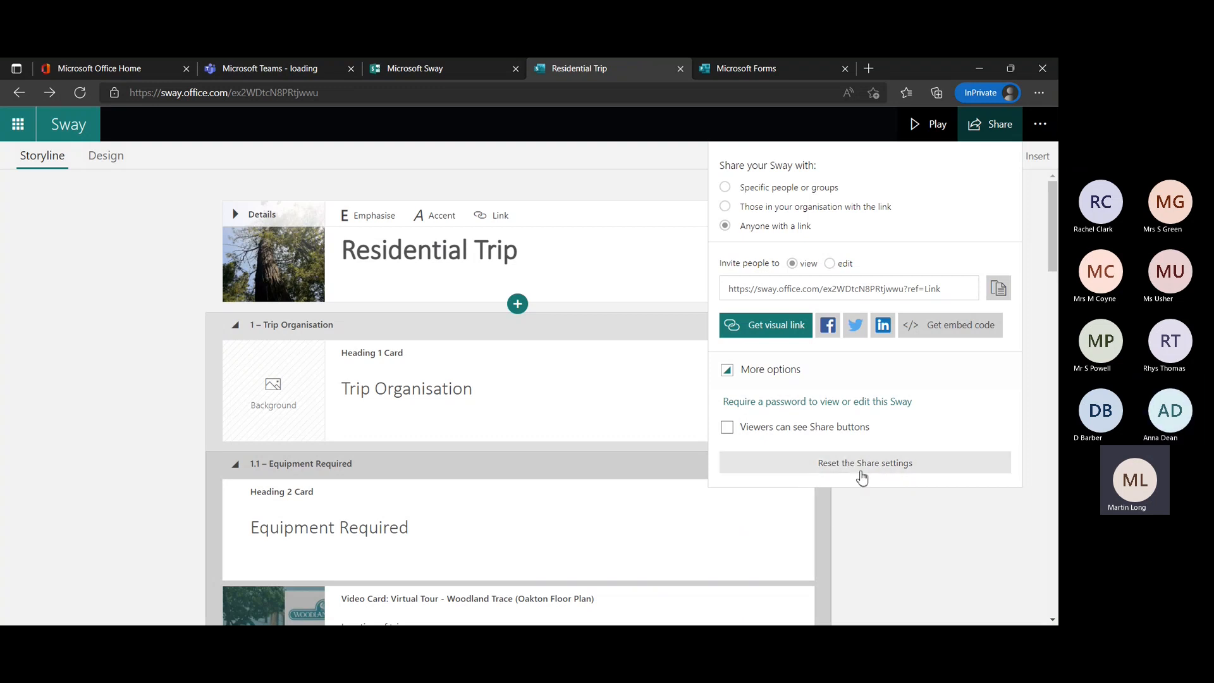
click(1039, 385)
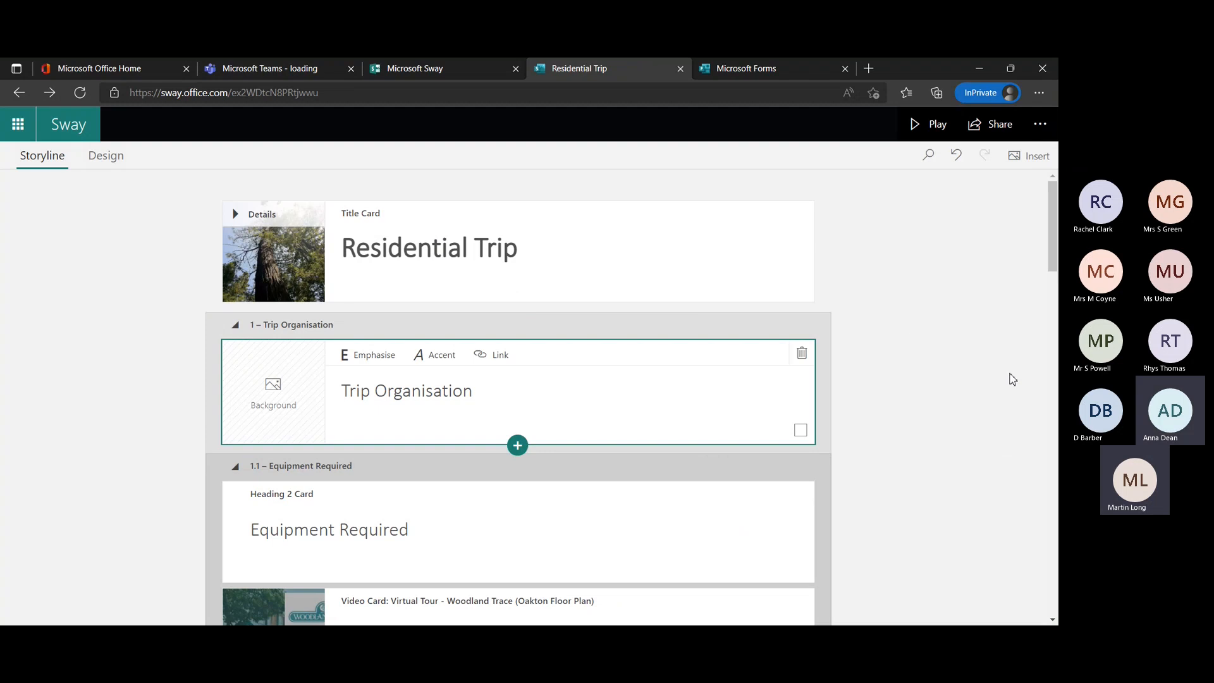
Return to My Sways, open the School Prospectus Sway and play it.
click(85, 135)
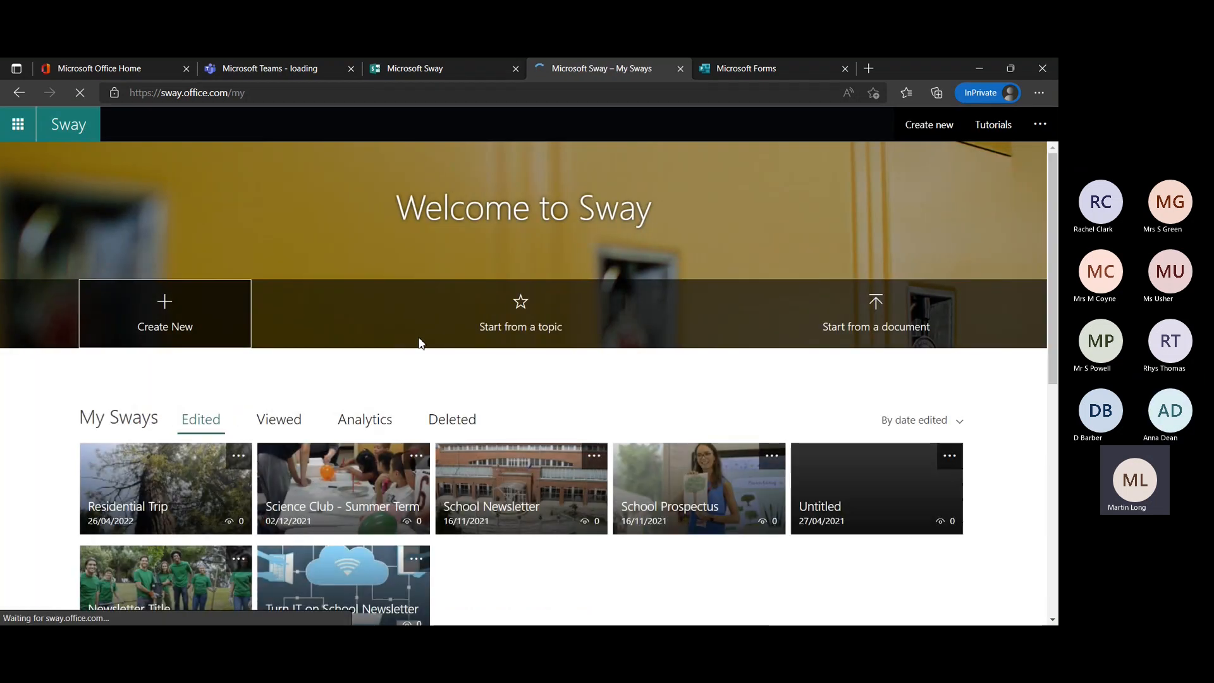
scroll(405, 411, down, 2)
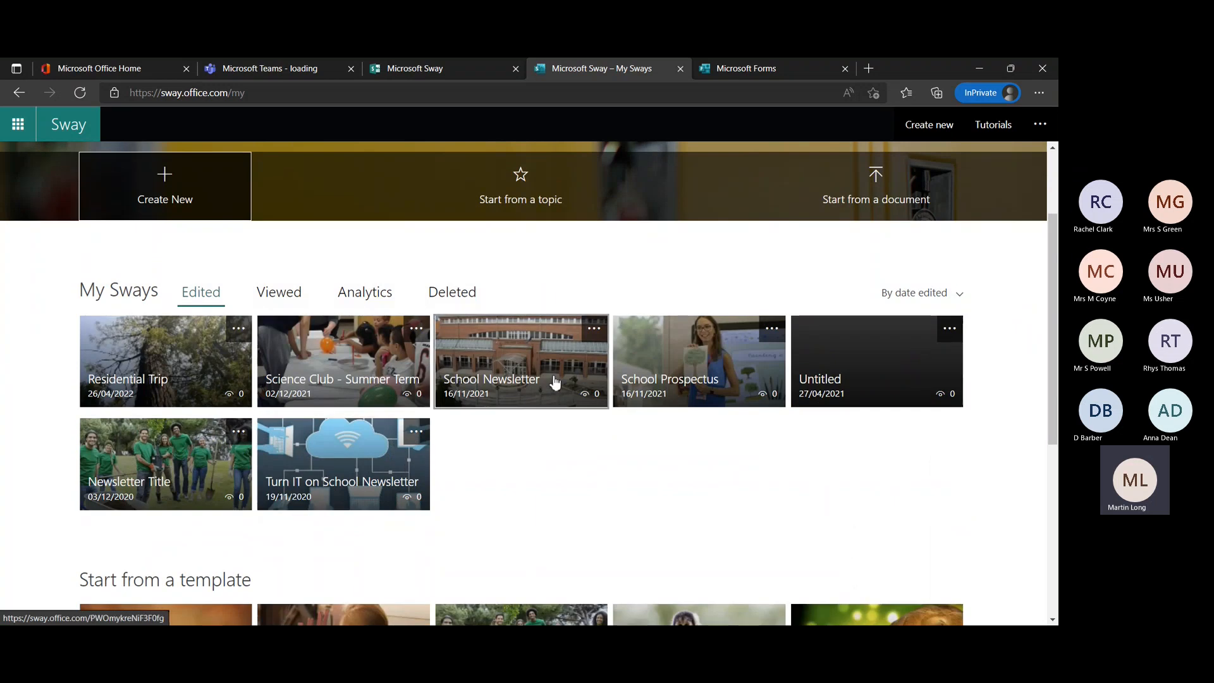
click(677, 354)
click(927, 126)
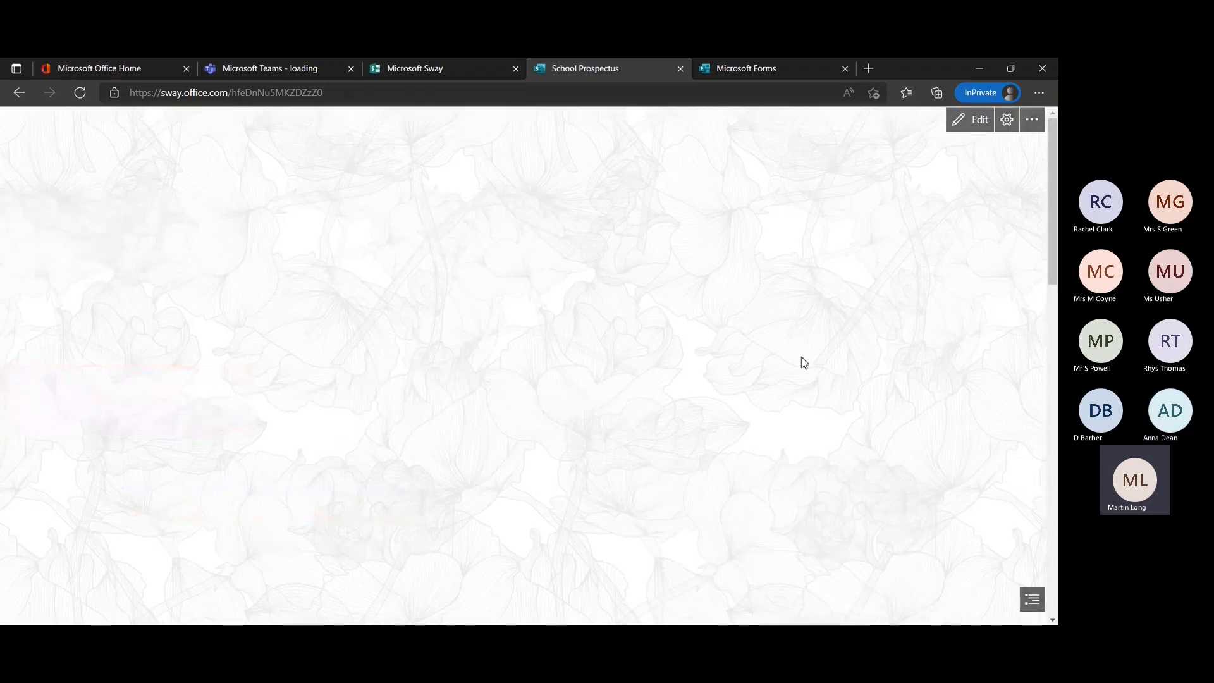
Look through the School Prospectus playback to the comparison of old and new school buildings, and return to editing.
scroll(863, 392, down, 2)
scroll(863, 392, down, 4)
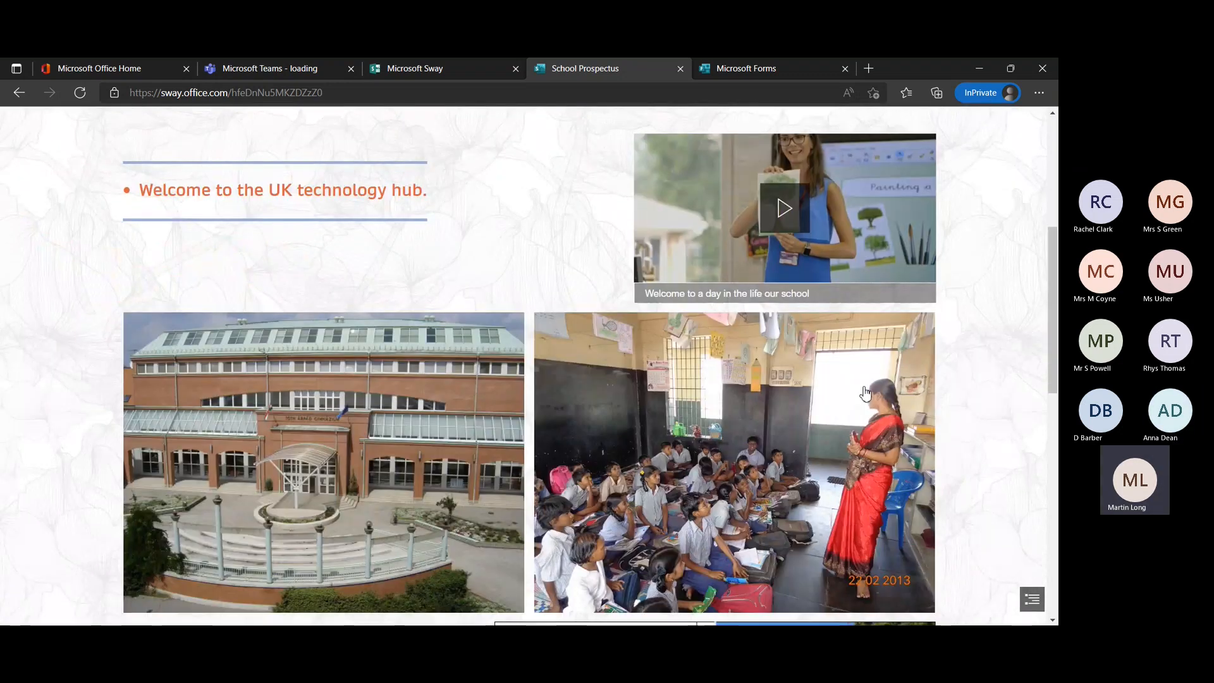
scroll(720, 414, down, 8)
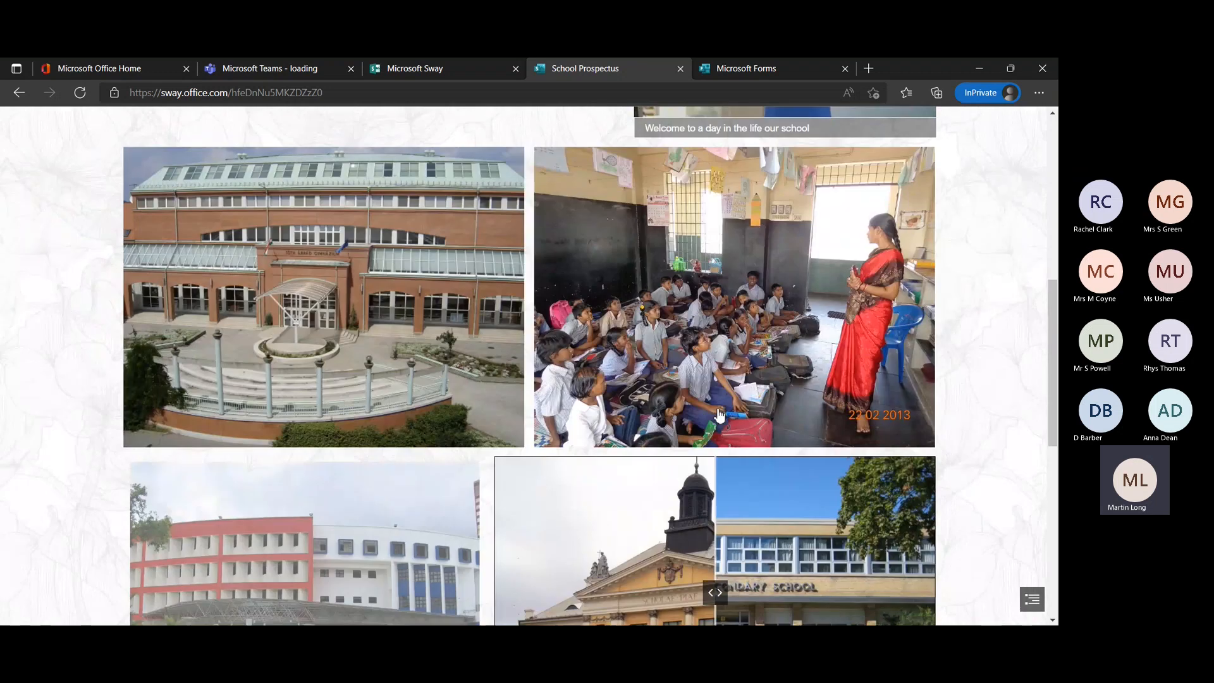
scroll(720, 414, down, 3)
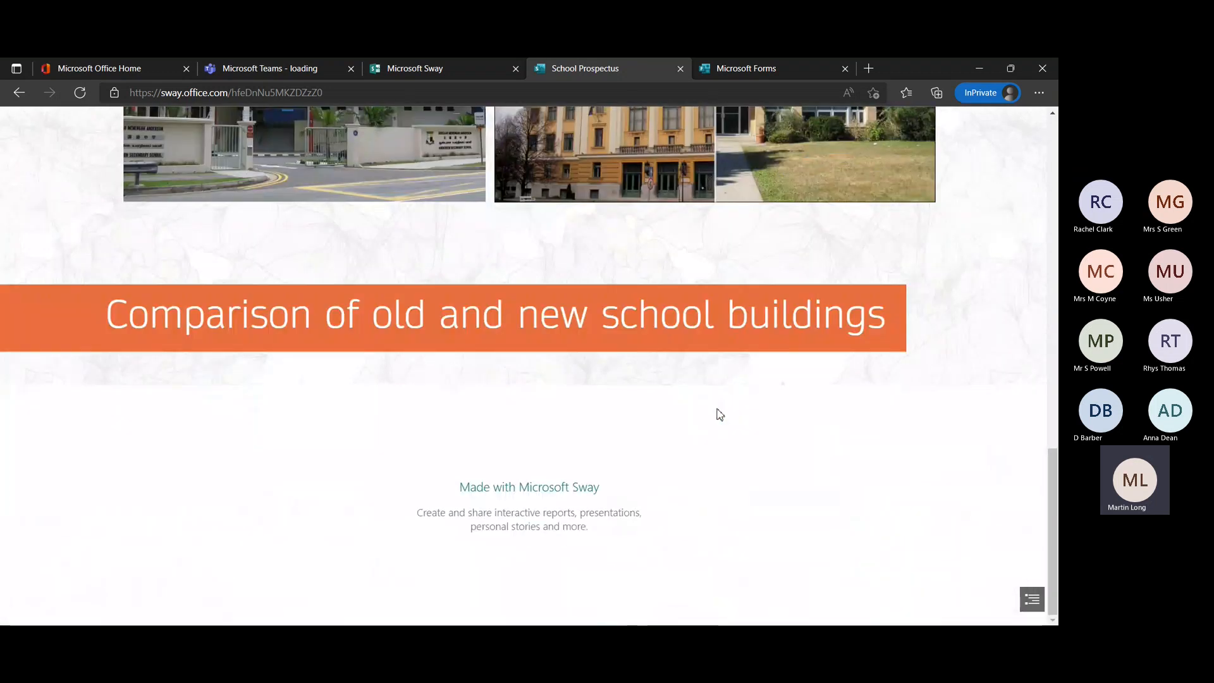
scroll(768, 392, up, 1)
scroll(768, 395, up, 15)
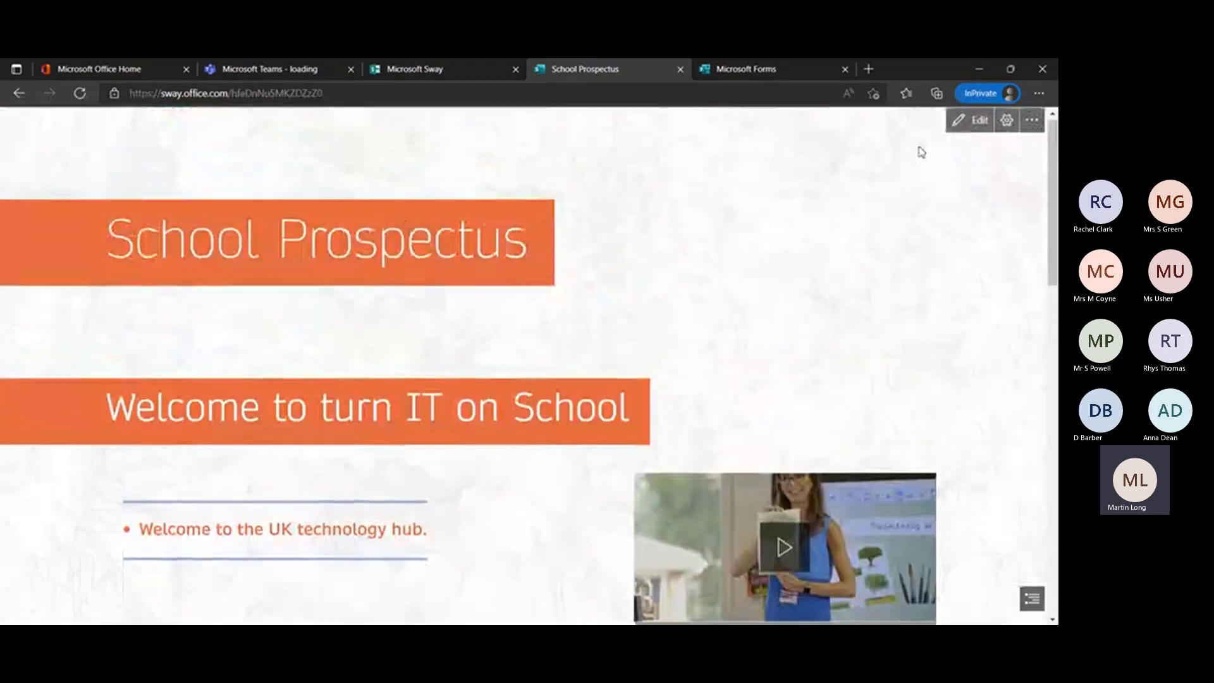
click(977, 121)
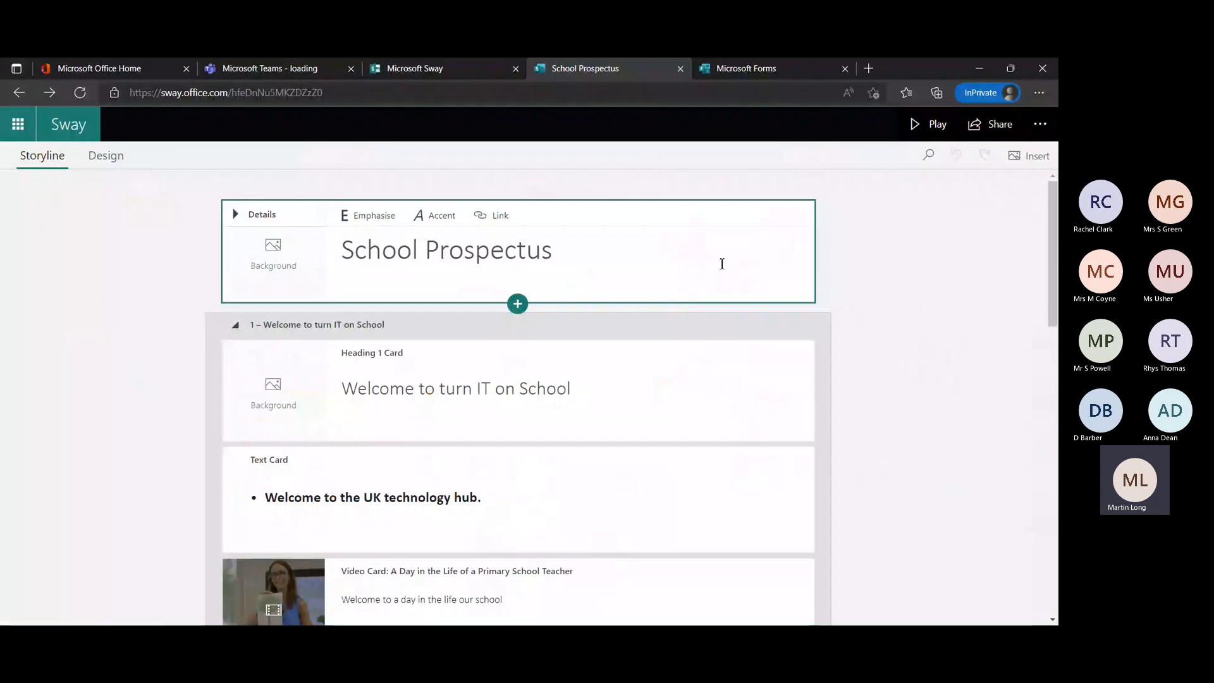
Go back to My Sways, open the Science Club - Summer Term Sway and play it.
click(71, 126)
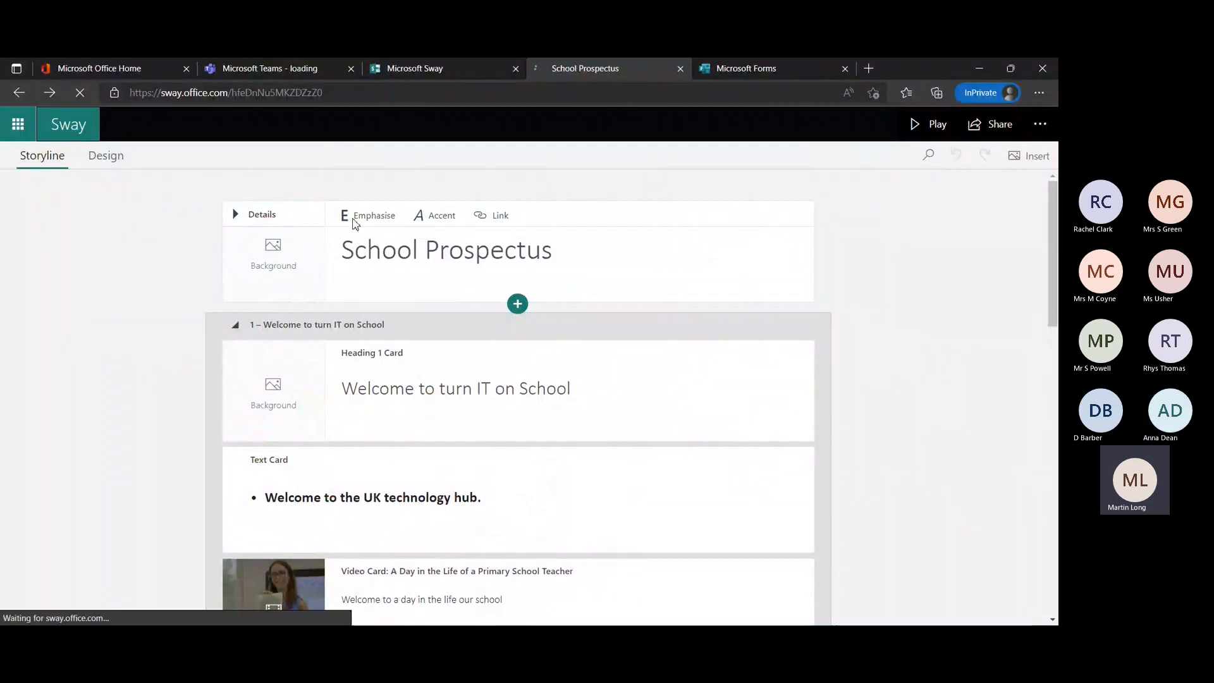
click(340, 490)
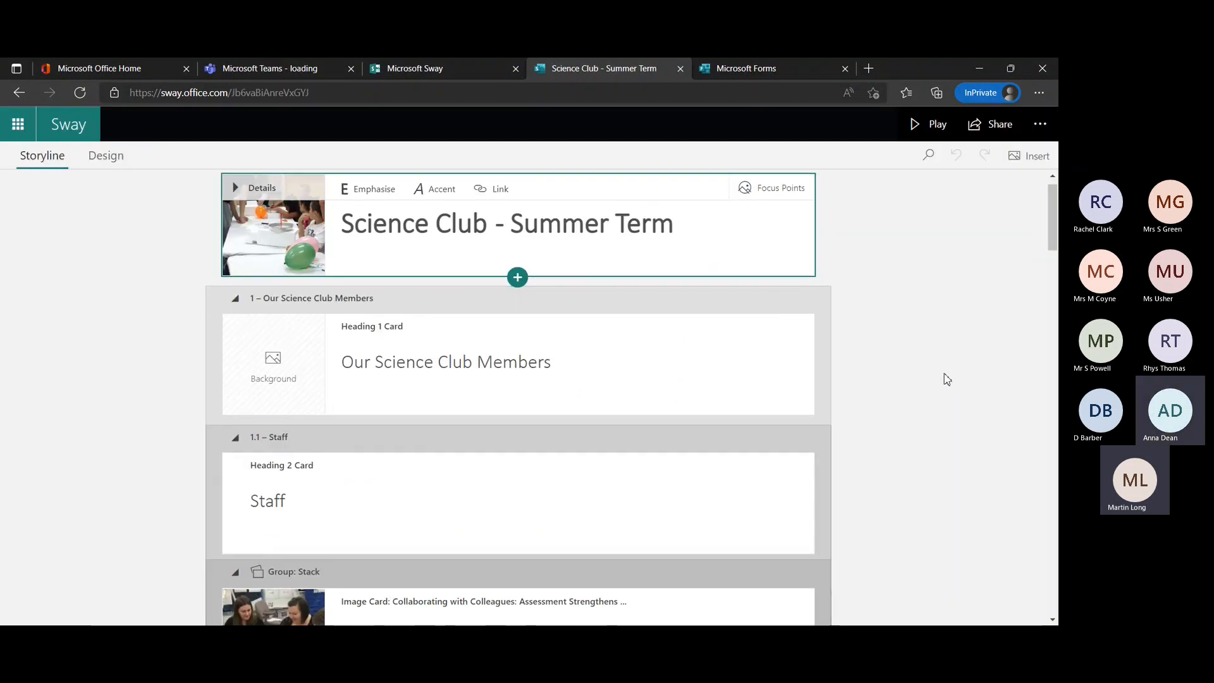
click(929, 124)
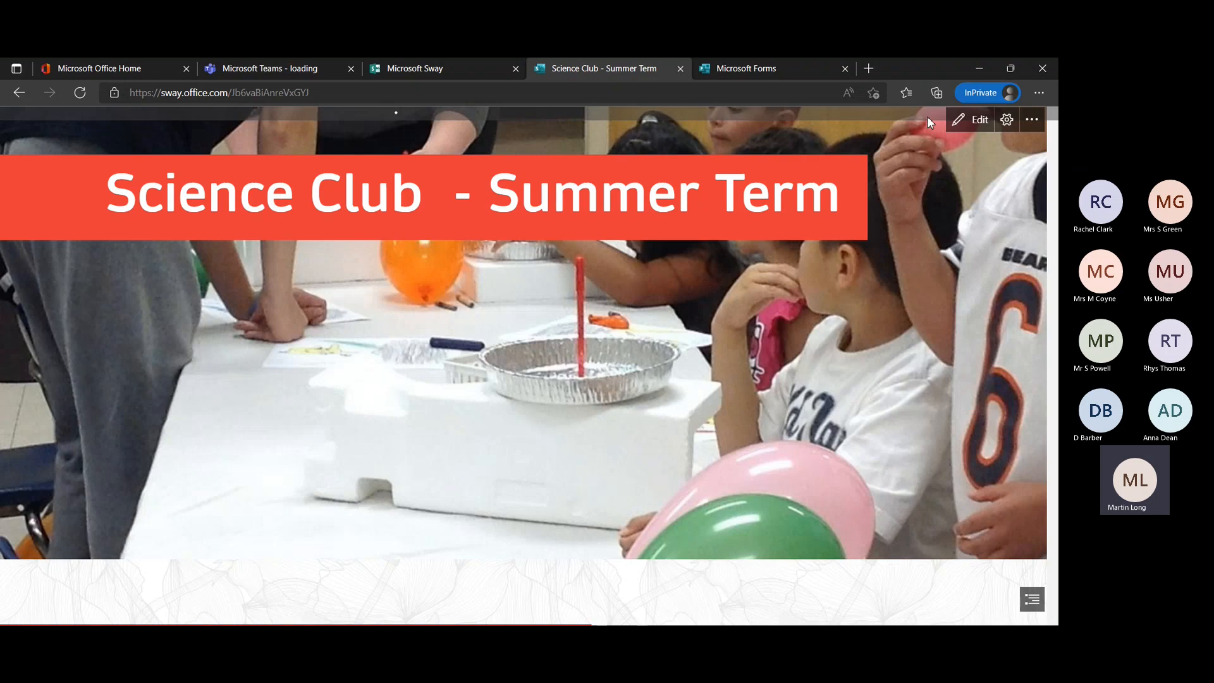
Look through the Science Club playback down to Wow Science and back to its title, exit to editing and return to My Sways.
scroll(916, 302, down, 10)
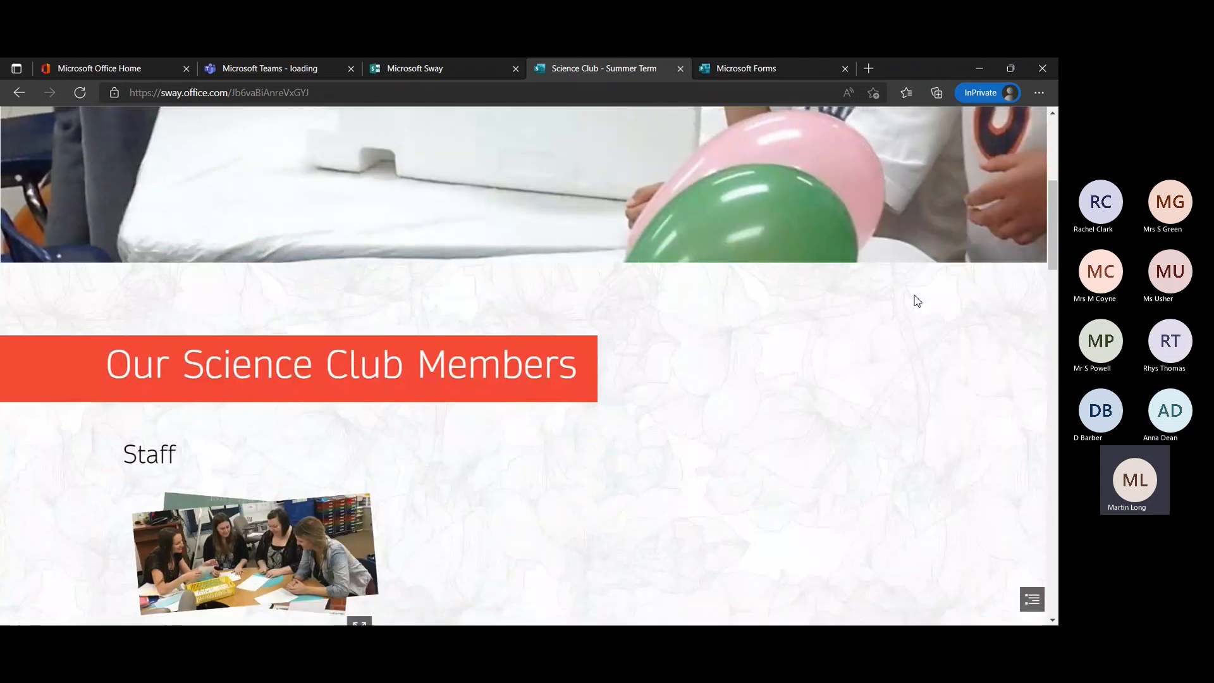
scroll(916, 301, down, 10)
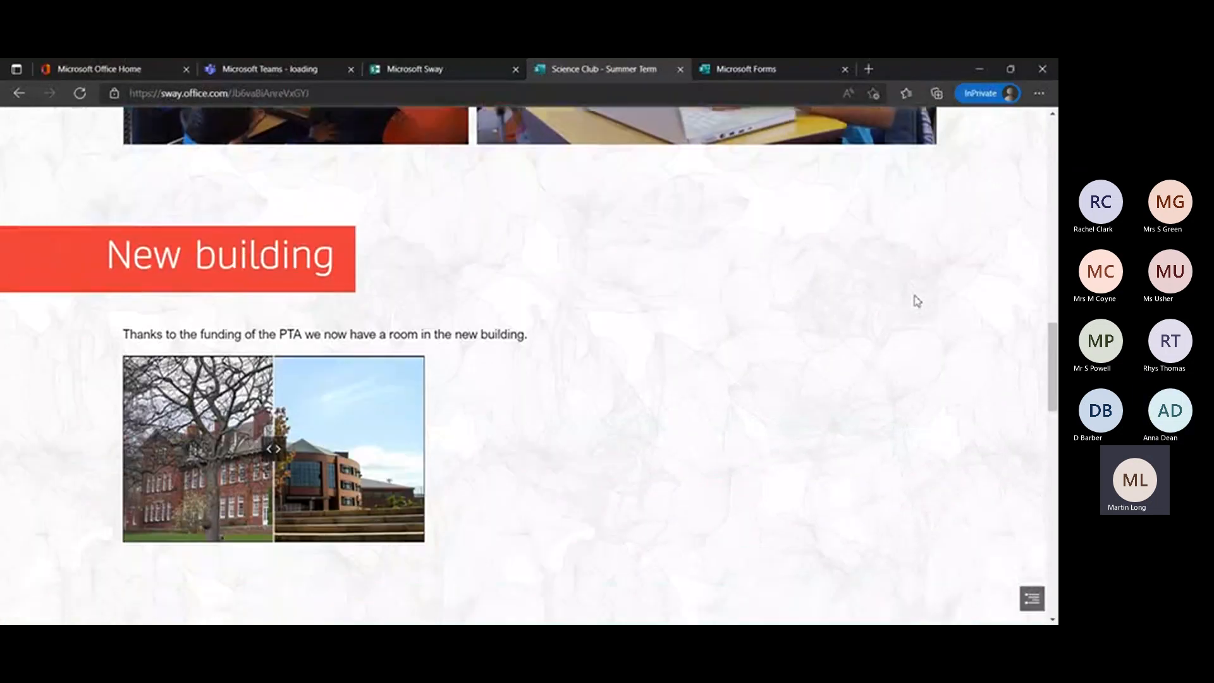
scroll(917, 301, down, 3)
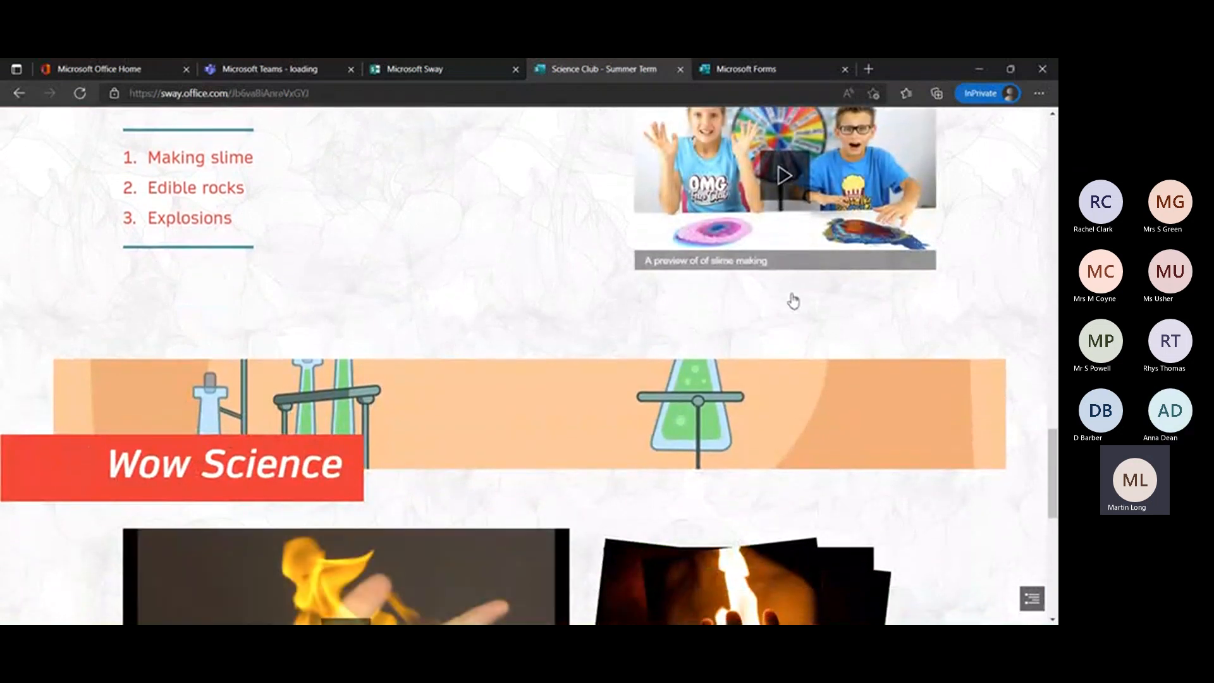
scroll(787, 307, up, 3)
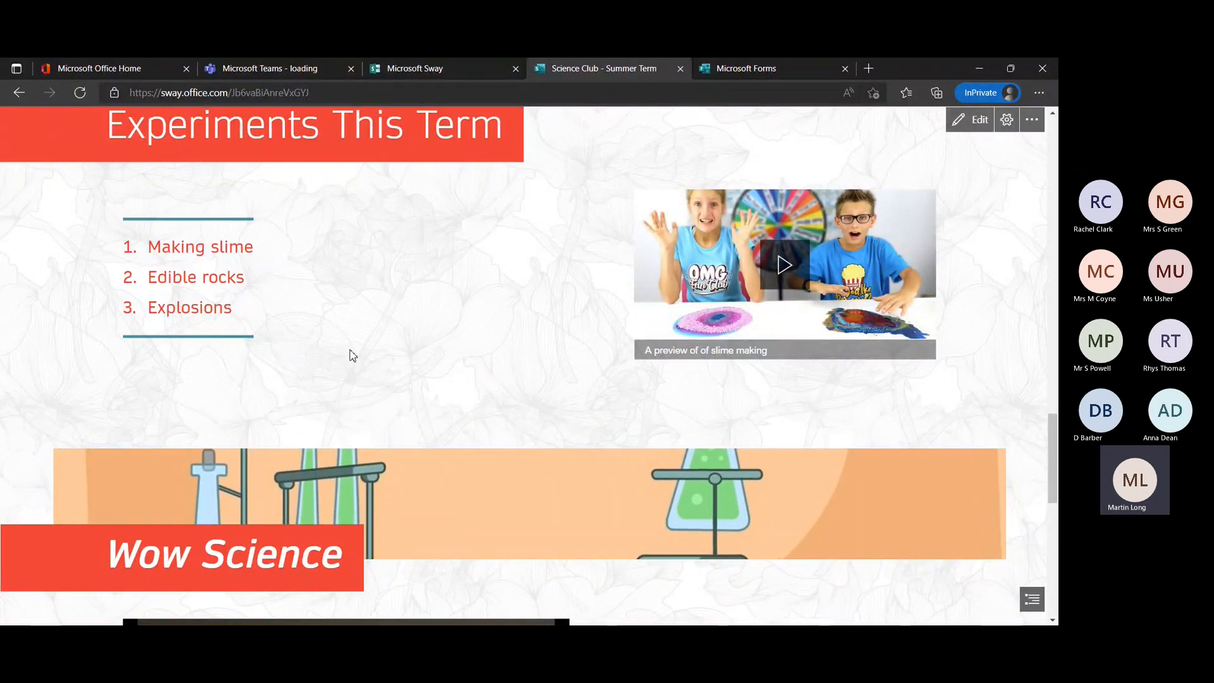
scroll(349, 352, down, 2)
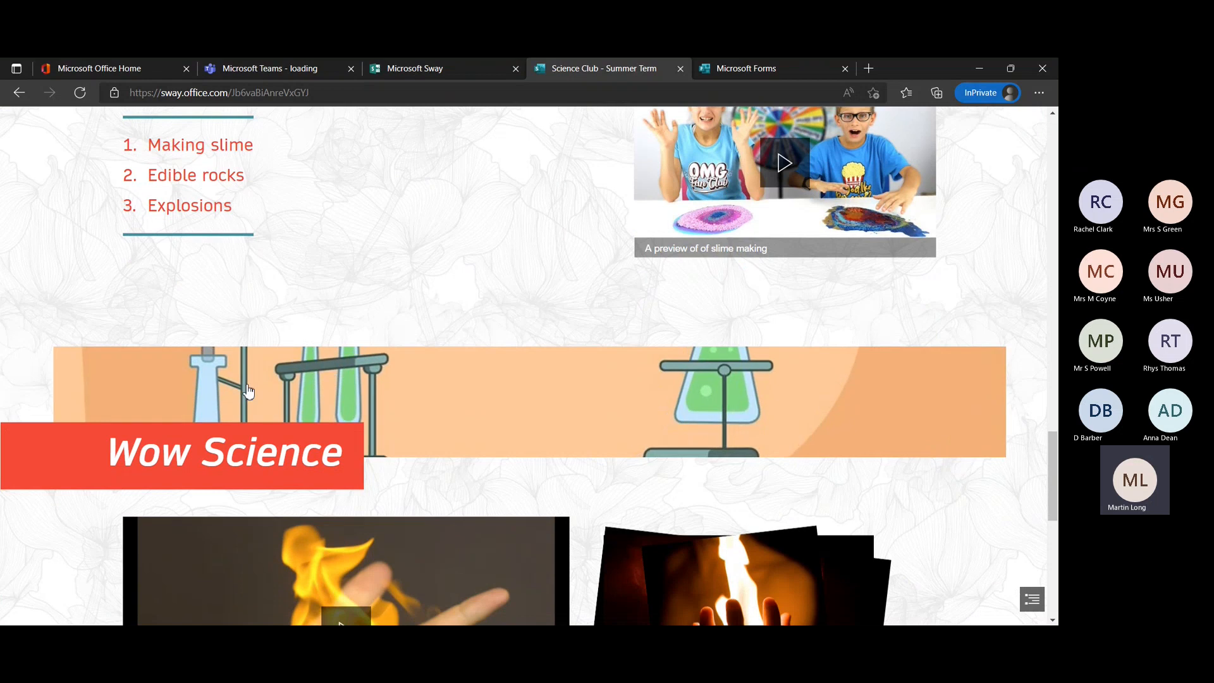
scroll(462, 306, down, 7)
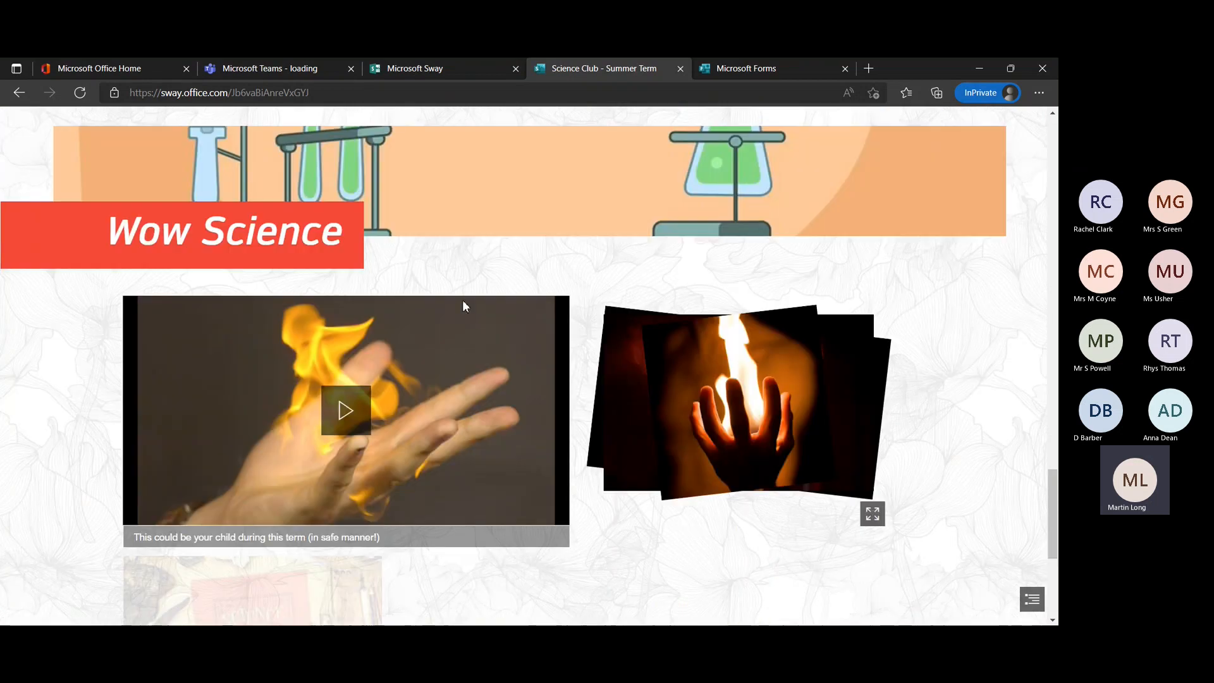
scroll(463, 301, up, 15)
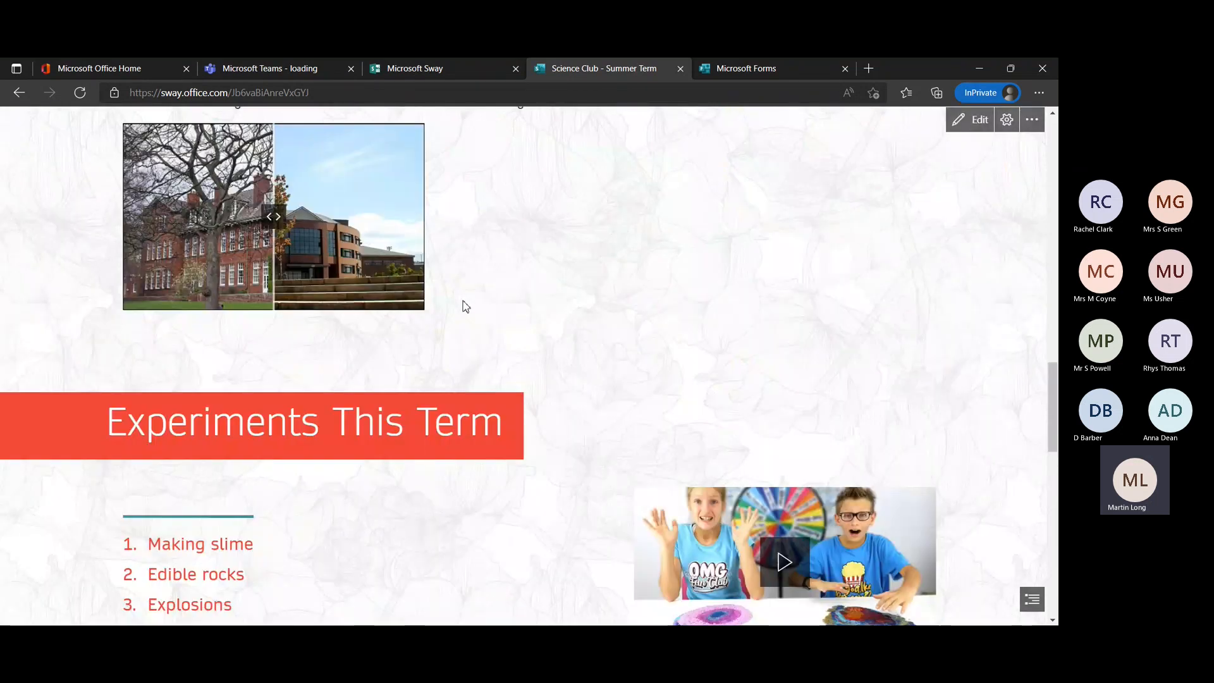
scroll(463, 306, up, 5)
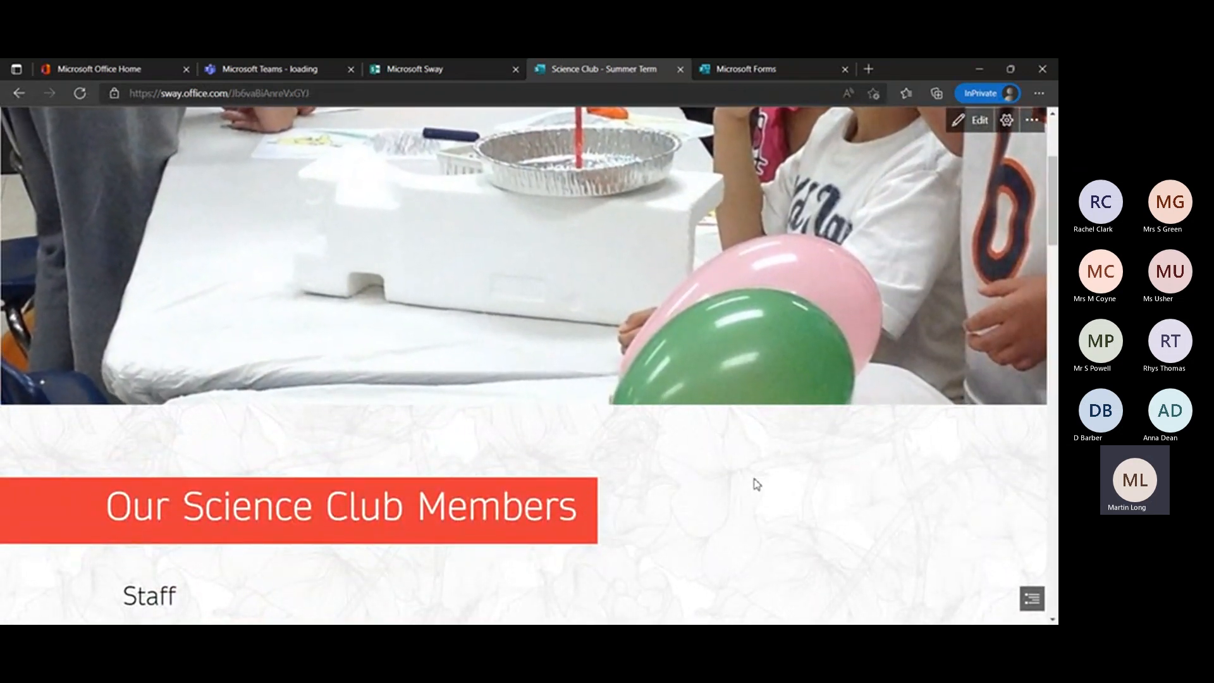
scroll(775, 483, up, 2)
scroll(776, 483, up, 2)
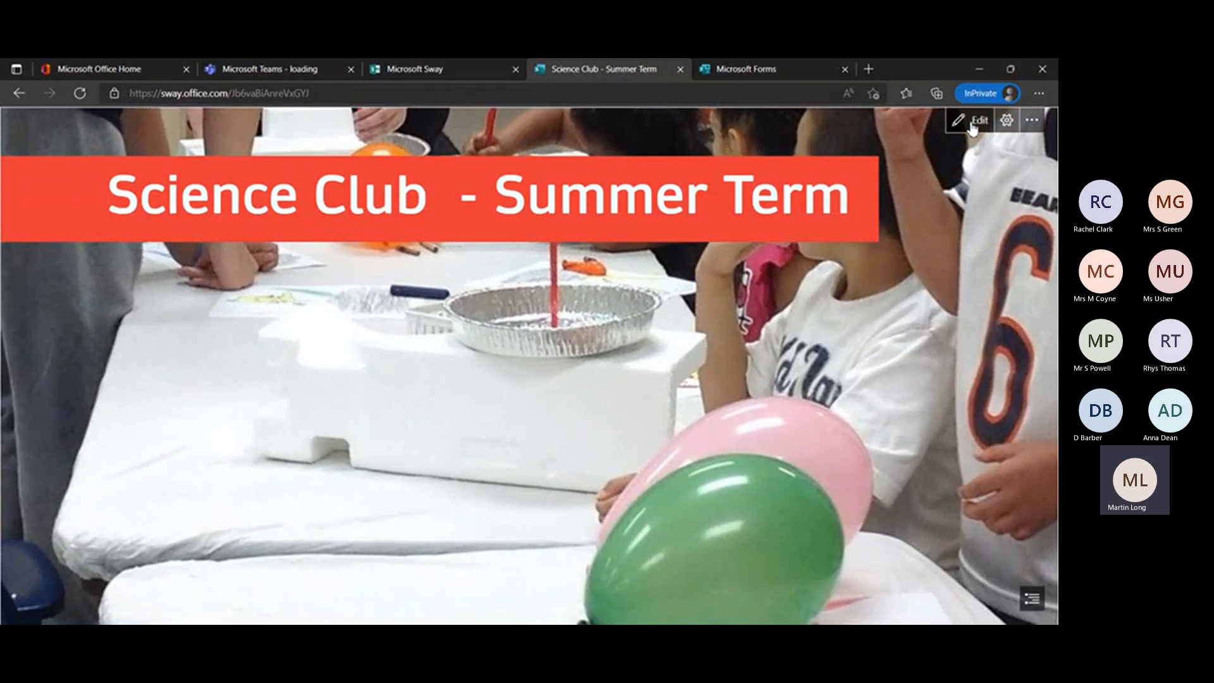
click(974, 124)
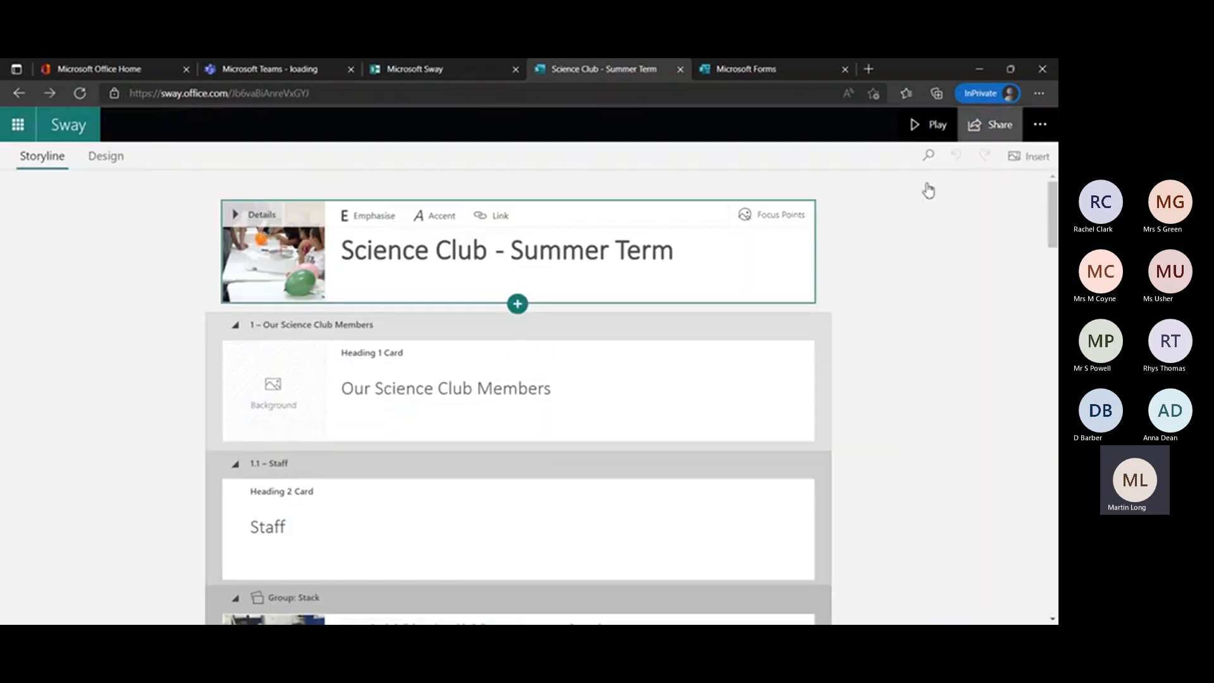
click(81, 124)
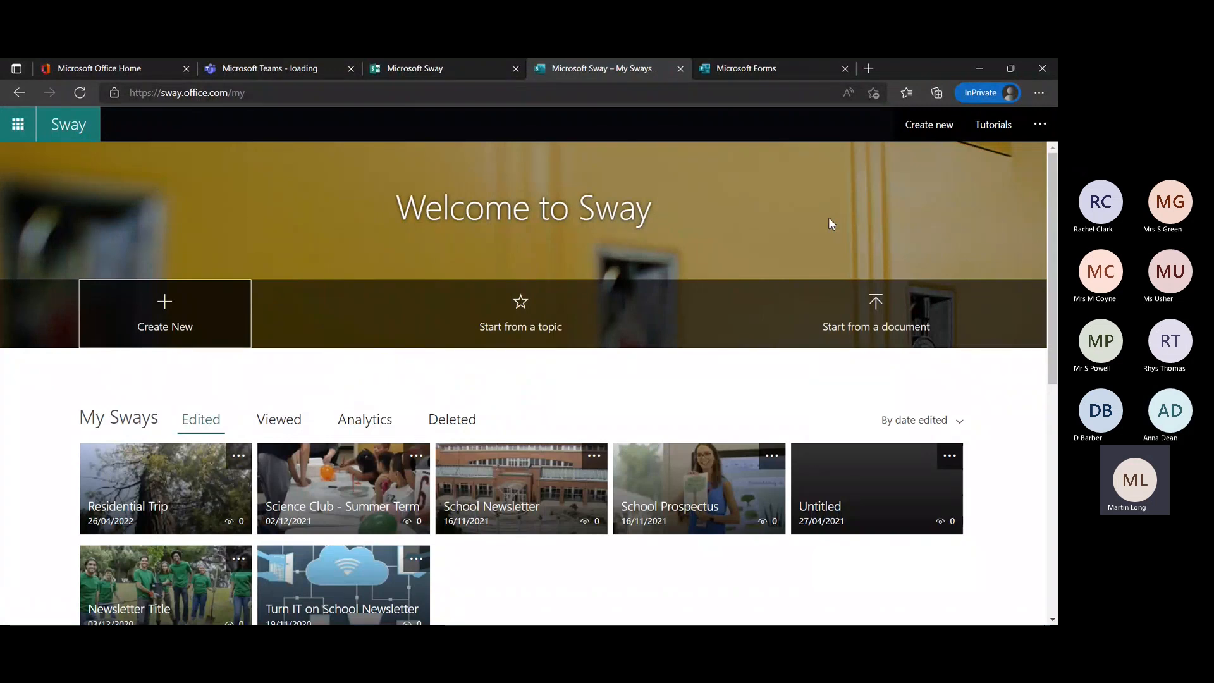
Switch to the browser window with the turn IT on GDPR Sway and look through its training video and slides down to Questions and Feedback.
click(452, 638)
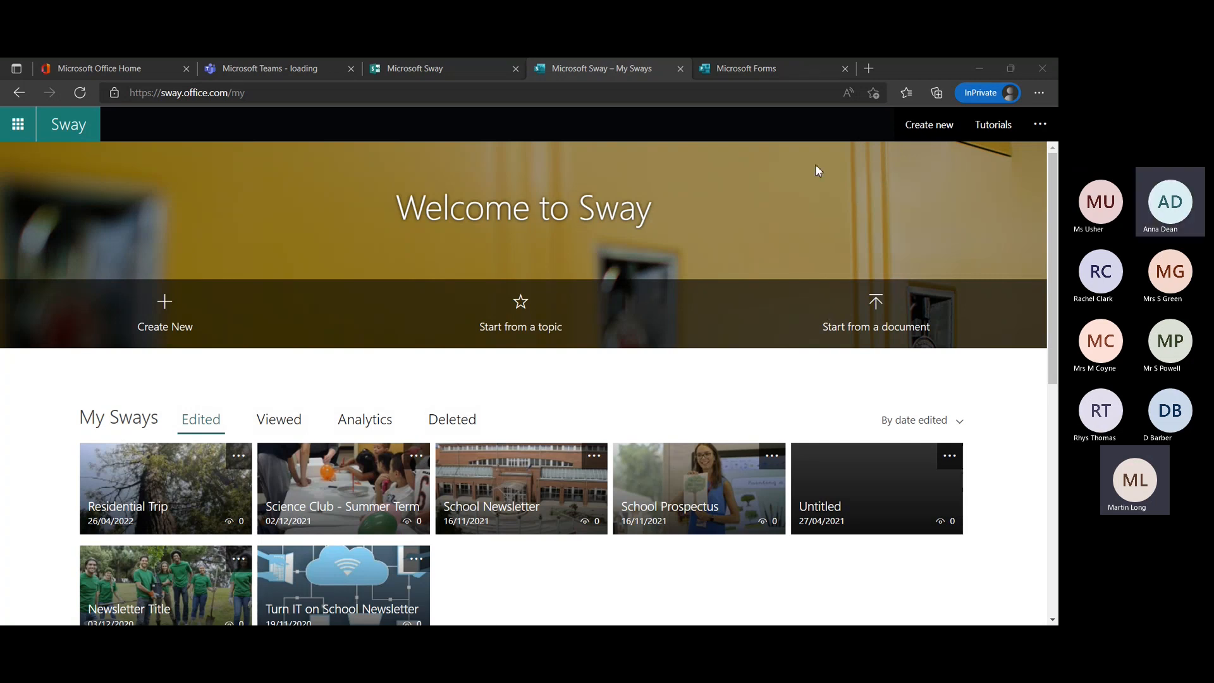
click(789, 116)
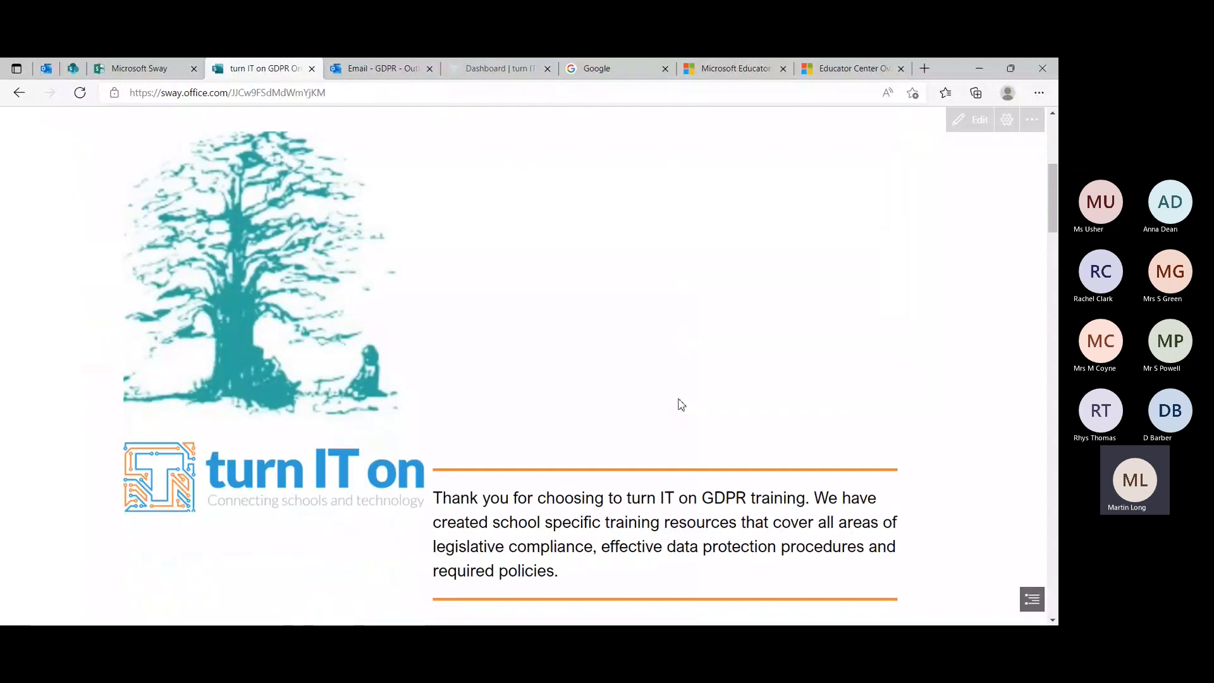
scroll(681, 404, down, 8)
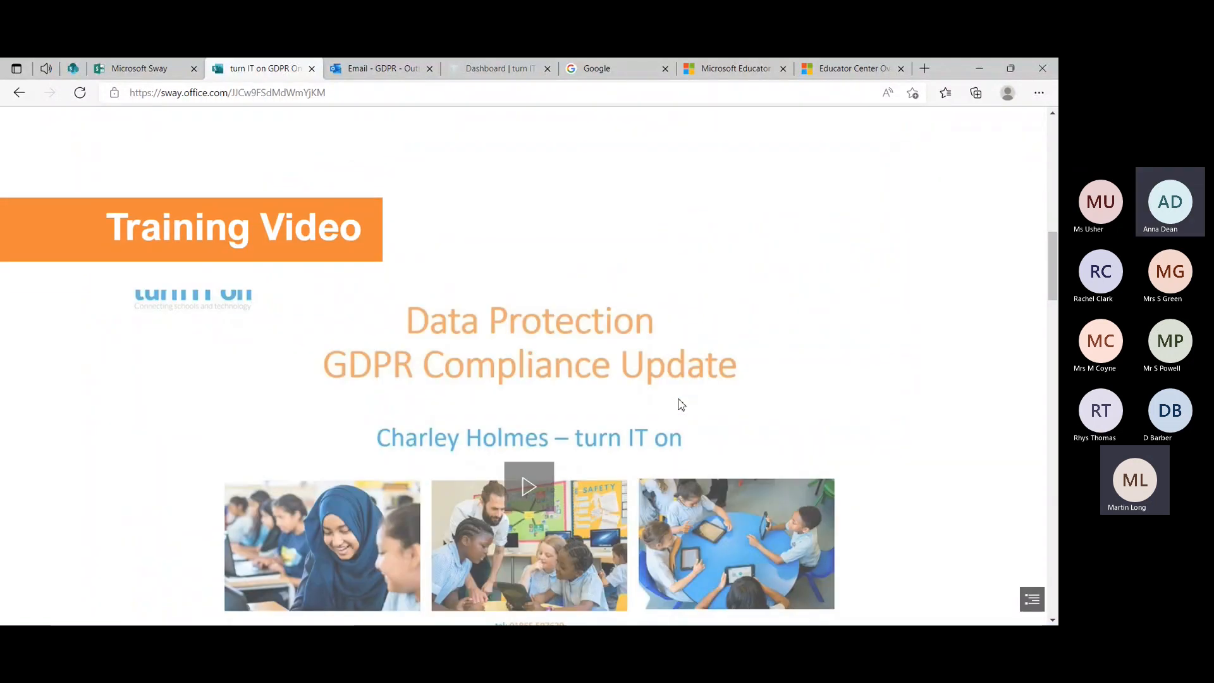
scroll(681, 405, down, 2)
scroll(805, 362, down, 6)
scroll(807, 365, down, 8)
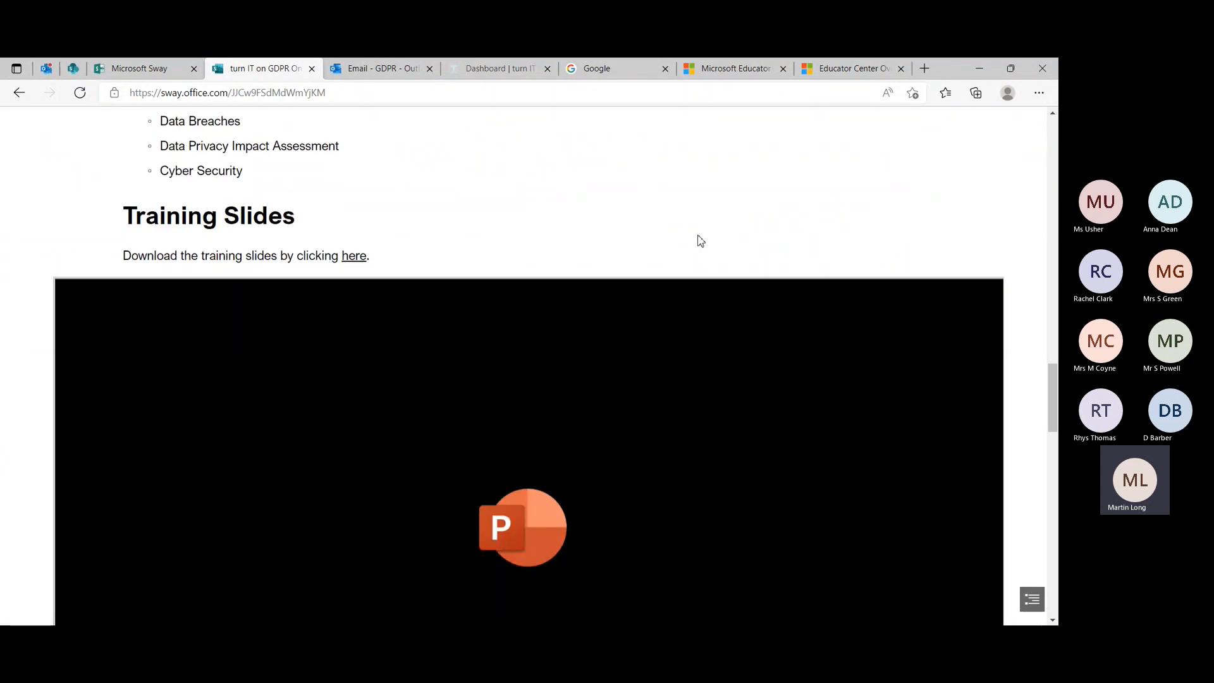
scroll(699, 241, down, 2)
scroll(699, 241, down, 2)
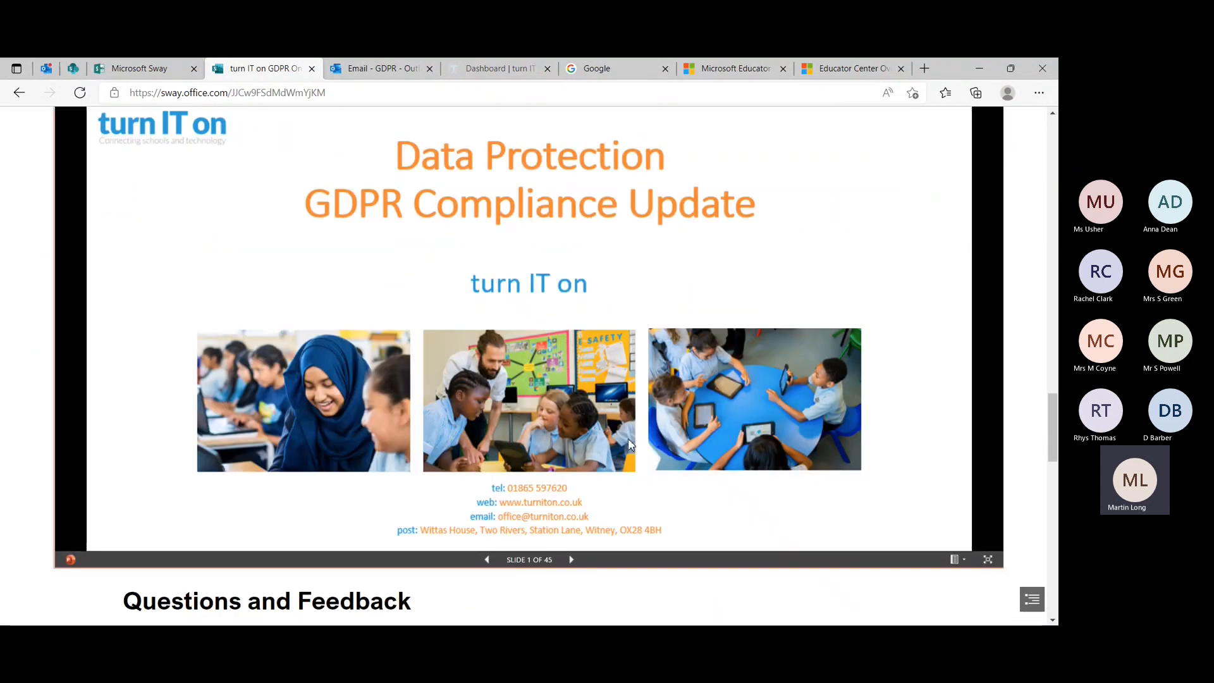
scroll(1047, 376, down, 8)
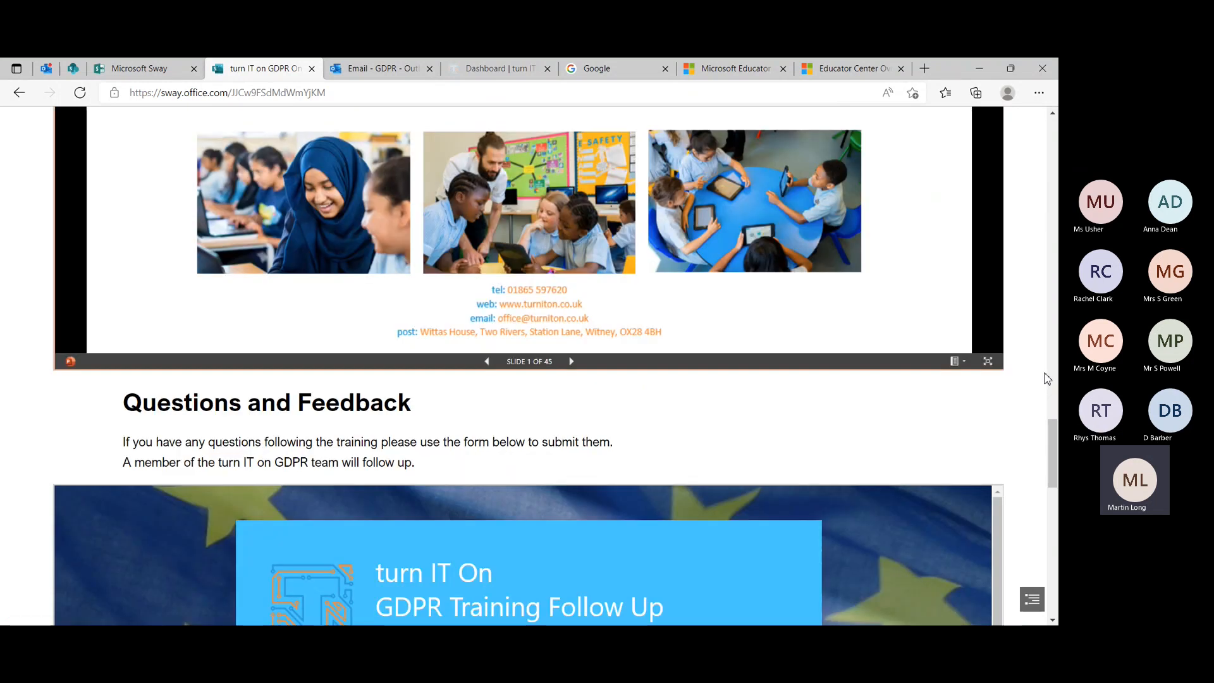
Examine the embedded GDPR Training Follow Up form down to the follow up training question and return to its title.
scroll(601, 466, down, 3)
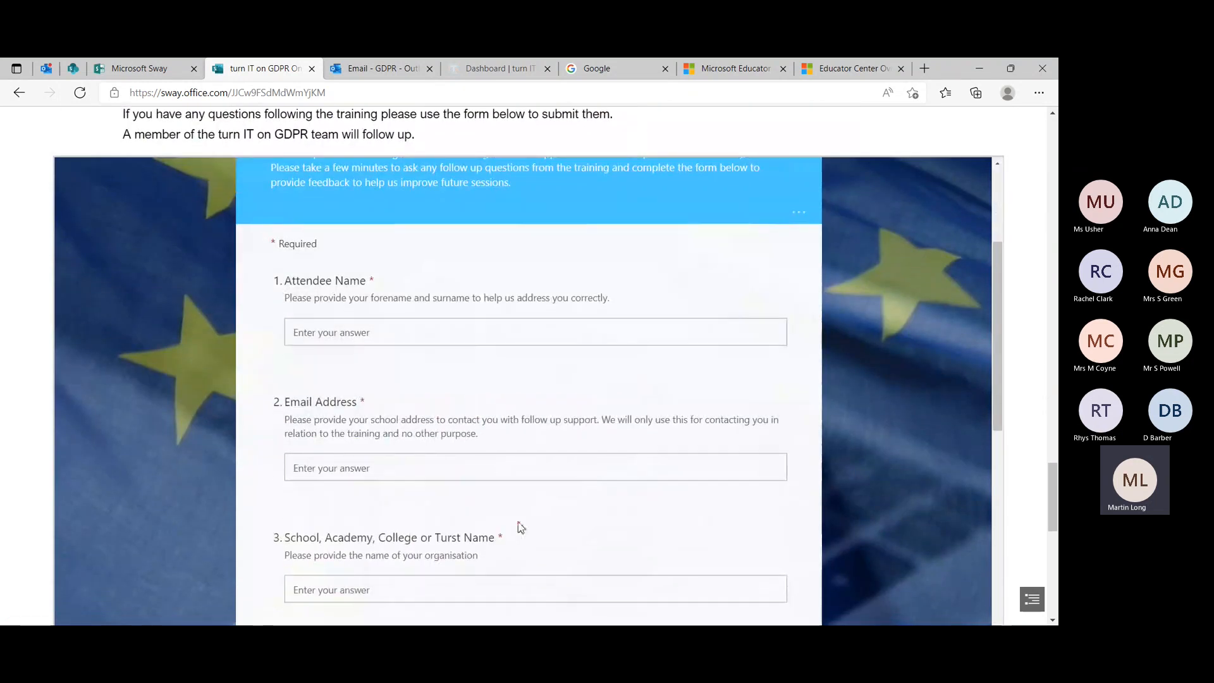
scroll(595, 433, down, 5)
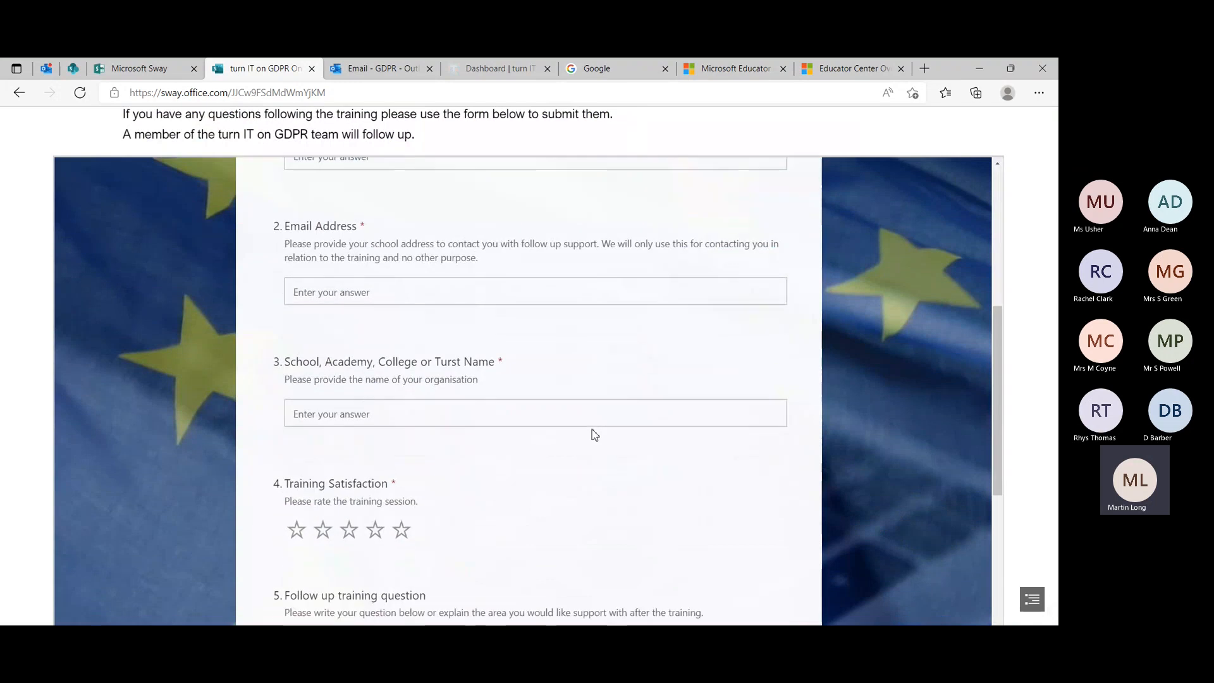
scroll(594, 433, up, 8)
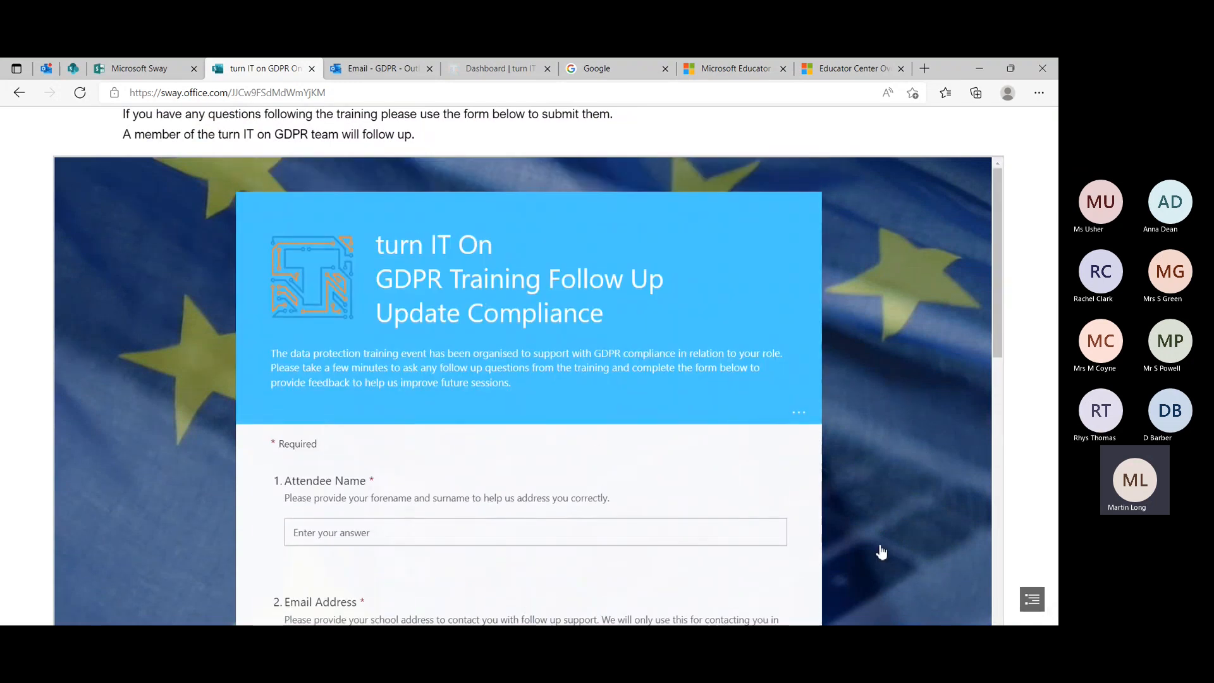